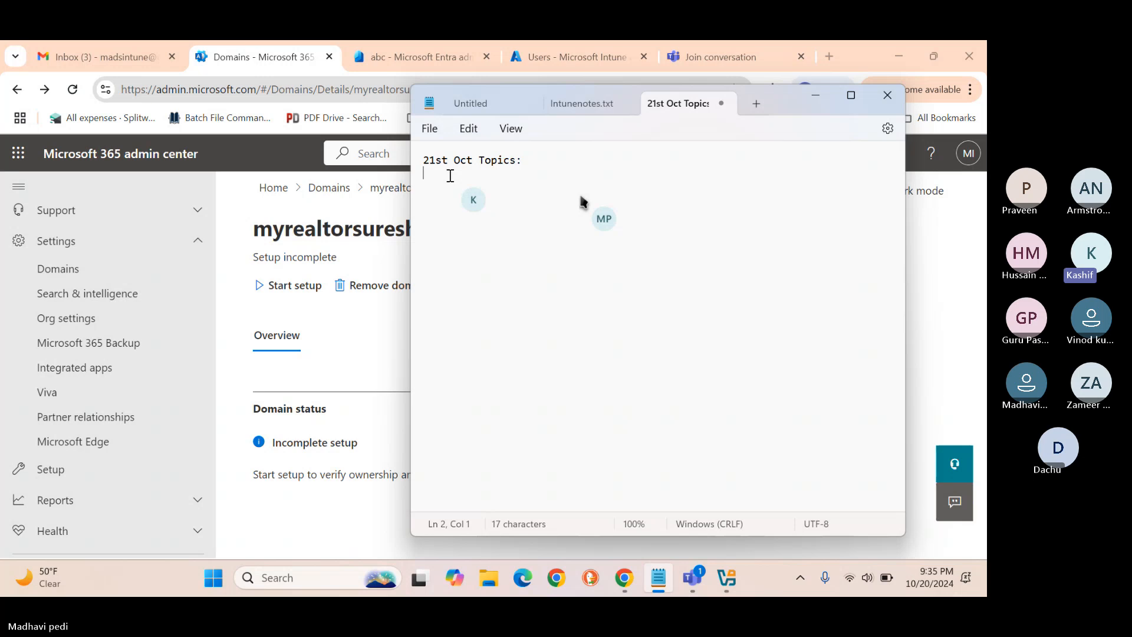
Type '1.' on line 2 of the 21st Oct Topics note, then bring Chrome back to the front.
type("1.")
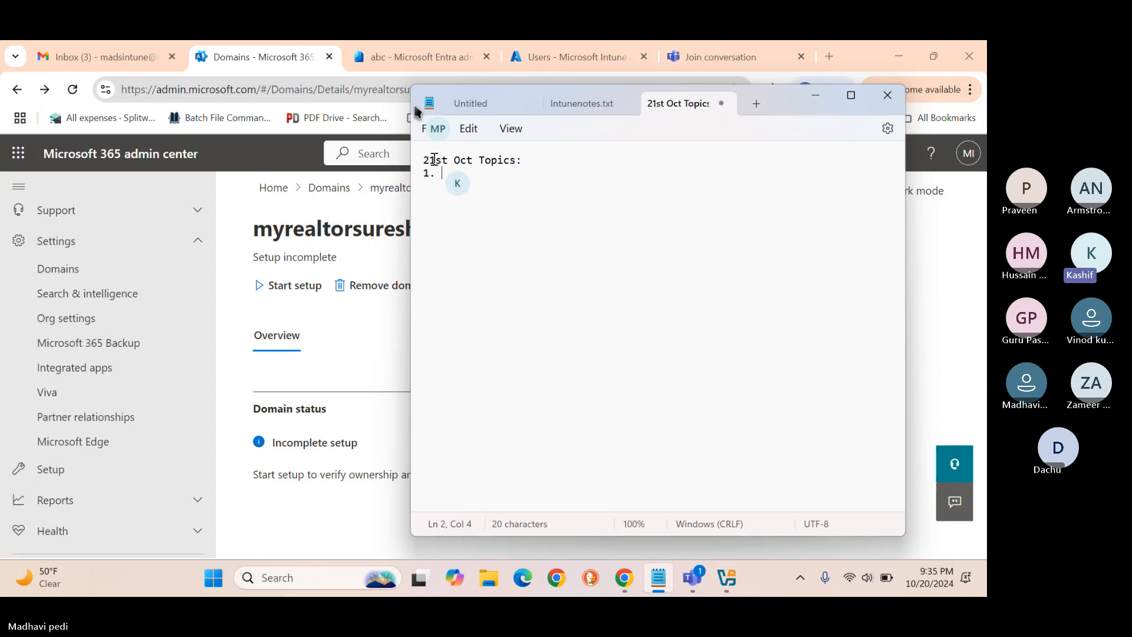
left_click(387, 53)
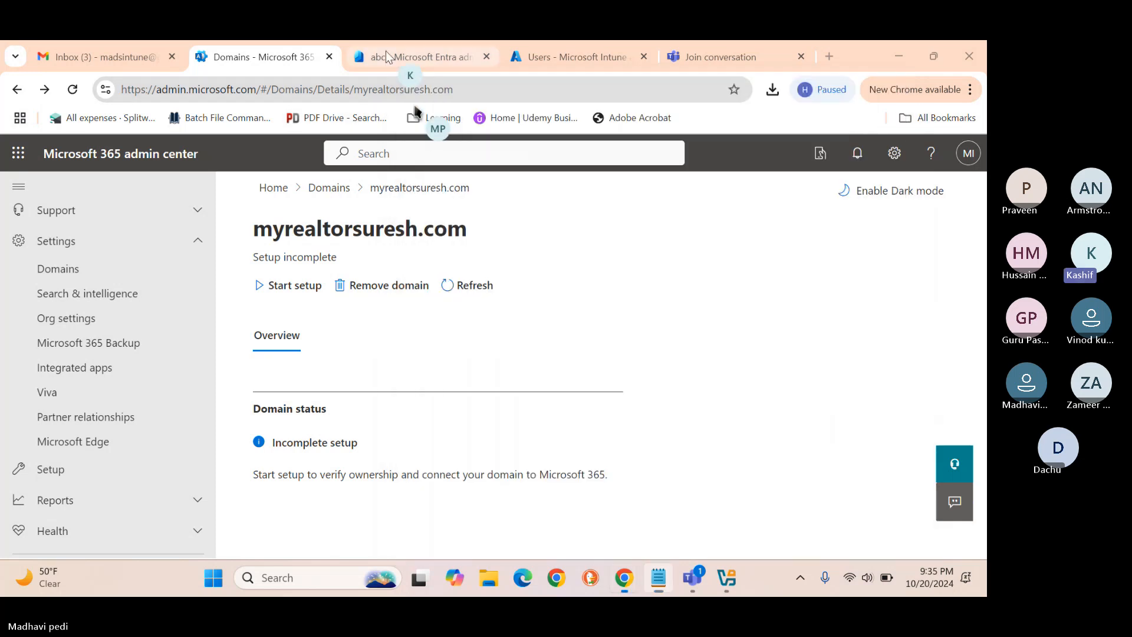
In Entra admin center, open Identity > Users > All users to list the tenant's three users.
left_click(386, 53)
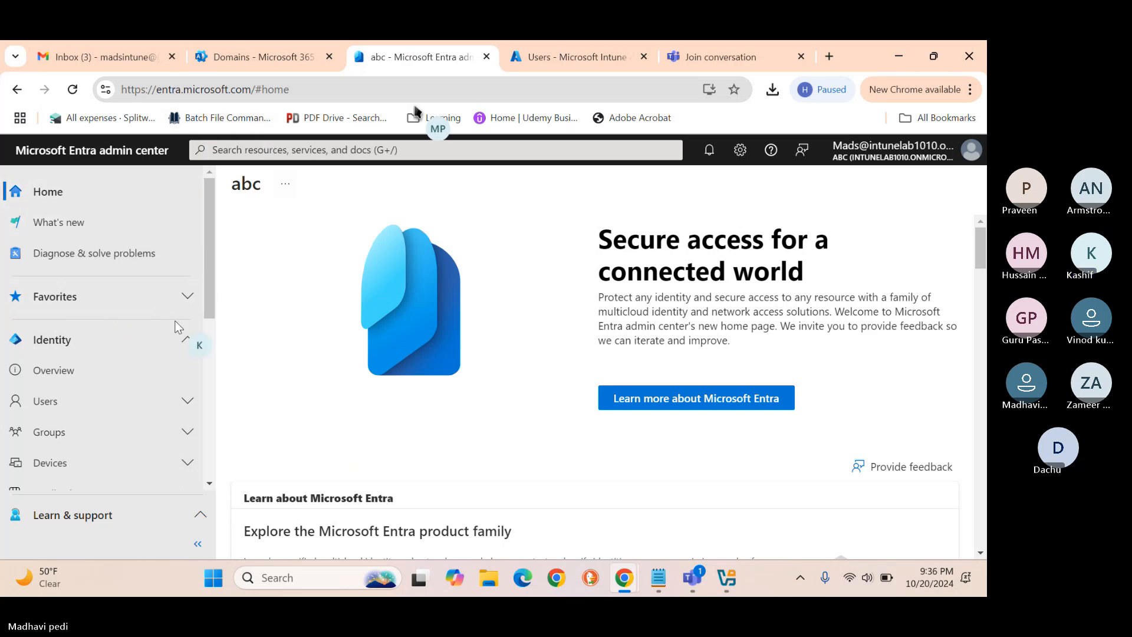
left_click(56, 407)
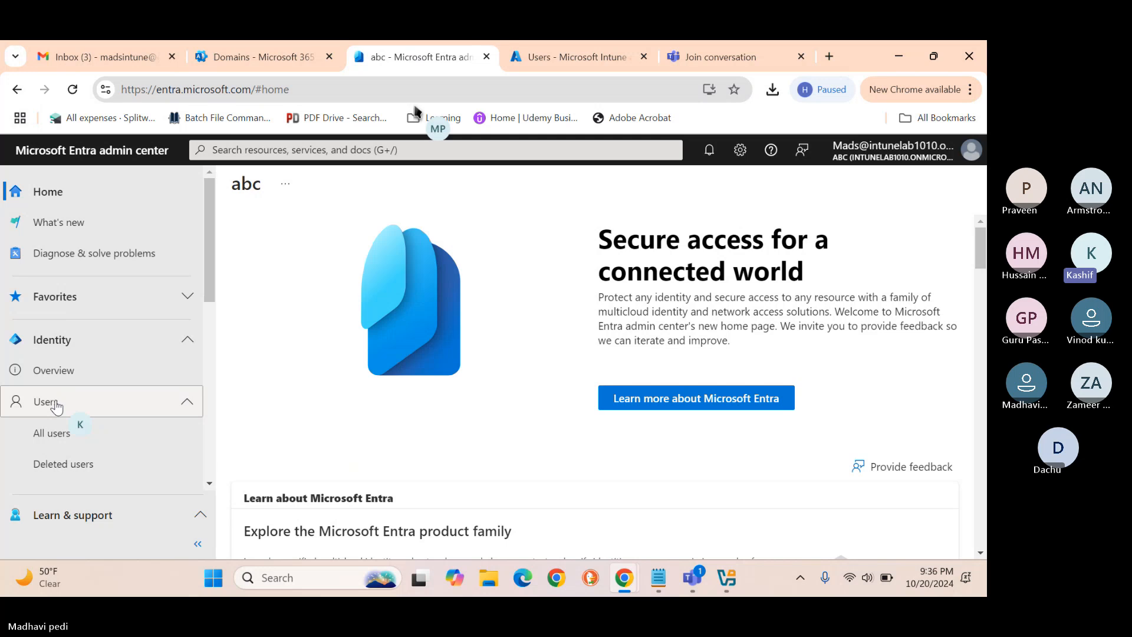
left_click(56, 436)
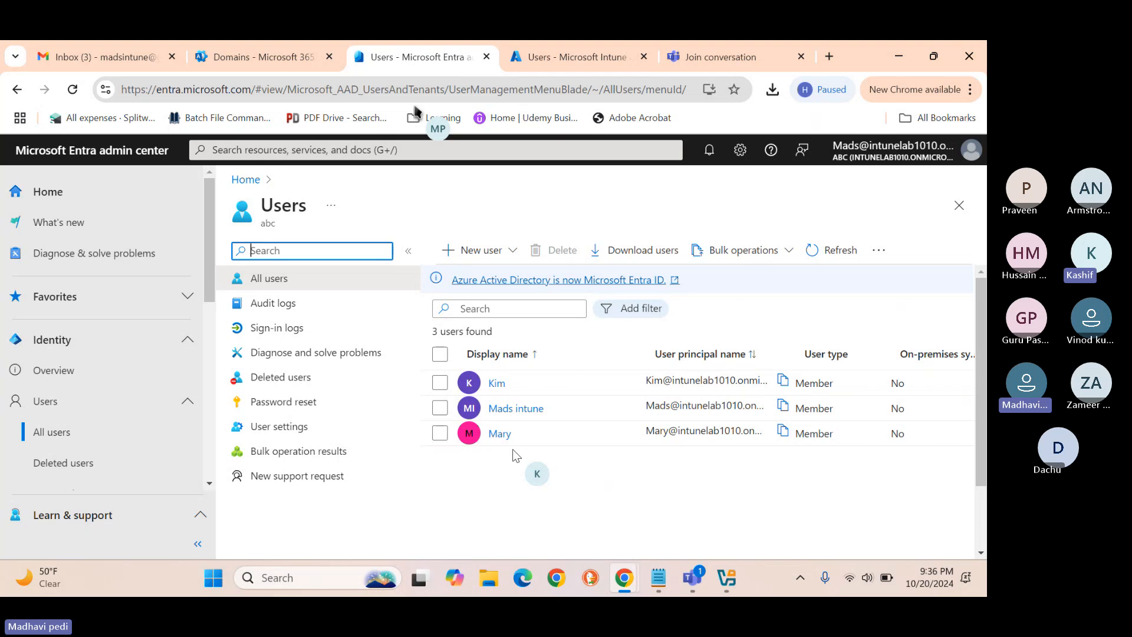
left_click(302, 578)
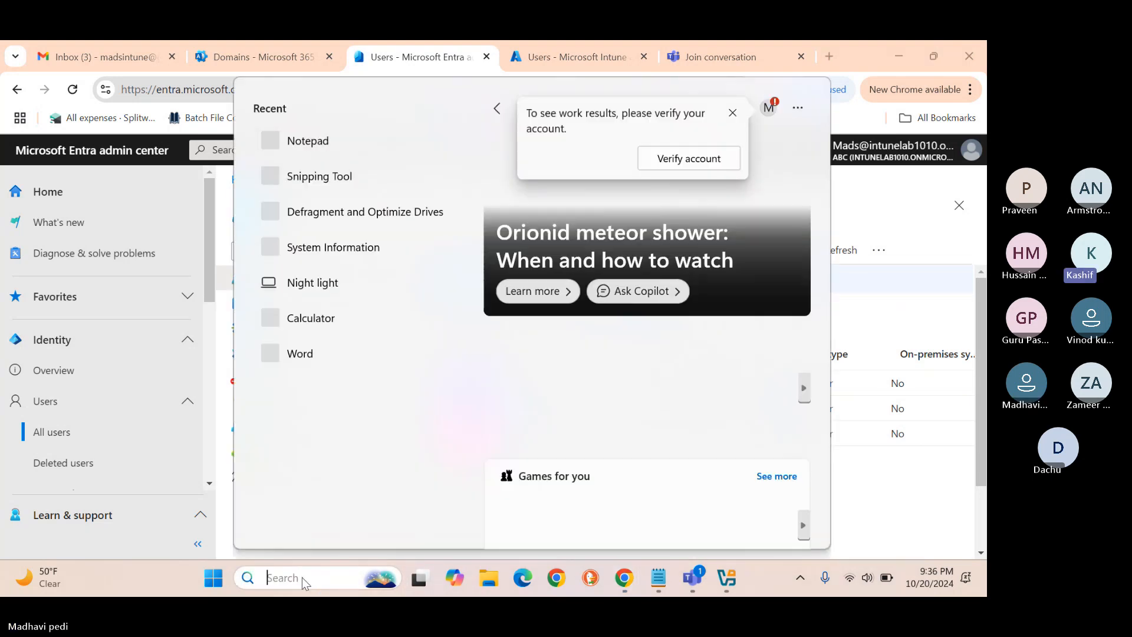
Search Windows for 'excel', then dismiss the search to return to the Entra users list.
type("exce")
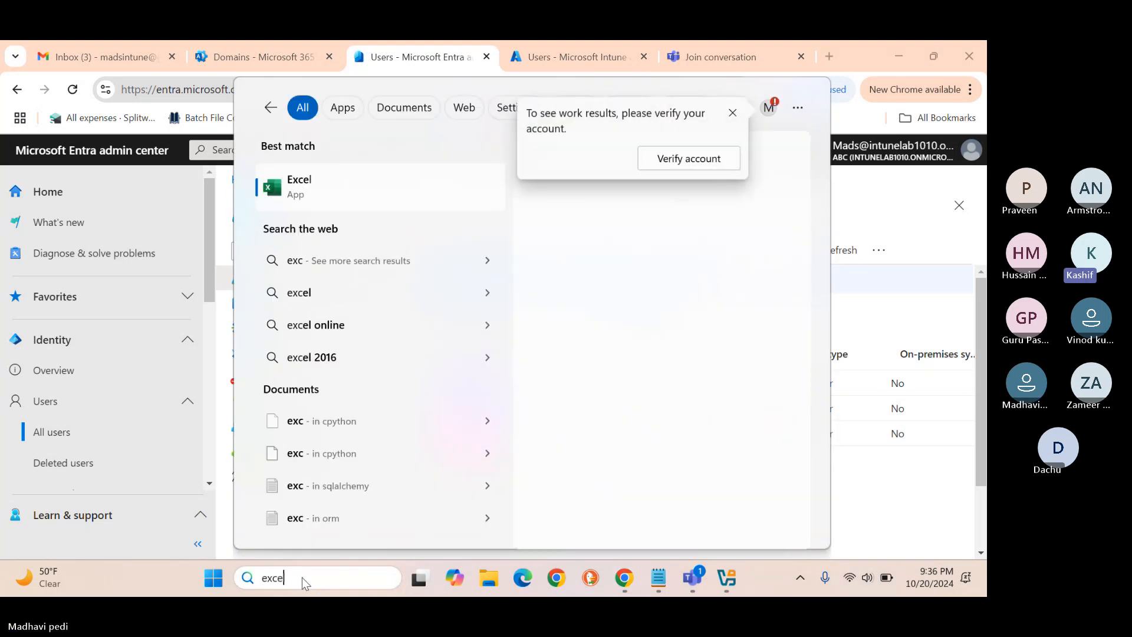
type("l")
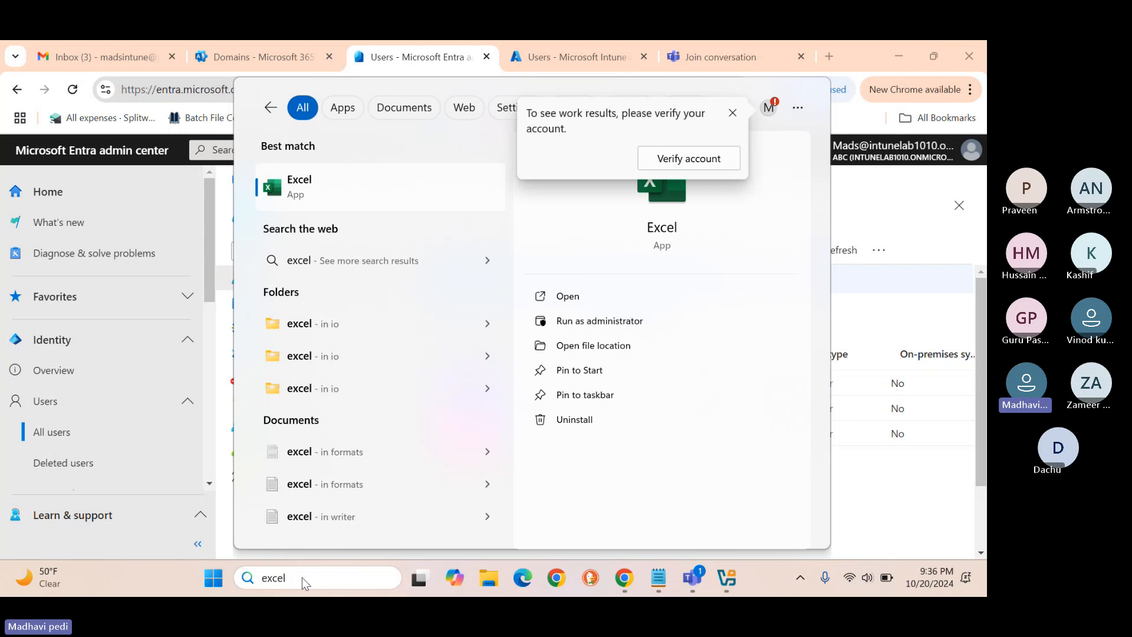
left_click(892, 537)
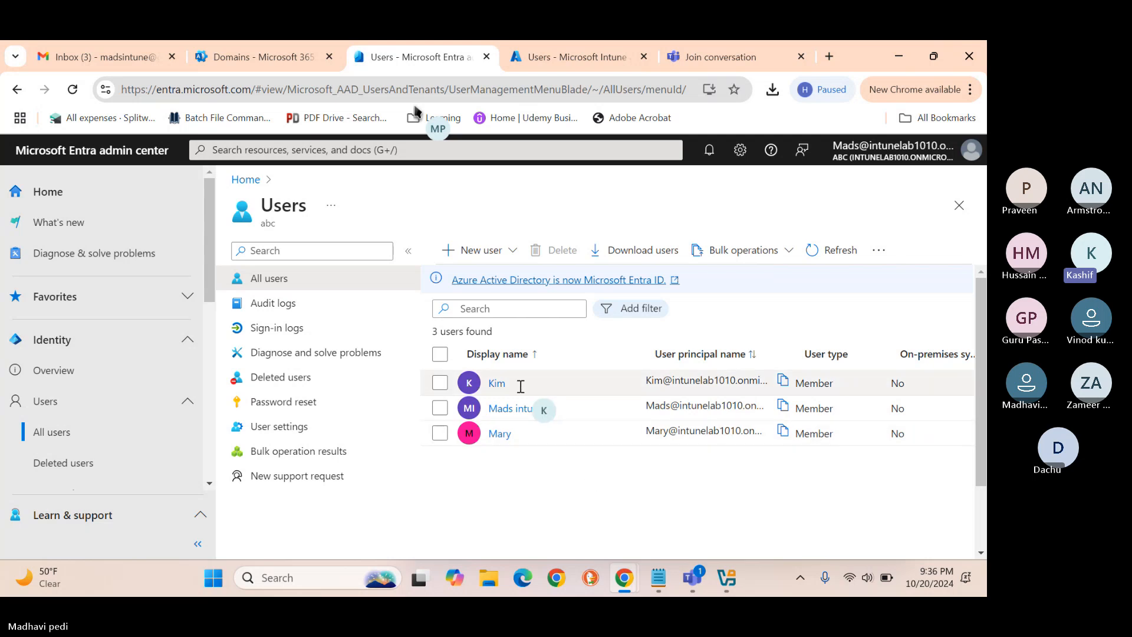
Write Notepad topic 1 as 'Assign intune license to employees', fixing the typos along the way.
left_click(655, 581)
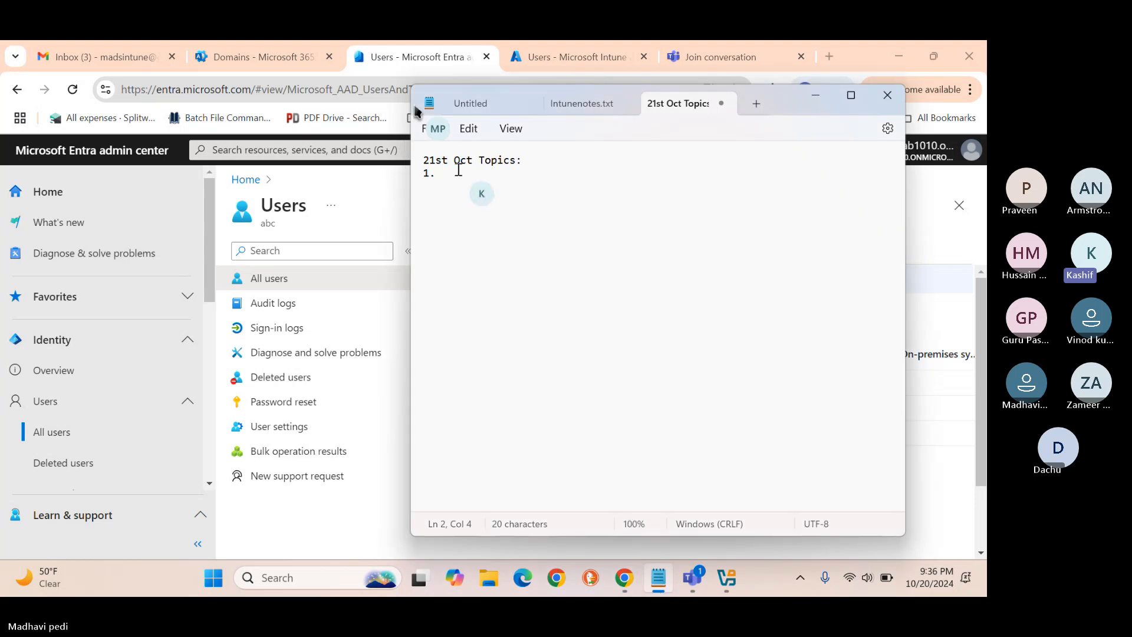
type("Take Microsoft")
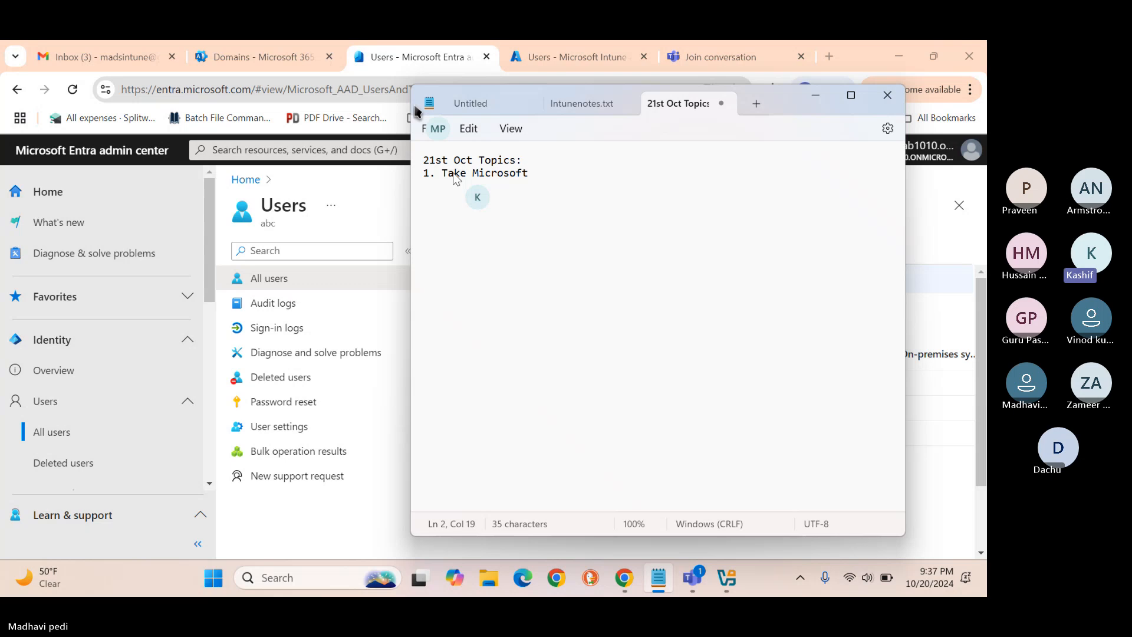
type(" entra")
key("BackSpace")
key("BackSpace")
key("BackSpace")
key("BackSpace")
key("BackSpace")
key("BackSpace")
key("BackSpace")
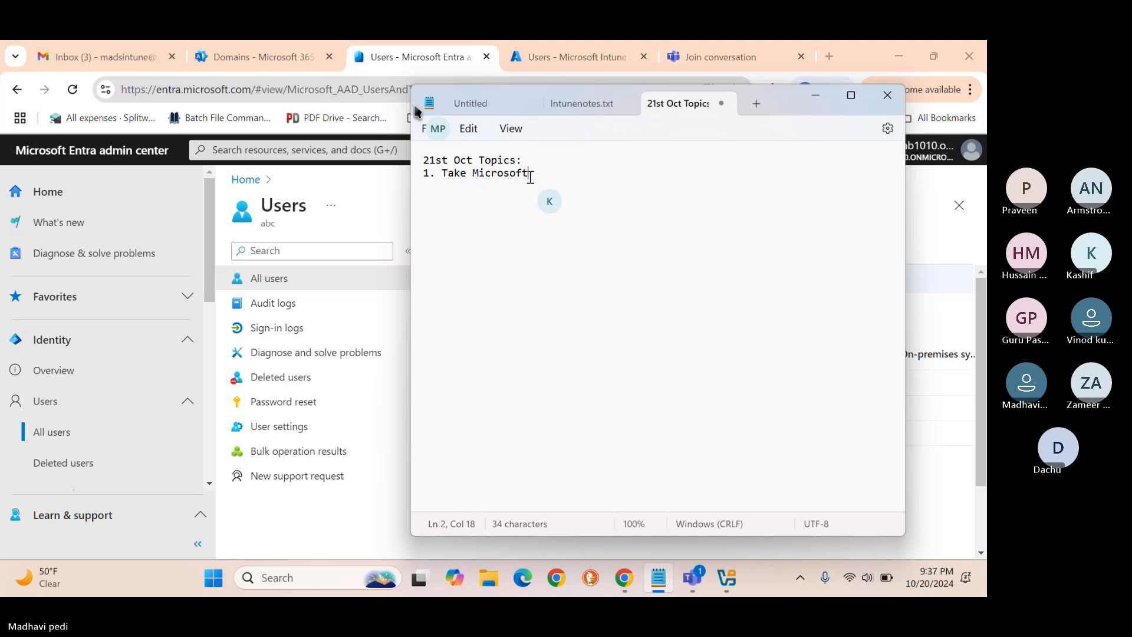
left_click_drag(529, 174, 442, 177)
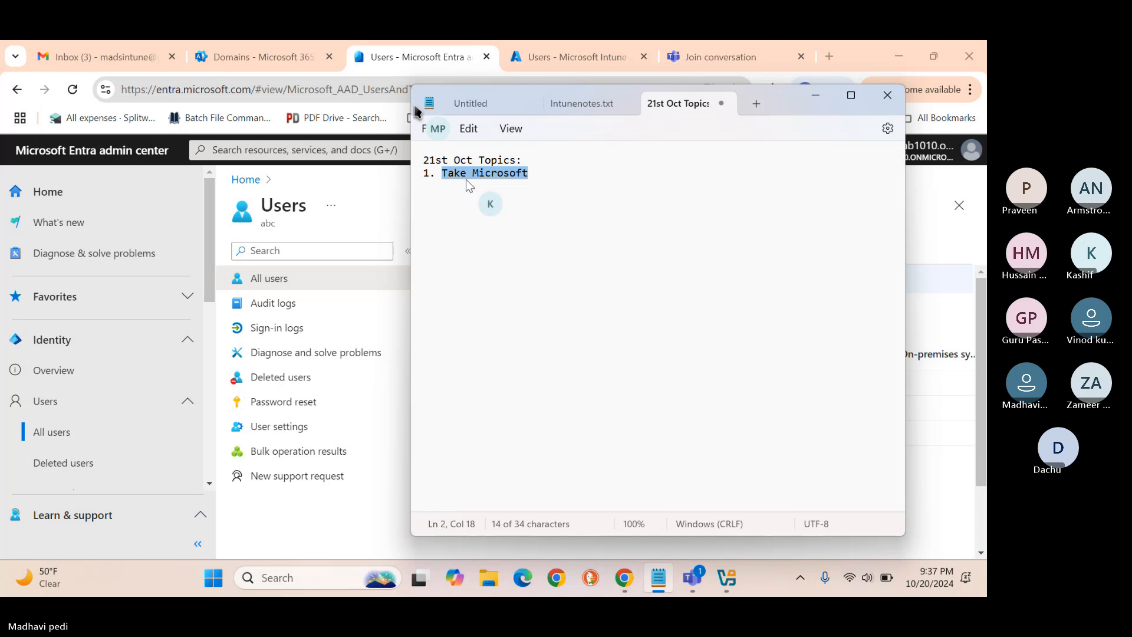
type("Assign ")
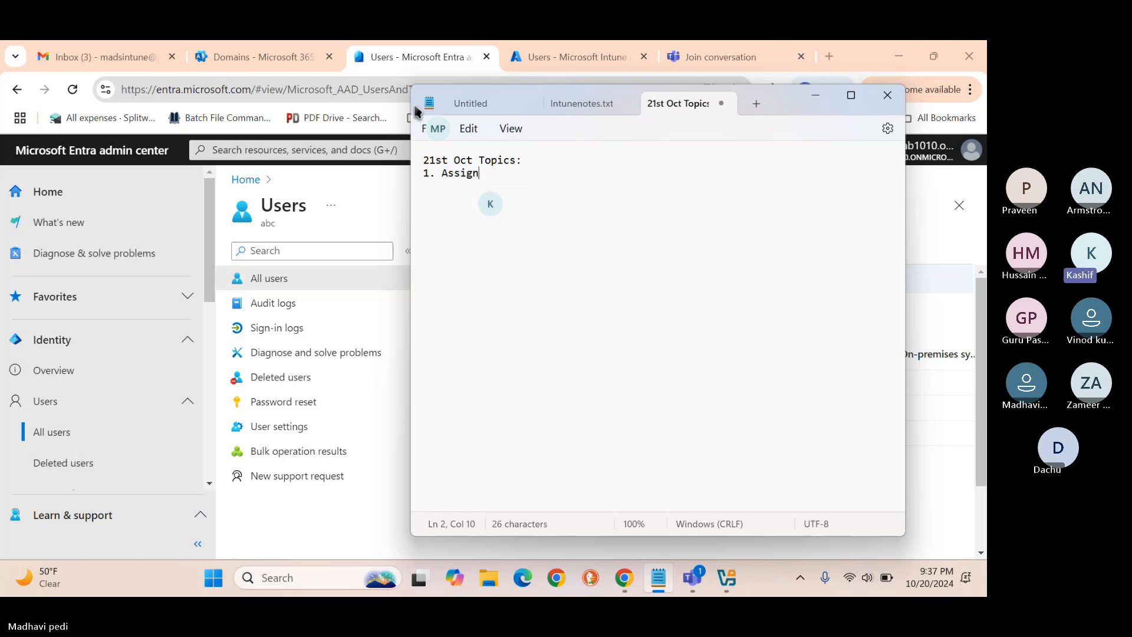
type("intune licnese")
key("BackSpace")
key("BackSpace")
key("BackSpace")
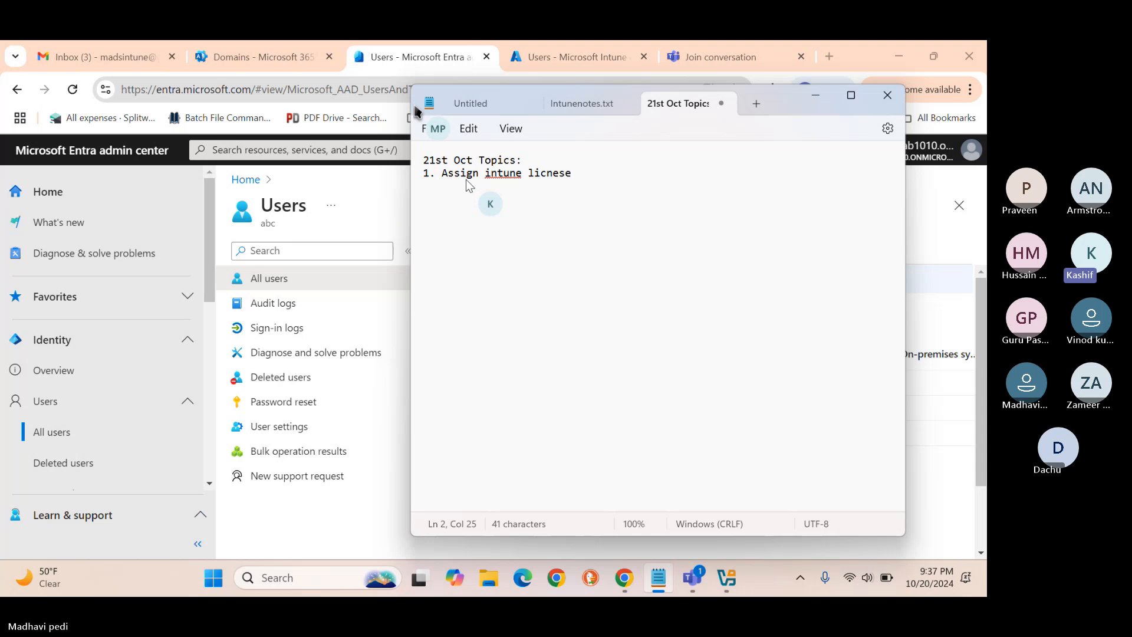
key("BackSpace")
type("ense to employees")
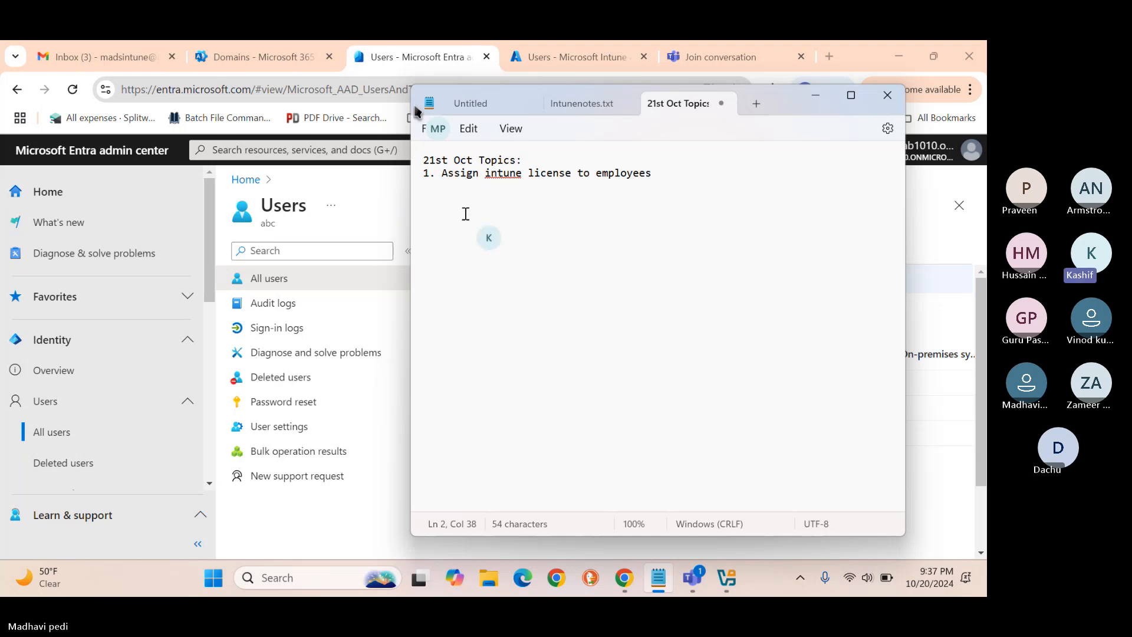
left_click(339, 536)
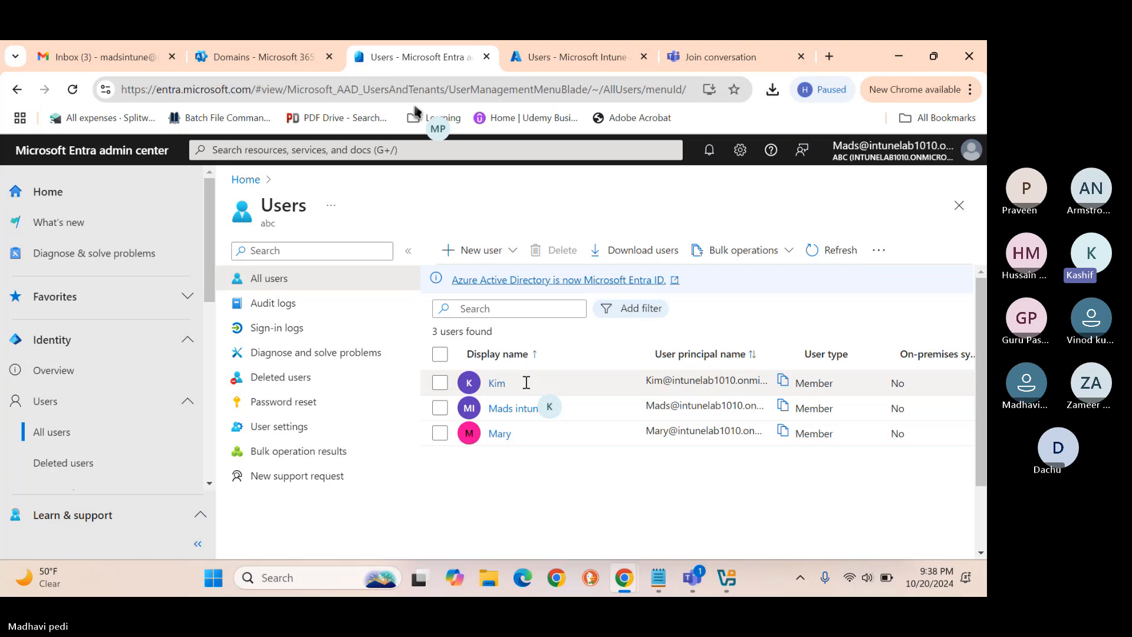
Open Active users in Microsoft 365 admin center and select the two unlicensed users.
left_click(231, 62)
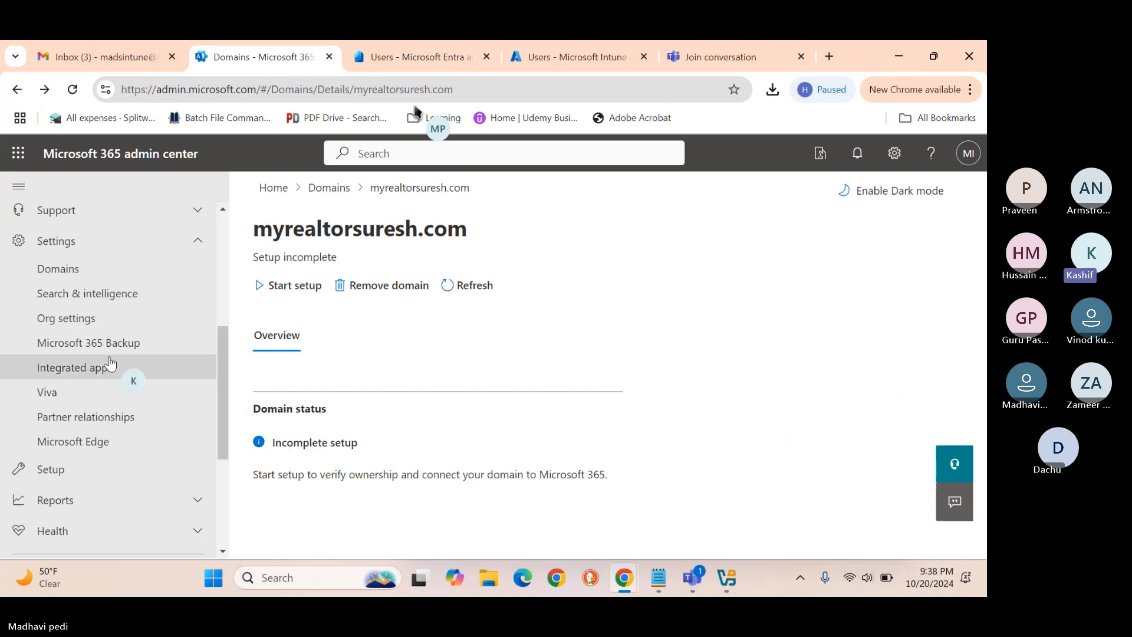
scroll(109, 365, "up", 5)
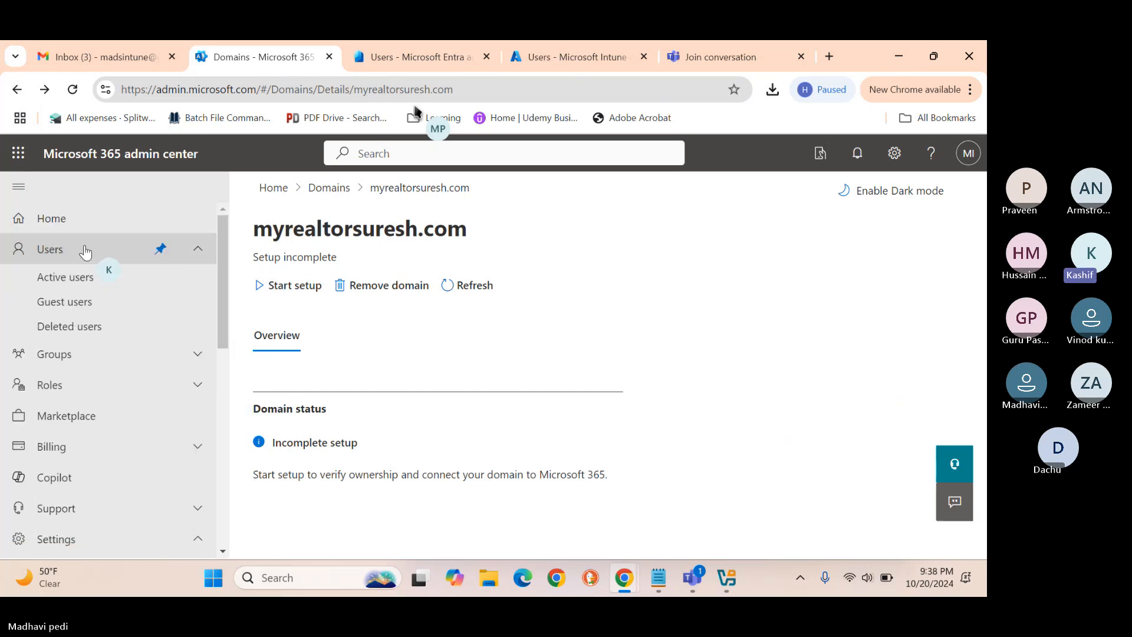
left_click(64, 285)
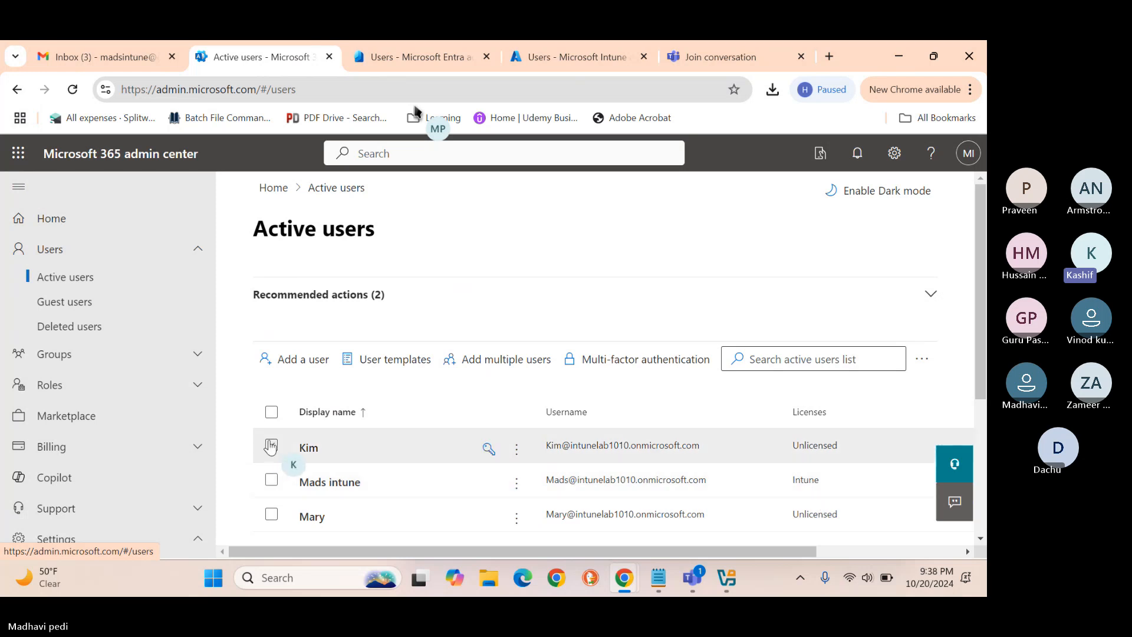
scroll(271, 483, "down", 3)
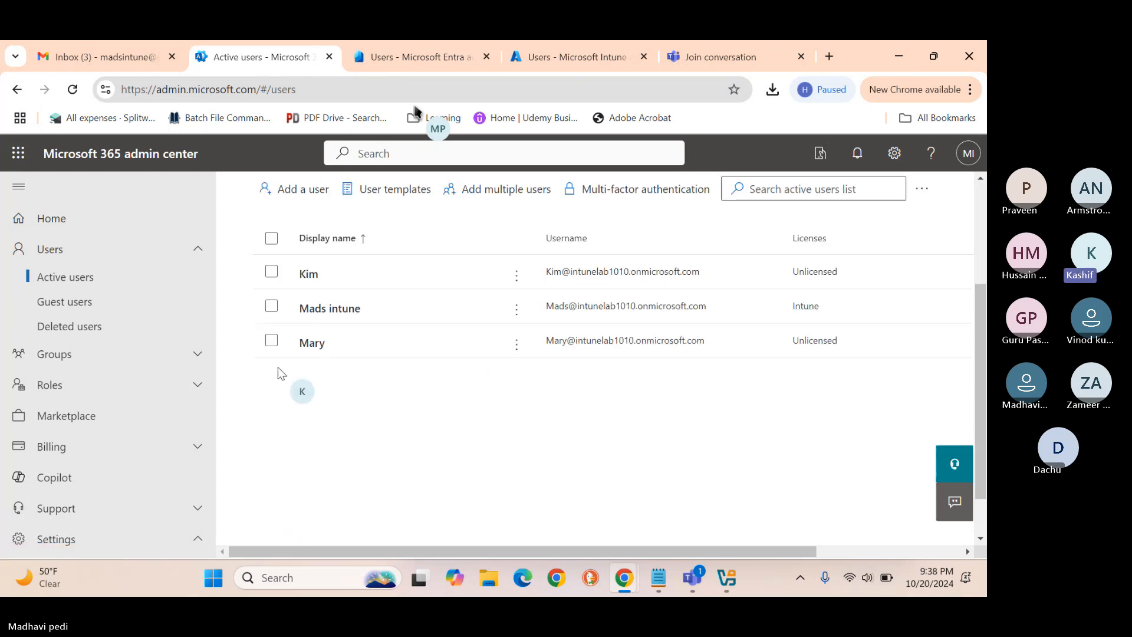
left_click(271, 272)
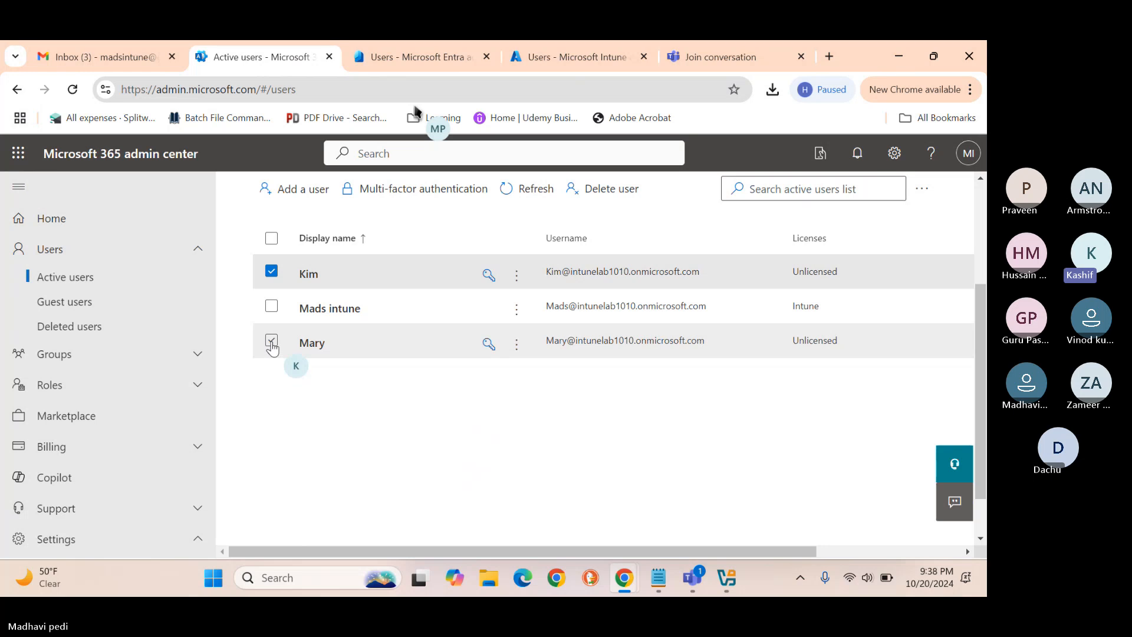
left_click(272, 342)
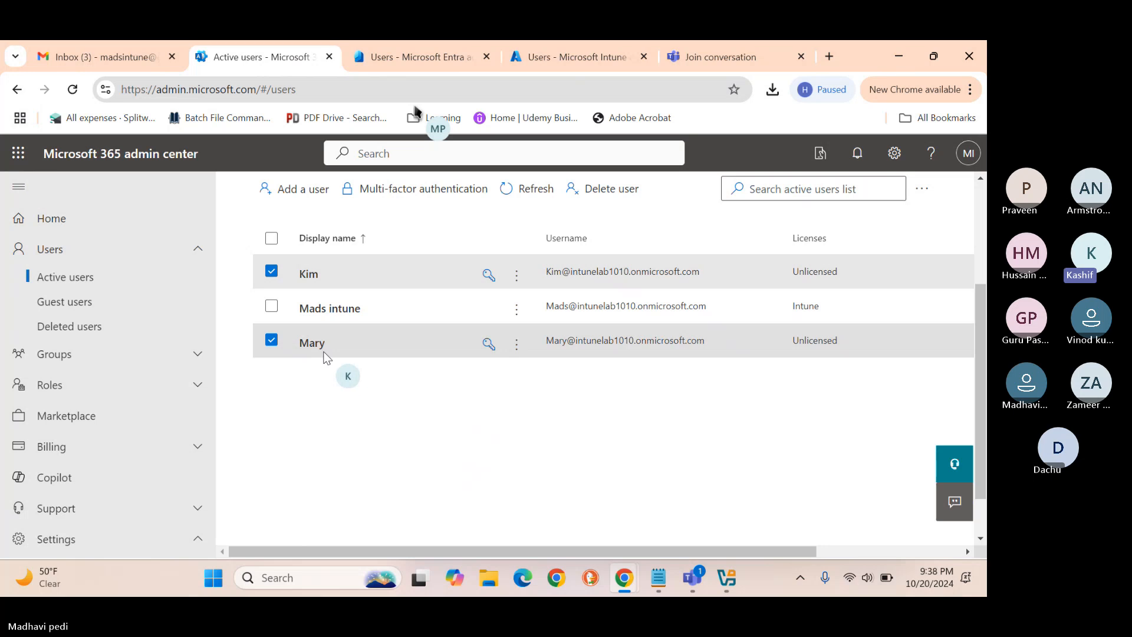
Assign an Intune licence to both selected users, keeping their existing licences.
left_click(925, 191)
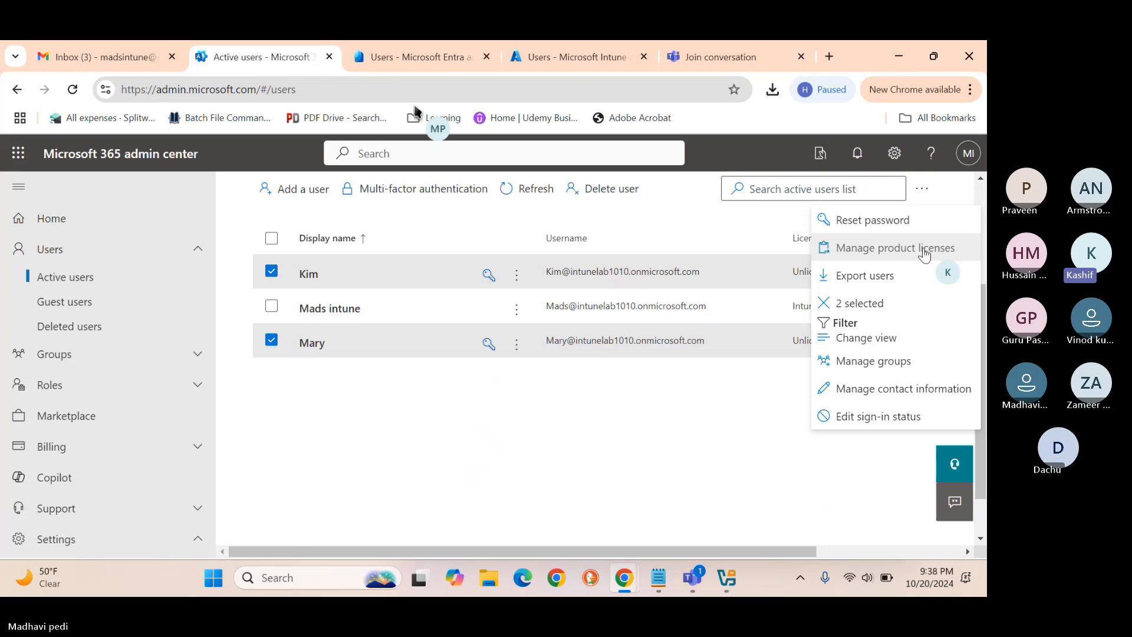
left_click(904, 250)
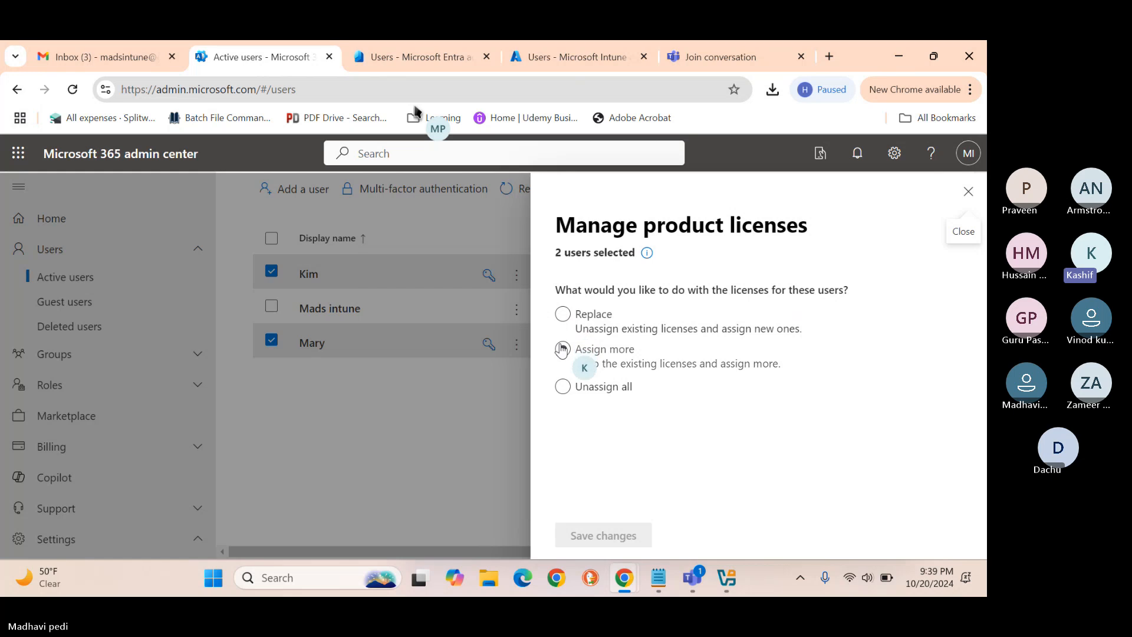
left_click(563, 314)
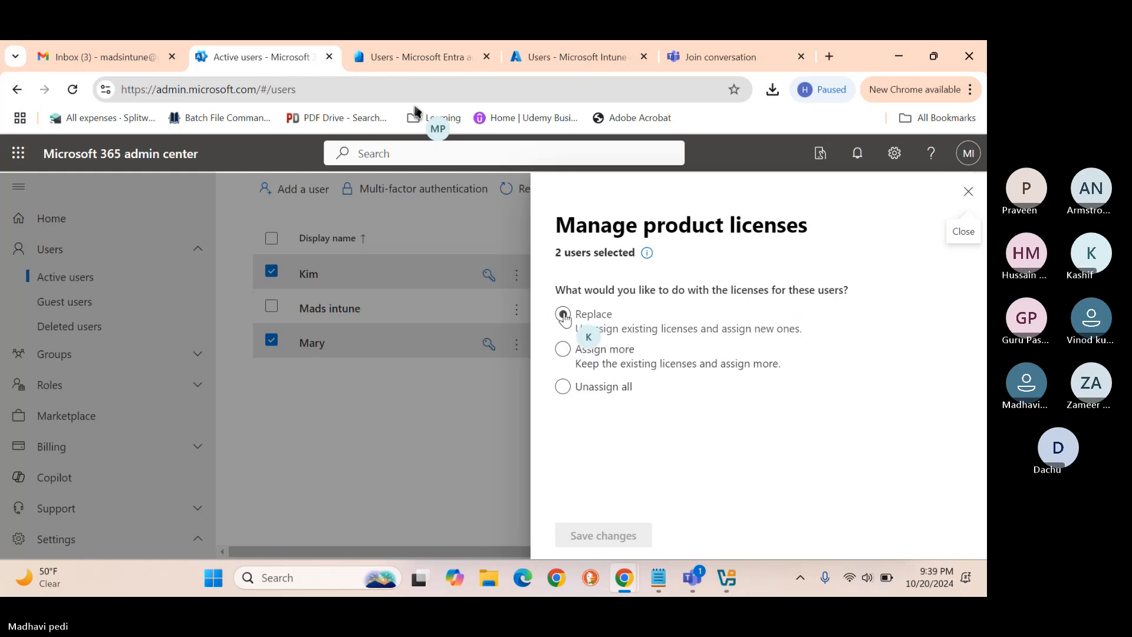
left_click(562, 349)
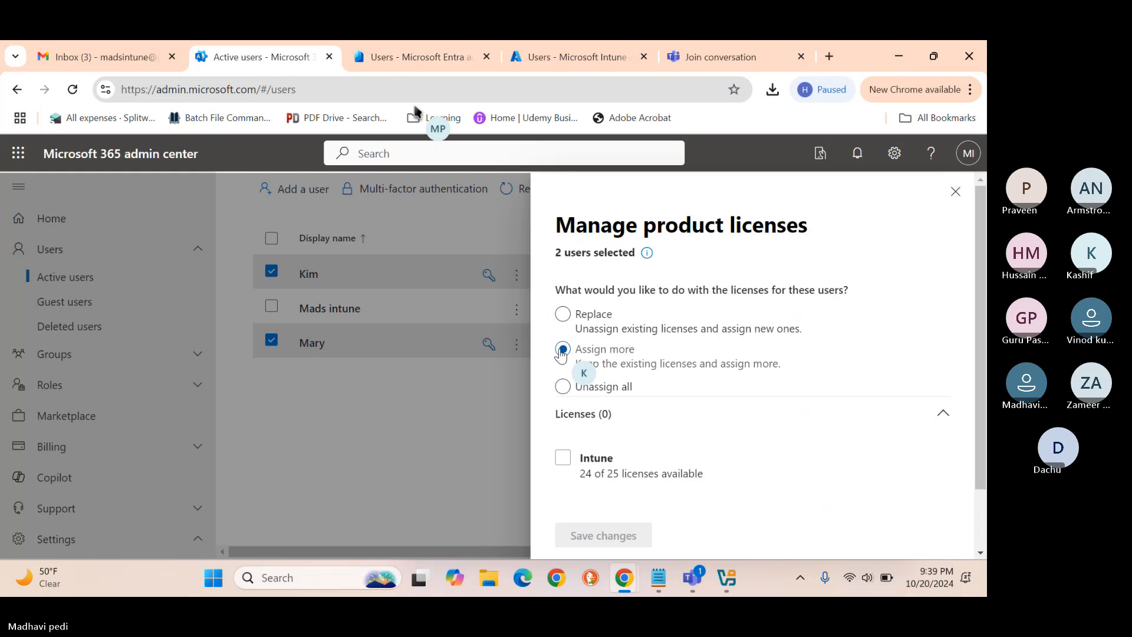
left_click(563, 458)
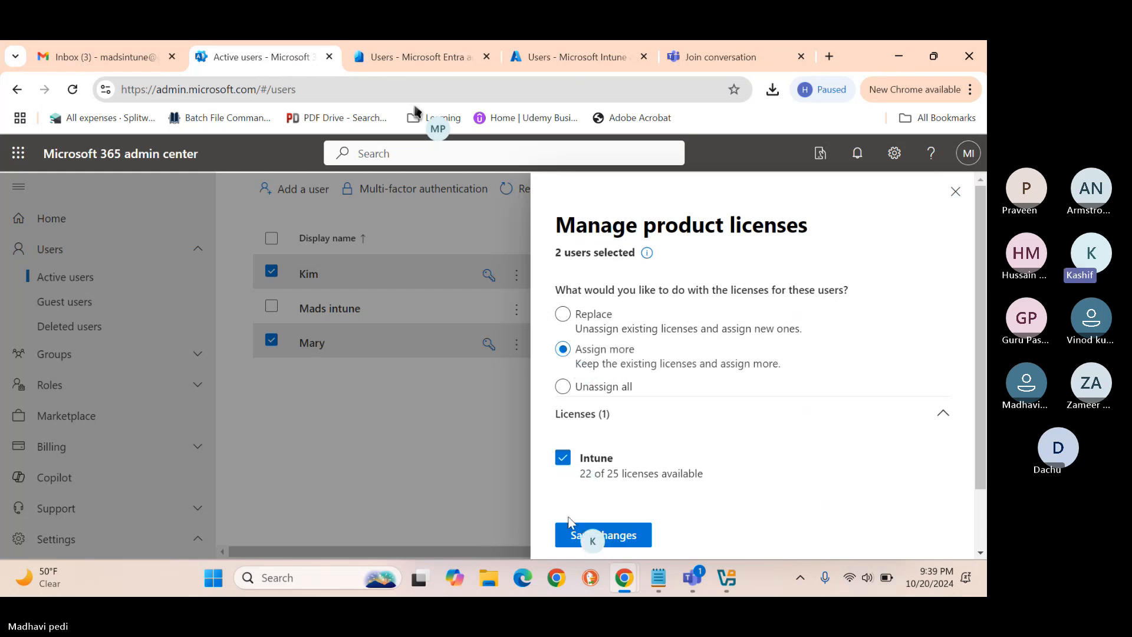
left_click(581, 534)
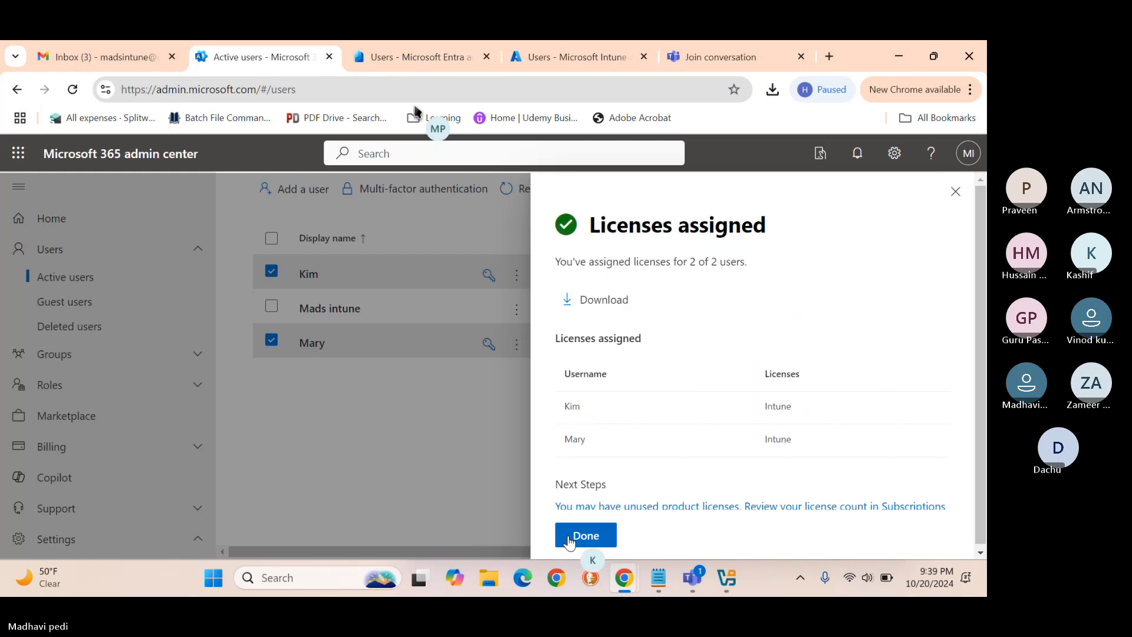
left_click(570, 538)
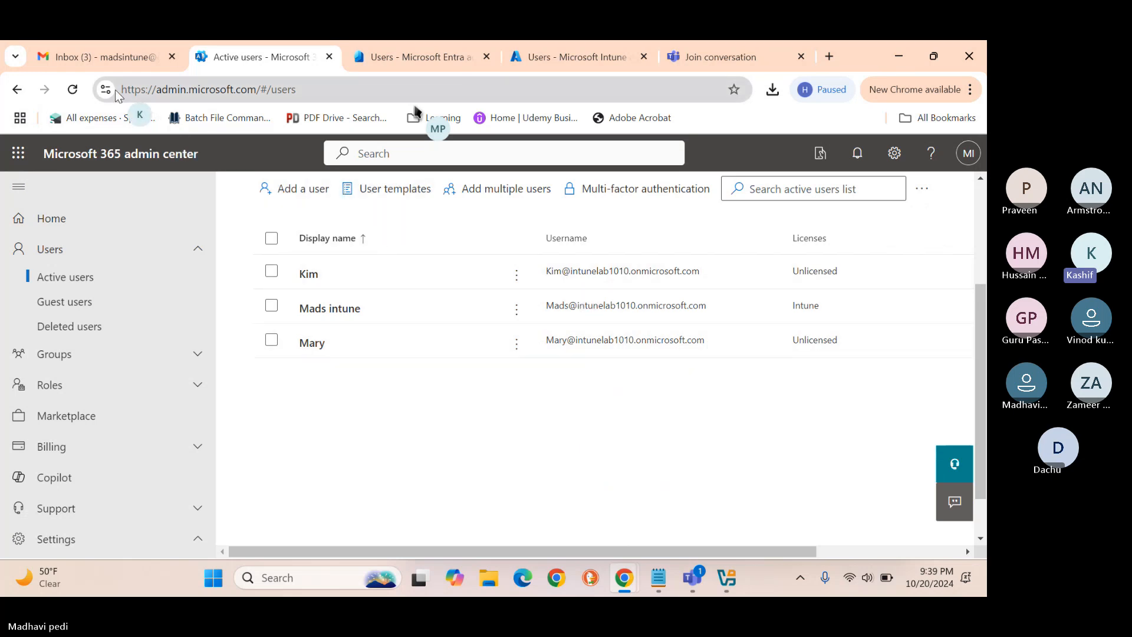
Reload Active users so all three accounts show Intune, then bring the topics note forward.
left_click(73, 90)
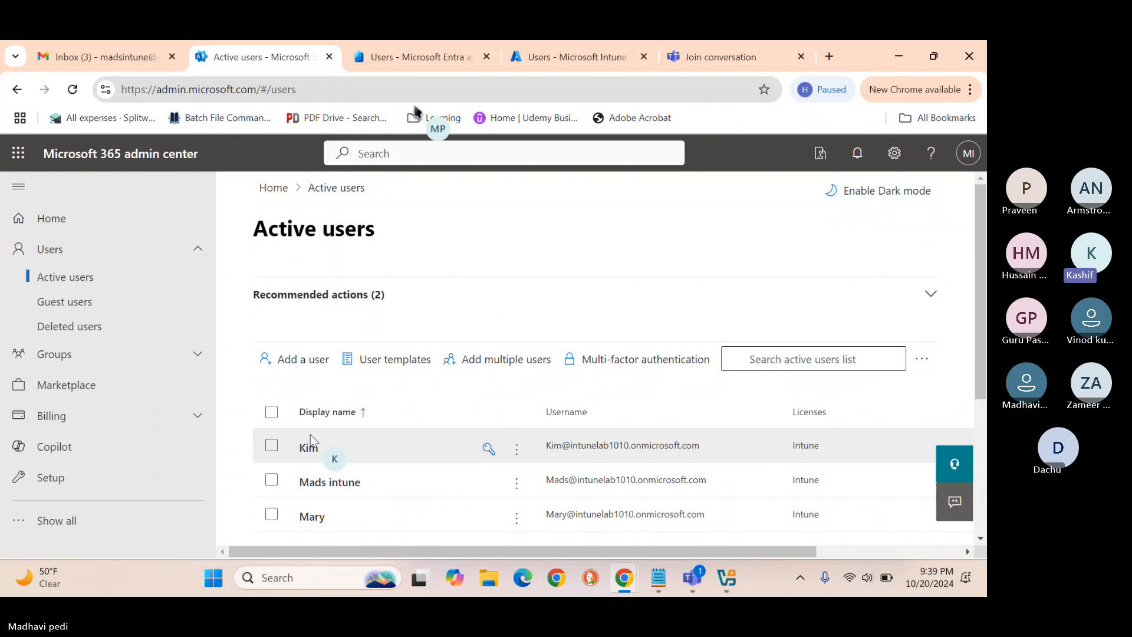
left_click(654, 581)
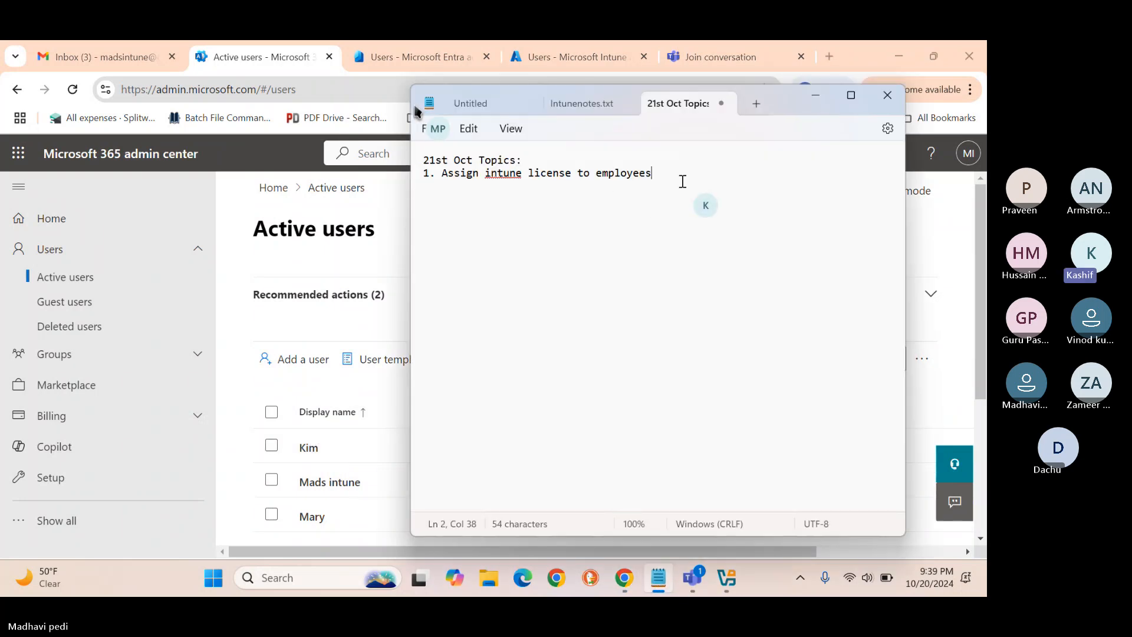
Add line '2. Login to device to enroll it into intune (Manual Process)' to the note.
key("Return")
type("2.")
type("Login to ")
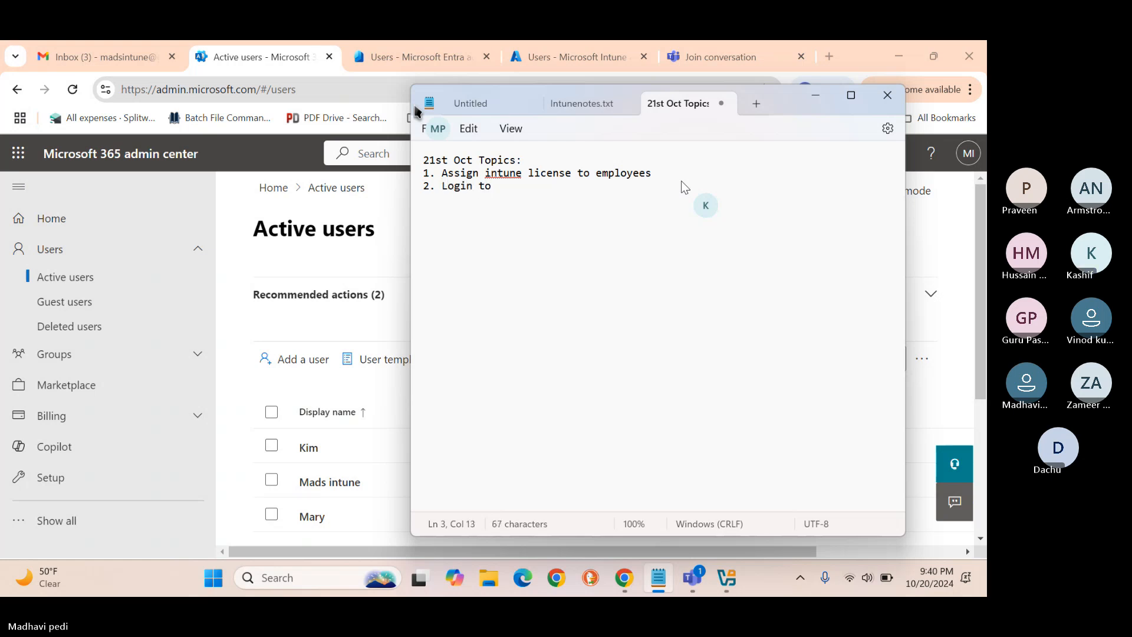
type("device")
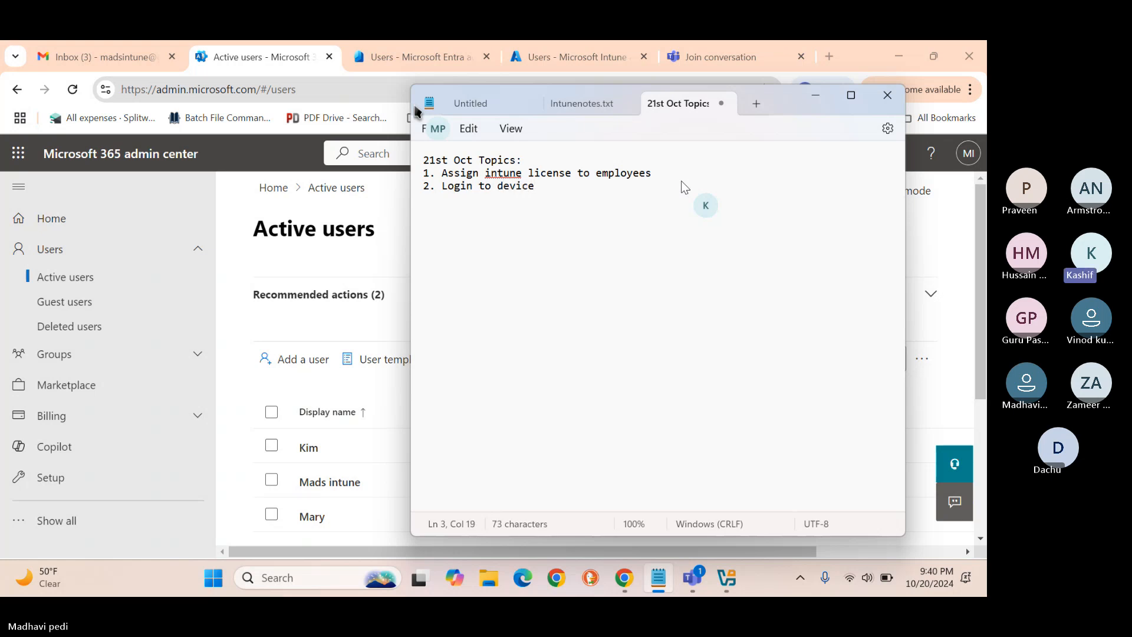
type(" to enroll ")
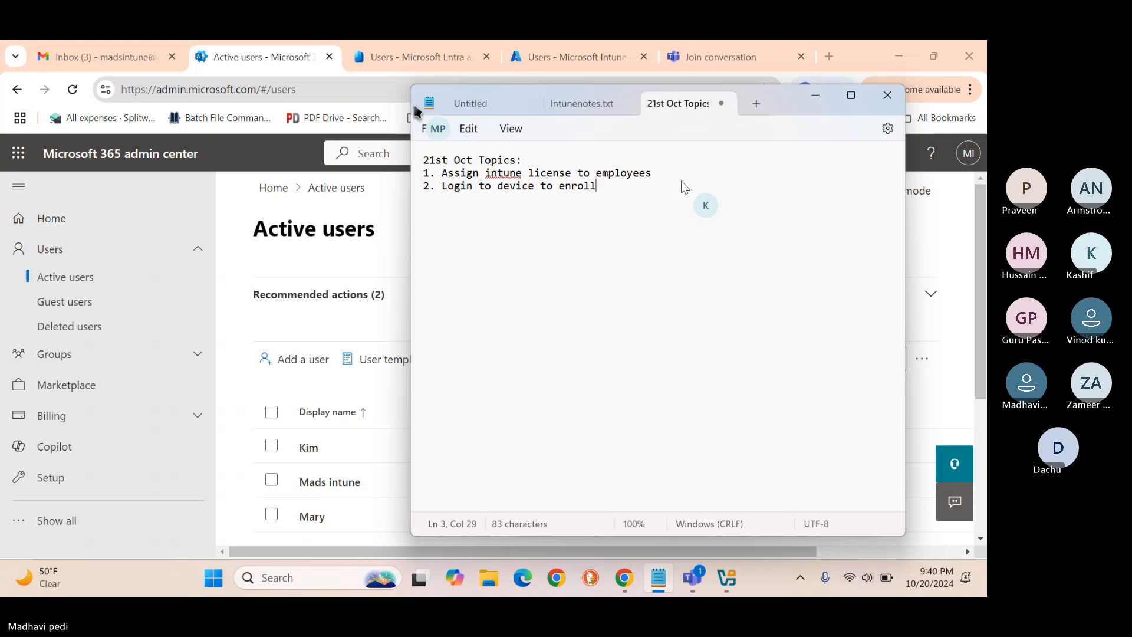
type("it into intune")
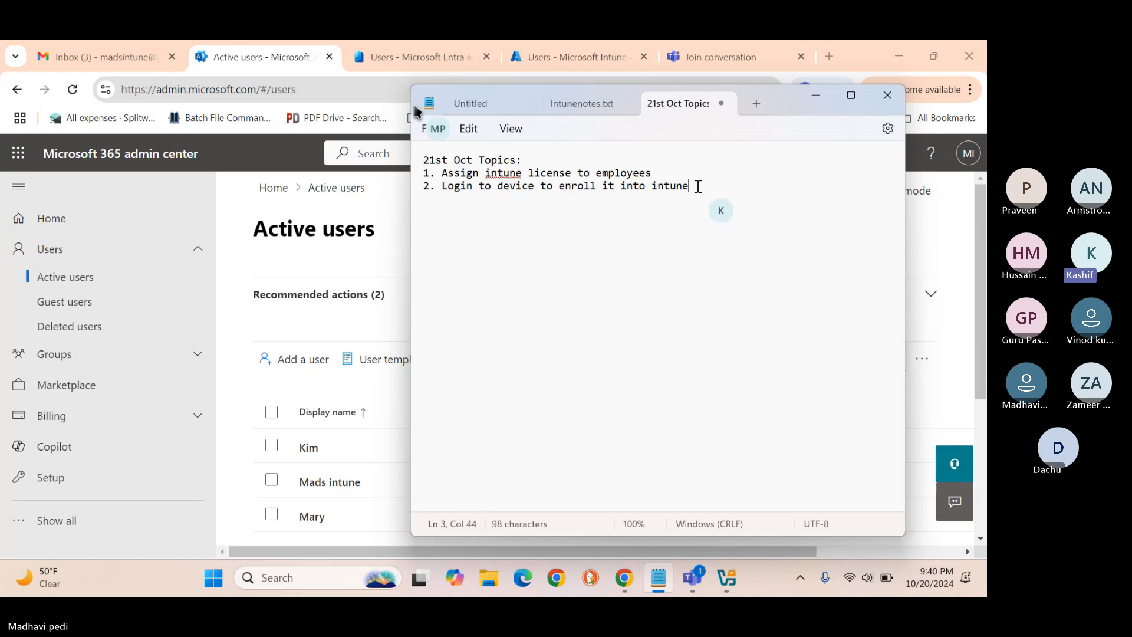
type("(Manual ")
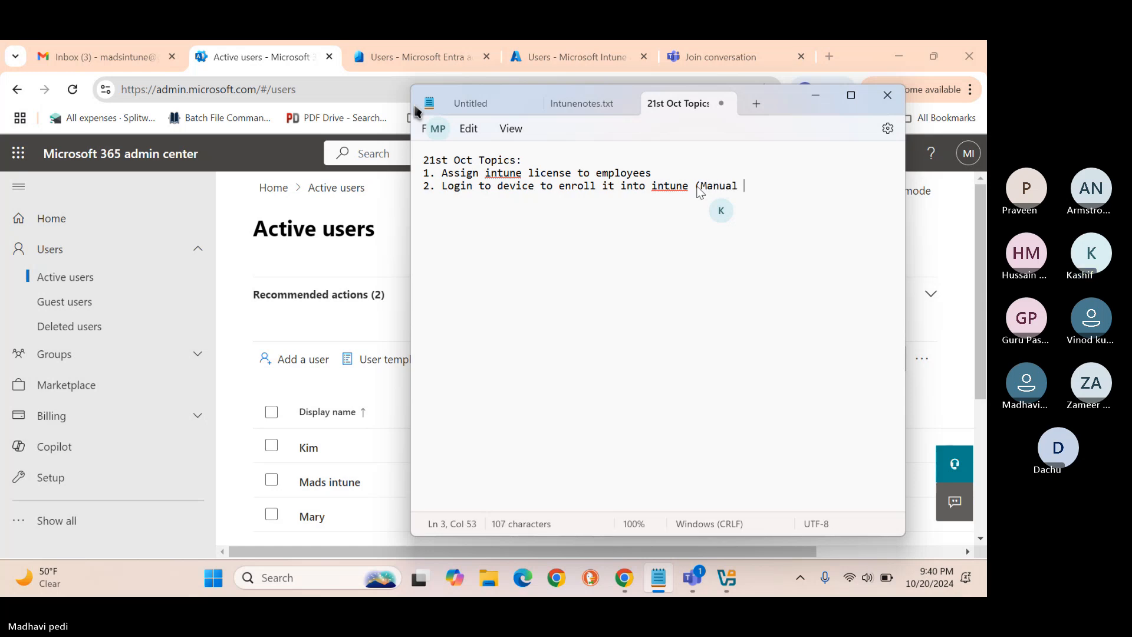
type("Process)")
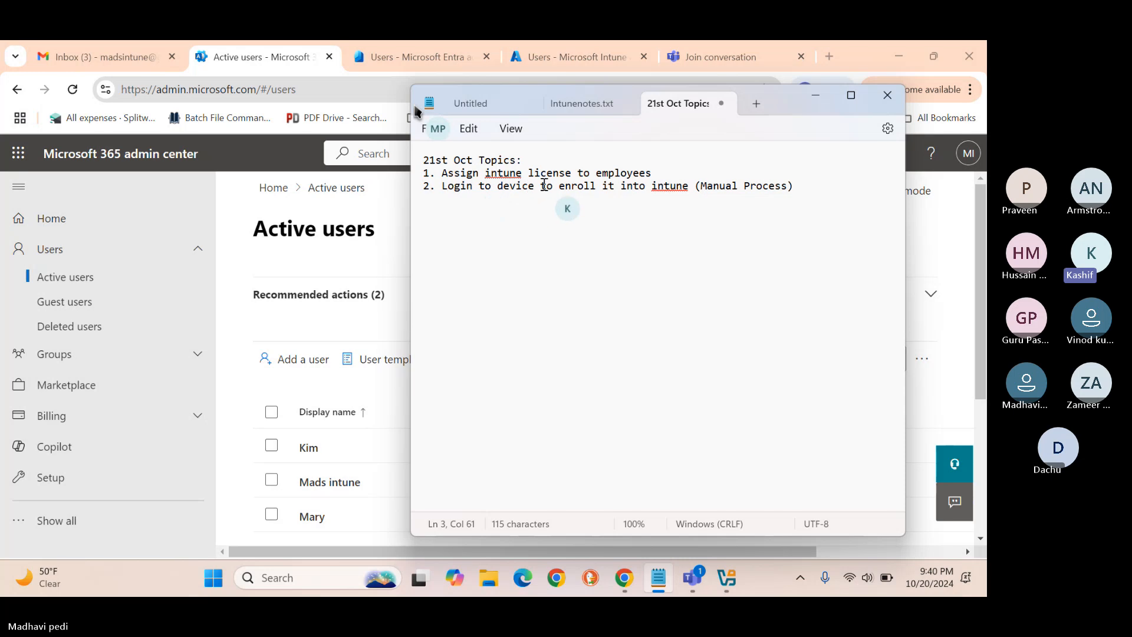
left_click(487, 187)
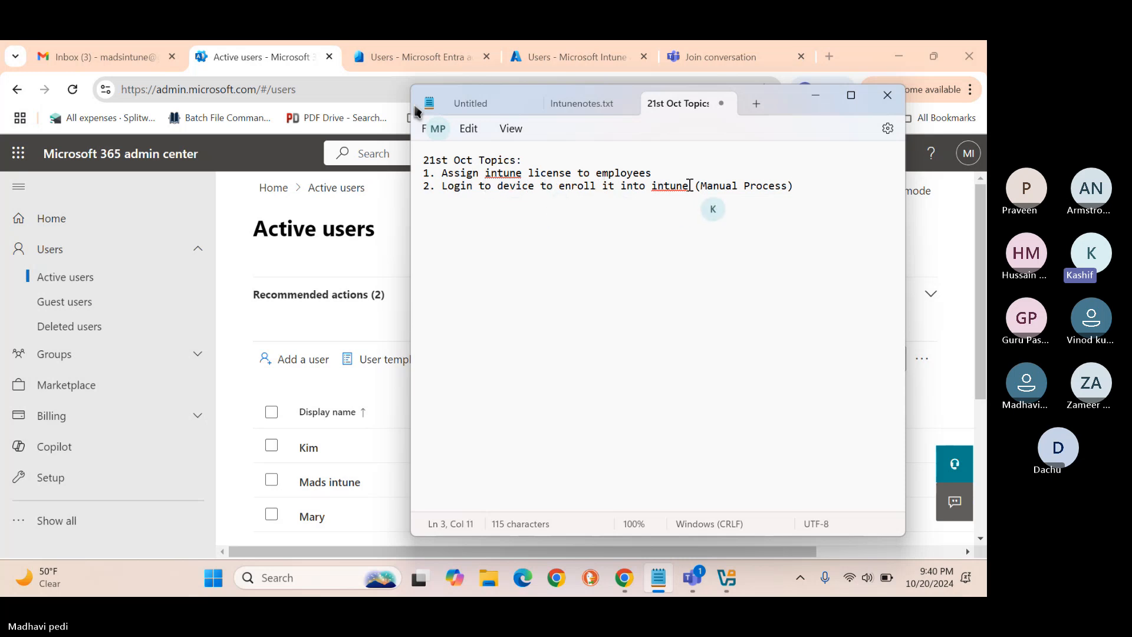
mouse_move(729, 585)
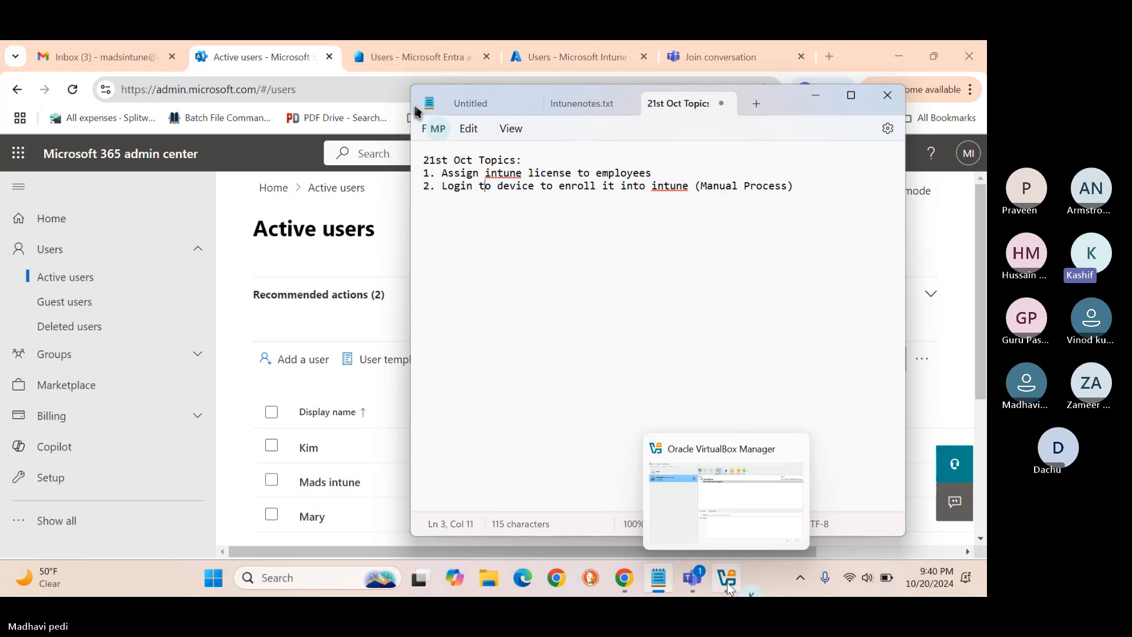
Start WINVM004 in VirtualBox, acknowledge the driver error, and close the failure notification.
left_click(727, 582)
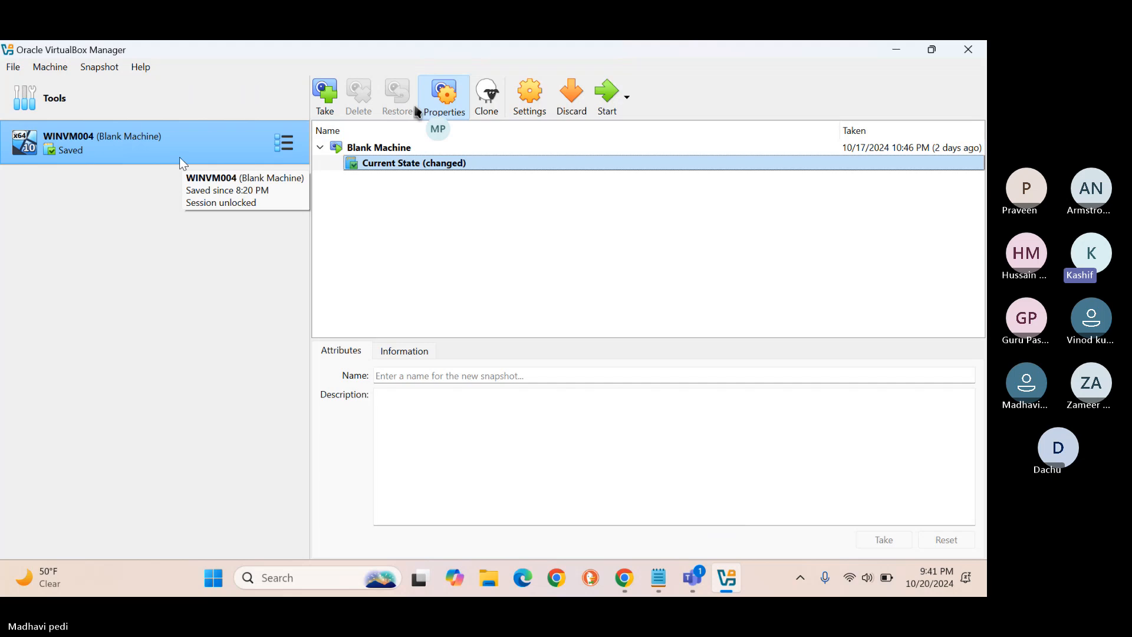
left_click(607, 101)
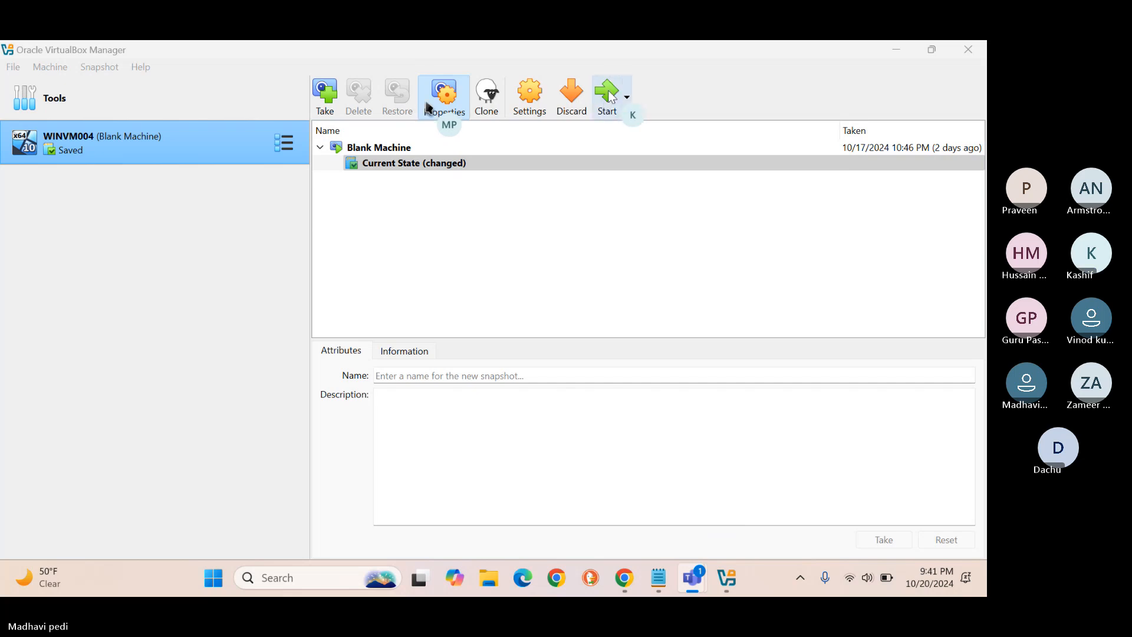
left_click(610, 96)
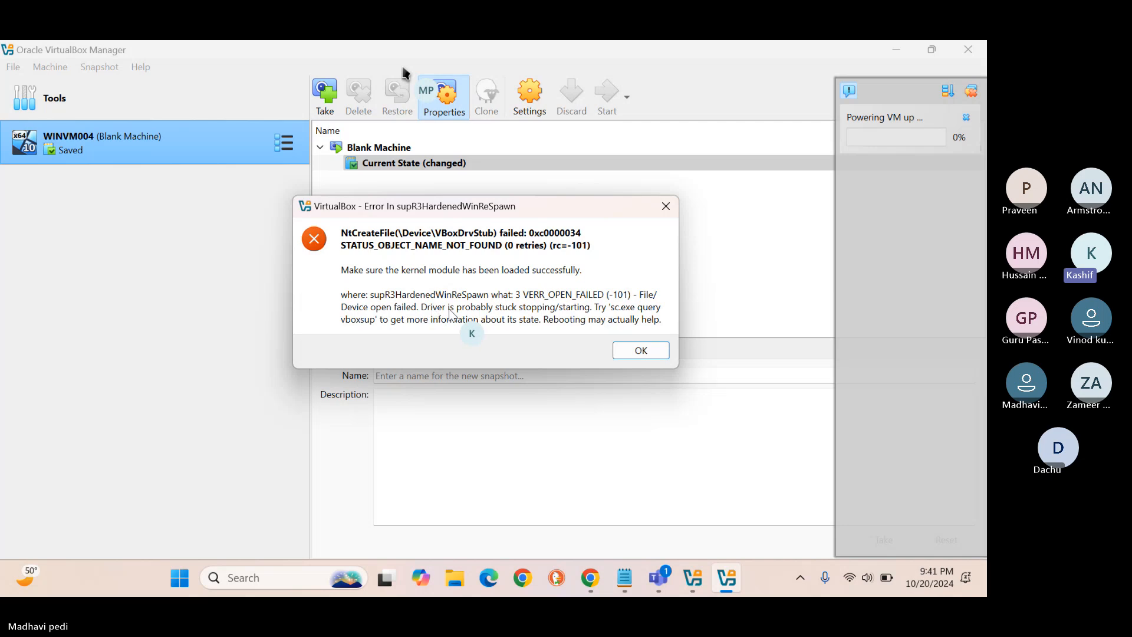
left_click(642, 351)
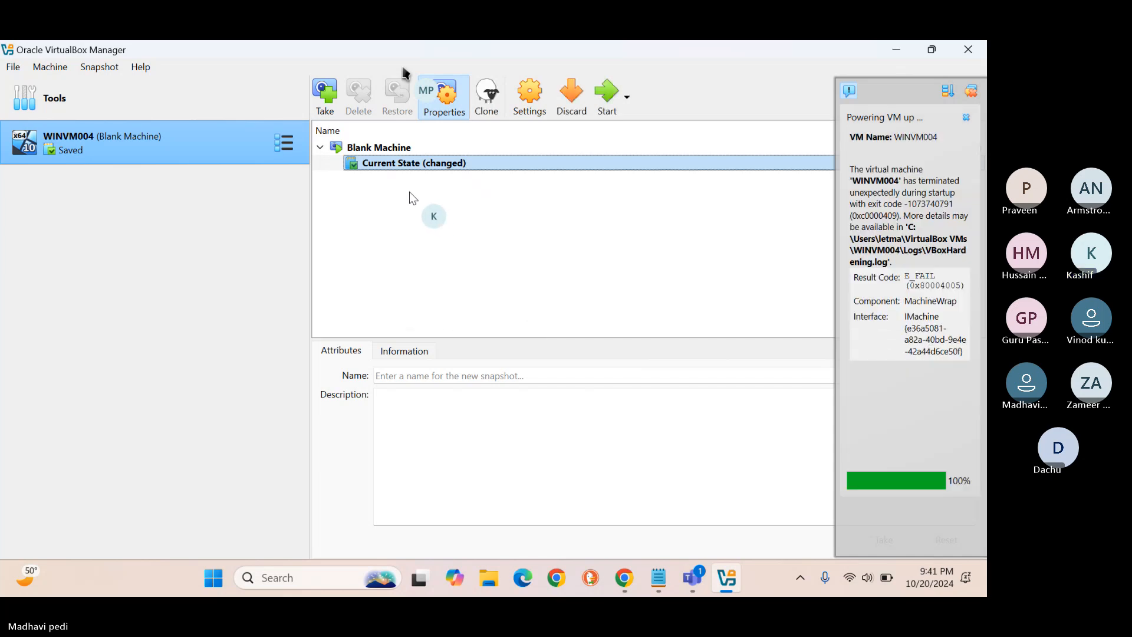
left_click(961, 117)
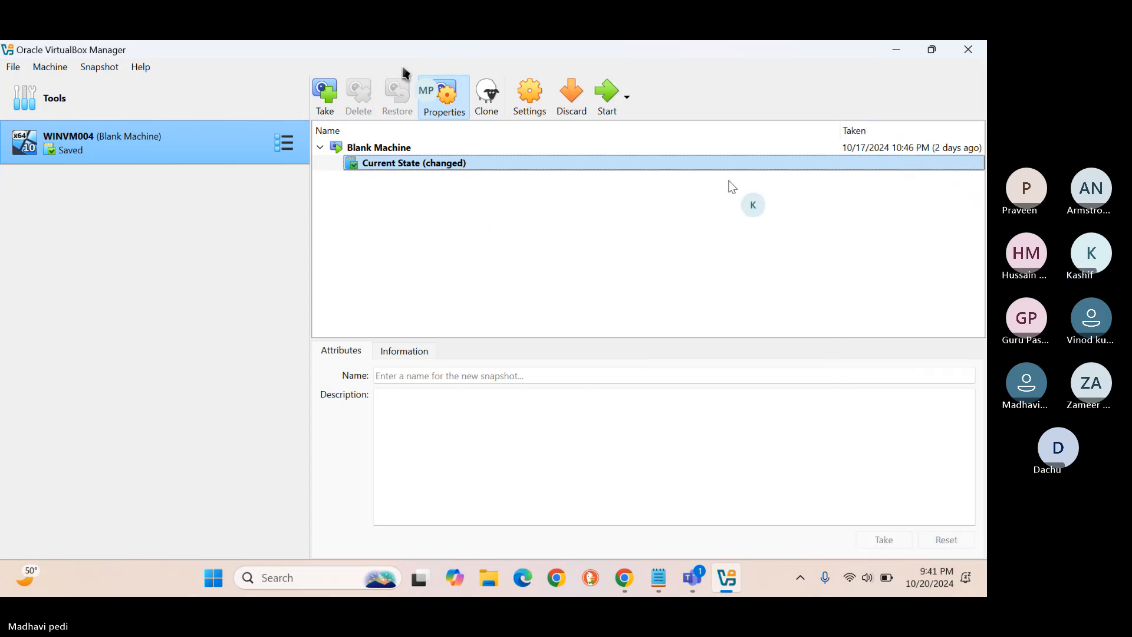
Retry Normal Start on WINVM004, dismiss the error, and select the Blank Machine snapshot.
right_click(144, 158)
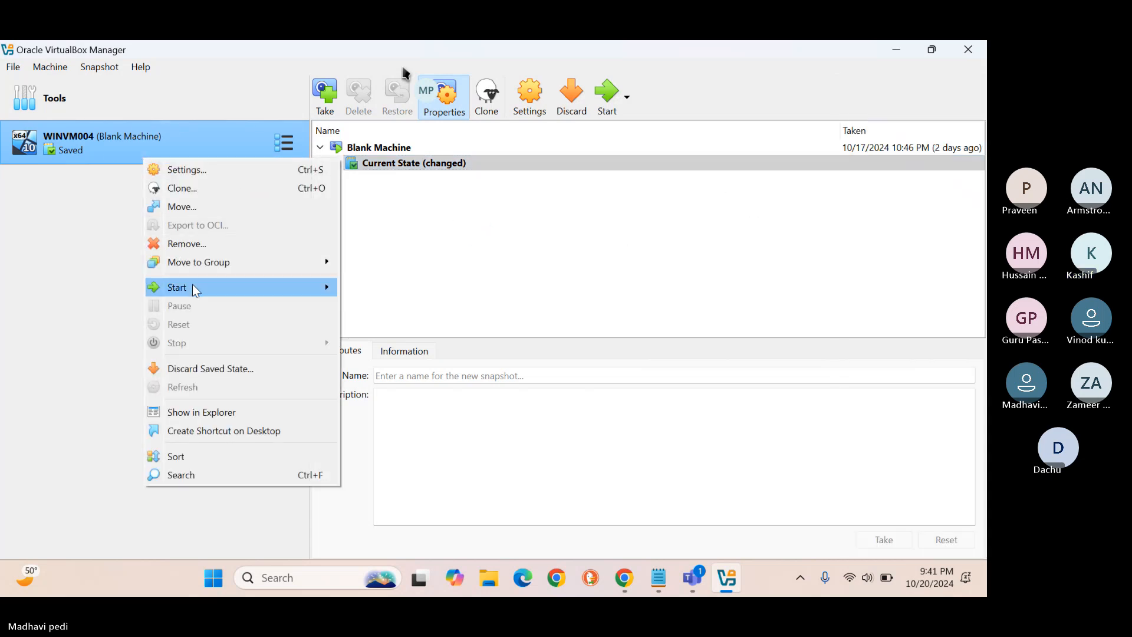
mouse_move(192, 287)
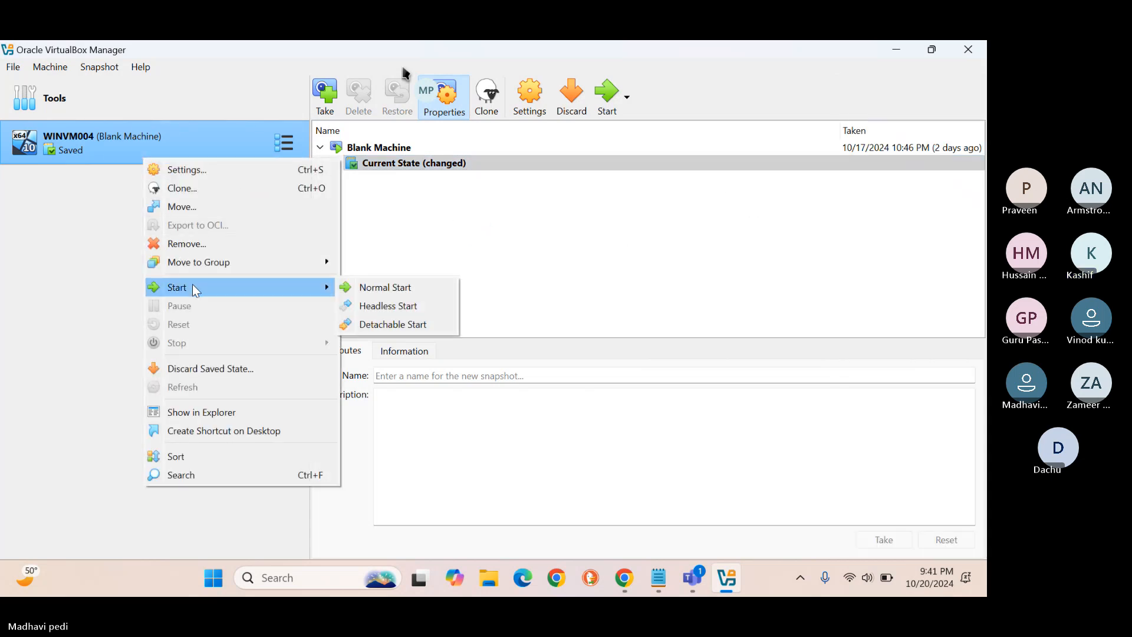
left_click(409, 287)
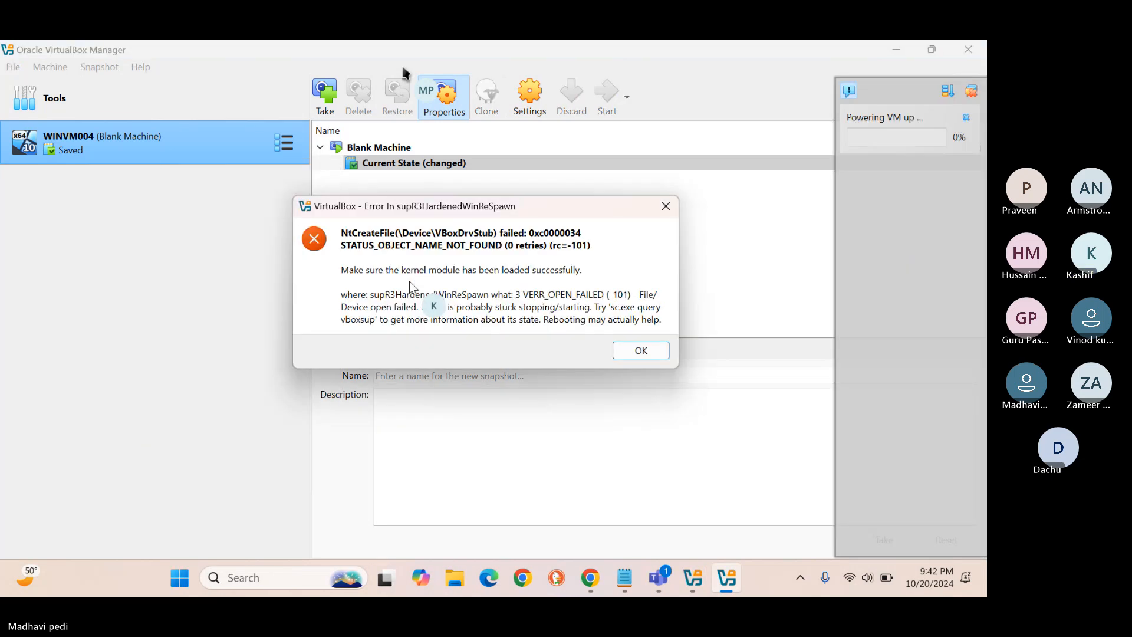
left_click(641, 350)
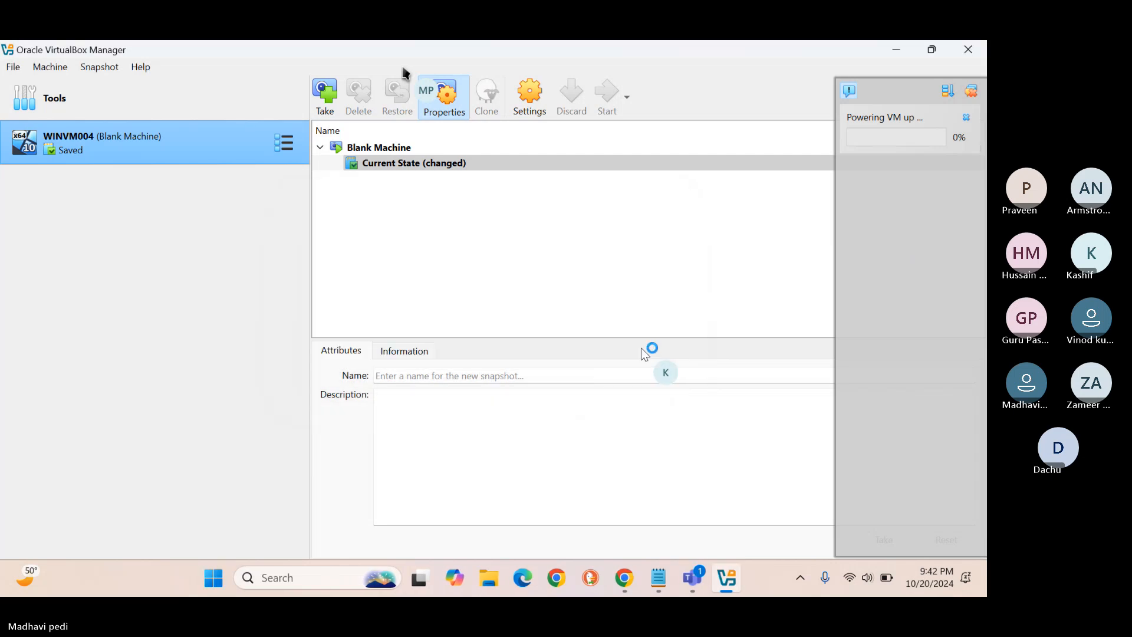
left_click(366, 151)
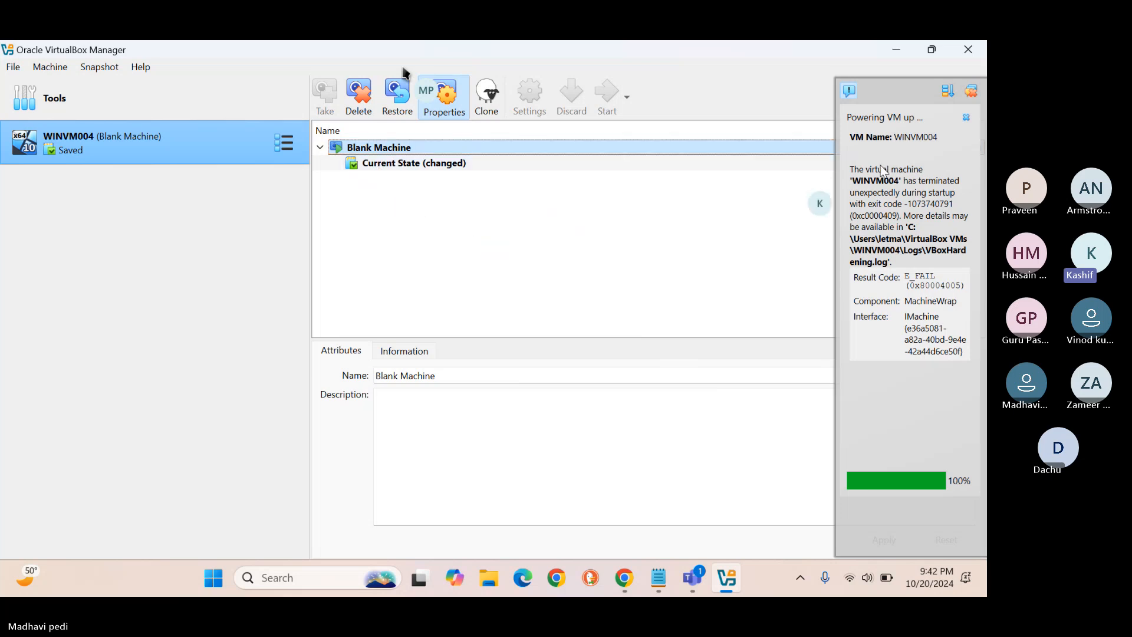
left_click(971, 92)
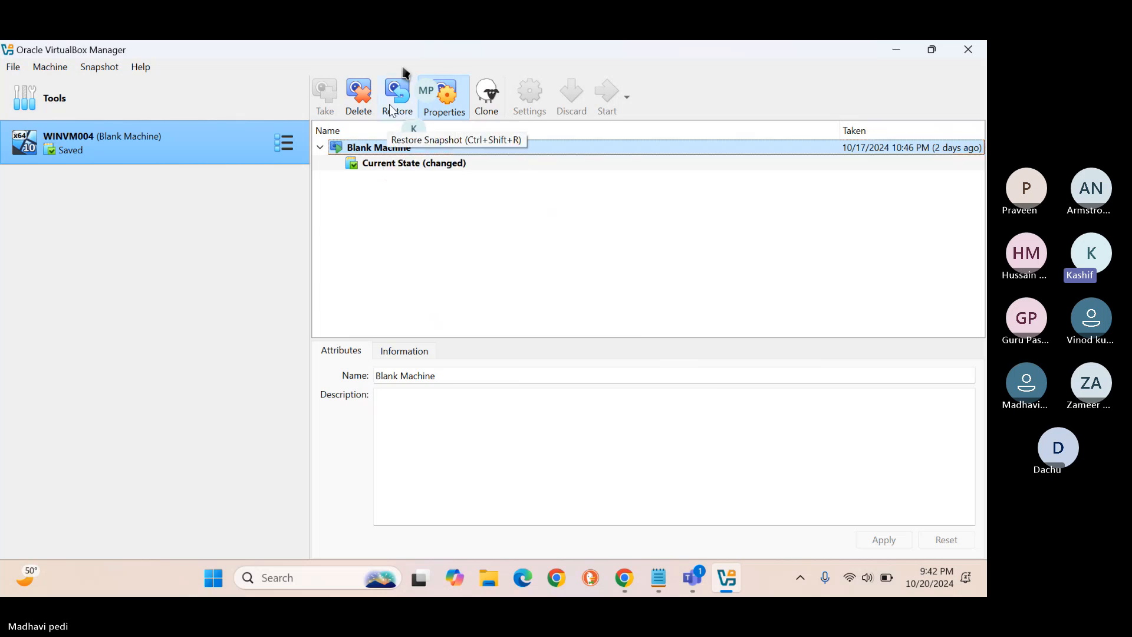
Restore WINVM004 to the Blank Machine snapshot without saving the current state.
left_click(393, 111)
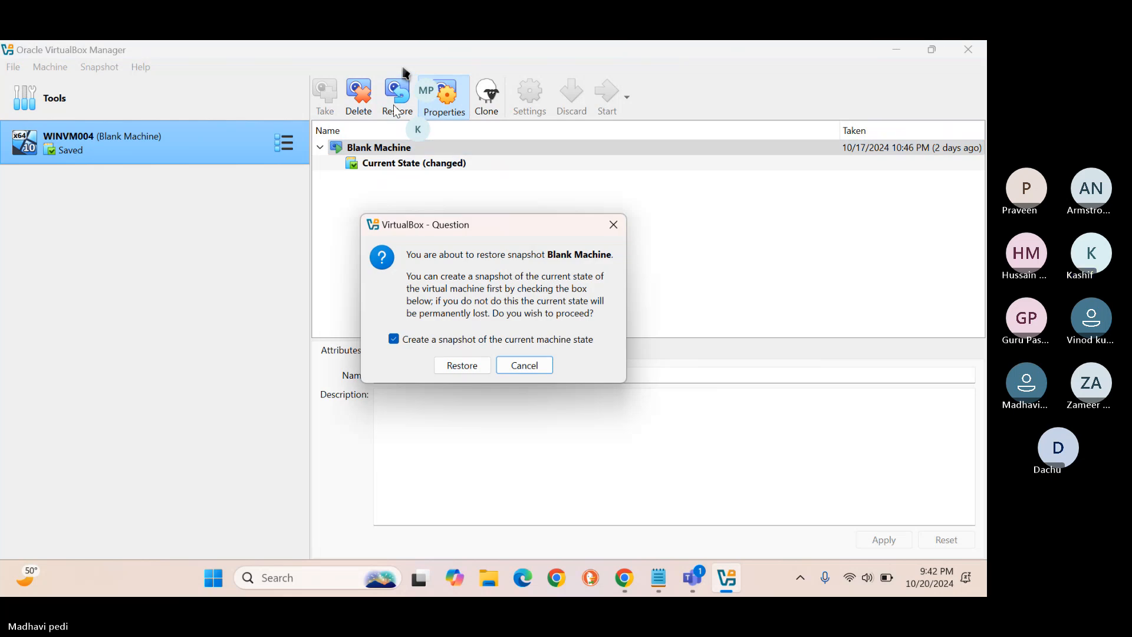
left_click(393, 339)
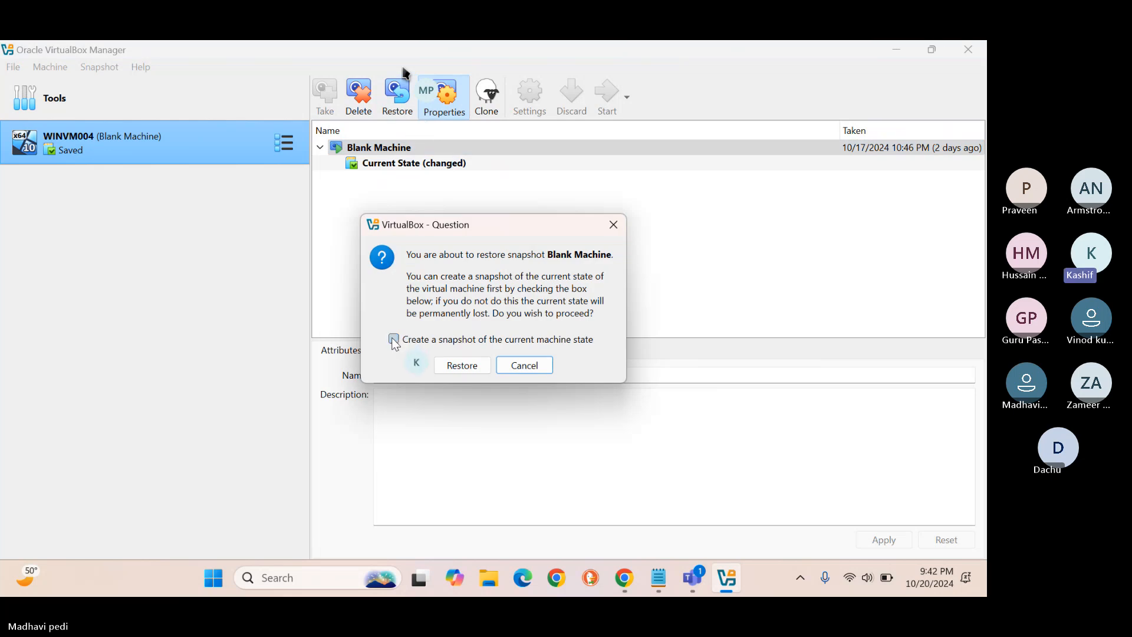
left_click(460, 365)
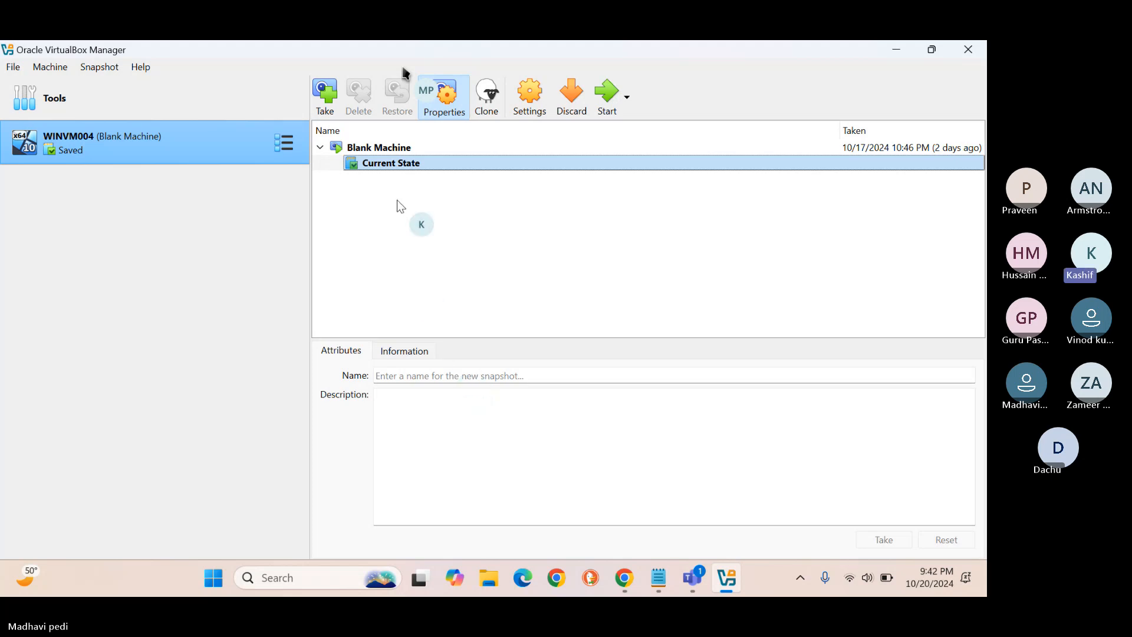
In the Teams meeting, dismiss the recording notice, give the presenter control, and minimize Teams.
left_click(597, 107)
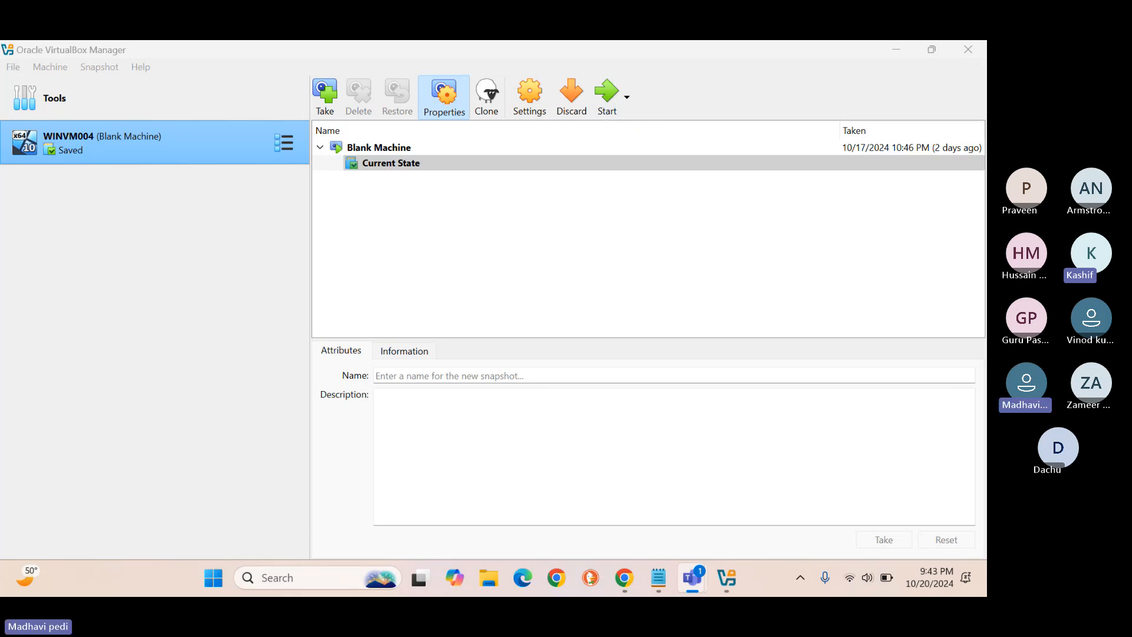
left_click_drag(985, 283, 447, 59)
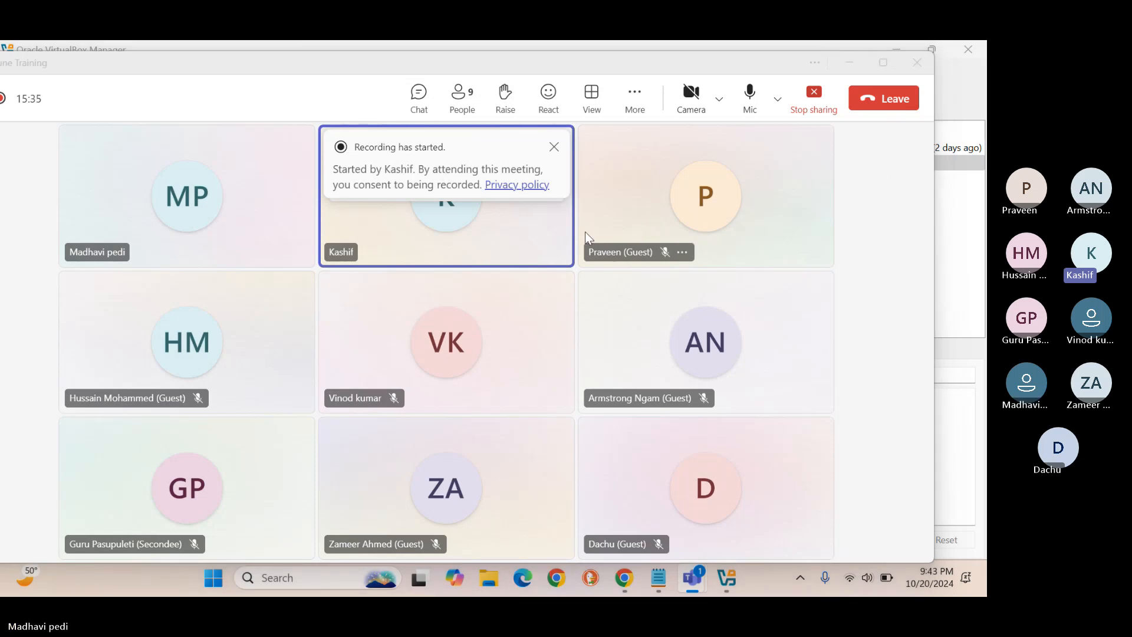
left_click(553, 147)
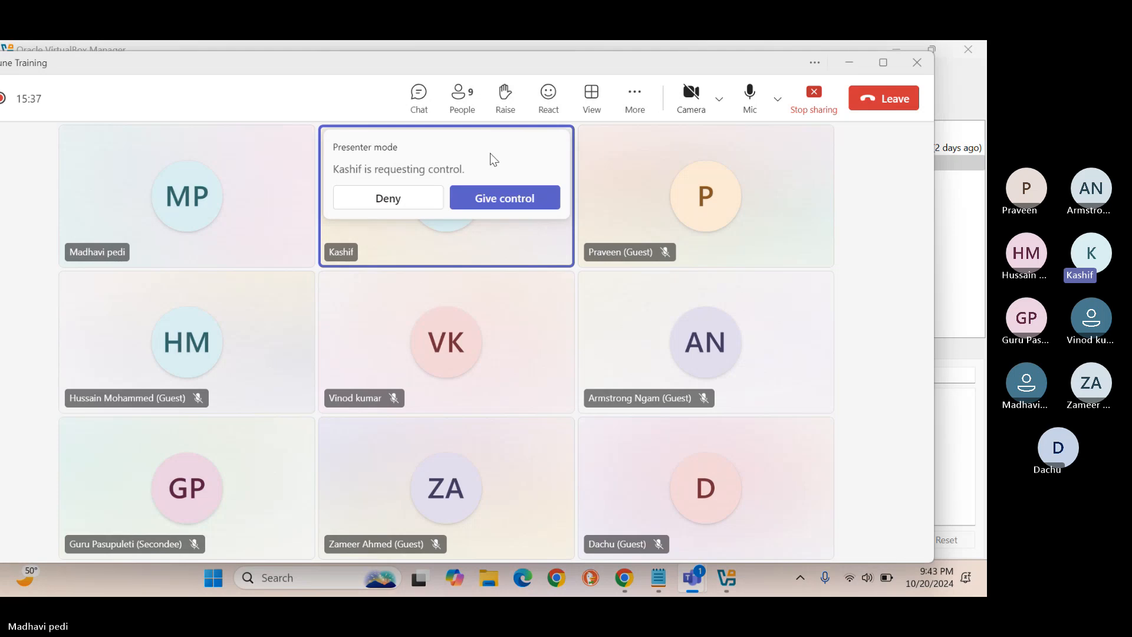
left_click(518, 202)
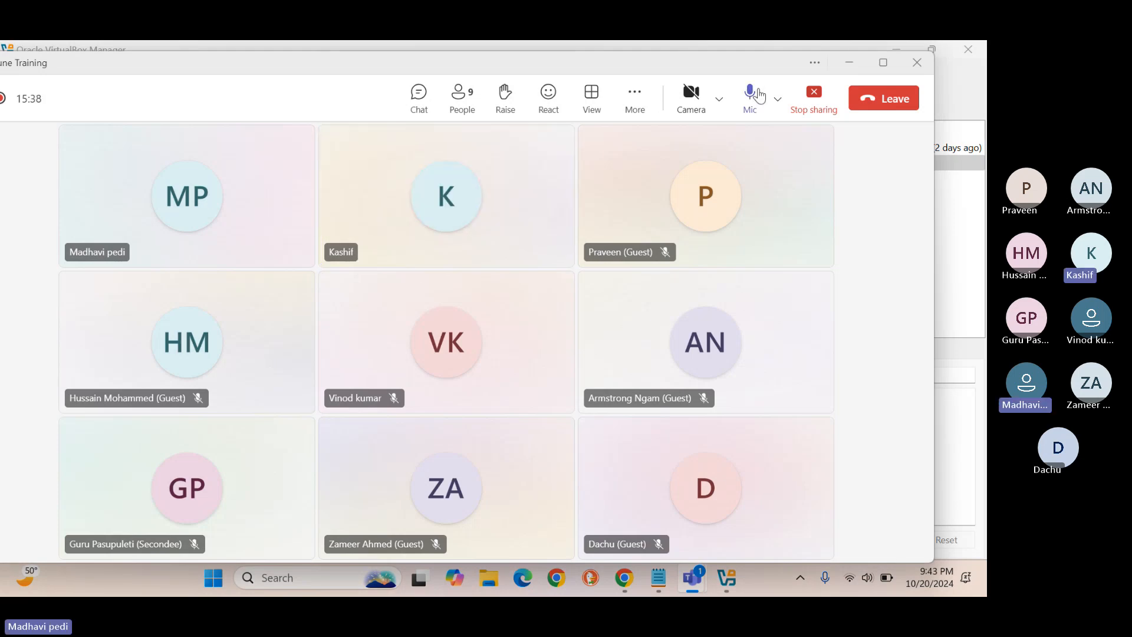
left_click(849, 63)
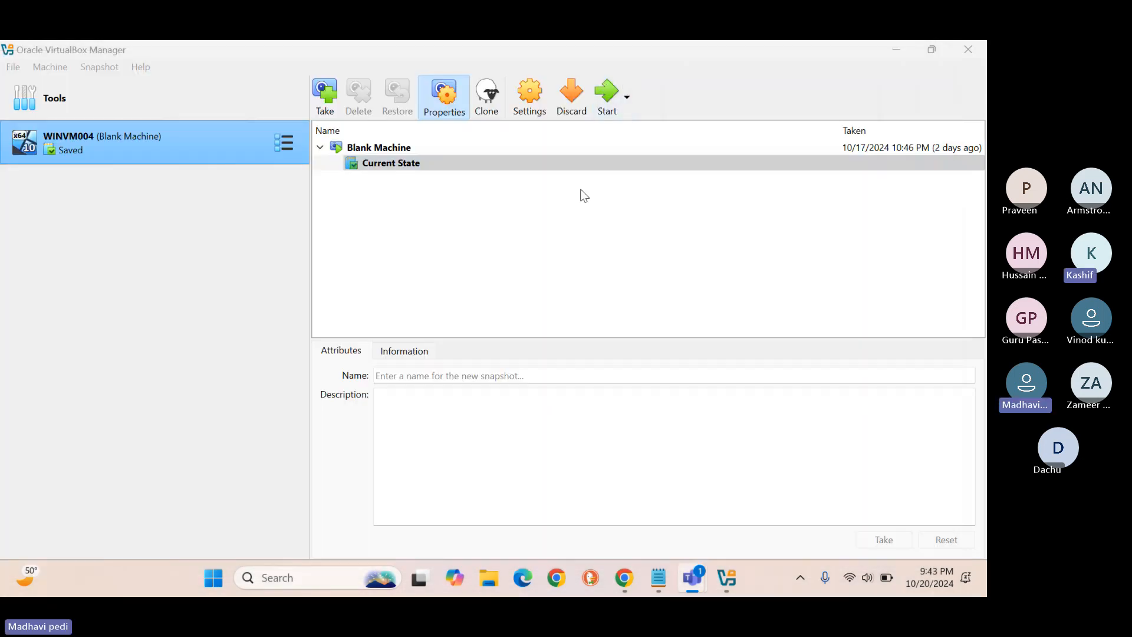
left_click(614, 93)
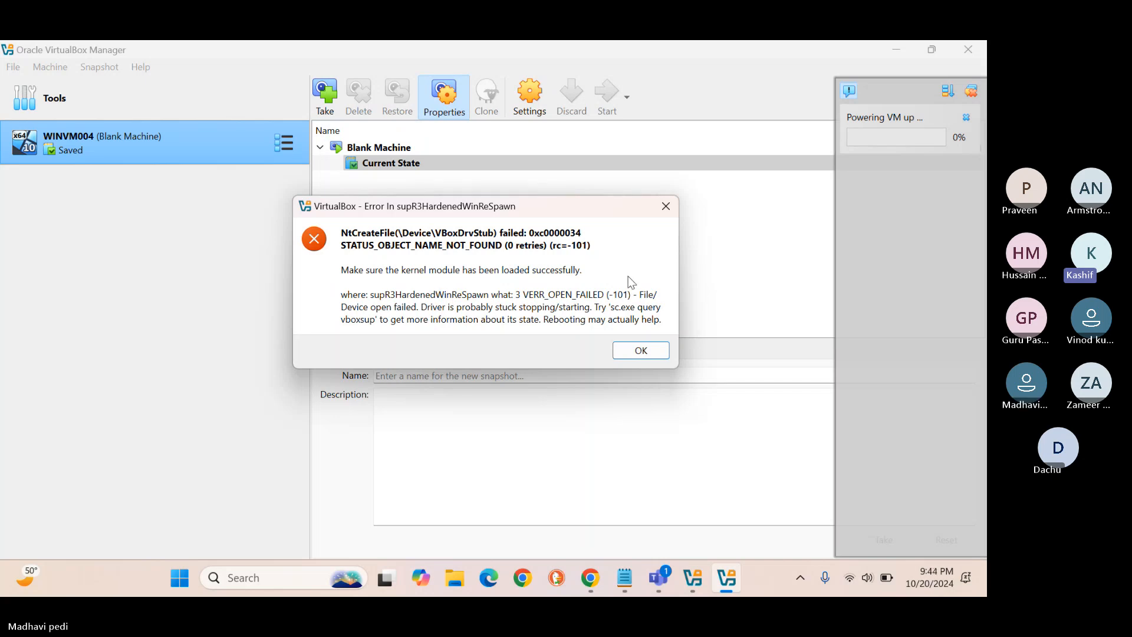
left_click(639, 352)
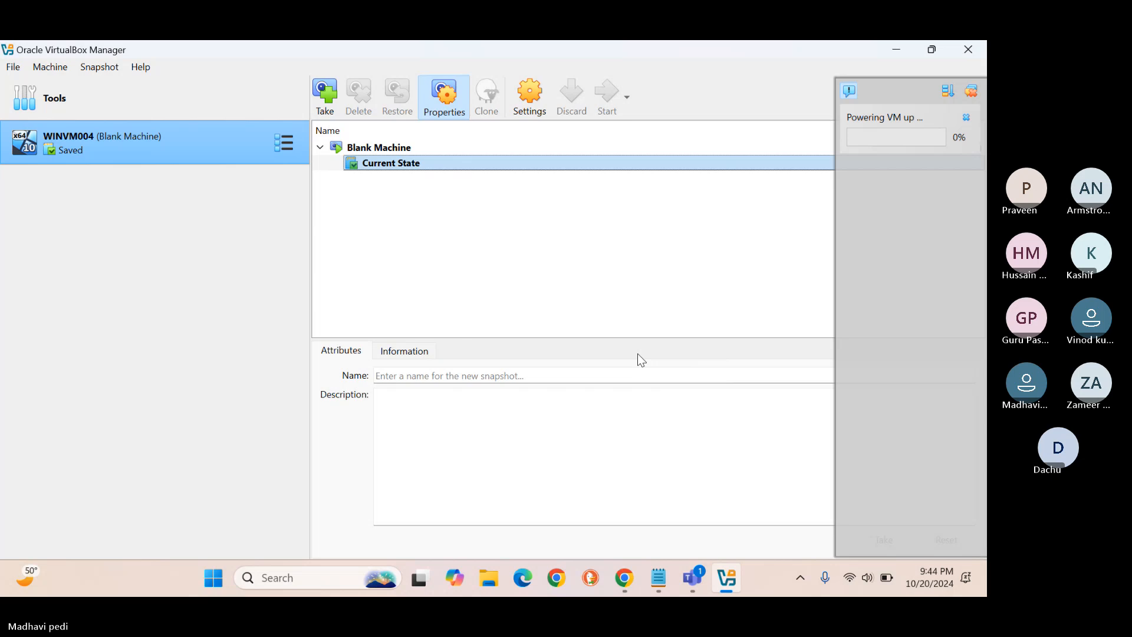
right_click(127, 154)
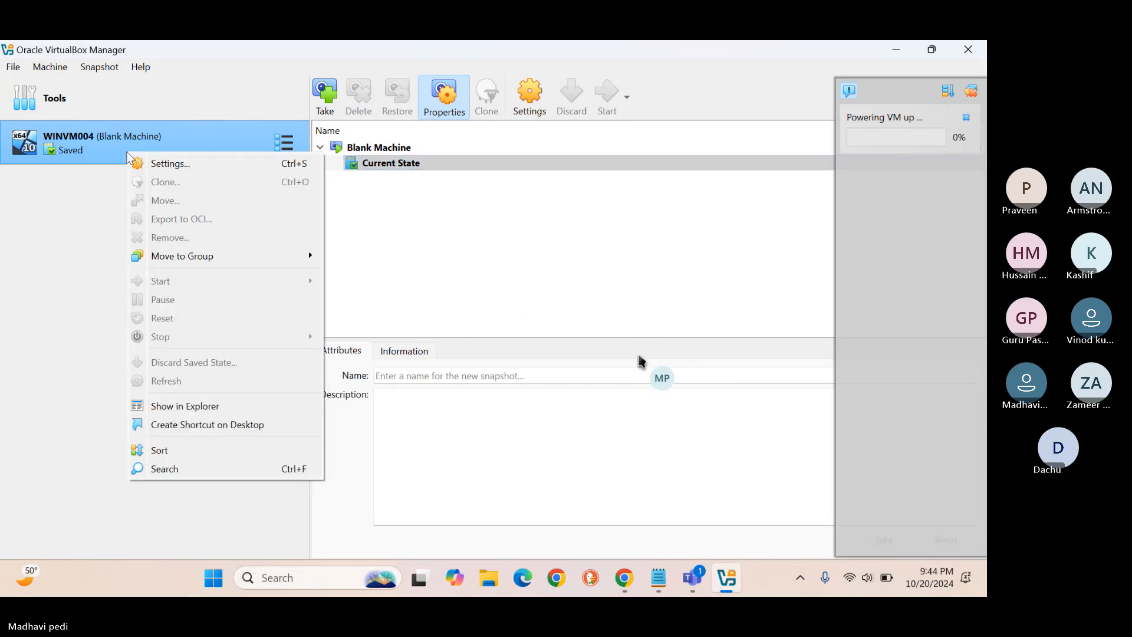
mouse_move(192, 280)
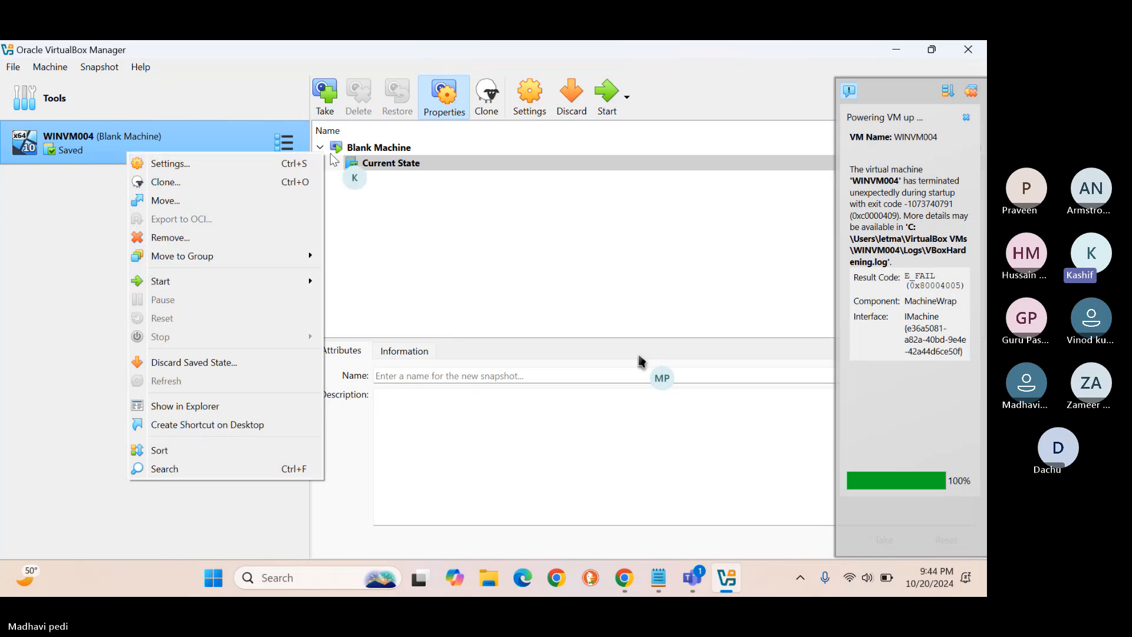
left_click(972, 92)
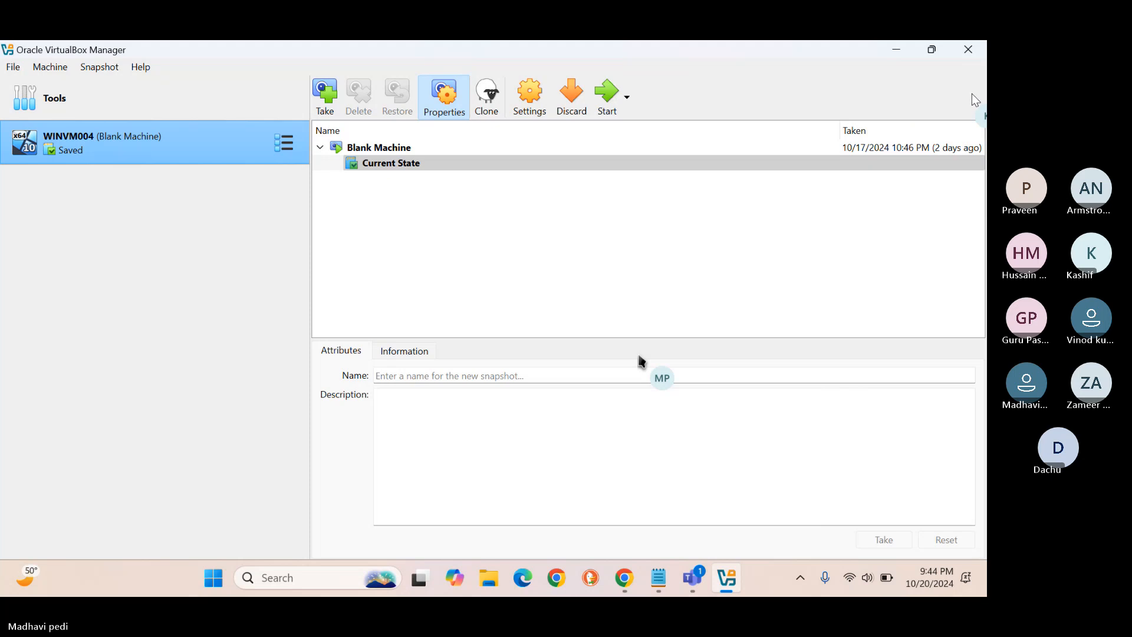
Restore WINVM004 to the Blank Machine snapshot.
left_click(382, 152)
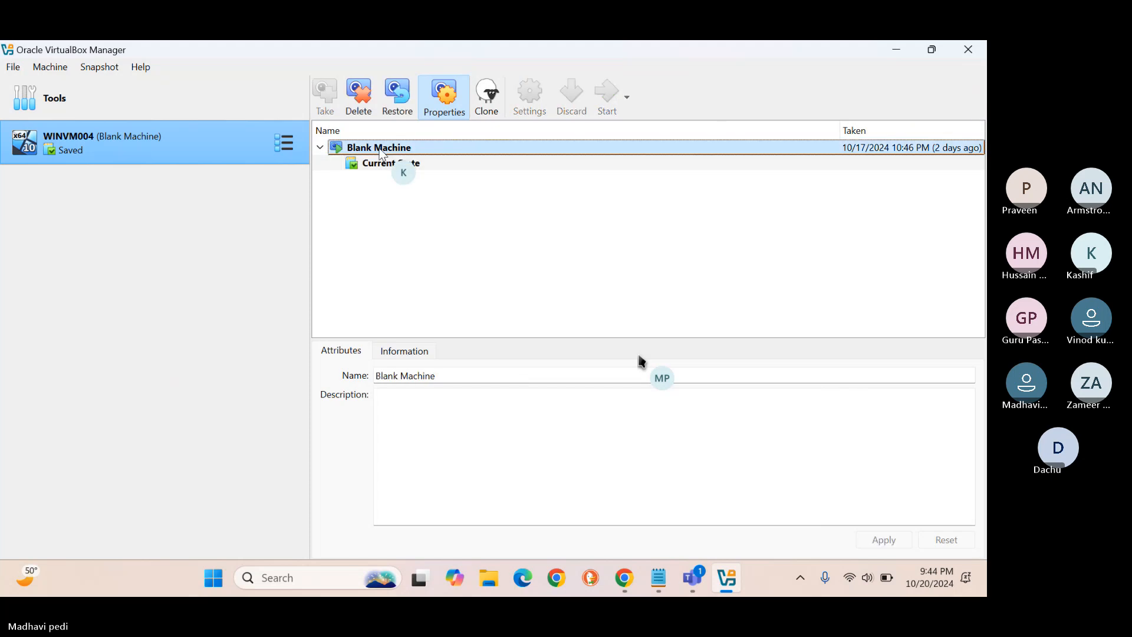
left_click(398, 97)
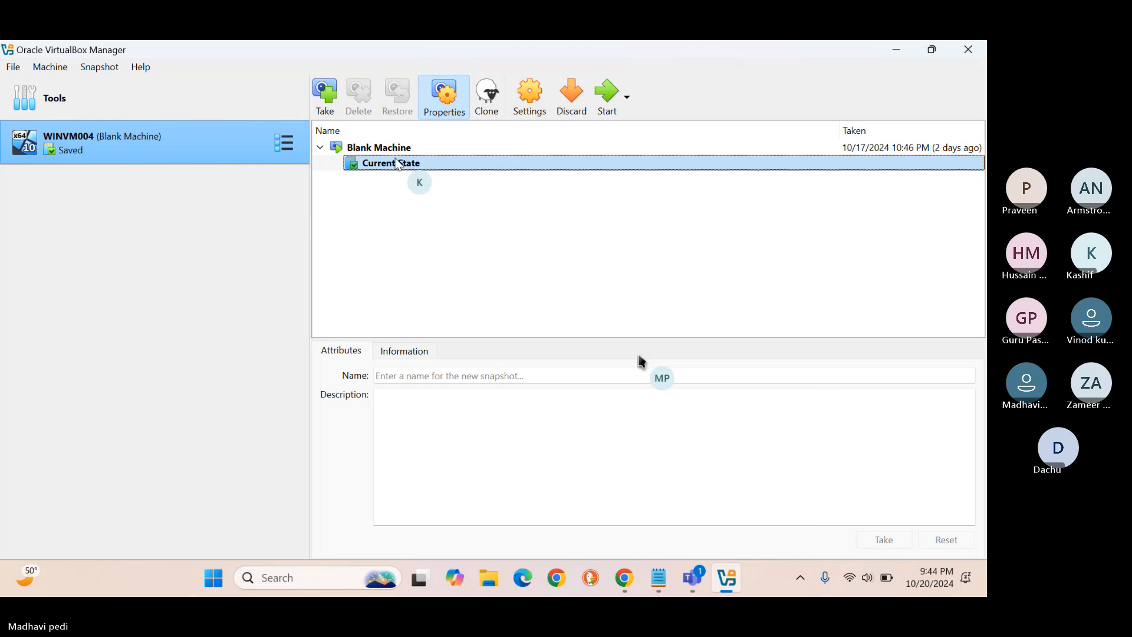
left_click(380, 152)
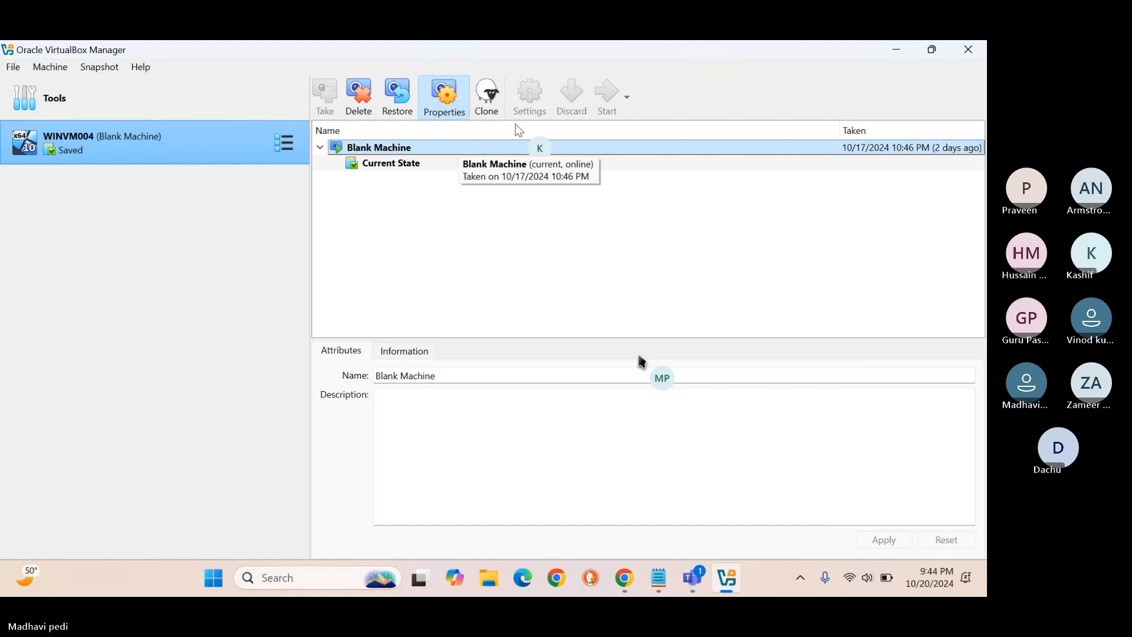
Start the current state in an alternative start mode, then close the failed-startup notice.
left_click(407, 163)
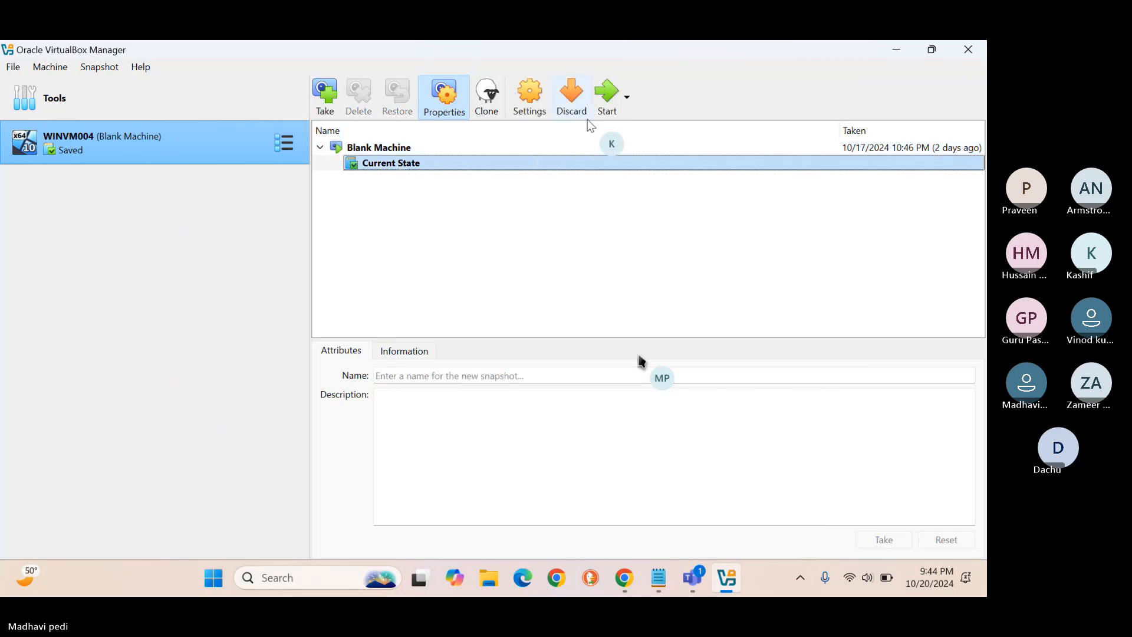
left_click(626, 102)
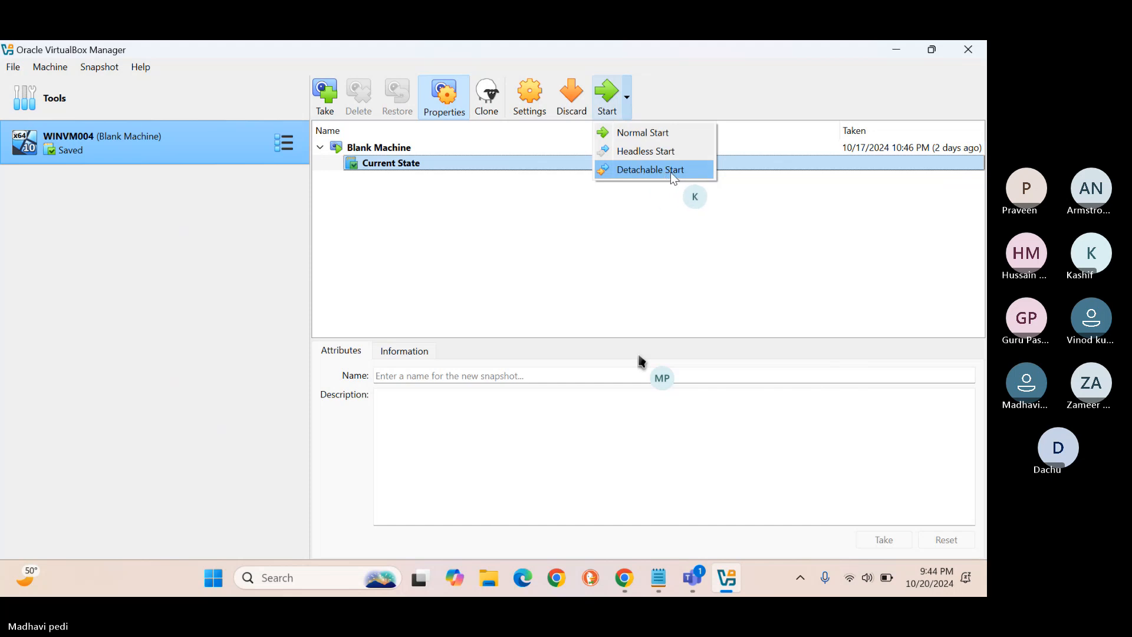
left_click(663, 152)
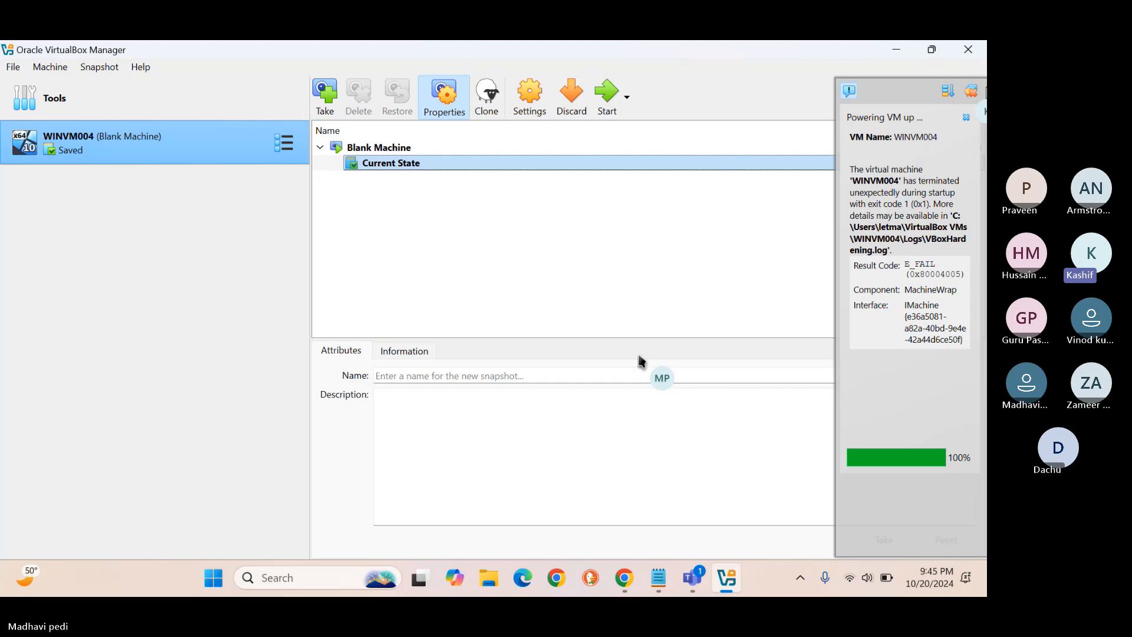
left_click(971, 91)
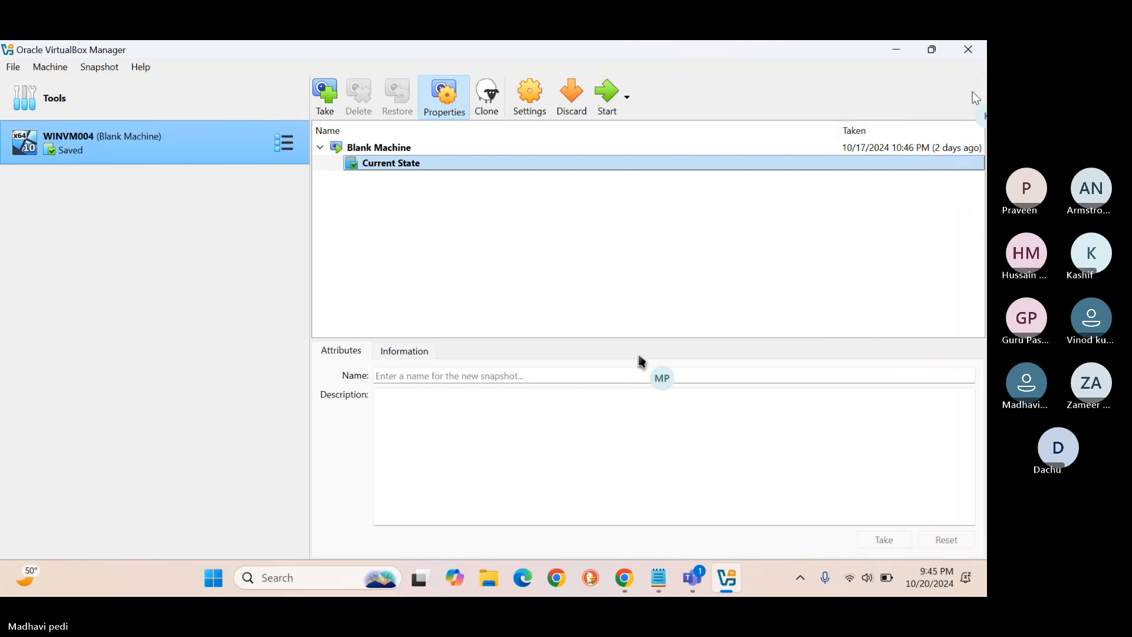
Restore Blank Machine again and show WINVM004's Details view (Windows 10 64-bit, 4097 MB, 4 CPUs).
left_click(365, 146)
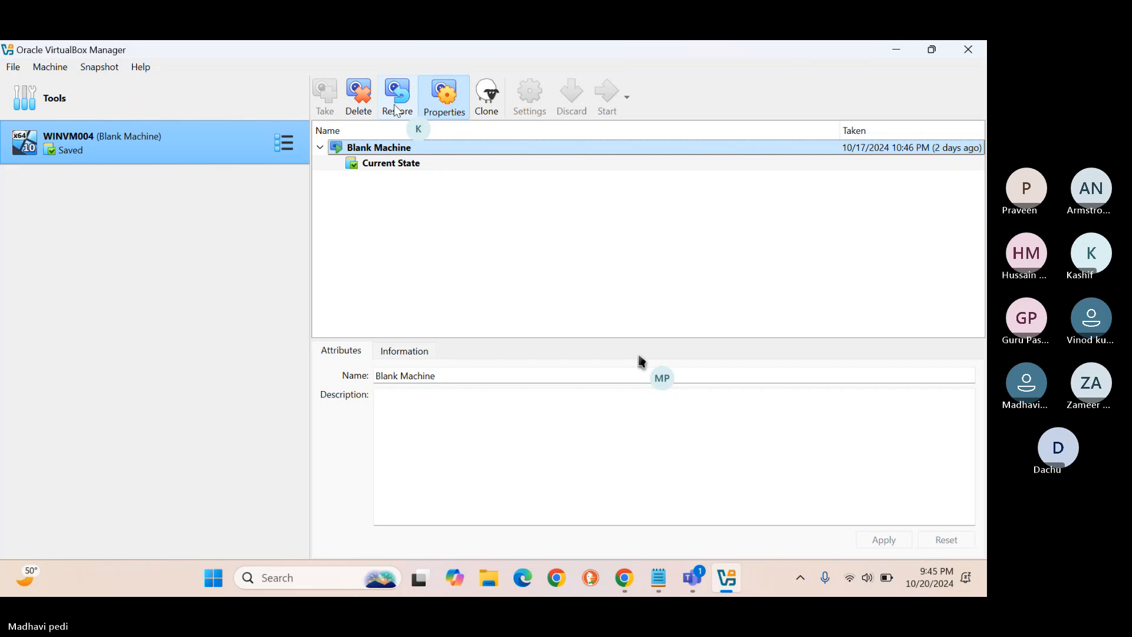
left_click(396, 109)
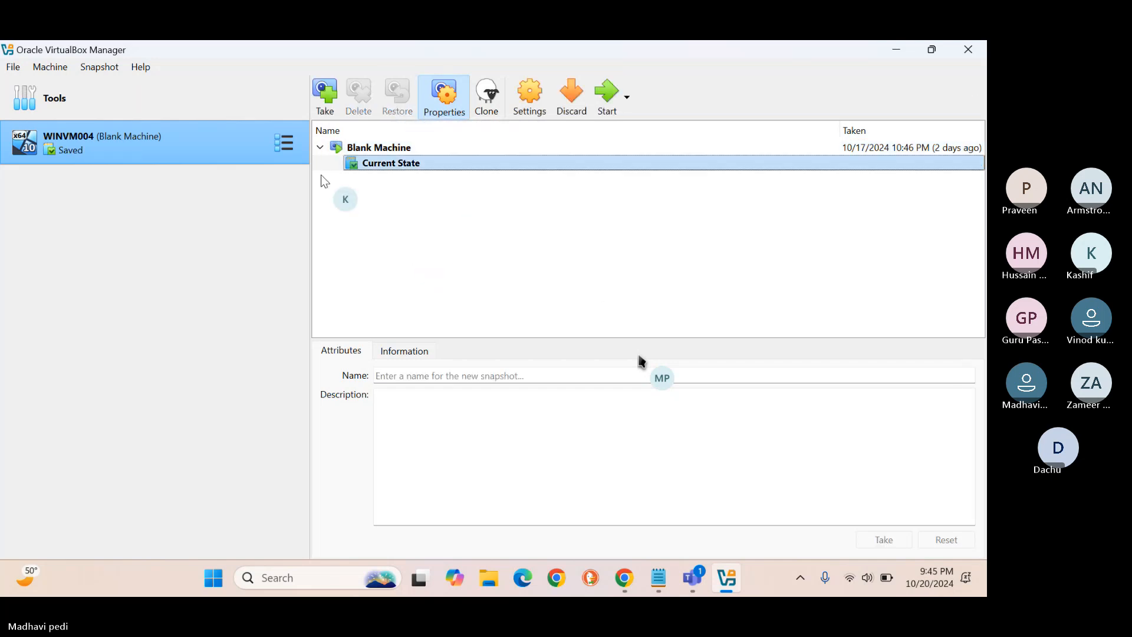
left_click(285, 143)
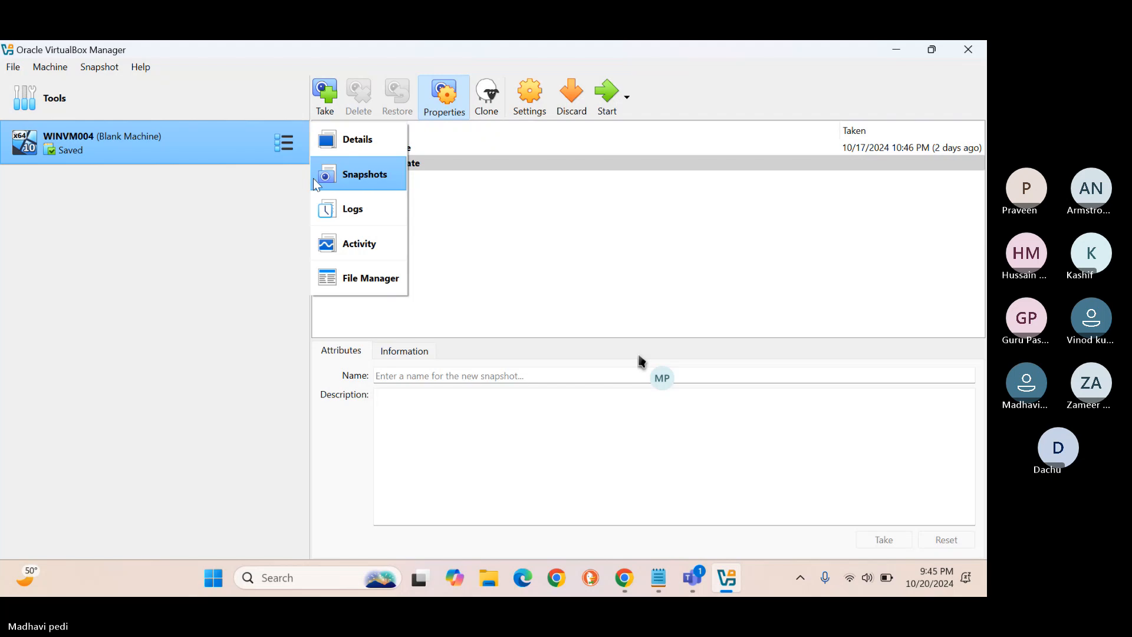
left_click(377, 142)
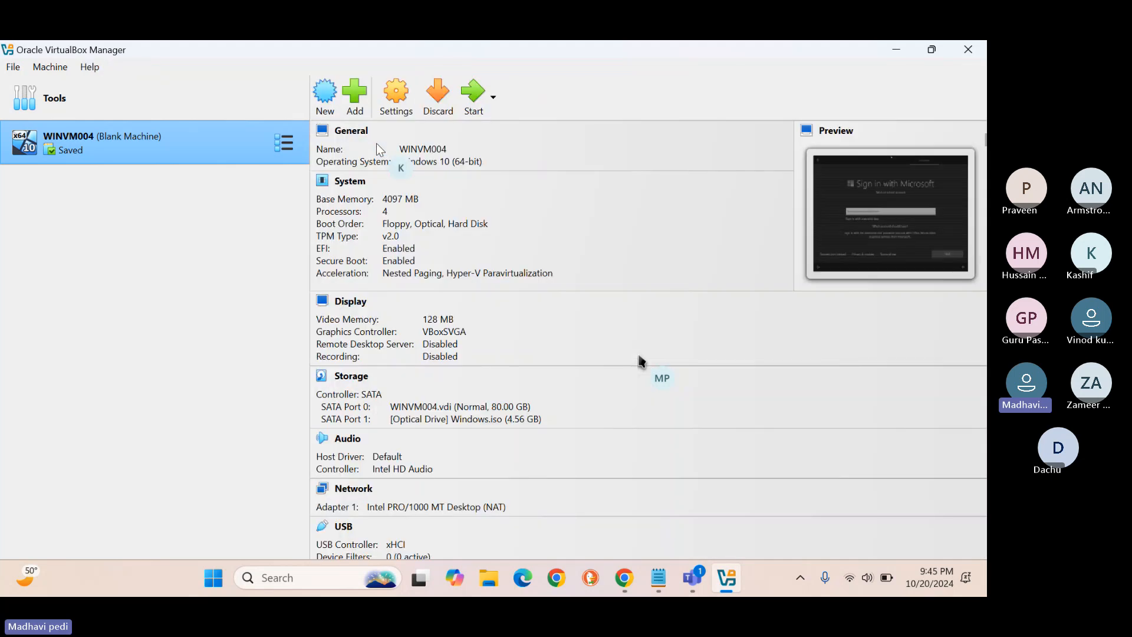
Try to force-eject Windows.iso from the SATA Port 1 optical drive.
left_click(530, 420)
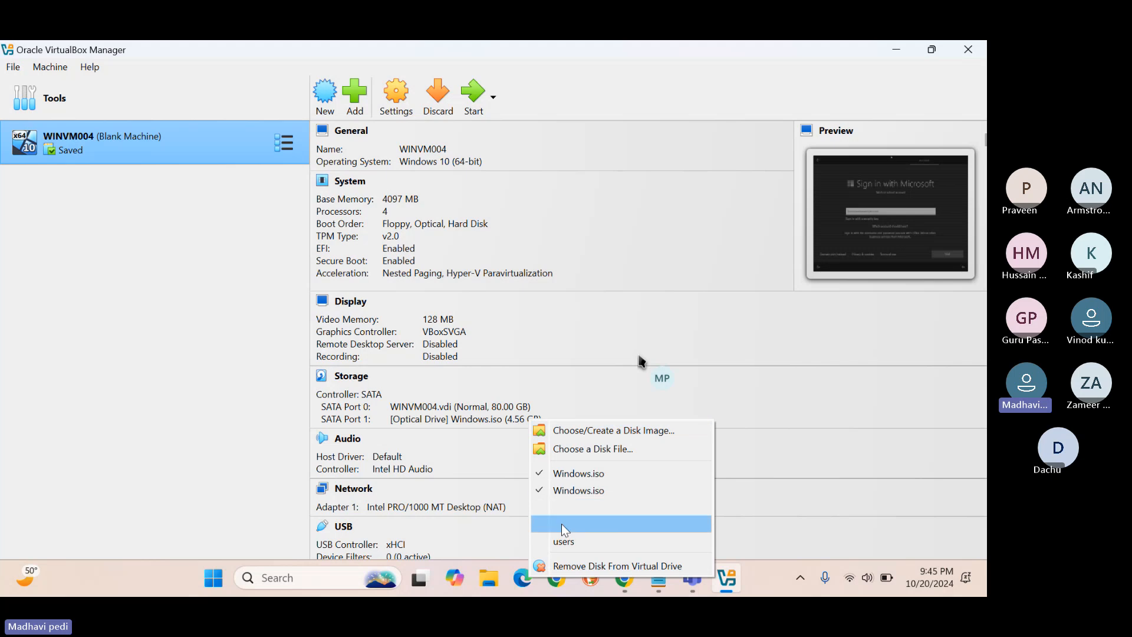
left_click(577, 567)
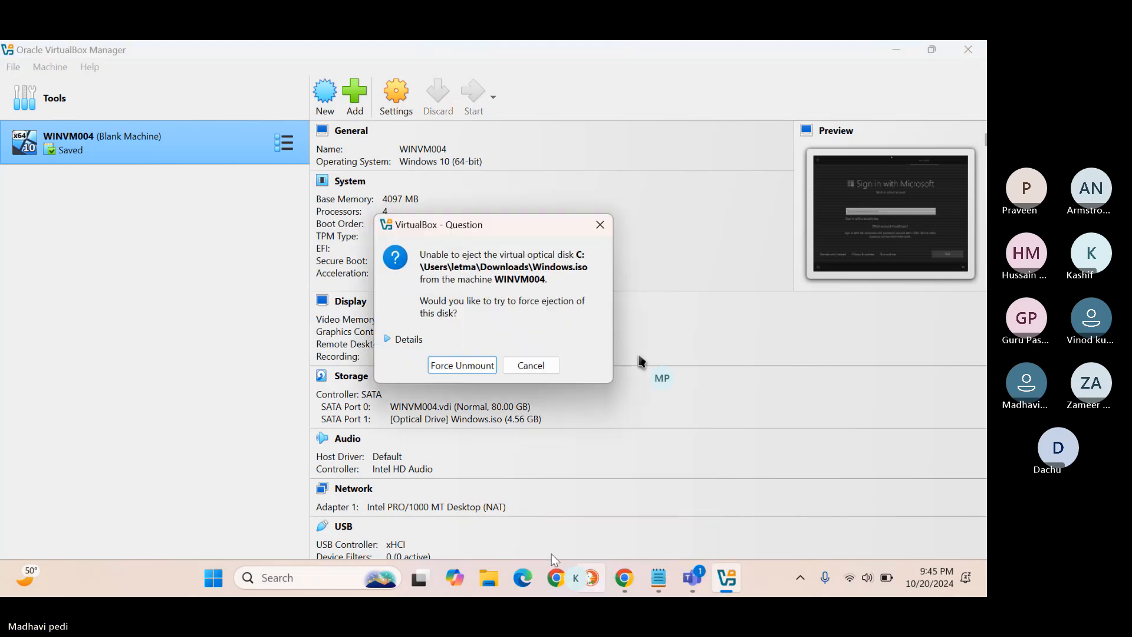
left_click(480, 366)
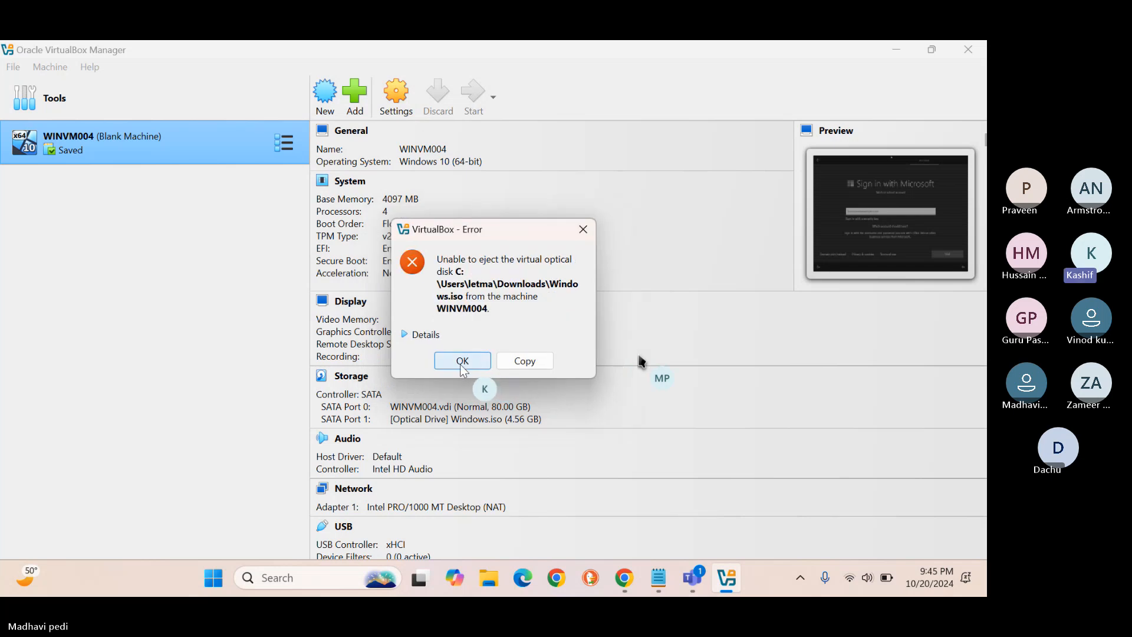
Acknowledge the error that Windows.iso could not be ejected.
left_click(463, 362)
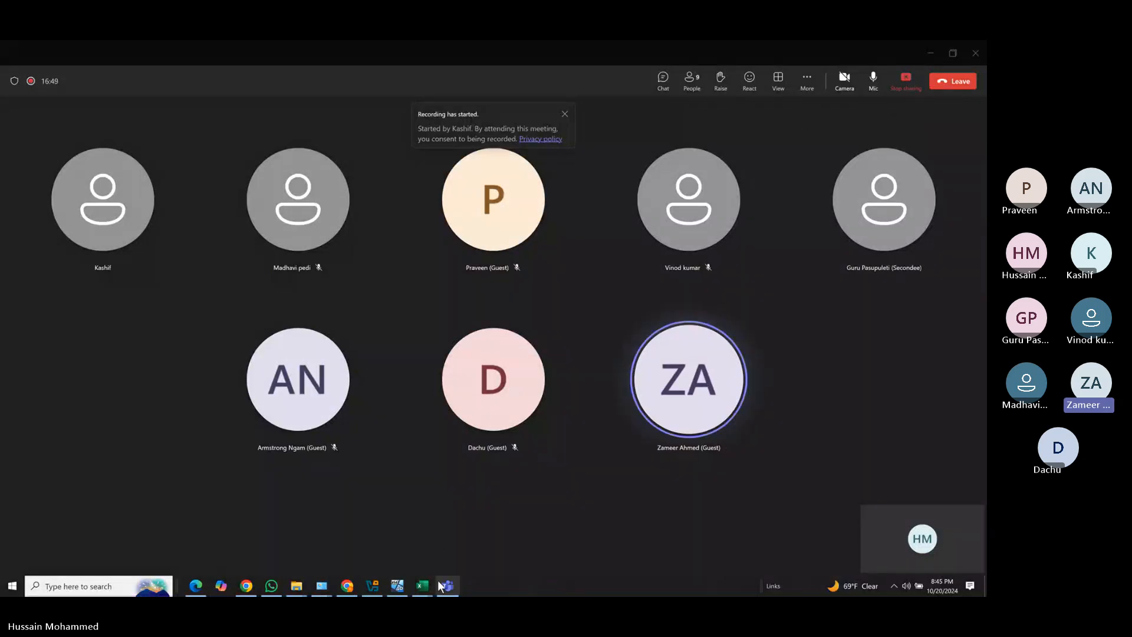
Switch between VirtualBox Manager and the meeting, opening and closing the meeting's options menu.
mouse_move(372, 587)
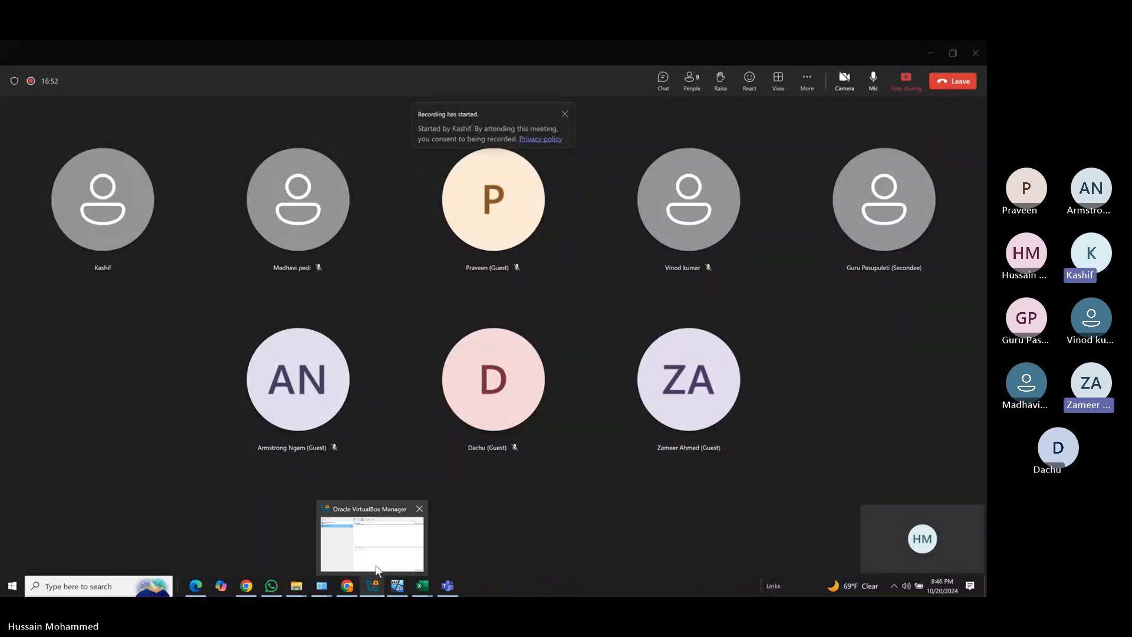
left_click(377, 567)
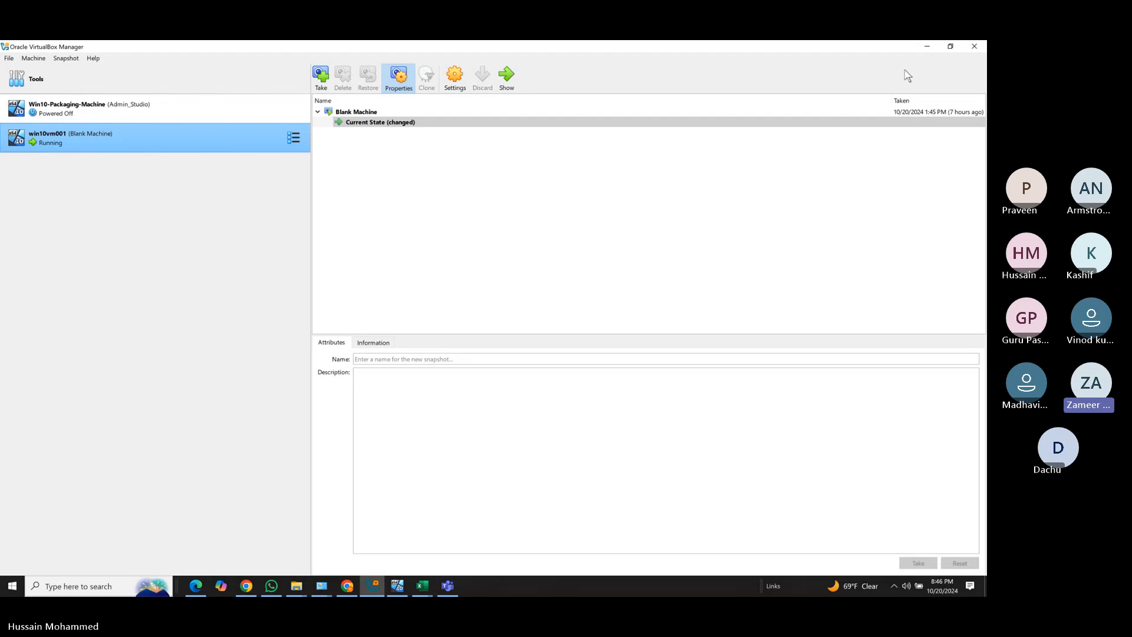
left_click(929, 46)
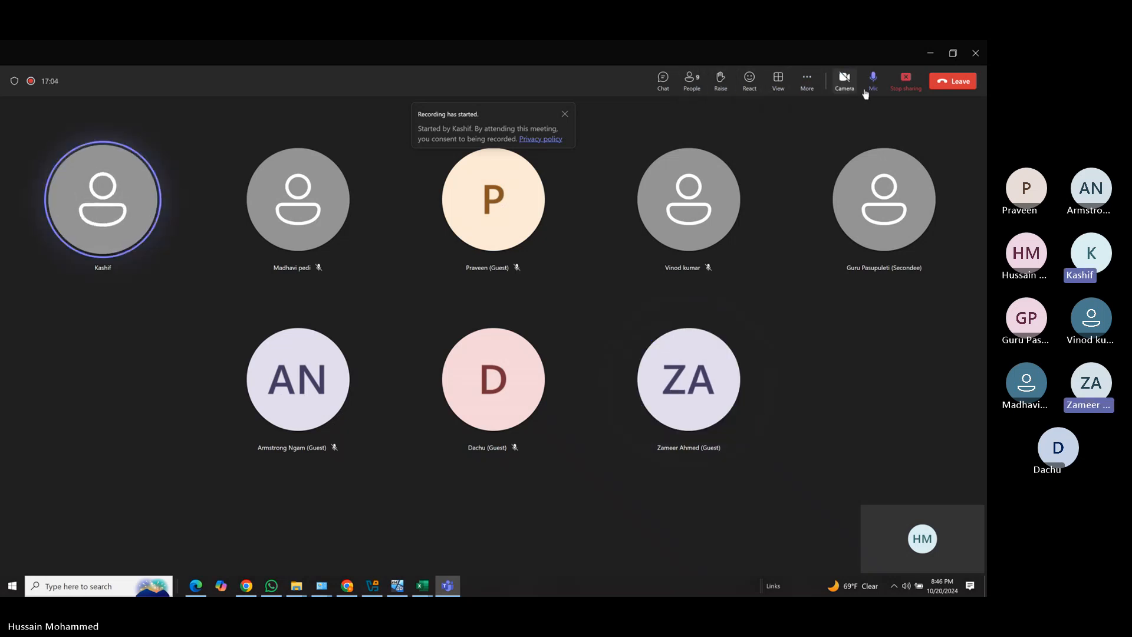
left_click(817, 90)
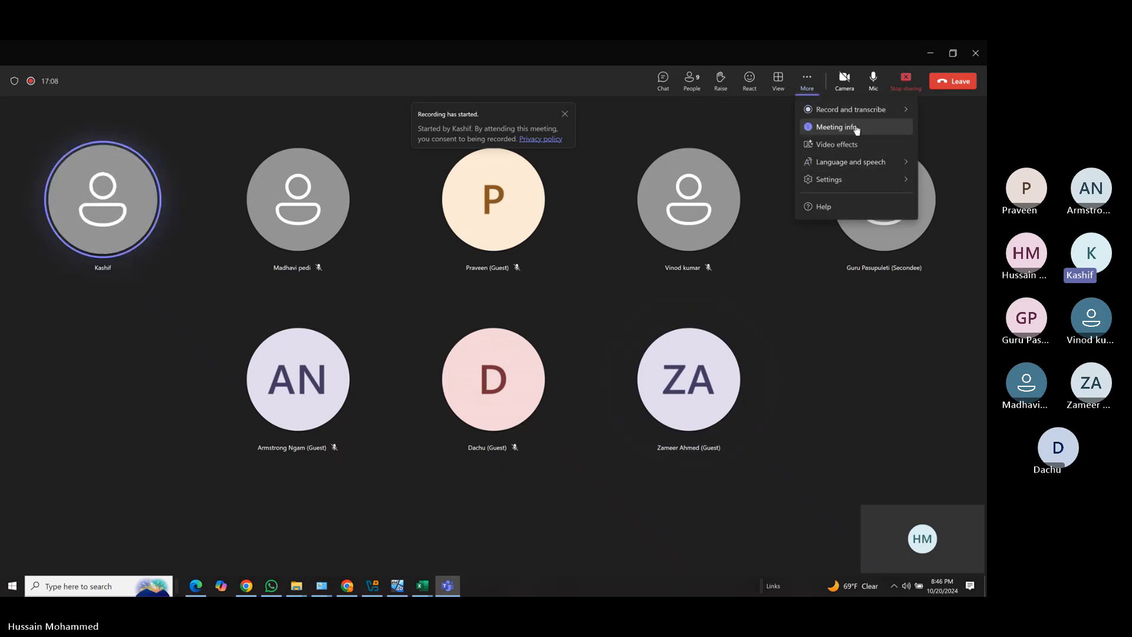
left_click(764, 130)
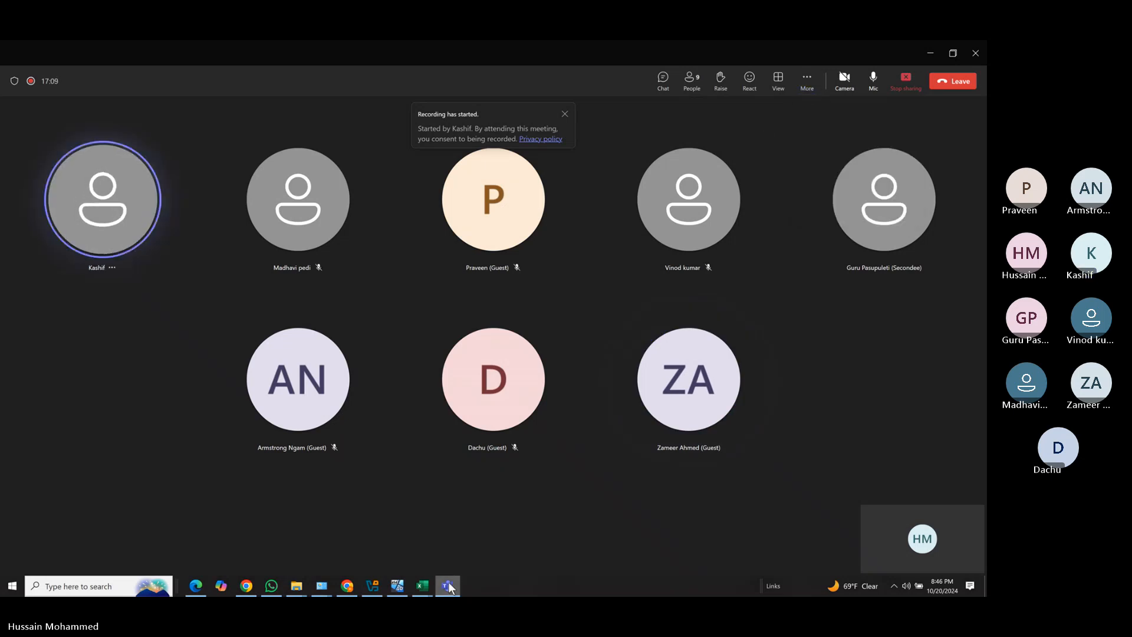
Bring VirtualBox Manager back in front showing running win10vm001, and close the Windows search panel.
left_click(378, 588)
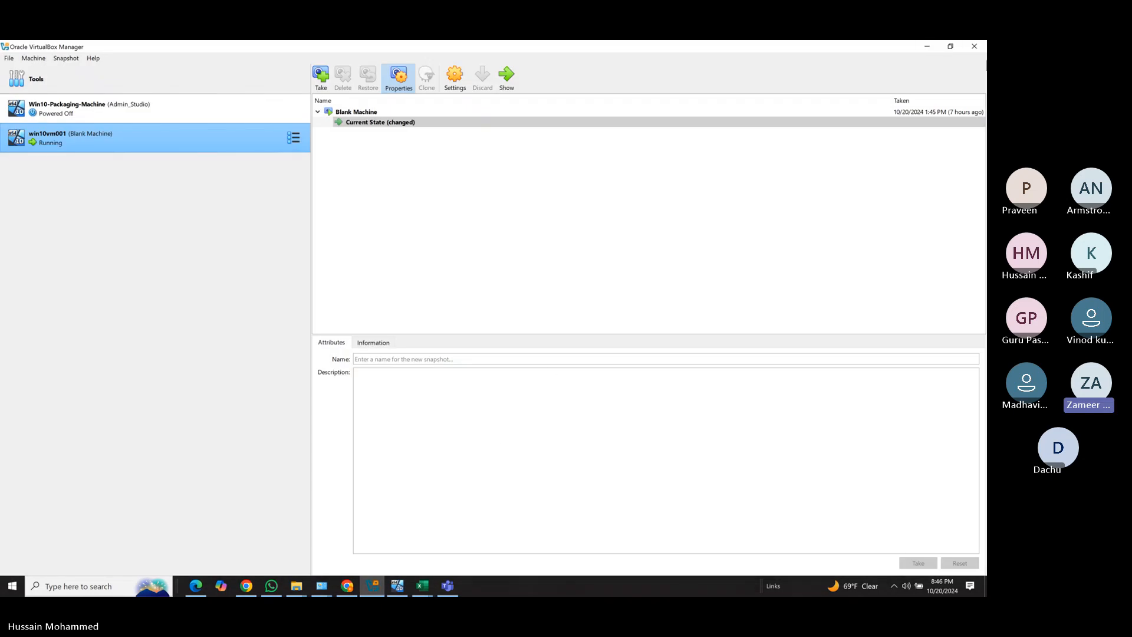
left_click(932, 47)
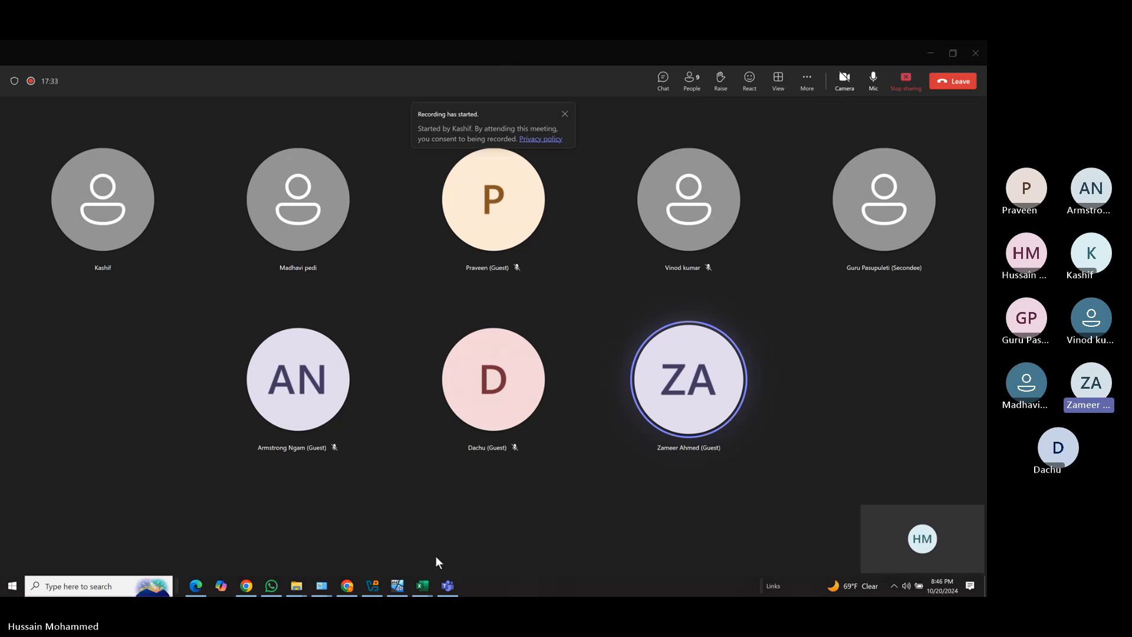
left_click(377, 591)
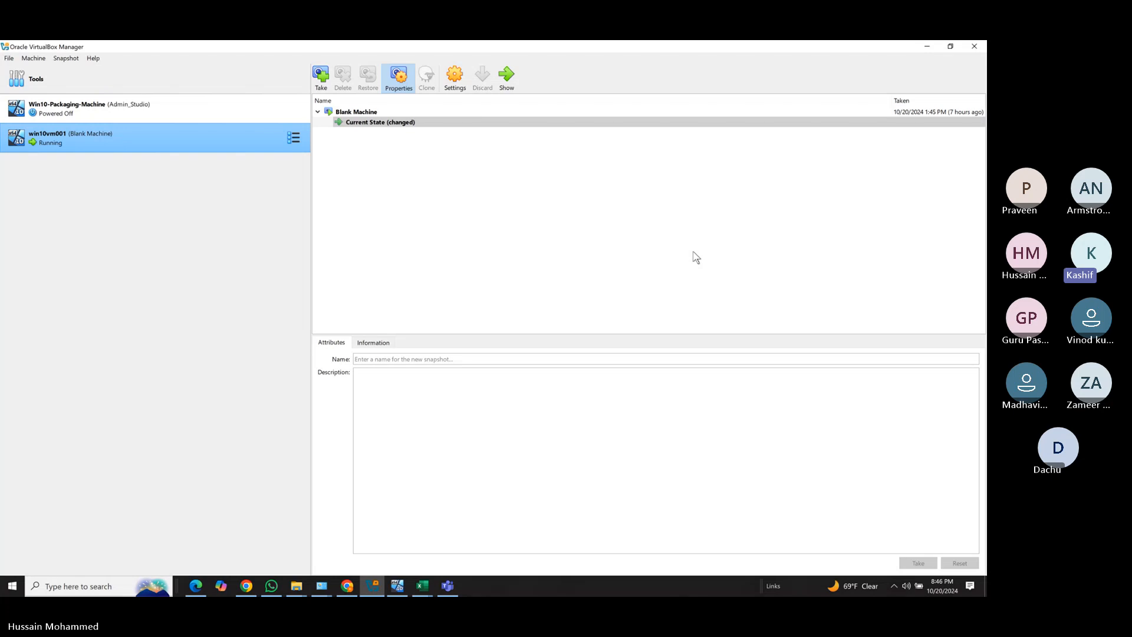
left_click(927, 47)
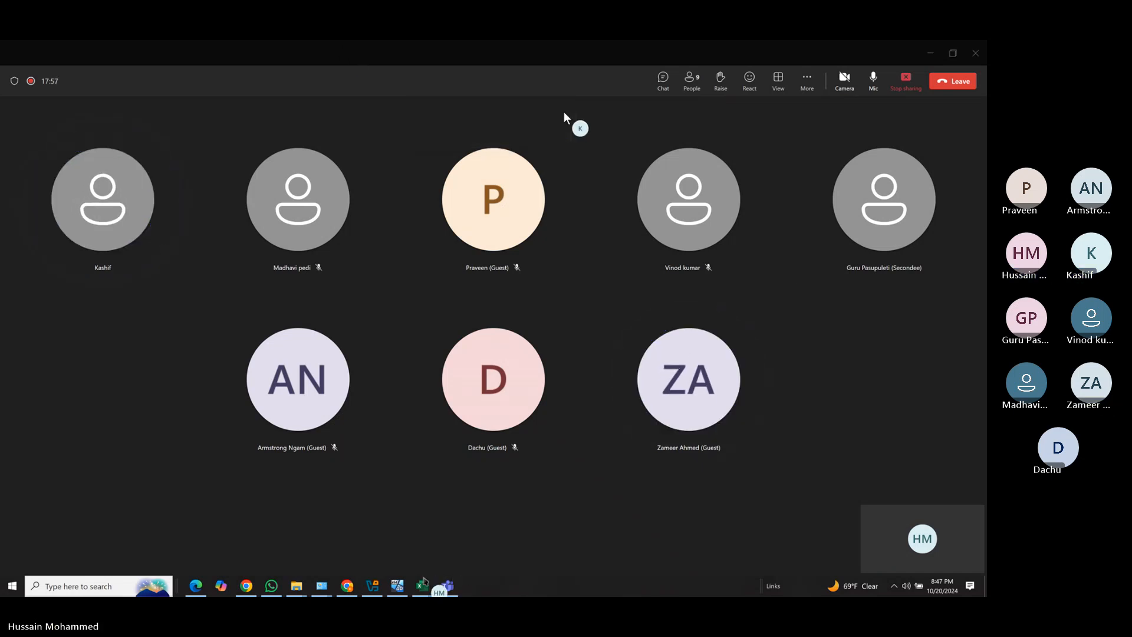
left_click(376, 582)
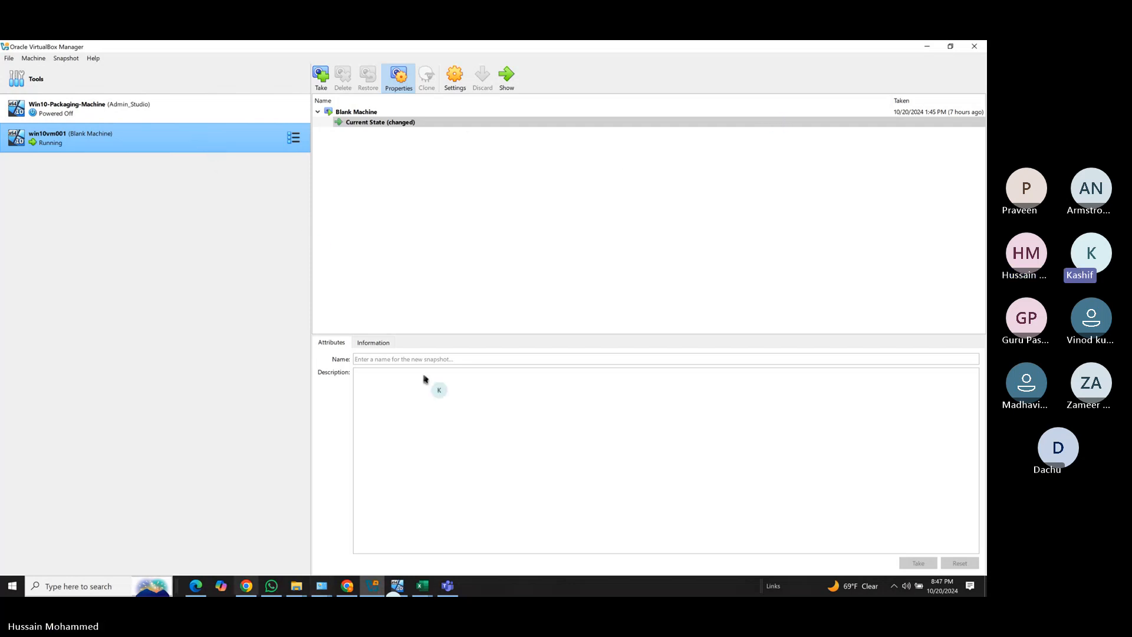
mouse_move(150, 586)
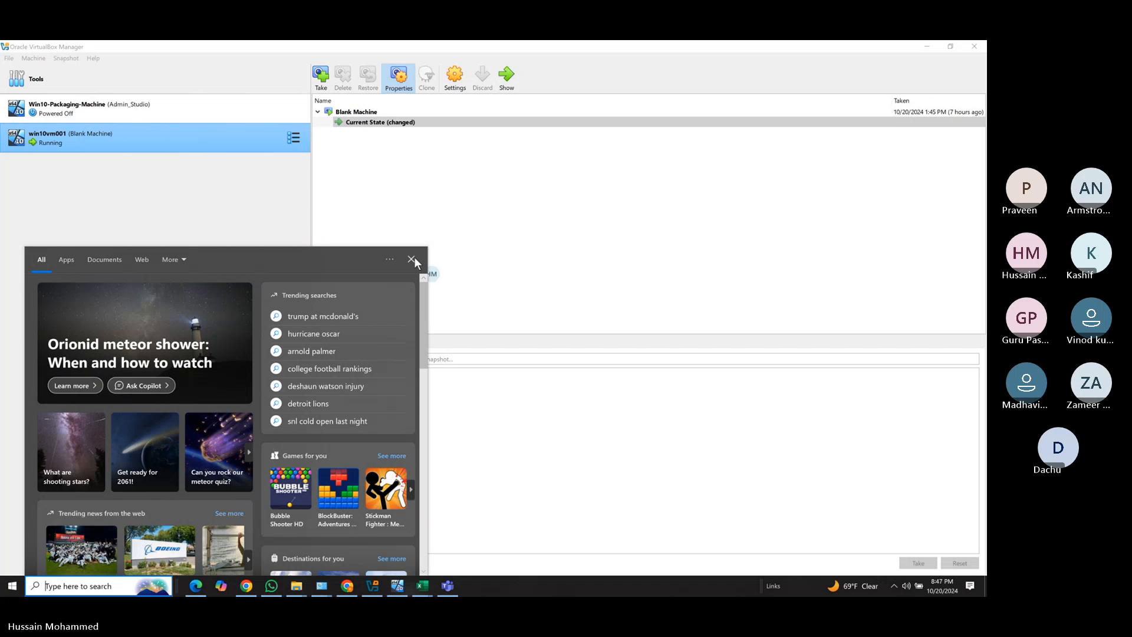
left_click(412, 259)
Show win10vm001's work-account sign-in page and move the Microsoft 365 admin center window onto this screen.
mouse_move(407, 591)
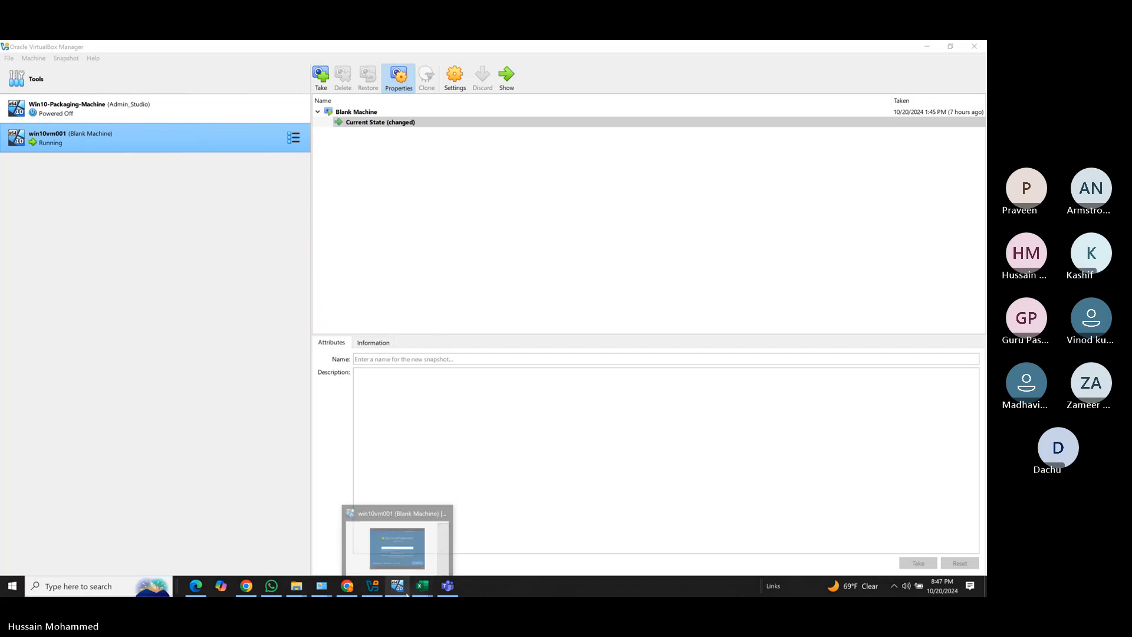
left_click(388, 553)
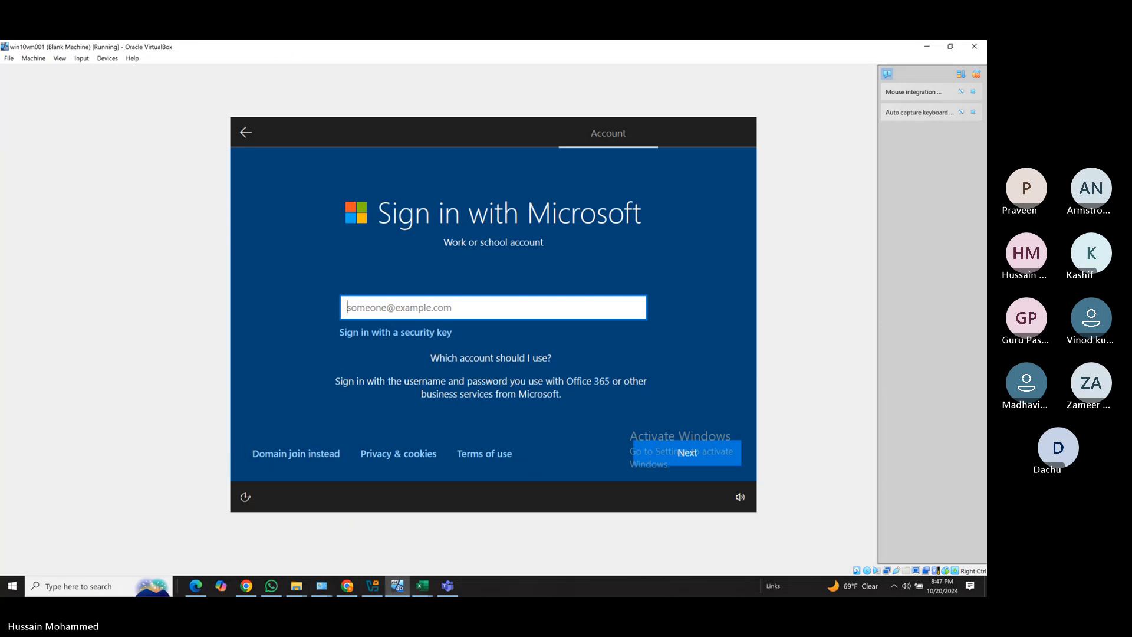
left_click_drag(760, 42, 760, 61)
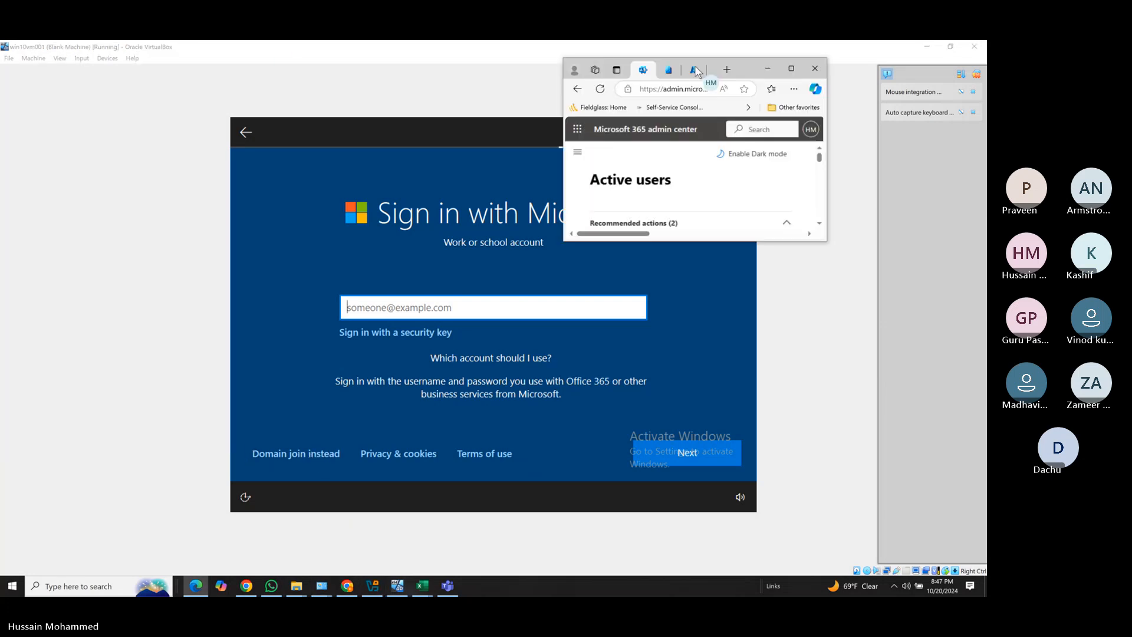
Maximize the admin center and add an Intune license to the four selected users, keeping existing licenses.
left_click(793, 68)
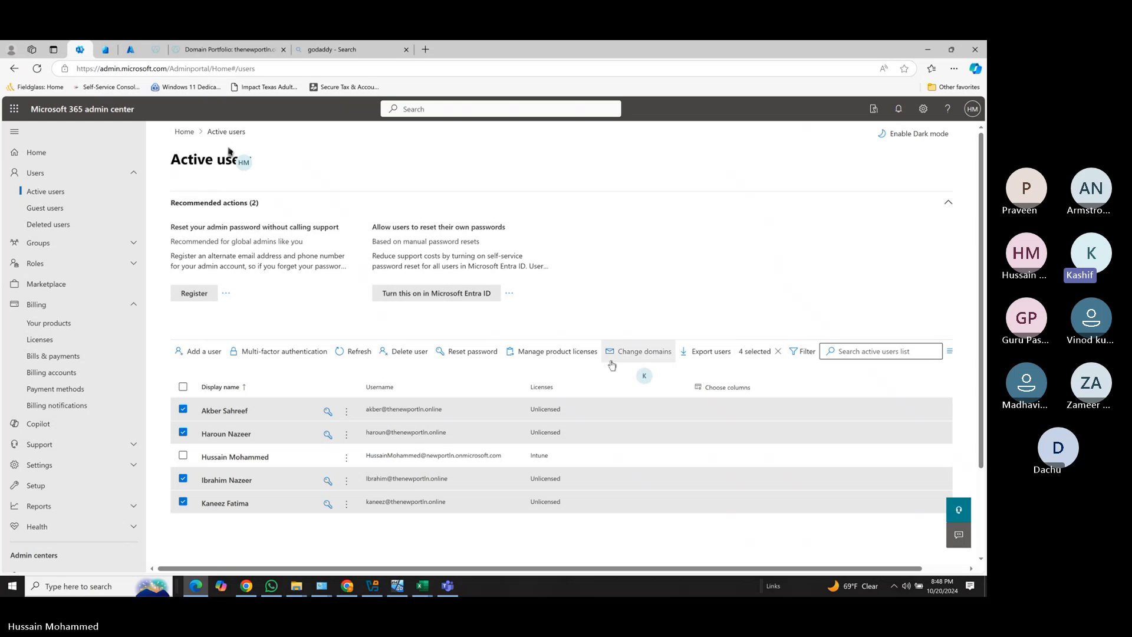
left_click(544, 352)
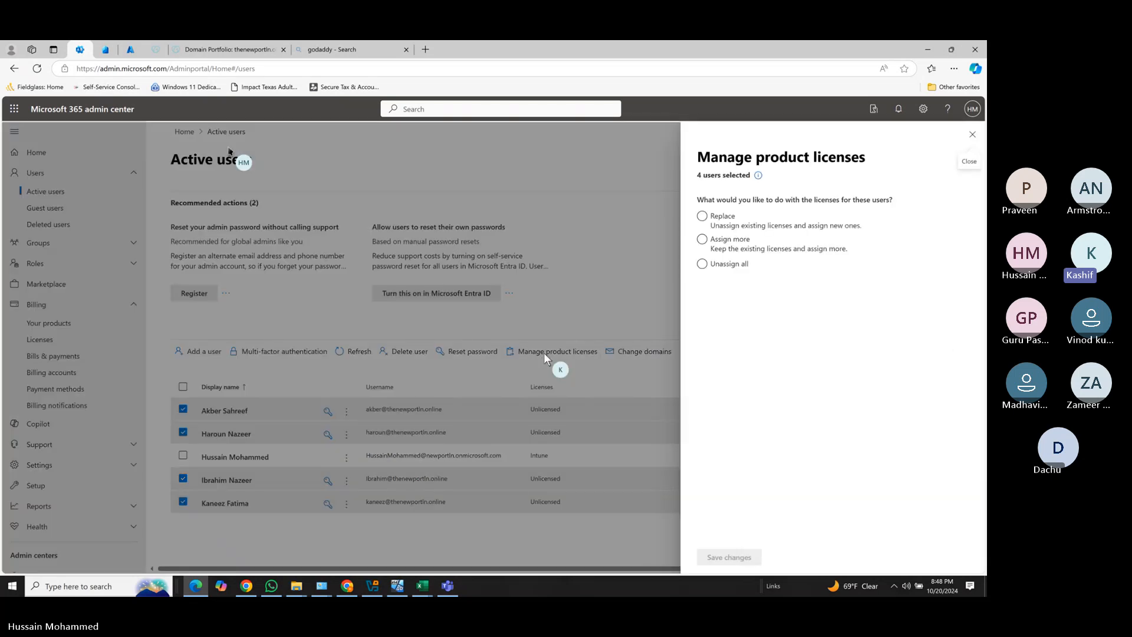
left_click(702, 239)
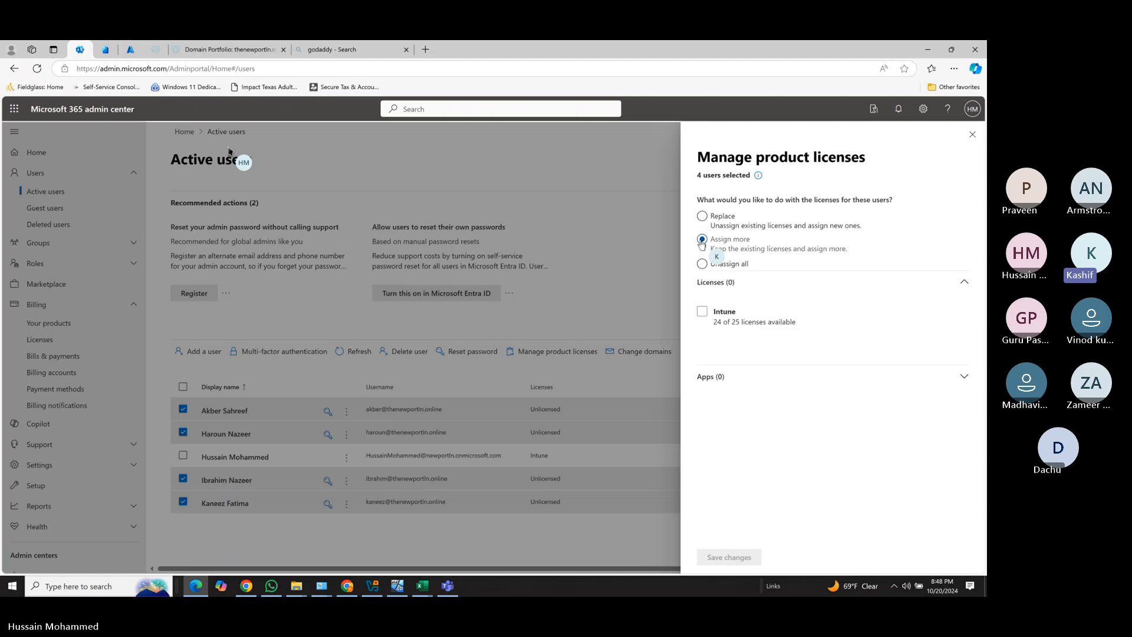
left_click(702, 312)
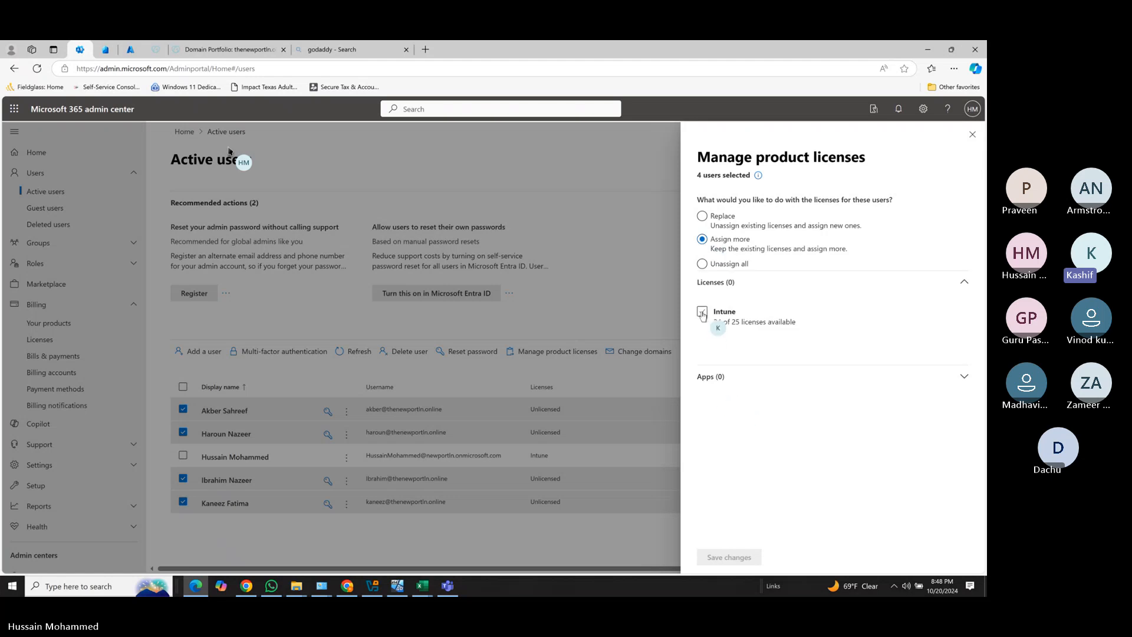
left_click(717, 560)
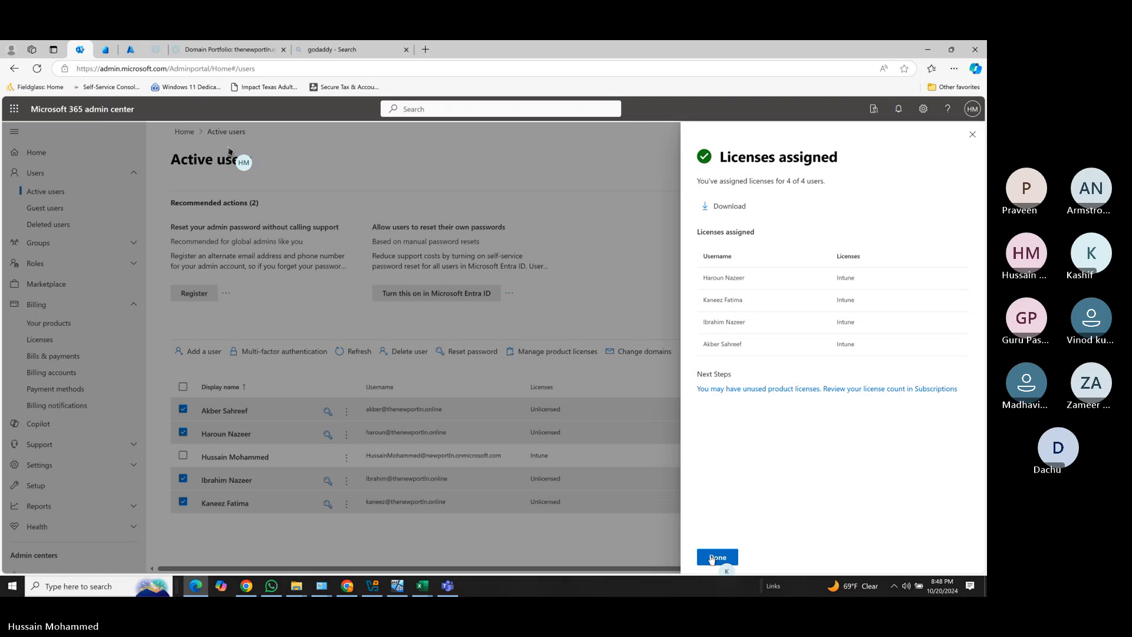
left_click(972, 134)
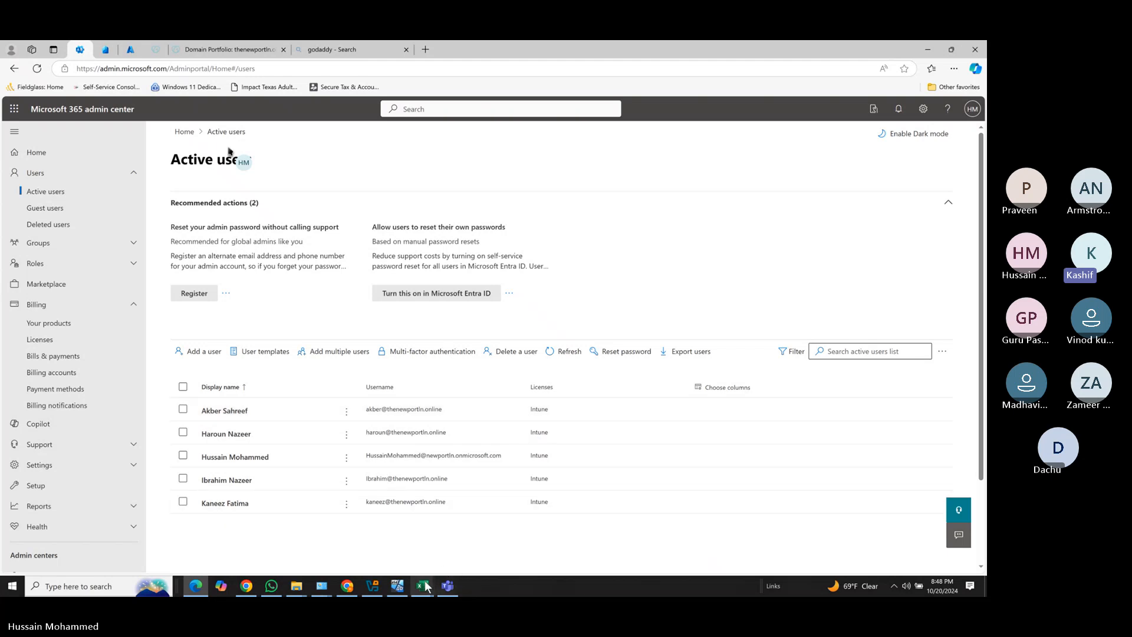
Bring the win10vm001 window back to its empty work-account sign-in page.
left_click(400, 589)
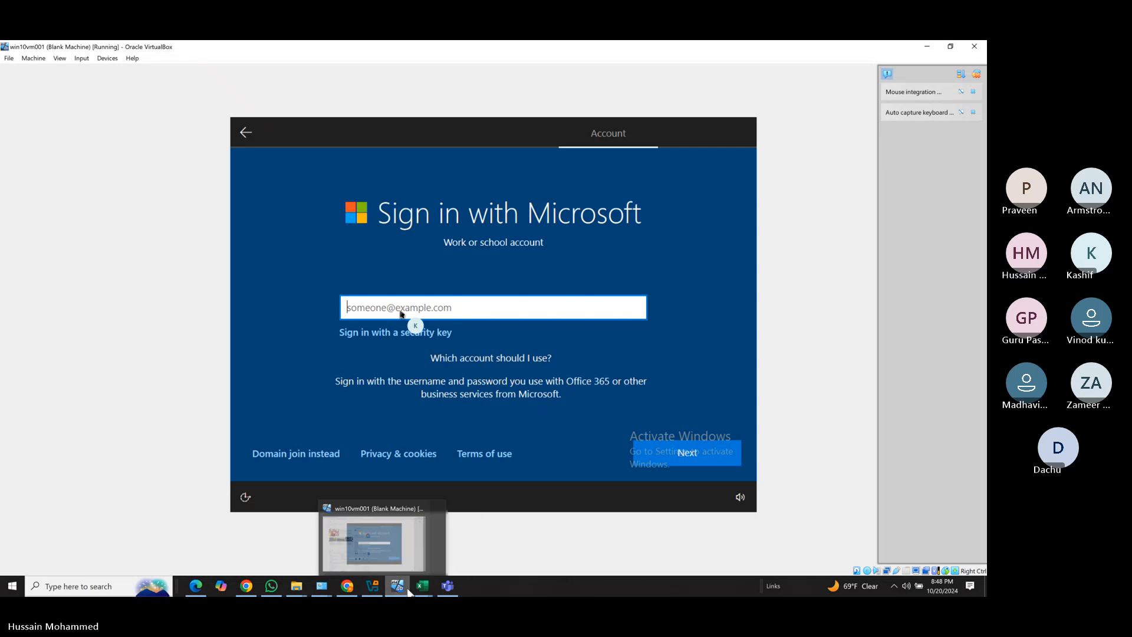
mouse_move(265, 591)
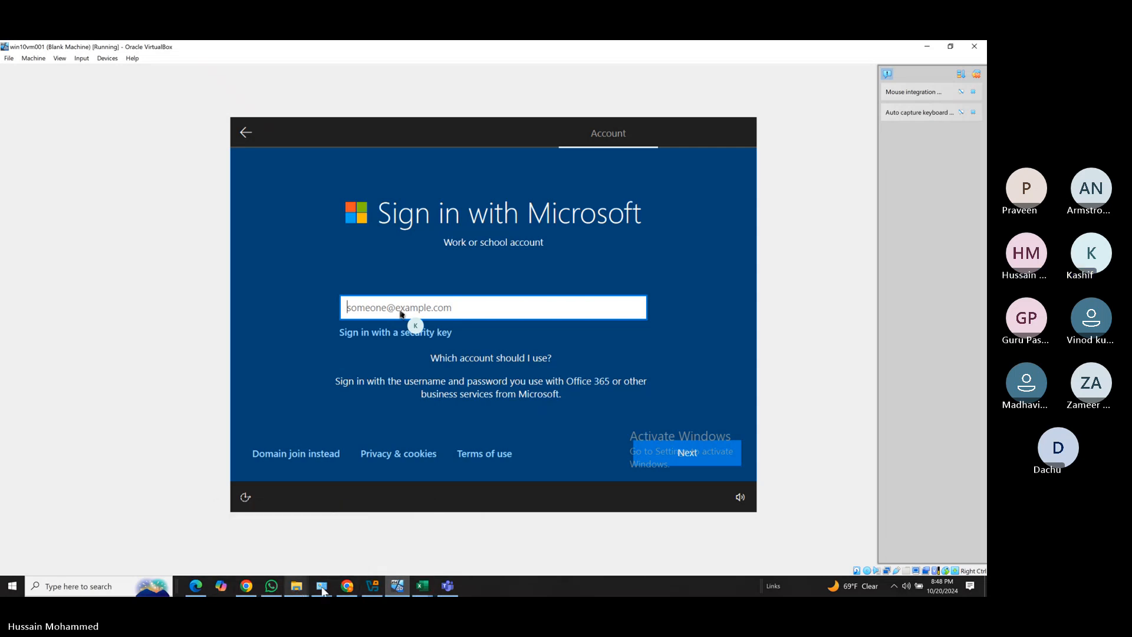
mouse_move(361, 593)
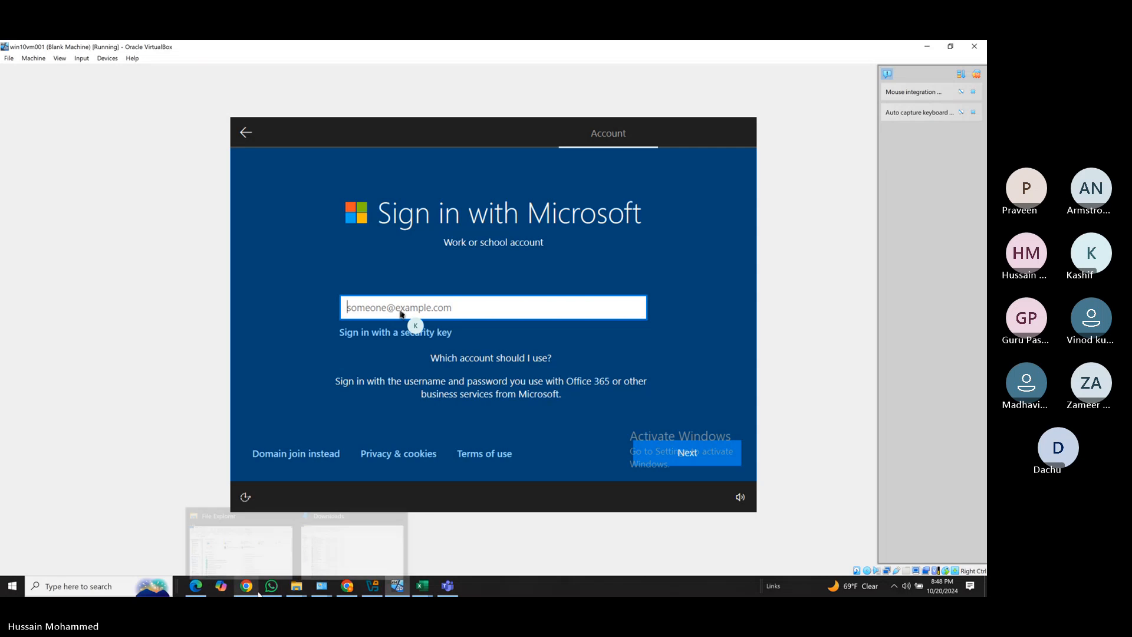
mouse_move(426, 587)
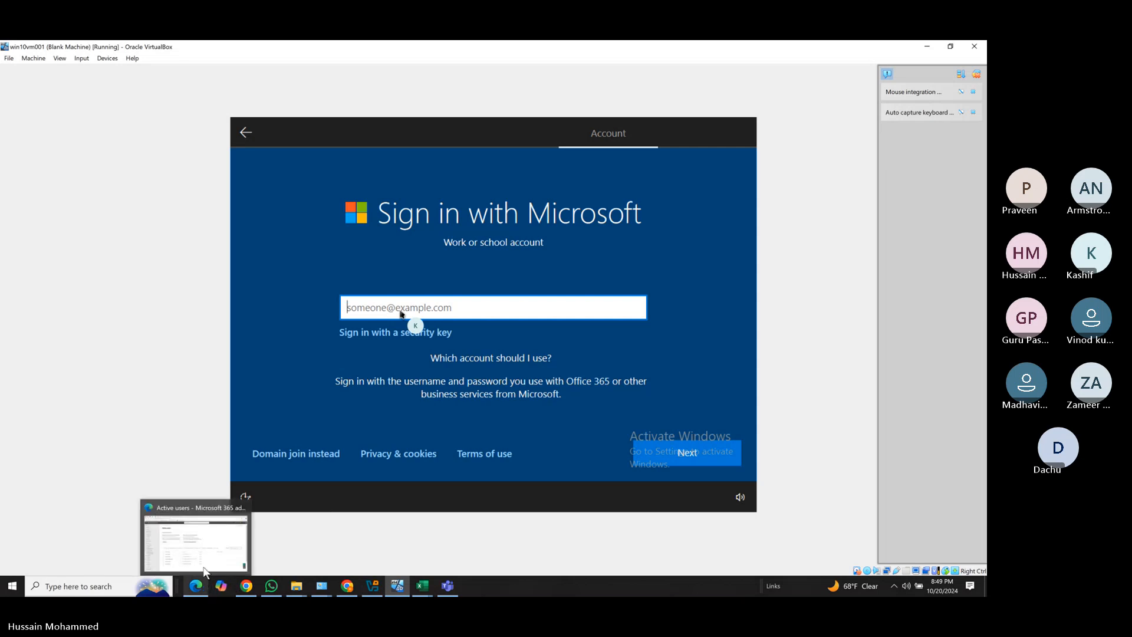
Check the users' sign-in usernames on Active users, then return to the VM sign-in screen.
left_click(196, 586)
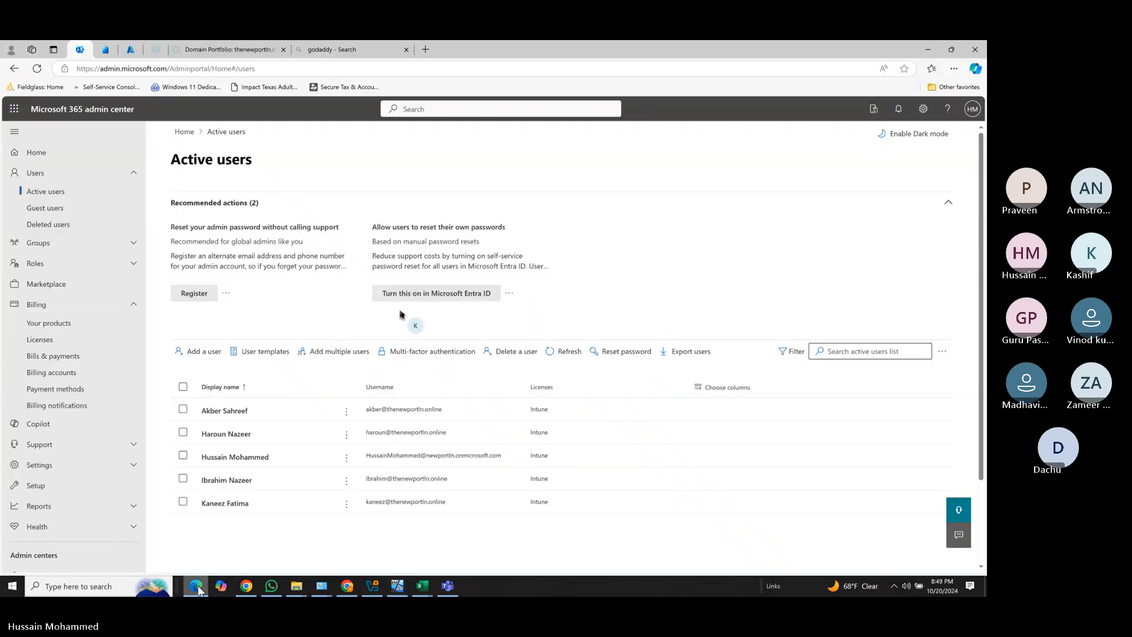
right_click(400, 411)
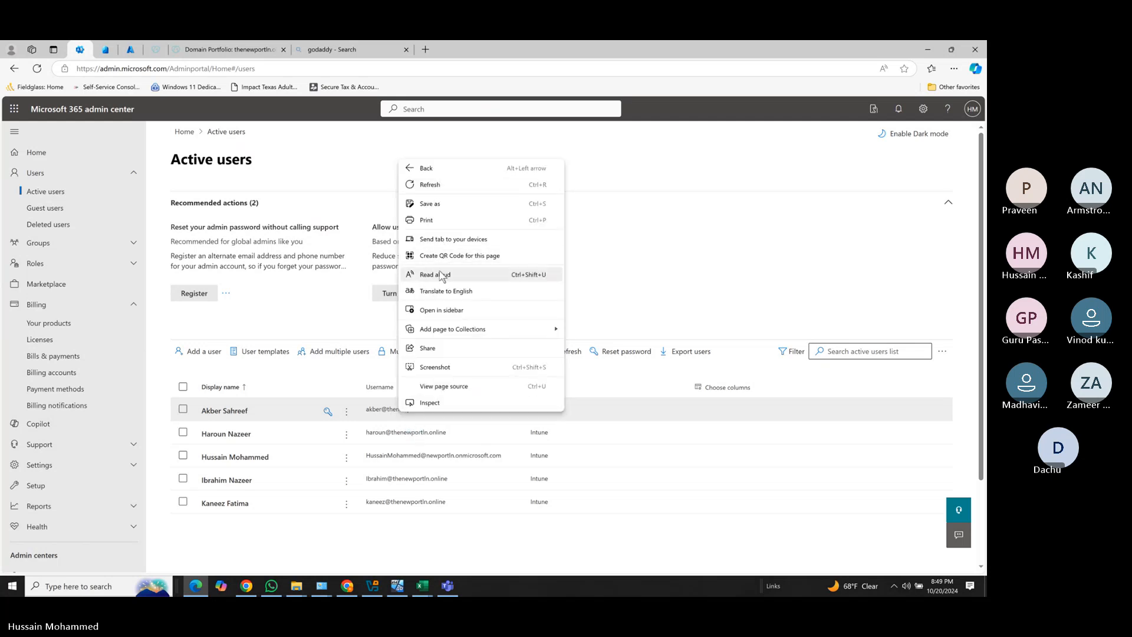
left_click(700, 545)
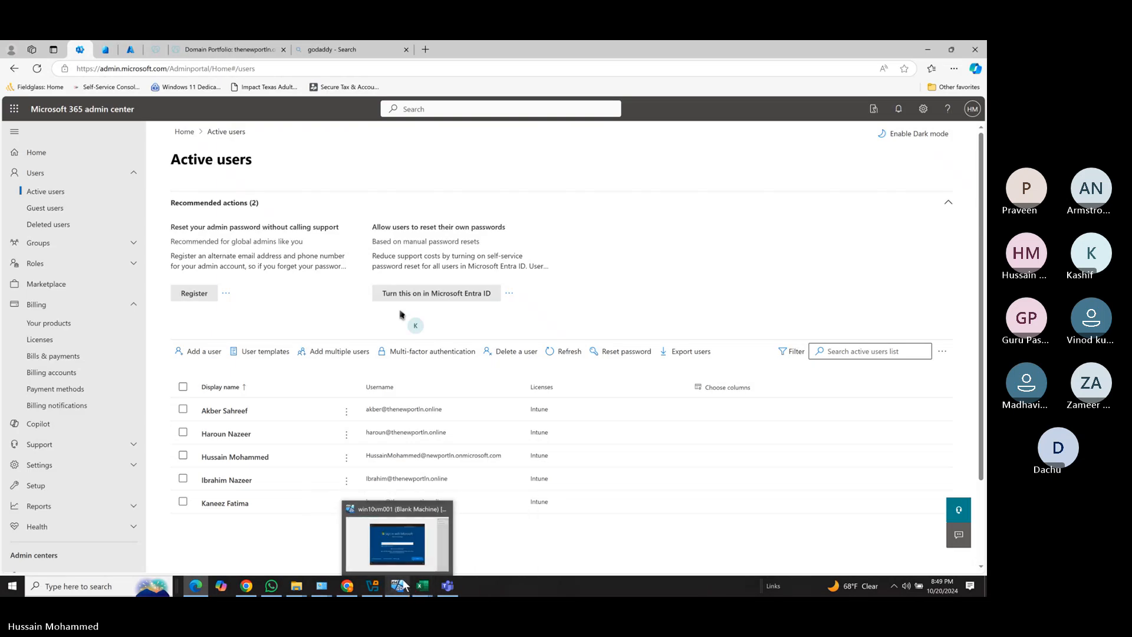
left_click(421, 509)
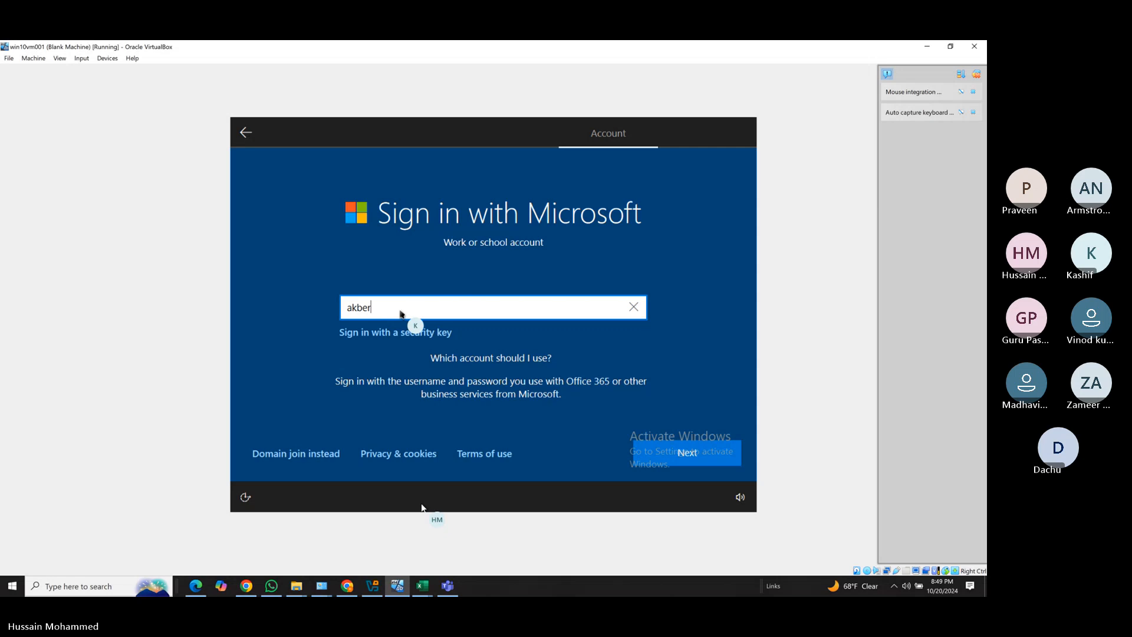
Enter the work account e-mail address, fixing typos, and submit it.
left_click(694, 455)
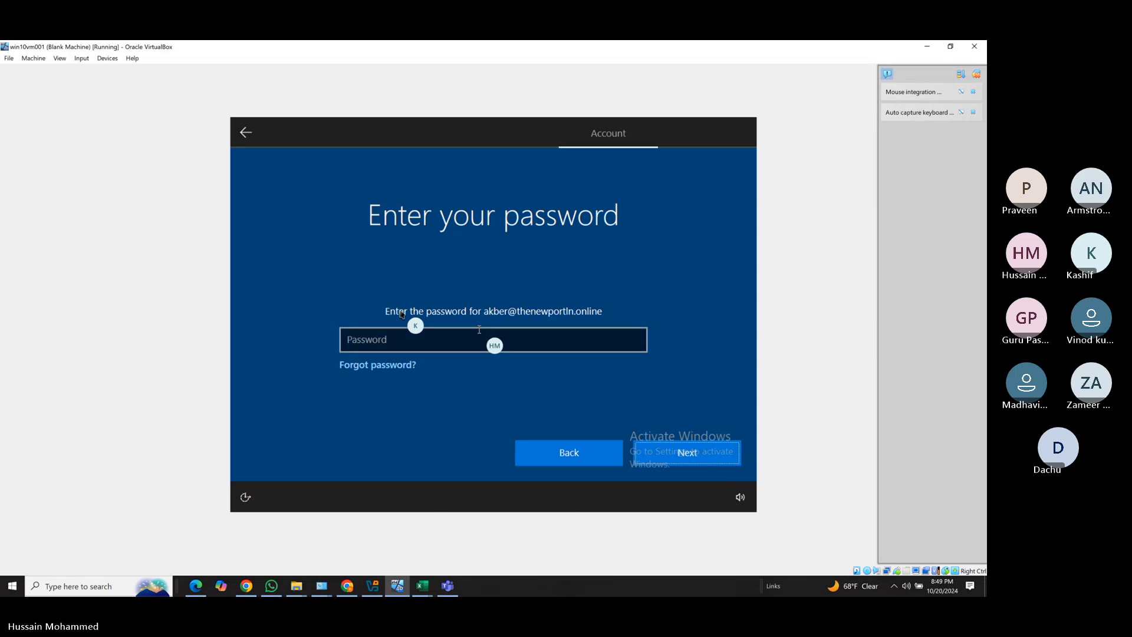
Enter the account password in the Password box and submit it to sign in.
left_click(455, 339)
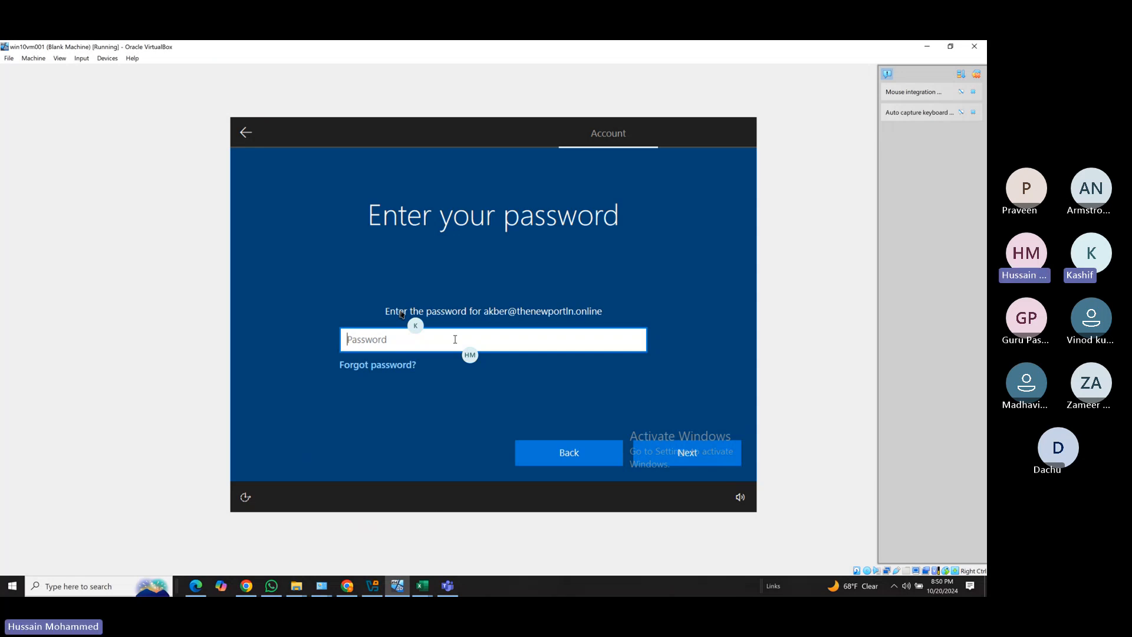
type("••")
key("BackSpace")
key("BackSpace")
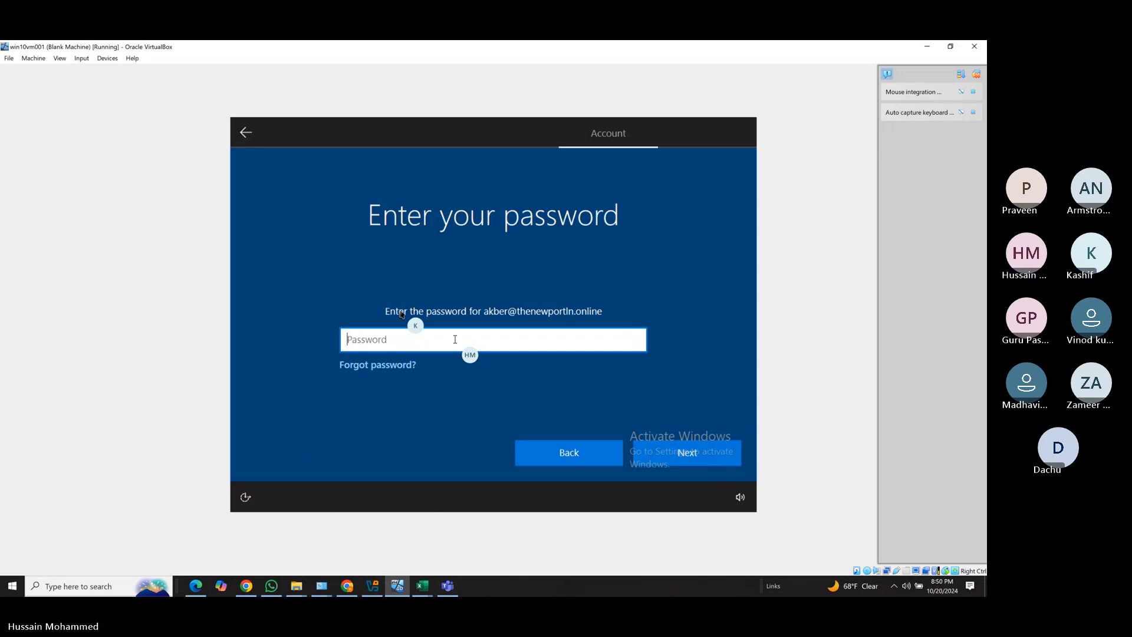
type("•••")
key("BackSpace")
key("BackSpace")
key("BackSpace")
type("••••••")
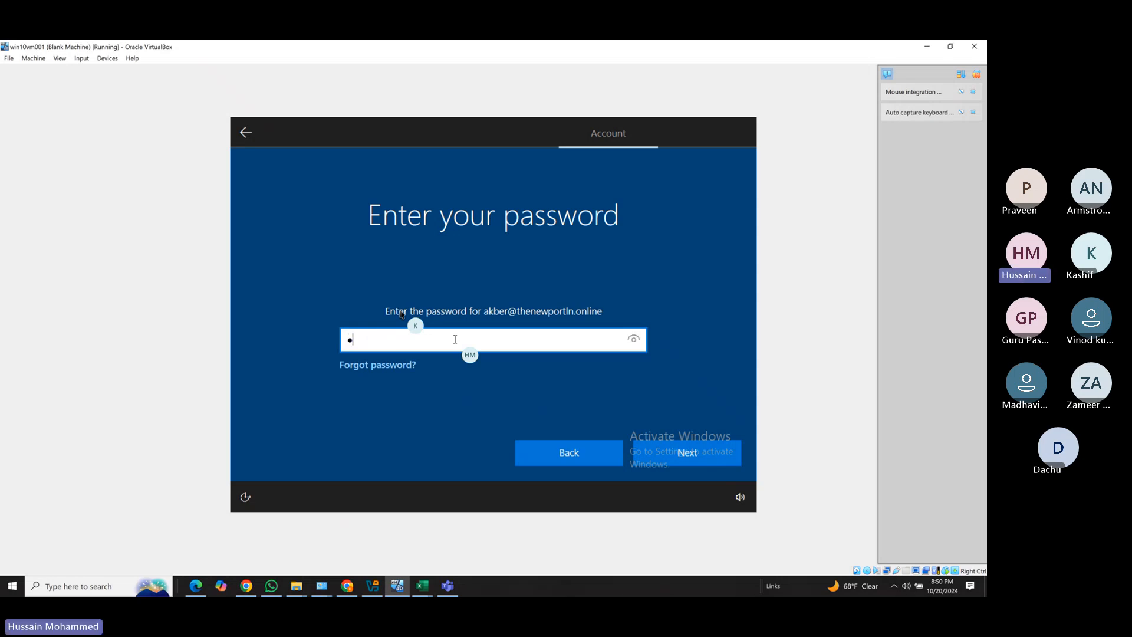
type("•••")
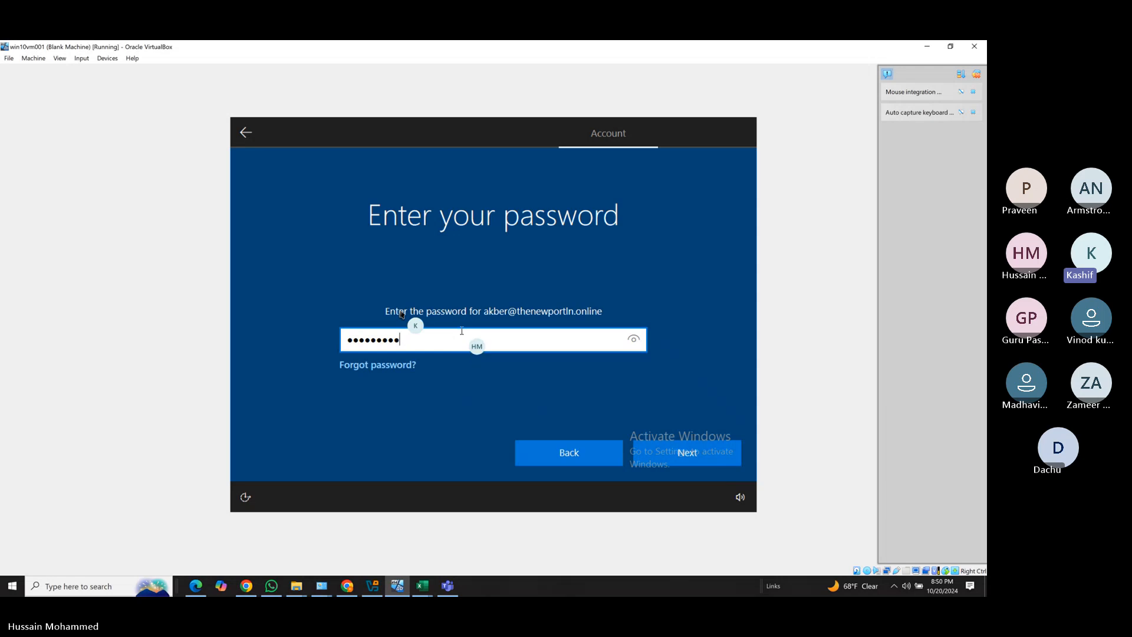
left_click(668, 451)
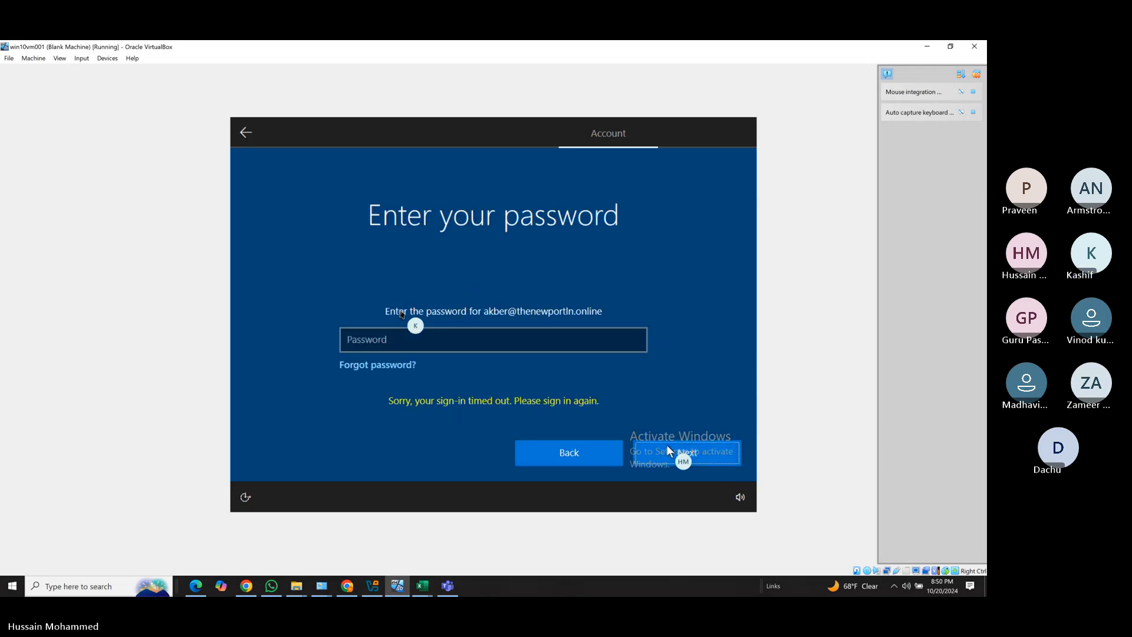
Retype the password after the timeout and resubmit; it is rejected as incorrect.
left_click(453, 341)
left_click(453, 340)
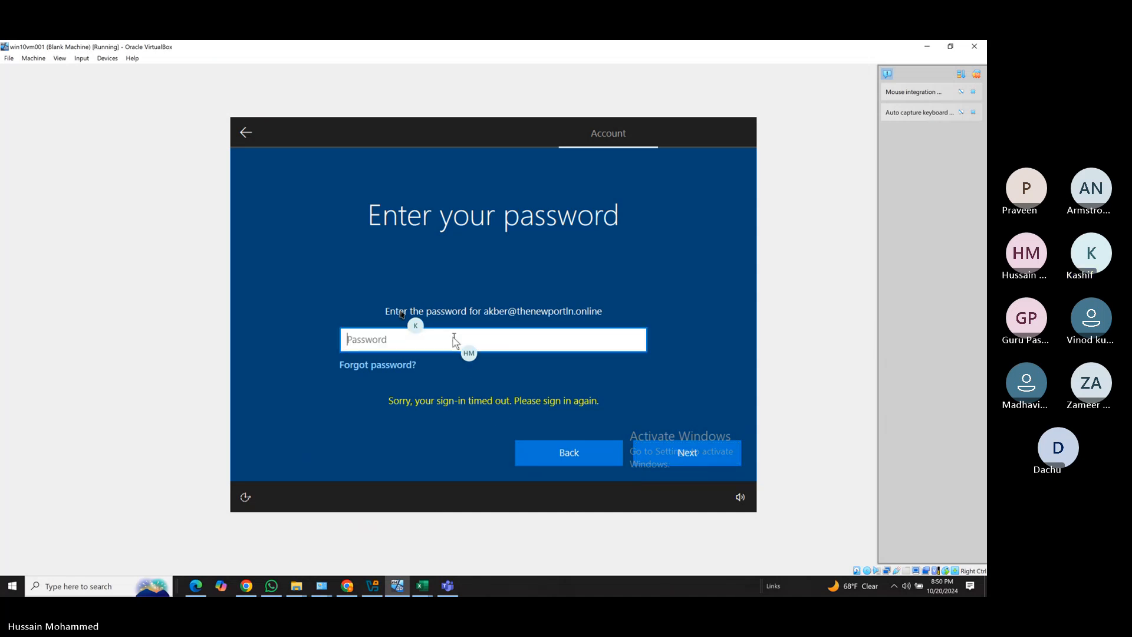
type("*********")
left_click(666, 449)
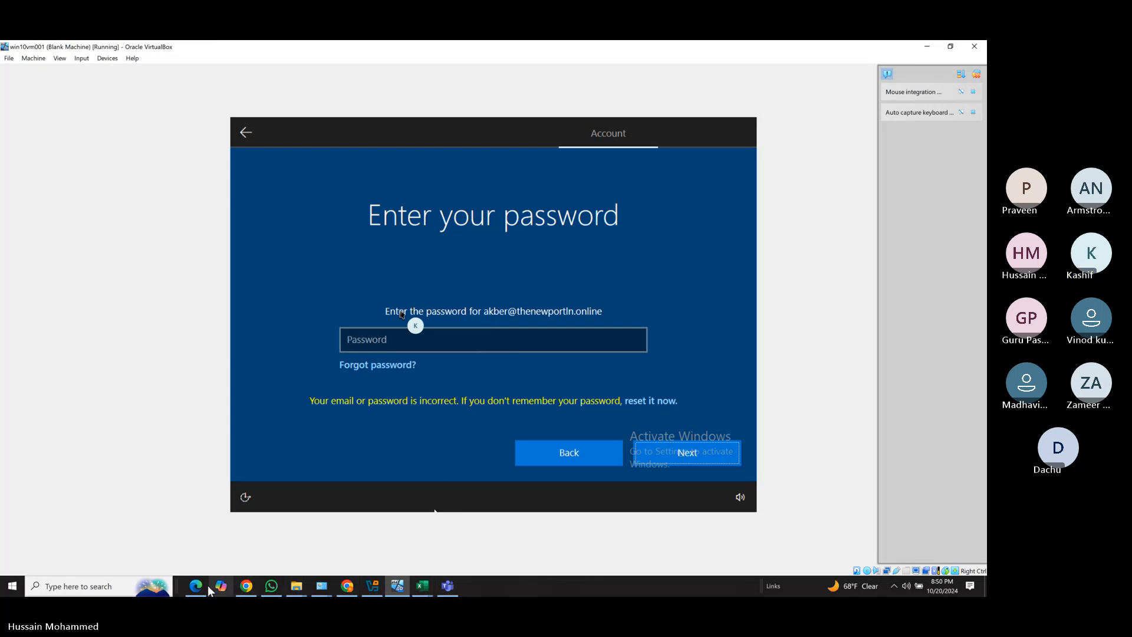
mouse_move(207, 588)
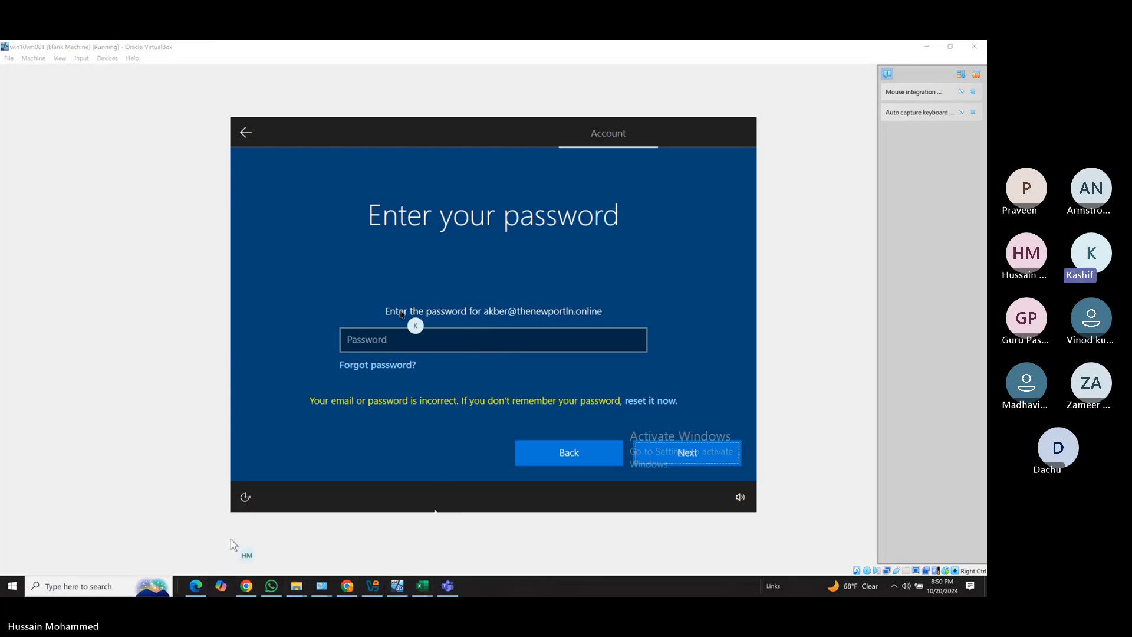
Open the work account's user details from Active users, review them, and close them.
left_click(195, 585)
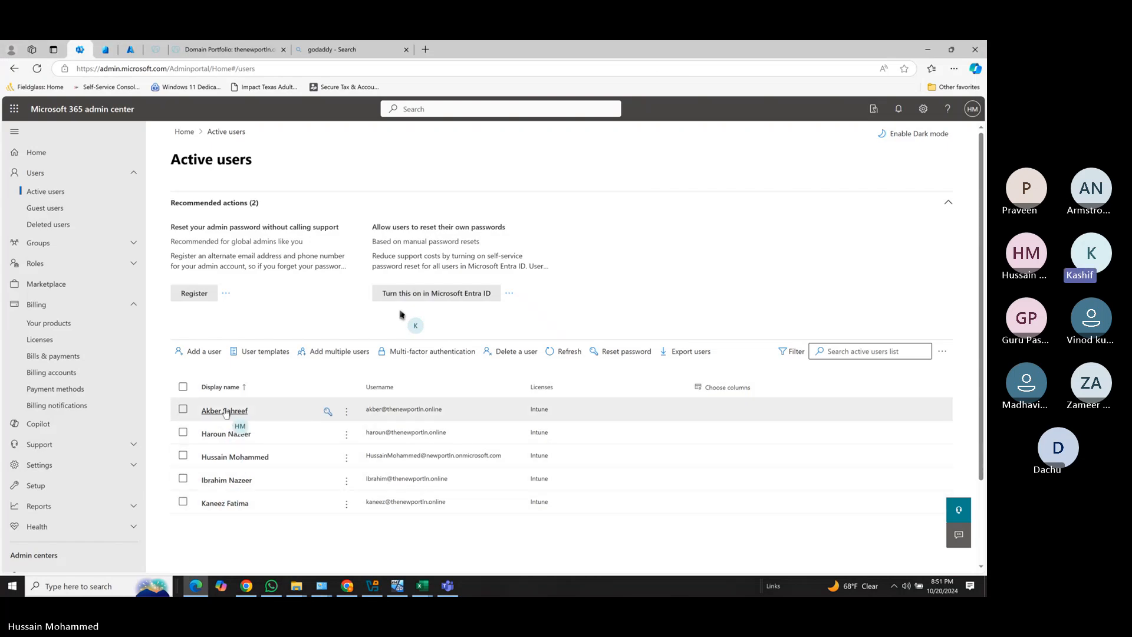
left_click(224, 411)
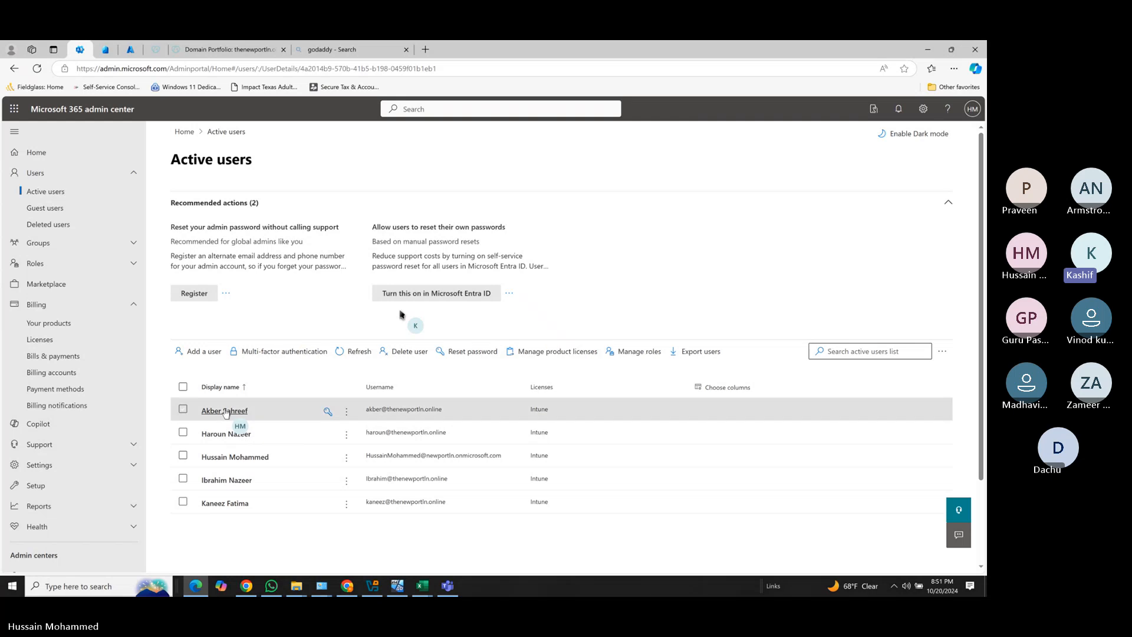
scroll(778, 372, "down", 1)
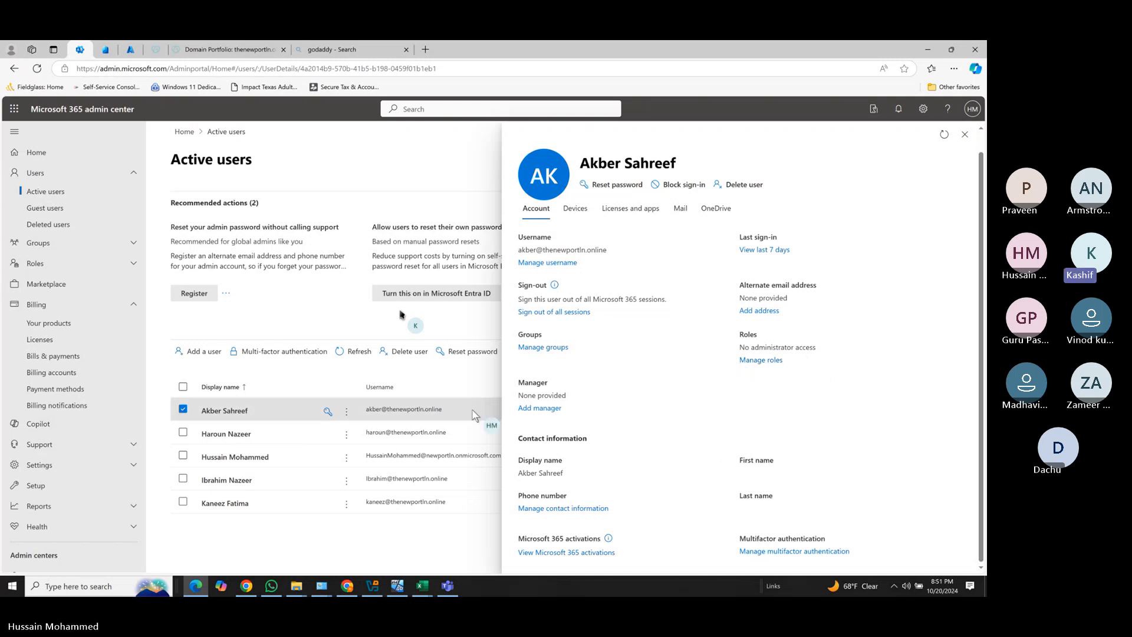
left_click(965, 135)
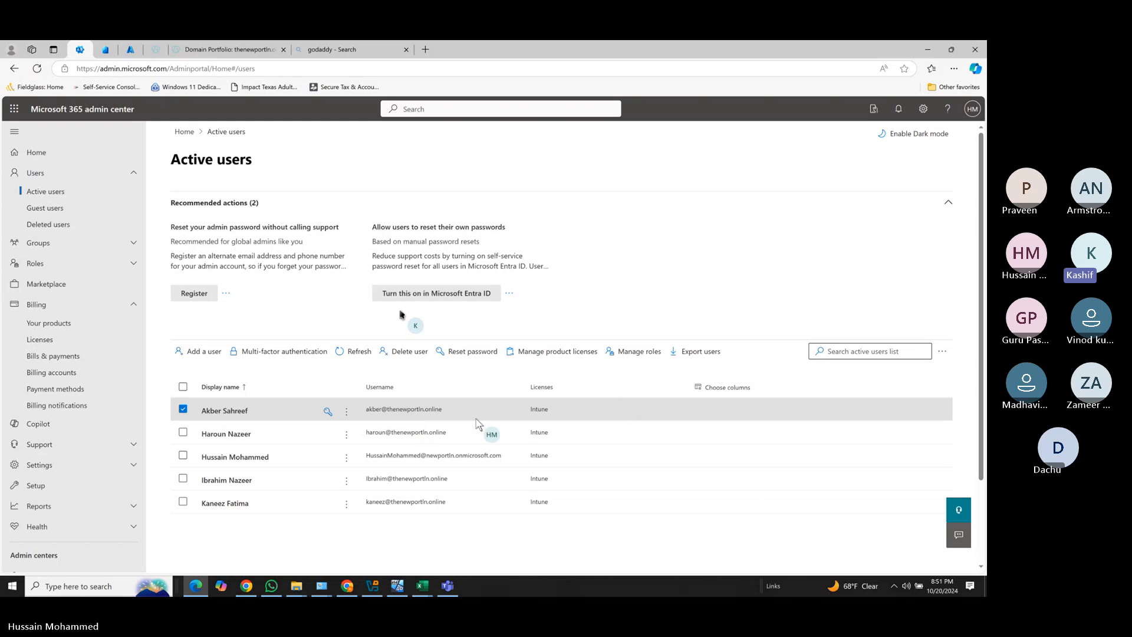
Reset the user's password manually with no forced change at next sign-in, then close the confirmation.
left_click(470, 357)
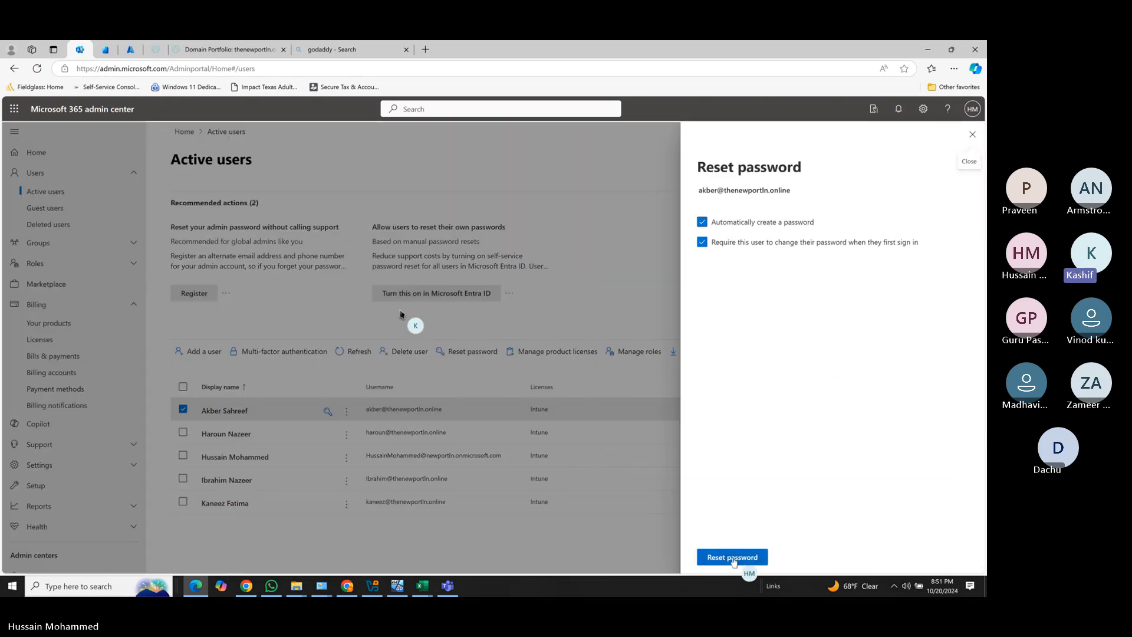
left_click(701, 221)
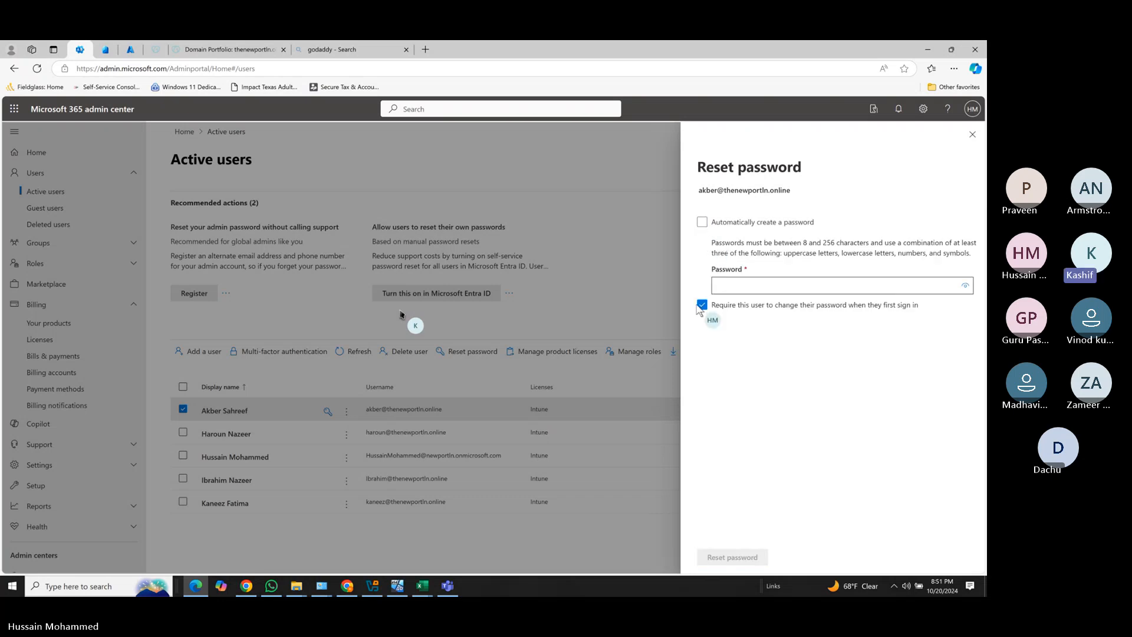
left_click(701, 306)
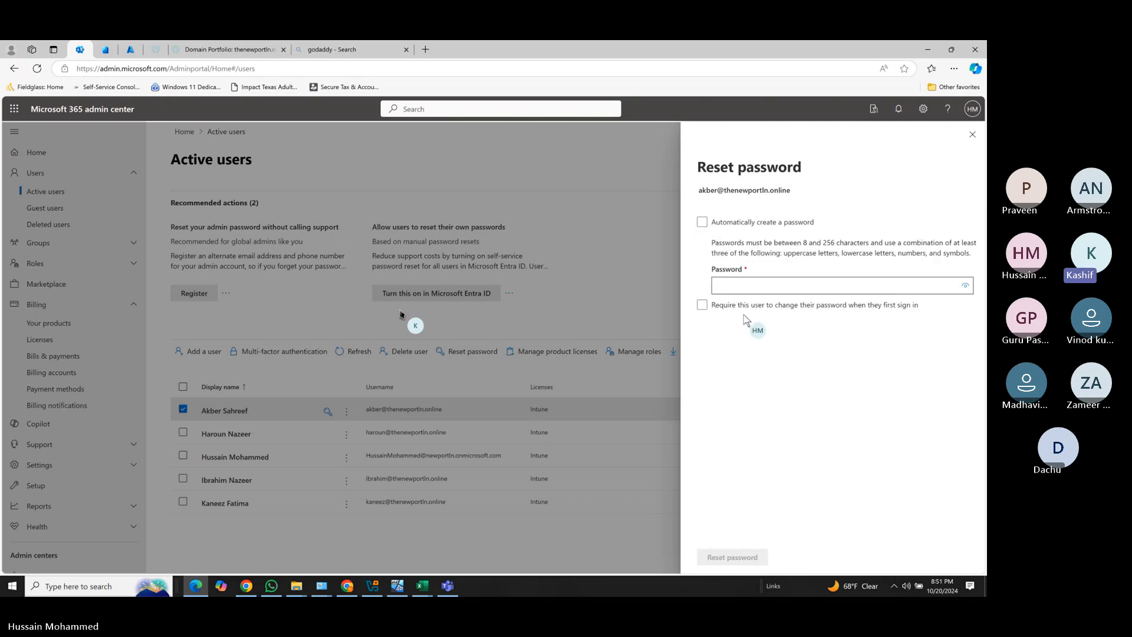
left_click(822, 286)
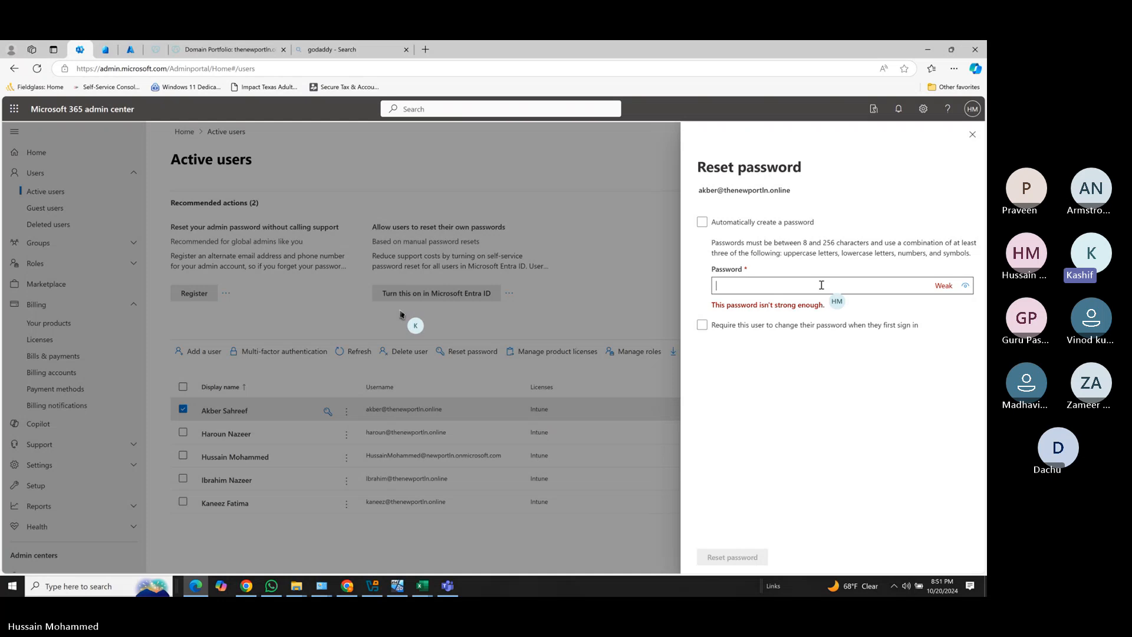
type("••••••••••••")
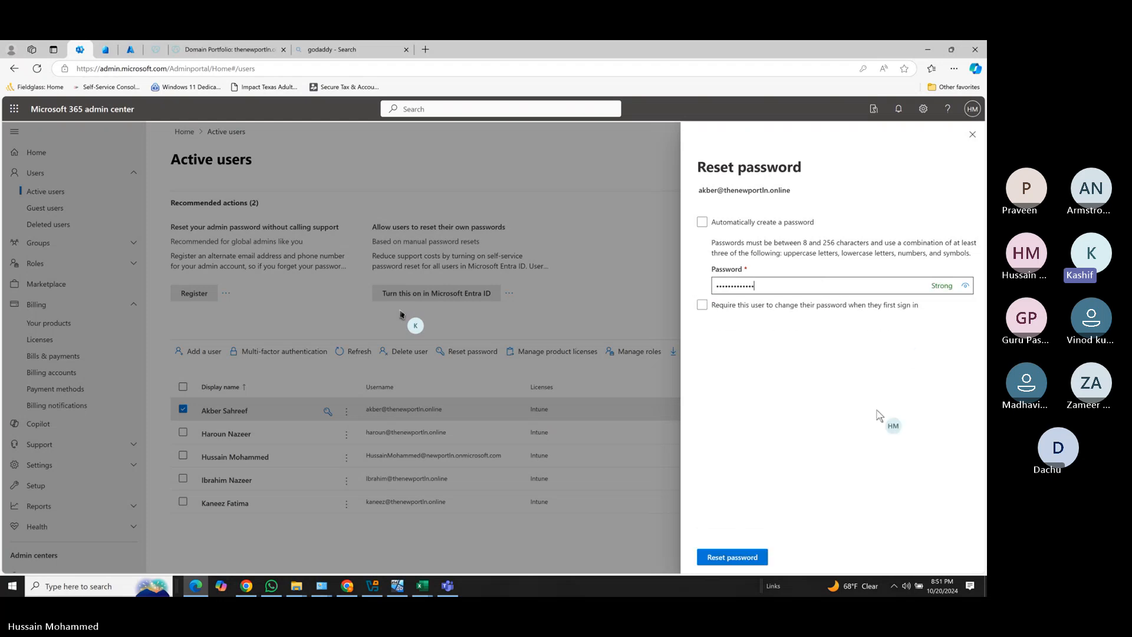
left_click(747, 557)
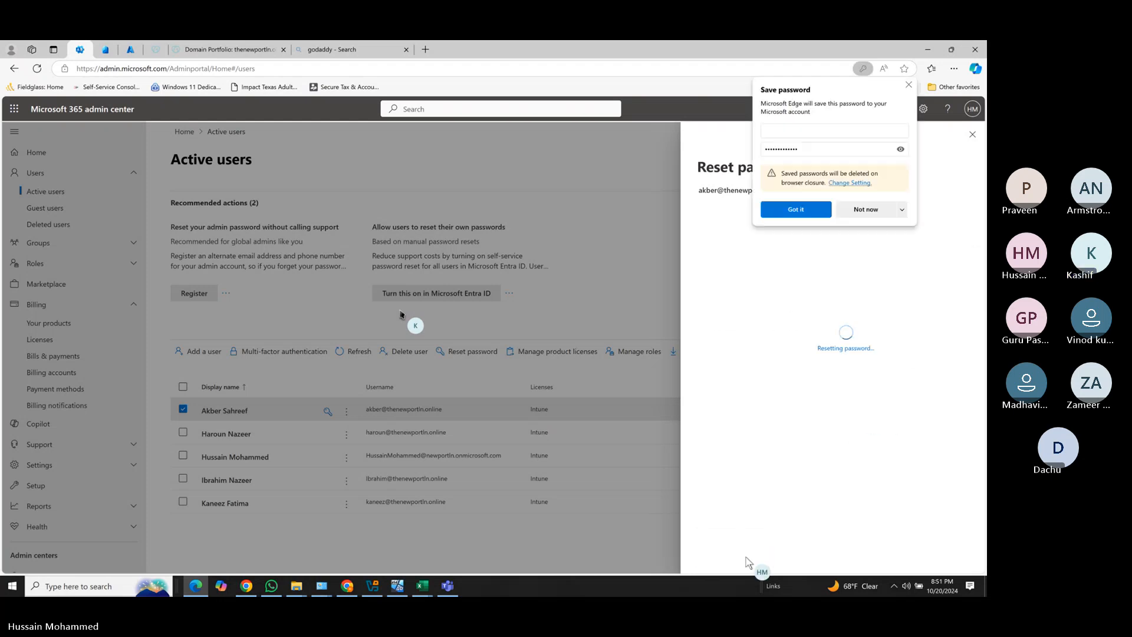
left_click(790, 137)
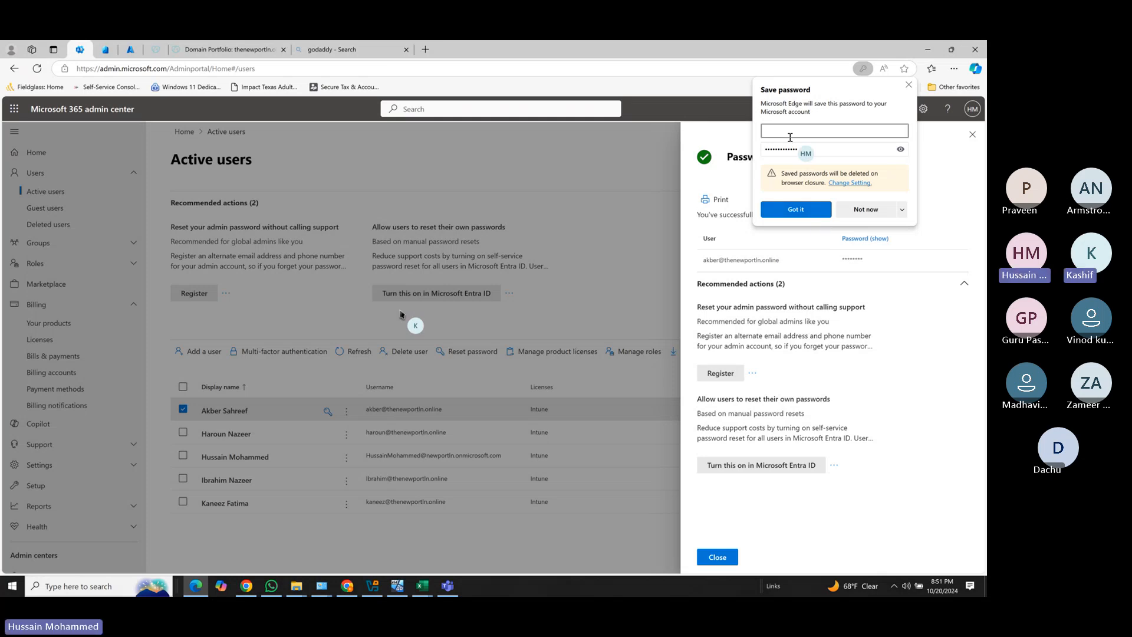
left_click(797, 211)
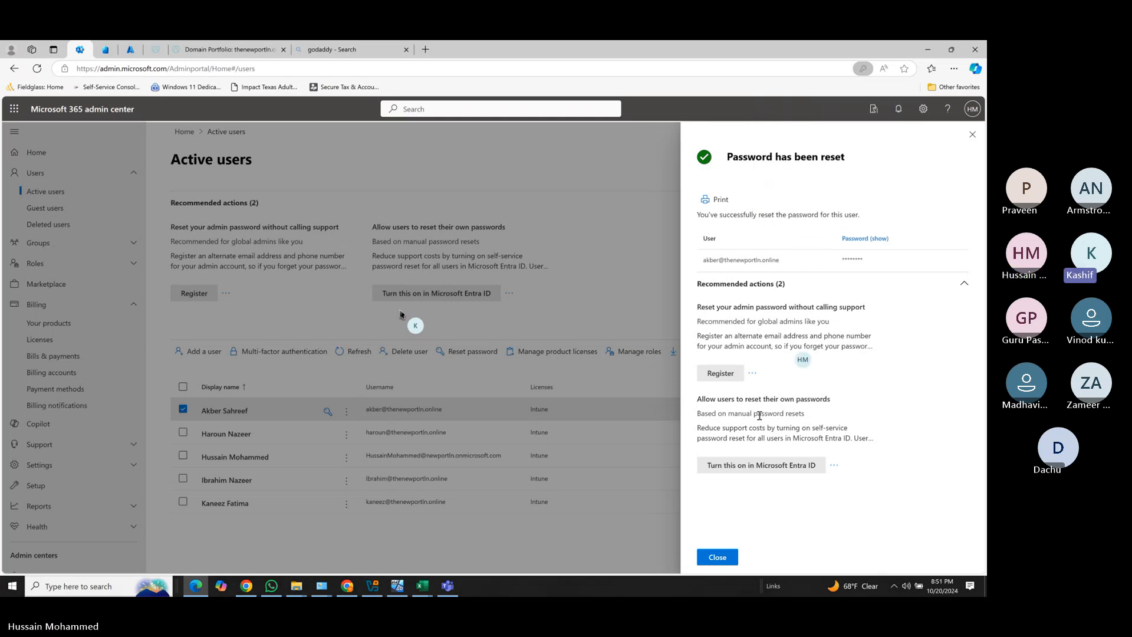
left_click(717, 556)
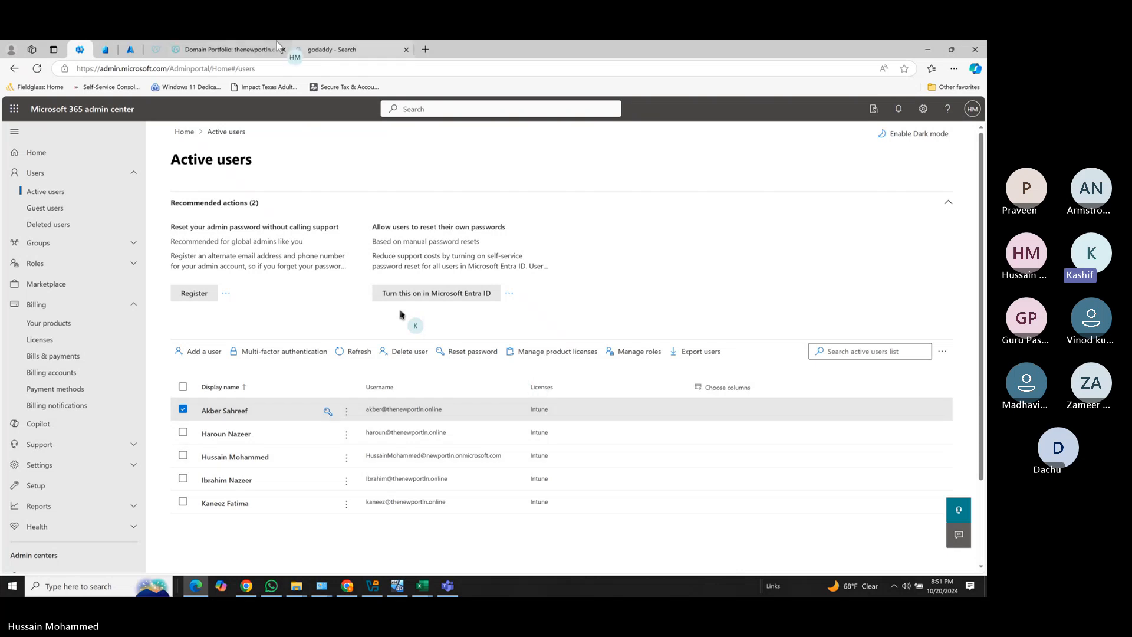
left_click(406, 589)
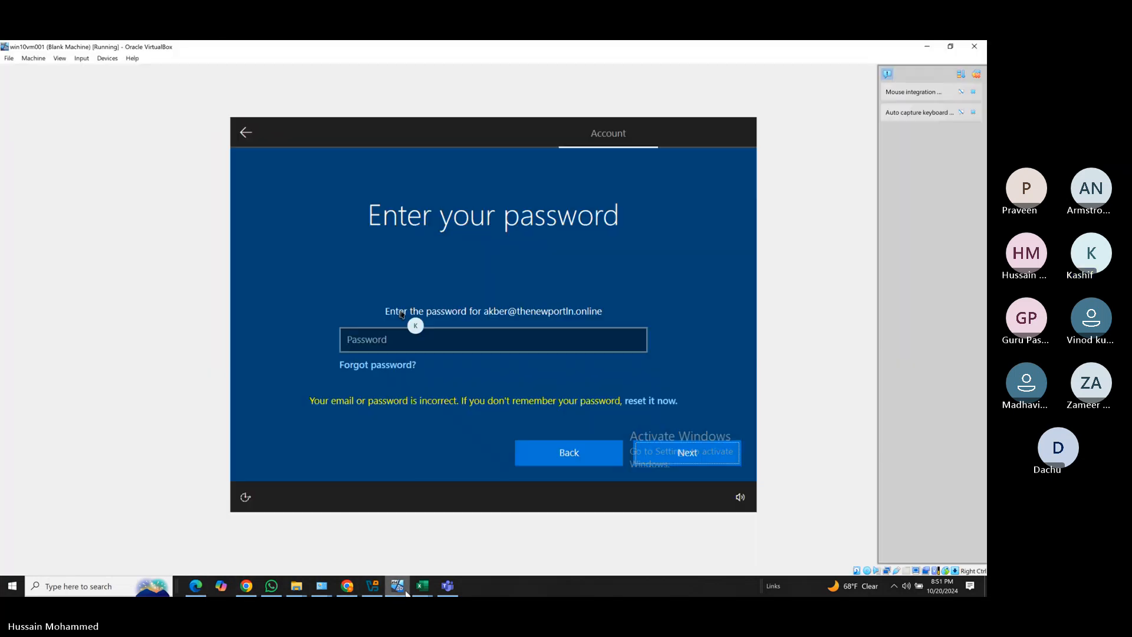
left_click(428, 344)
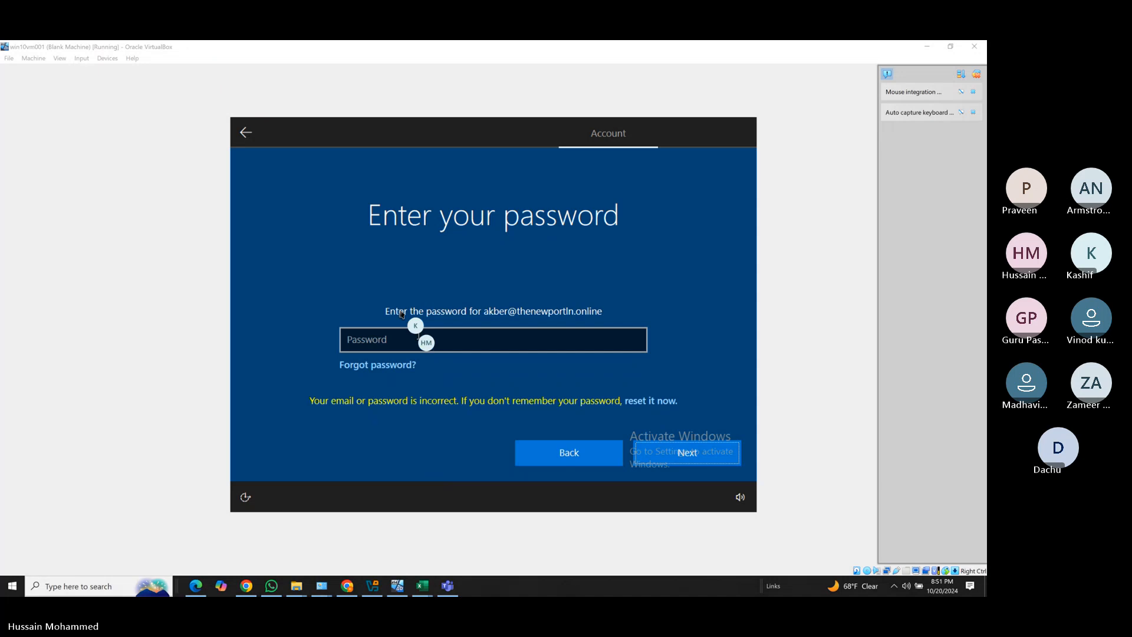
left_click(397, 339)
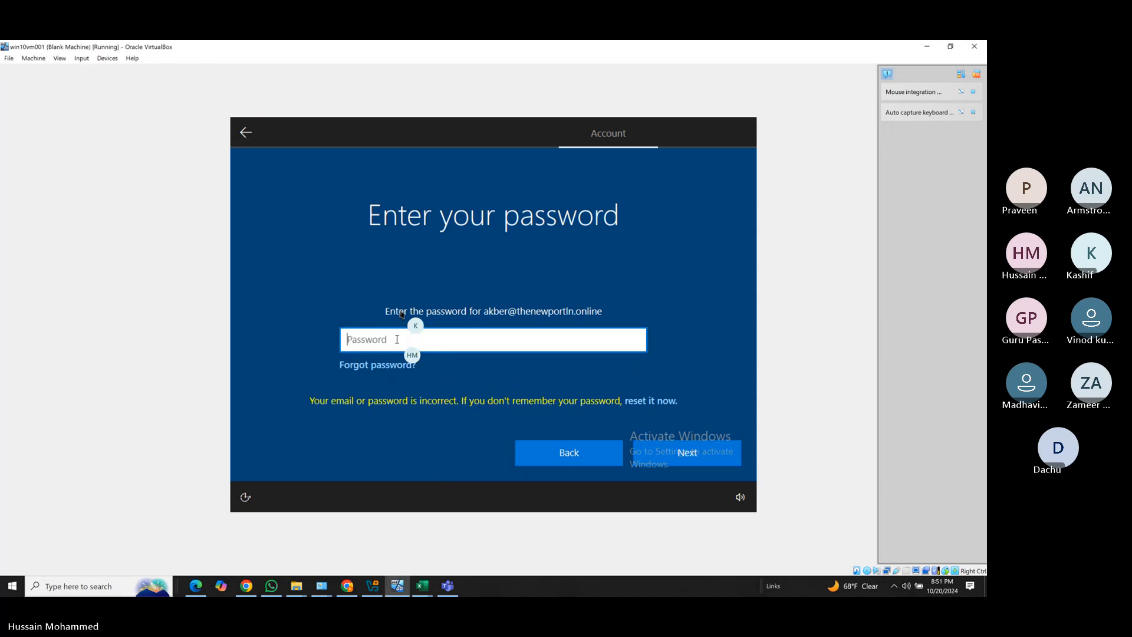
type("**********")
left_click(665, 457)
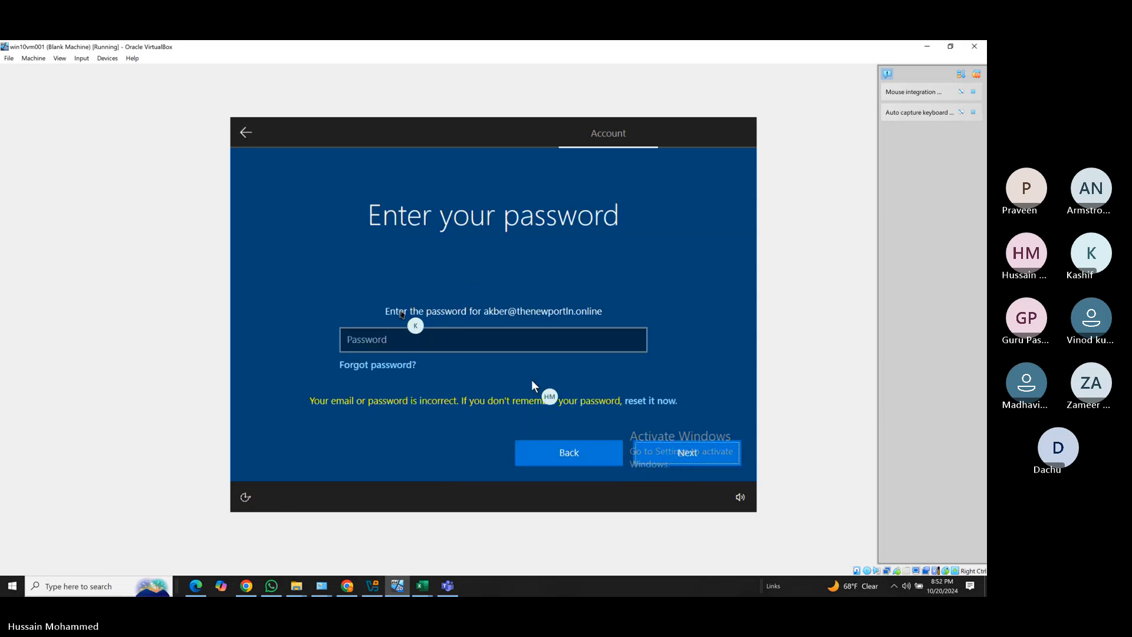
left_click(495, 348)
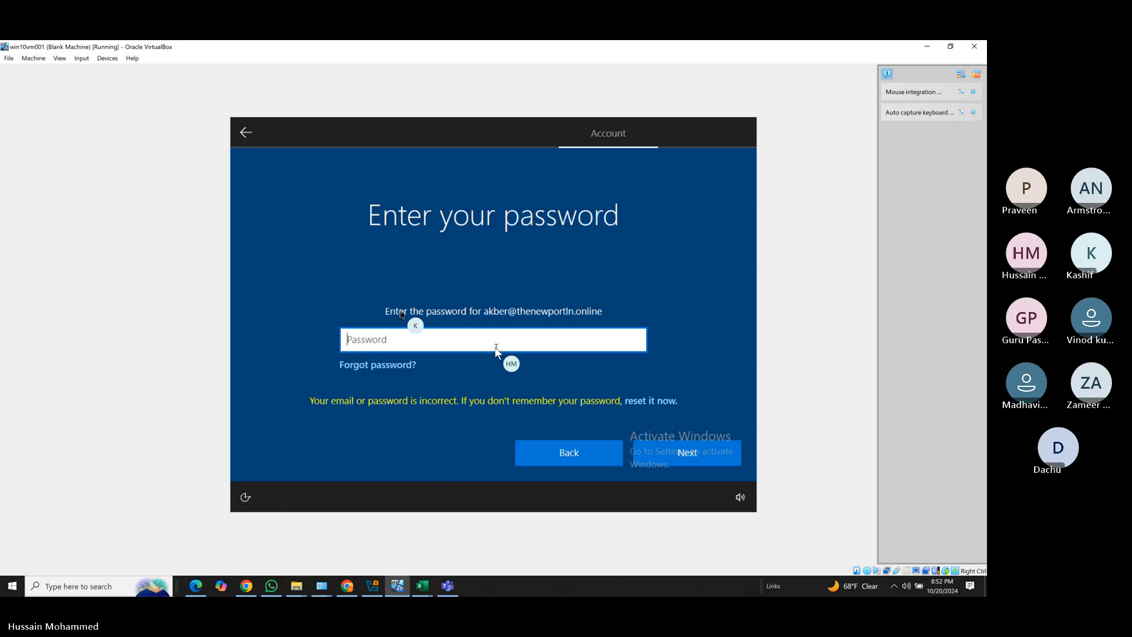
type("••••••••••")
left_click(649, 453)
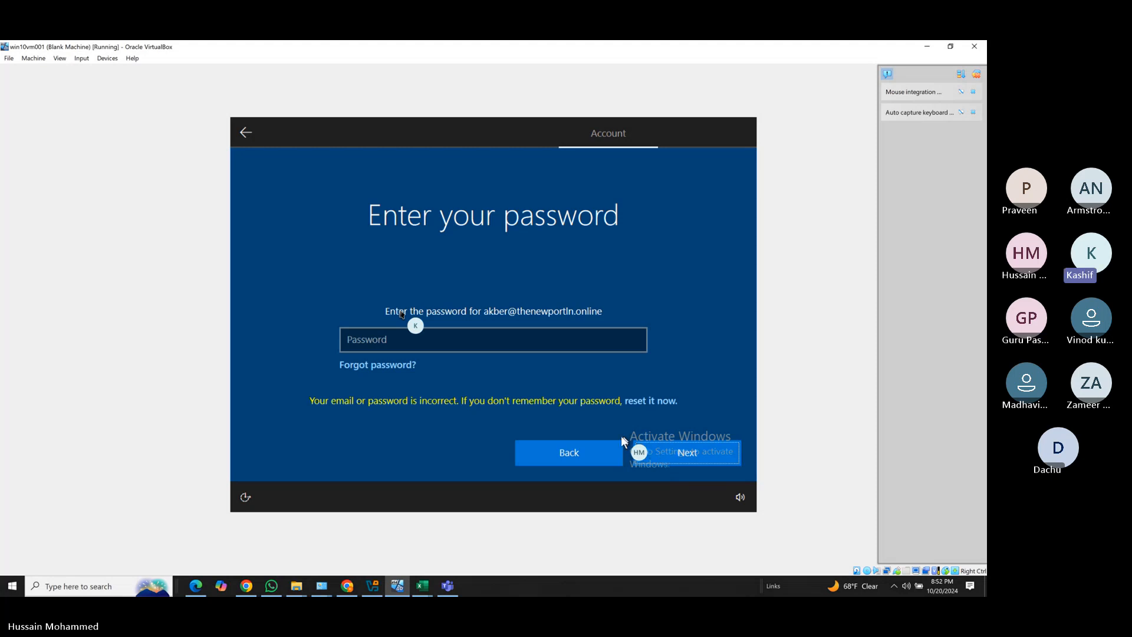
Power off win10vm001 through Stop > Power Off and confirm it.
left_click(372, 587)
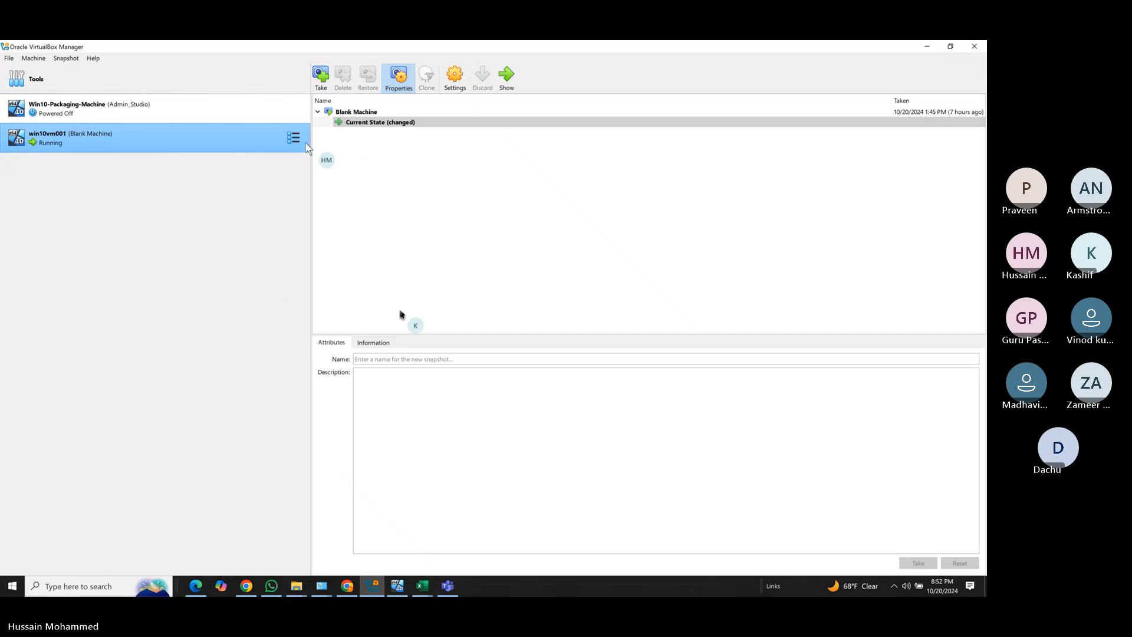
right_click(200, 139)
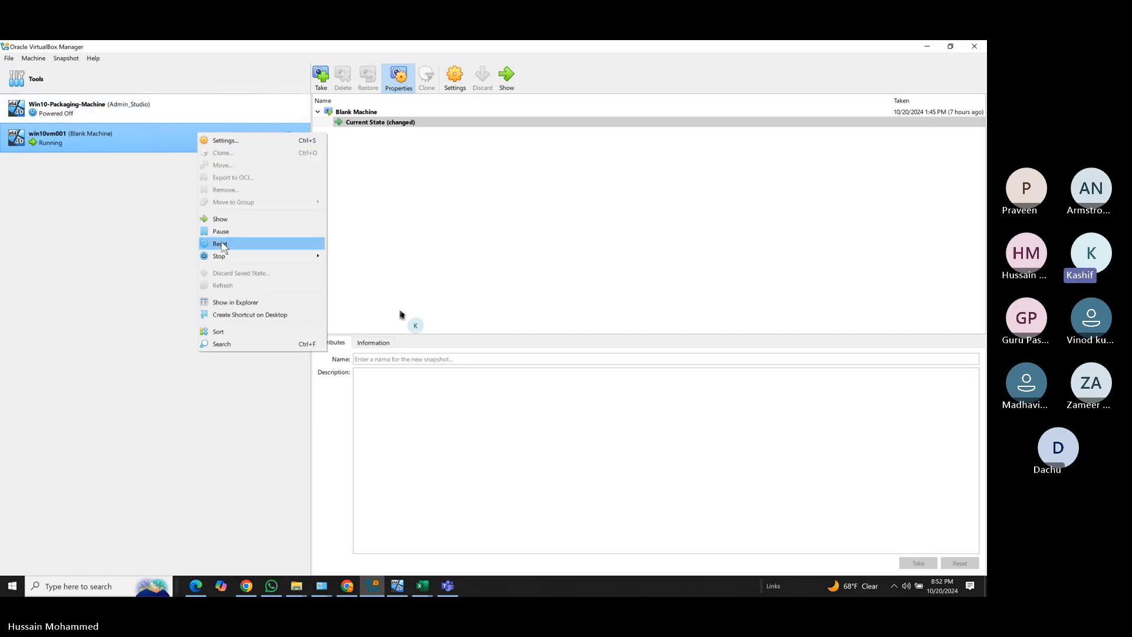
mouse_move(226, 257)
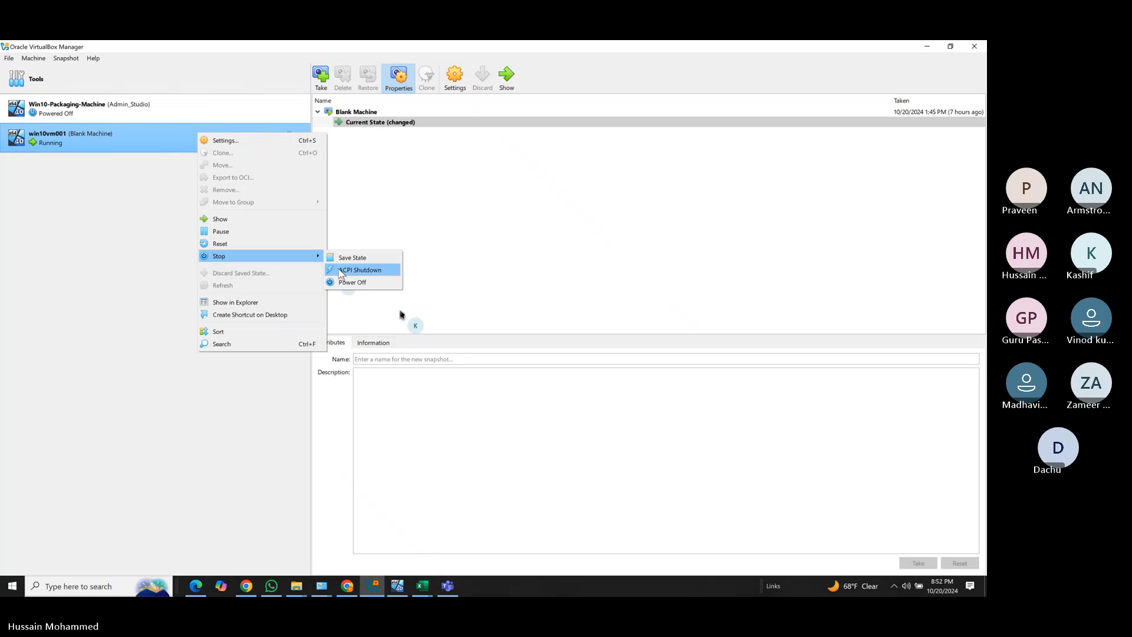
left_click(345, 283)
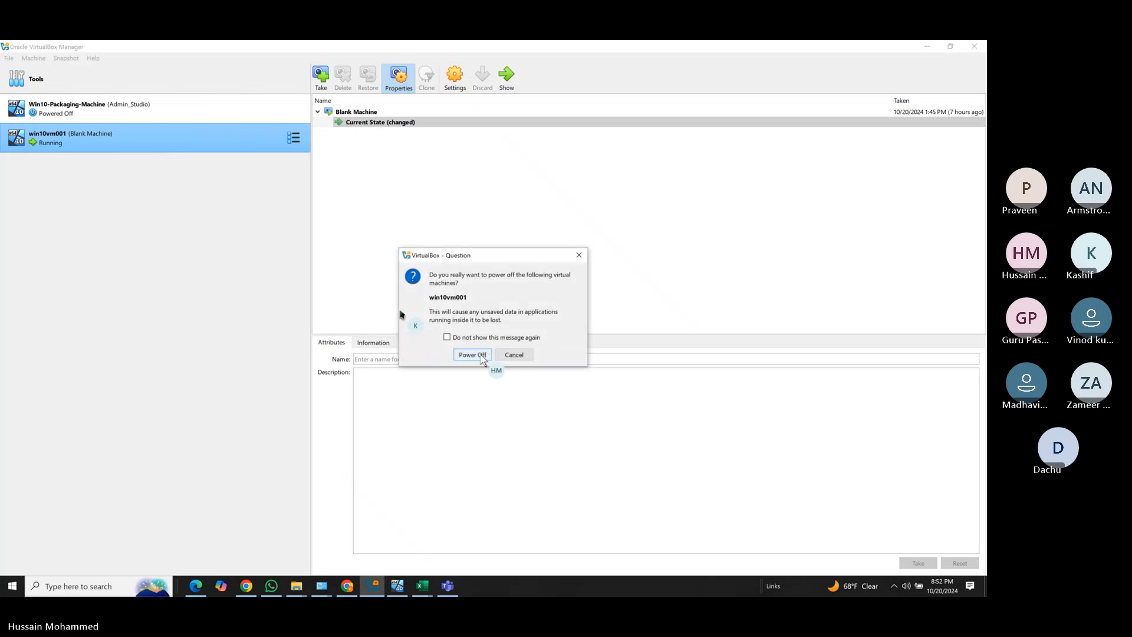
left_click(480, 353)
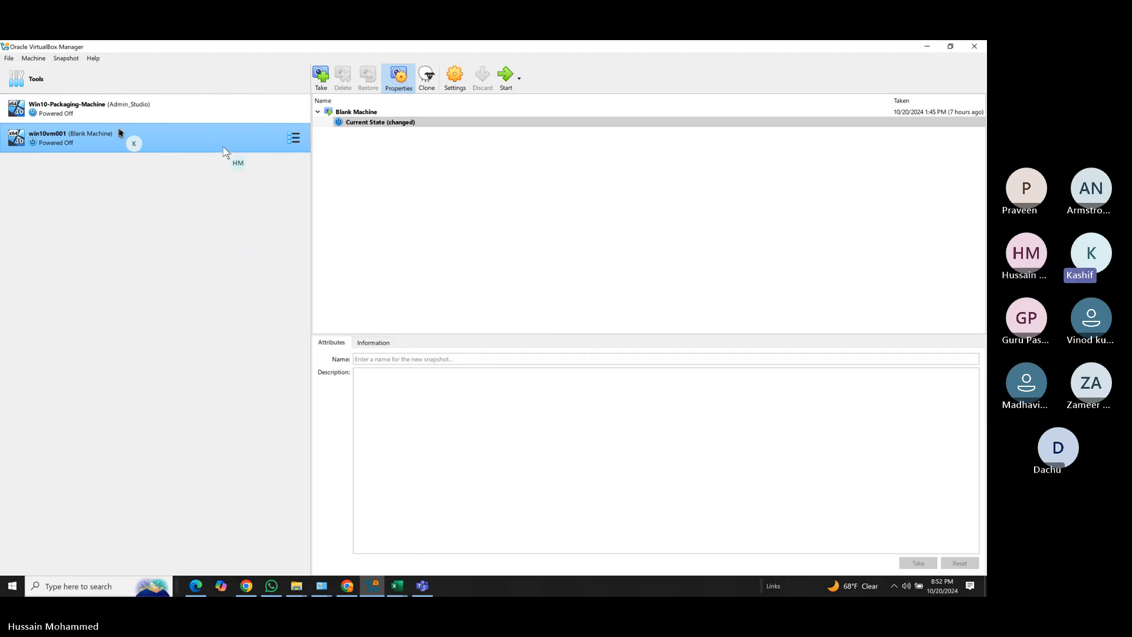
Minimize VirtualBox Manager to check the admin center, then bring the manager back in front.
left_click(929, 49)
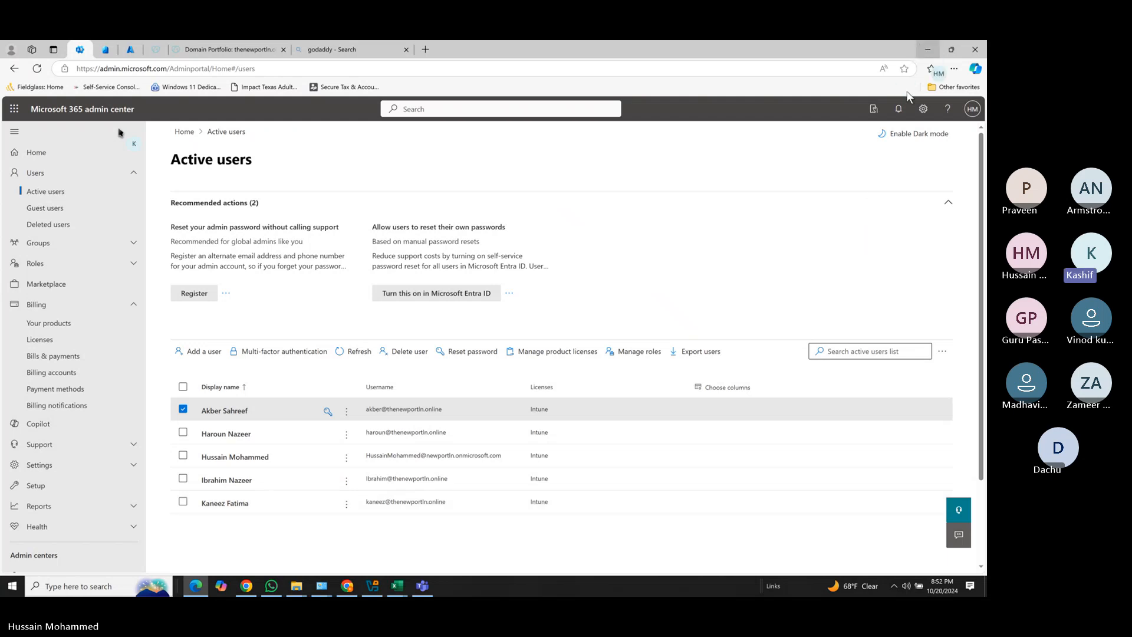
left_click(375, 588)
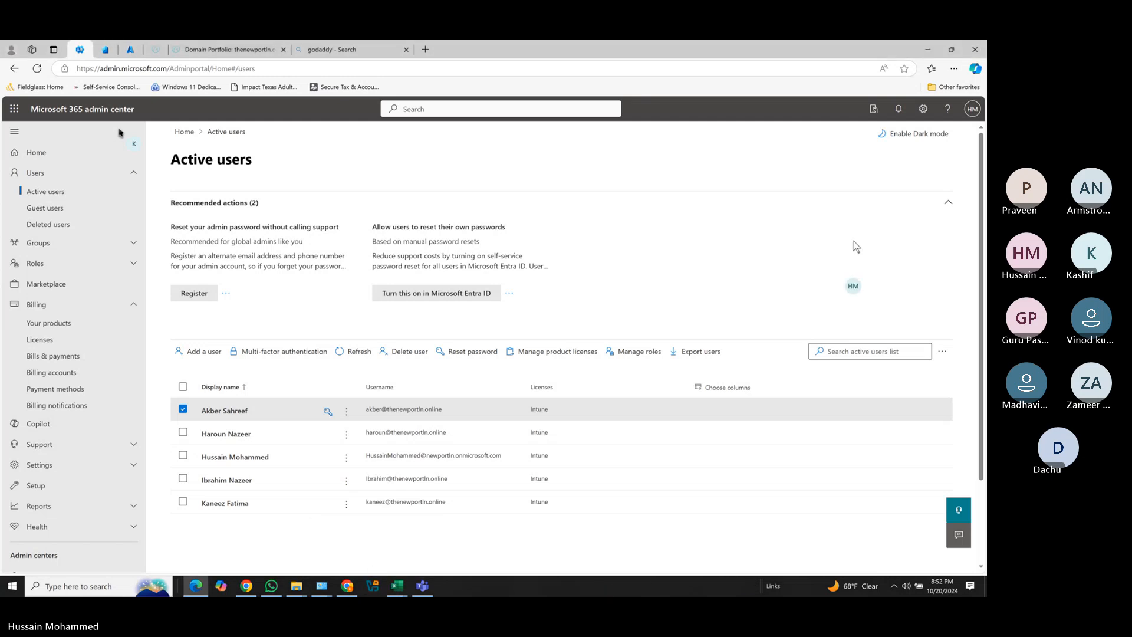
left_click(537, 583)
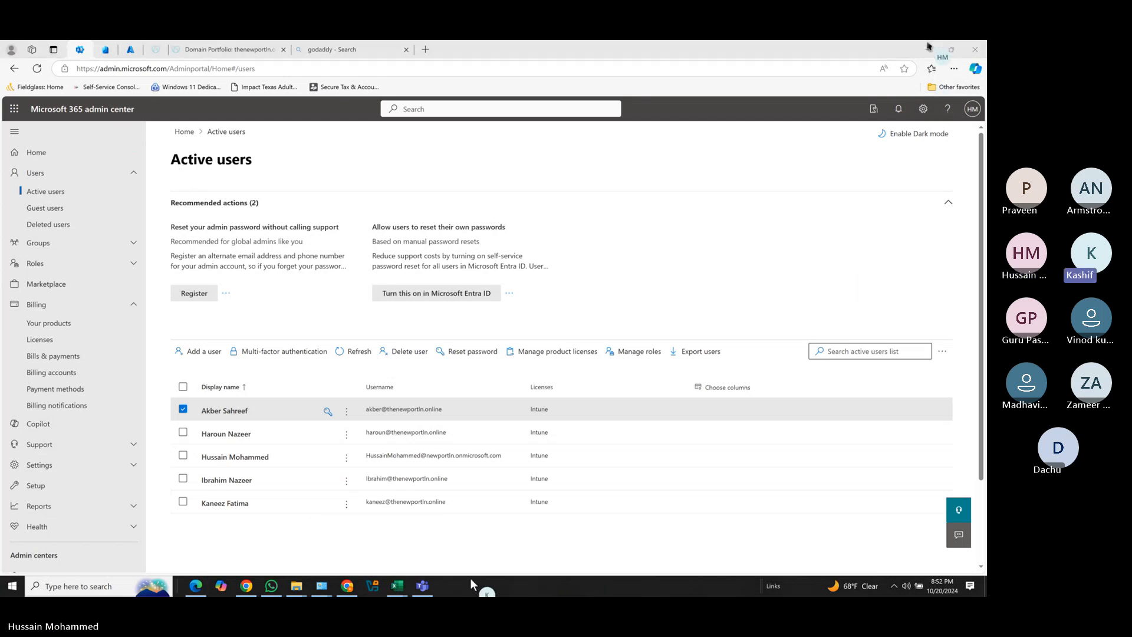
left_click(372, 586)
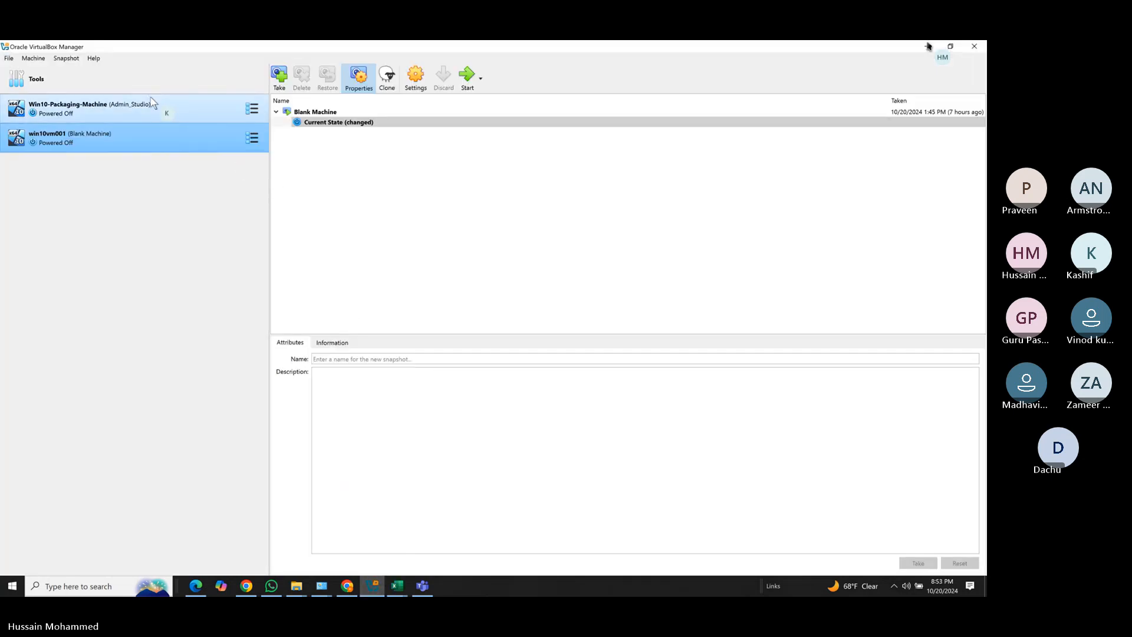
Restore win10vm001 to its Blank Machine snapshot, confirm, and start the machine.
left_click(134, 115)
left_click(136, 138)
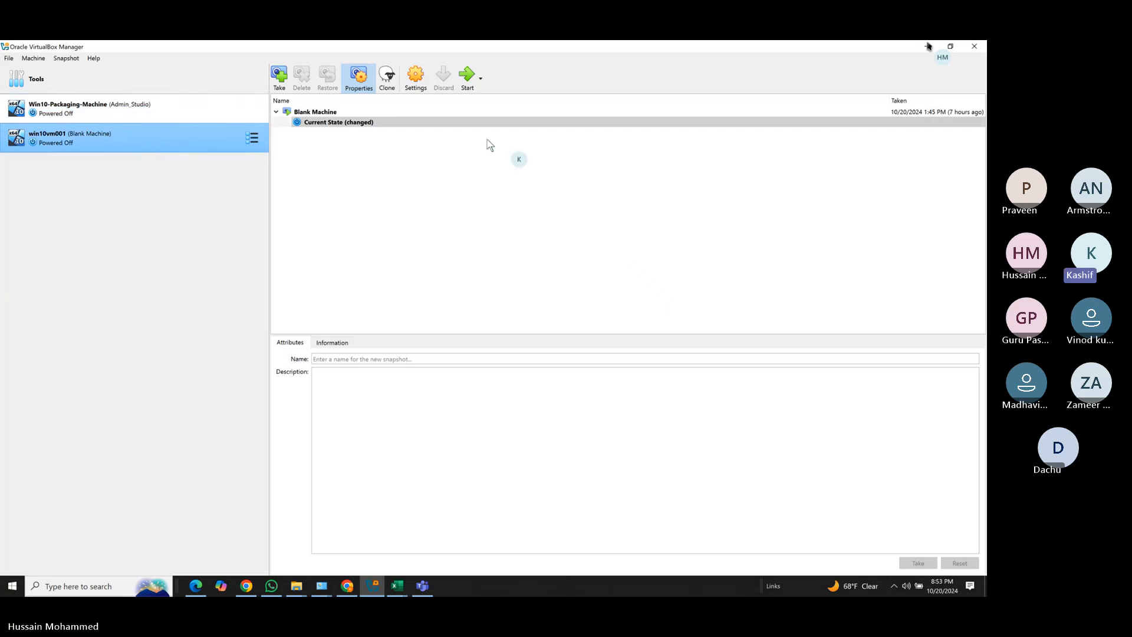
left_click(321, 112)
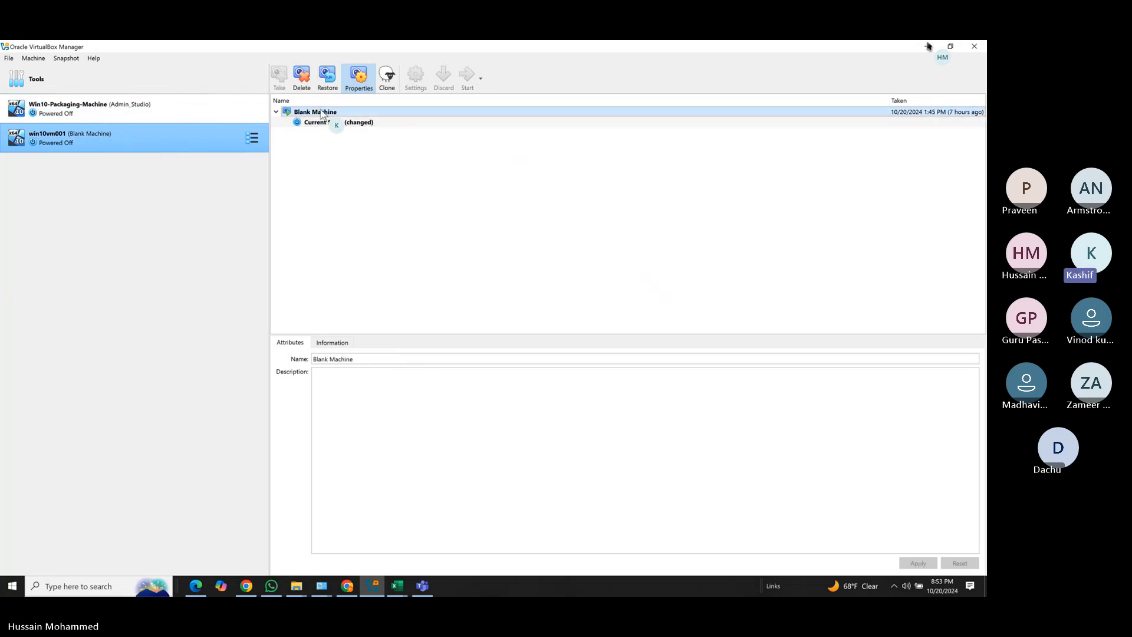
left_click(327, 77)
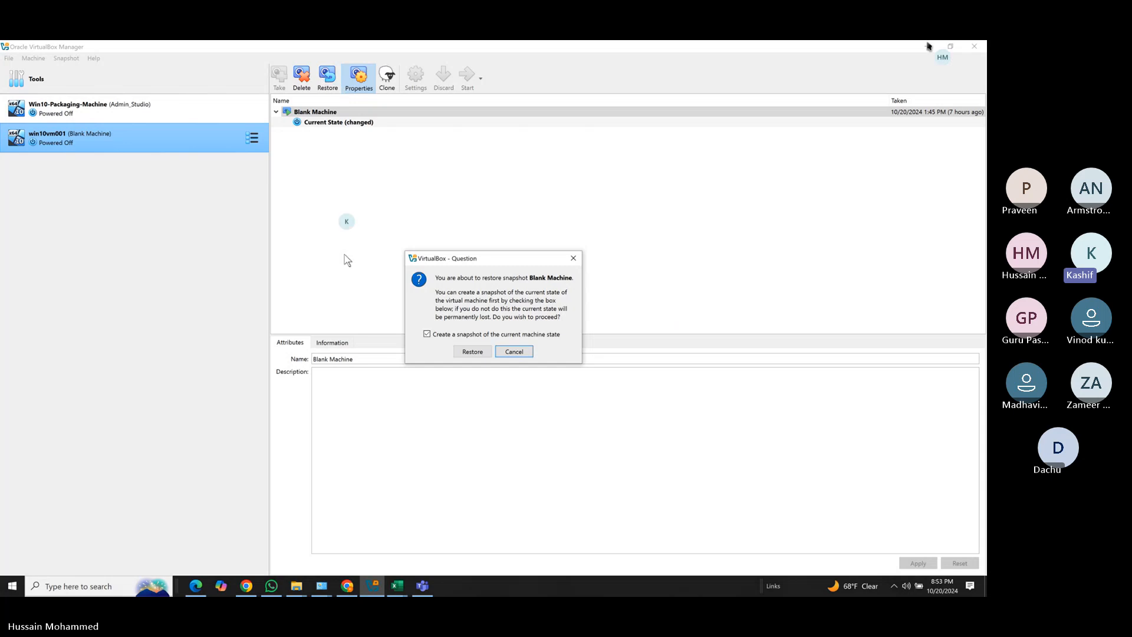
left_click(472, 351)
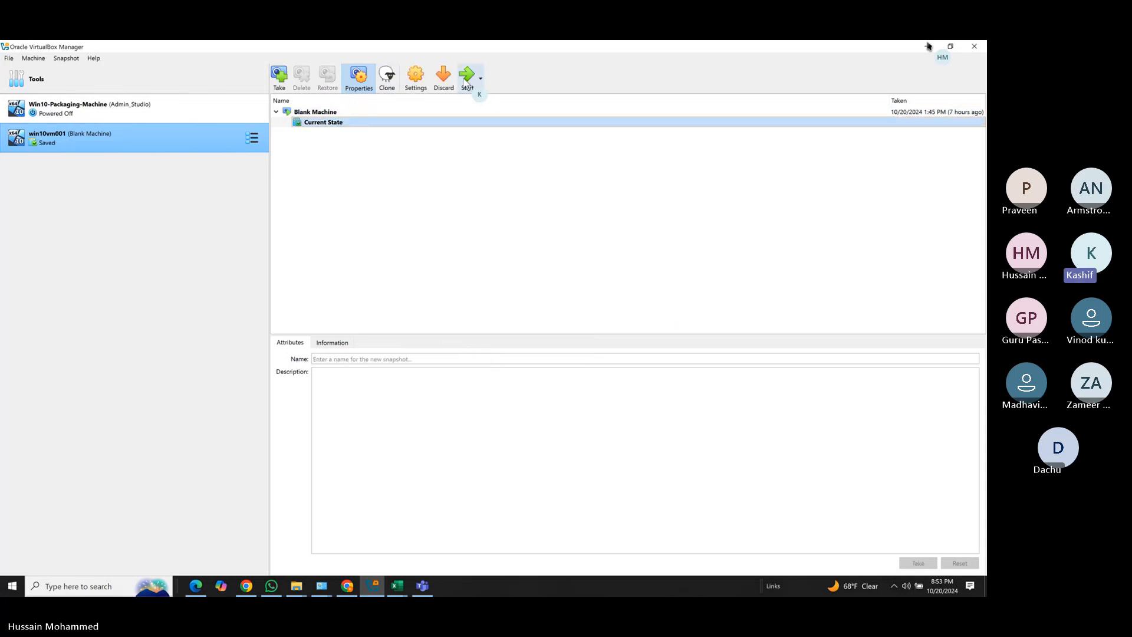
left_click(466, 82)
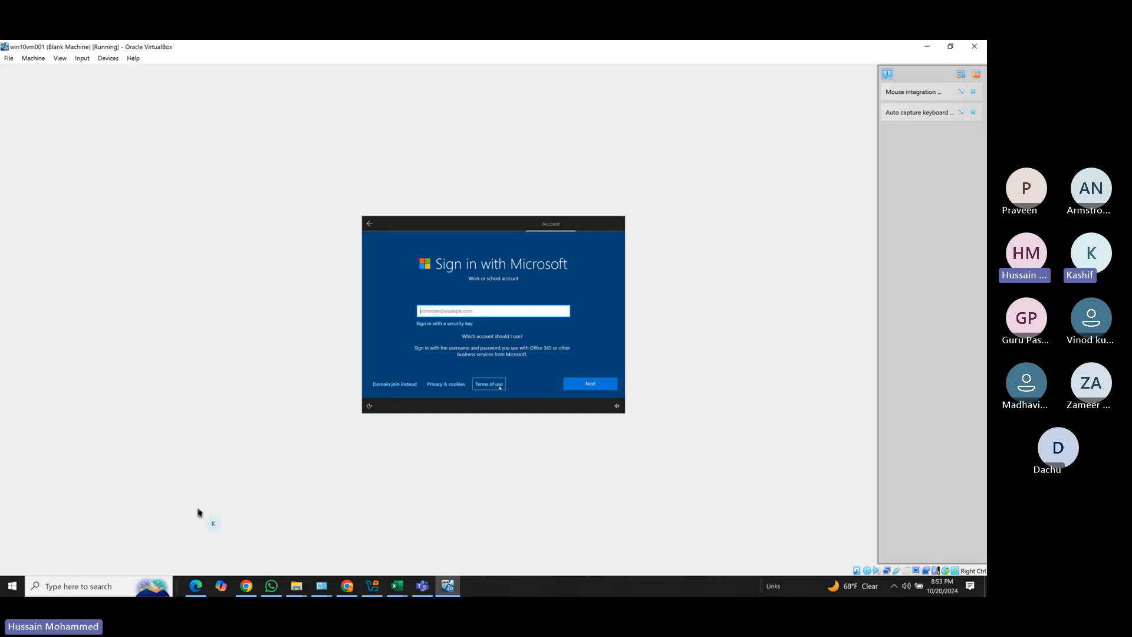
Back on the VM's sign-in screen, enter the work account e-mail and continue to the password page.
left_click(197, 585)
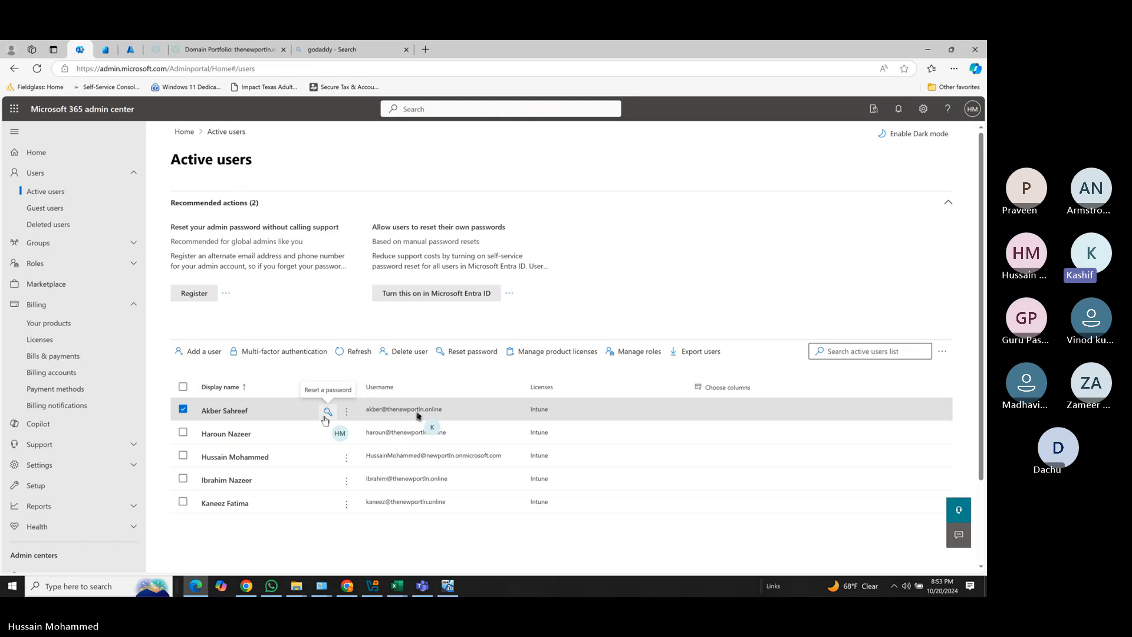
left_click(448, 585)
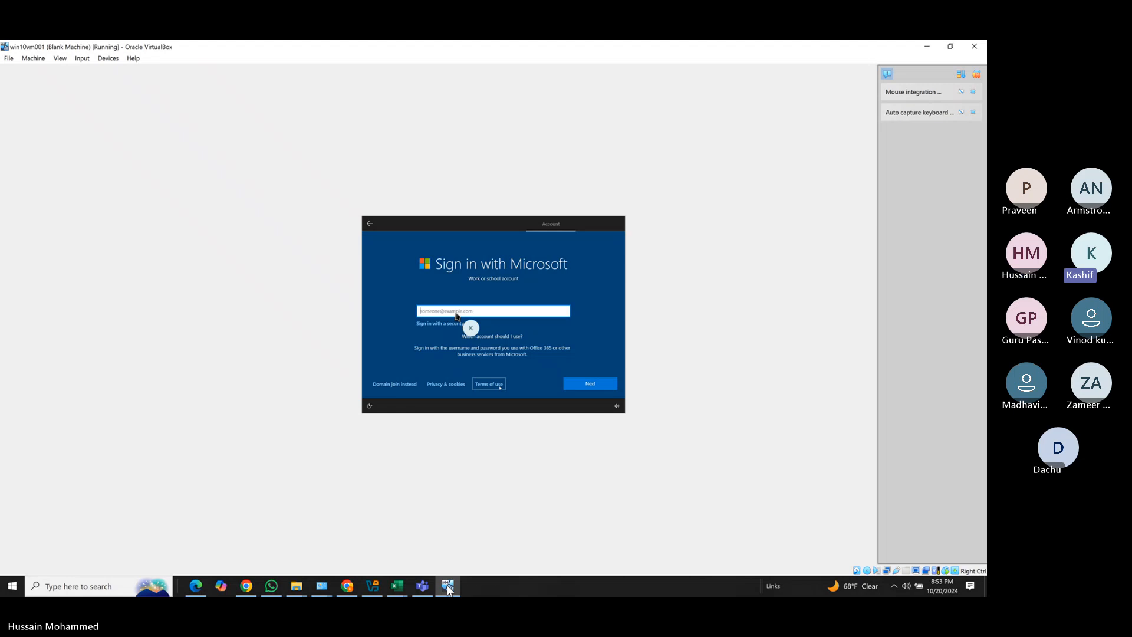
left_click(579, 382)
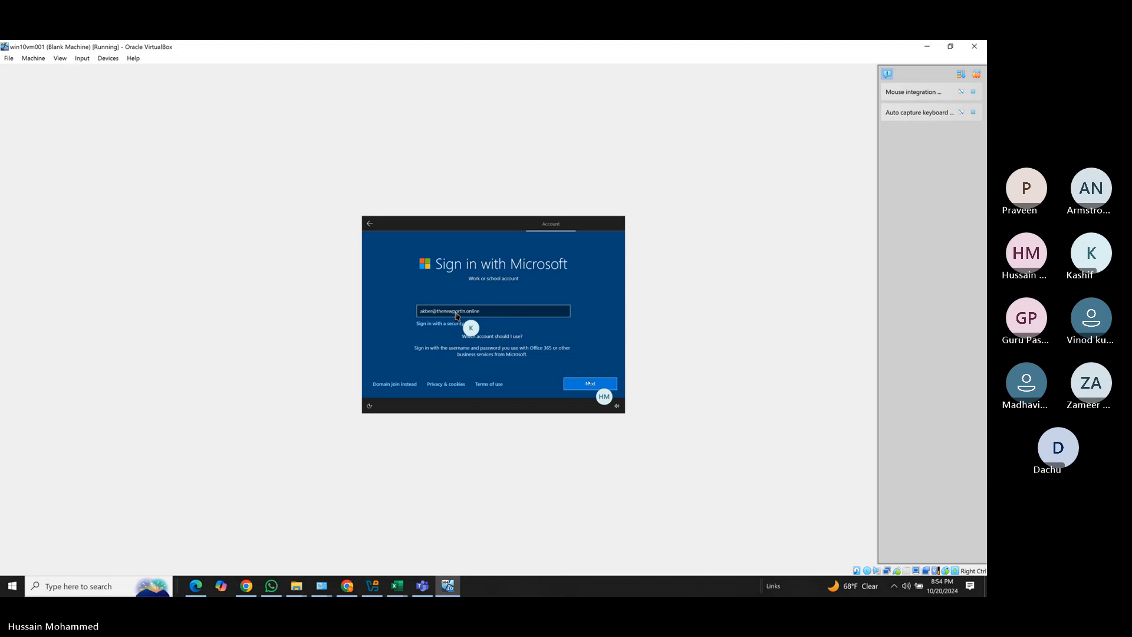
left_click(588, 386)
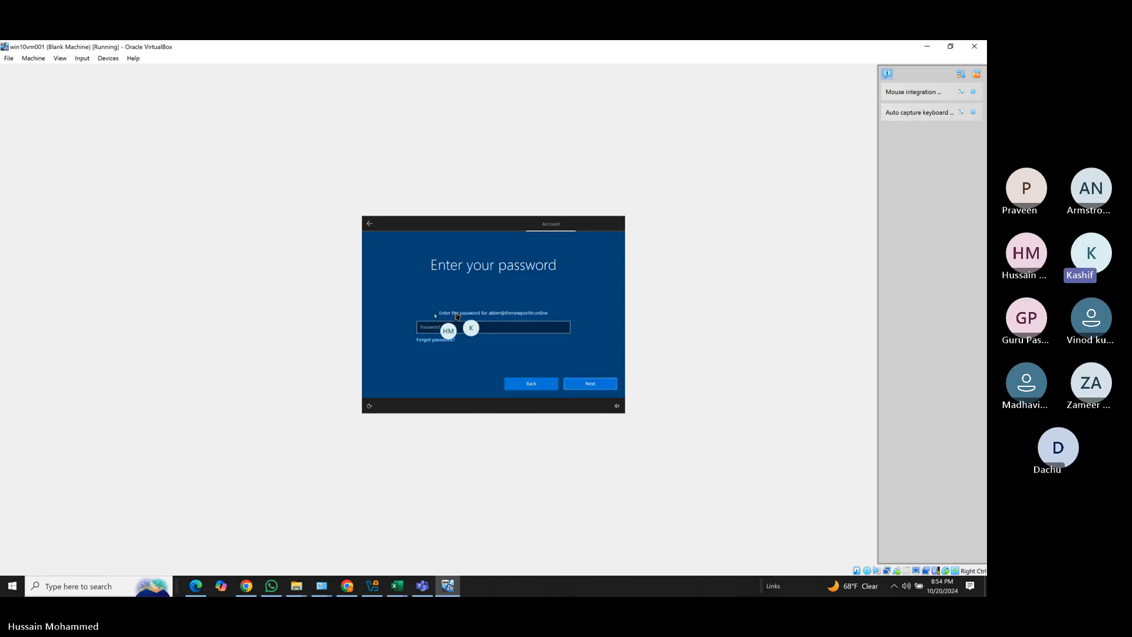
Submit the password twice, both rejected, then bring the admin center's Active users page forward.
left_click(437, 325)
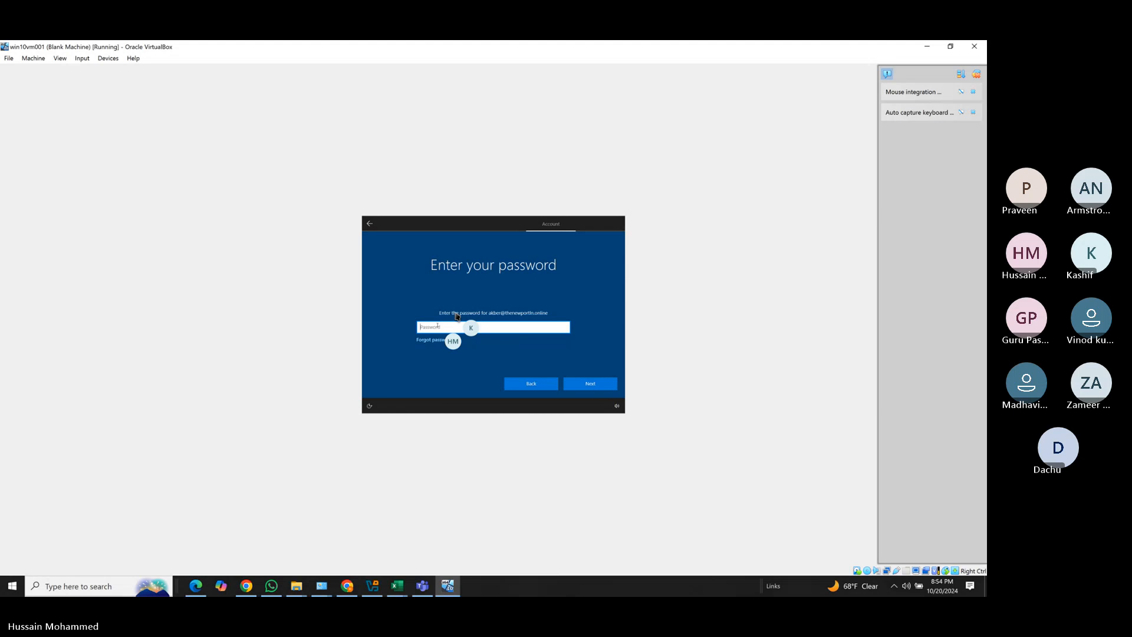
type("••")
left_click(575, 384)
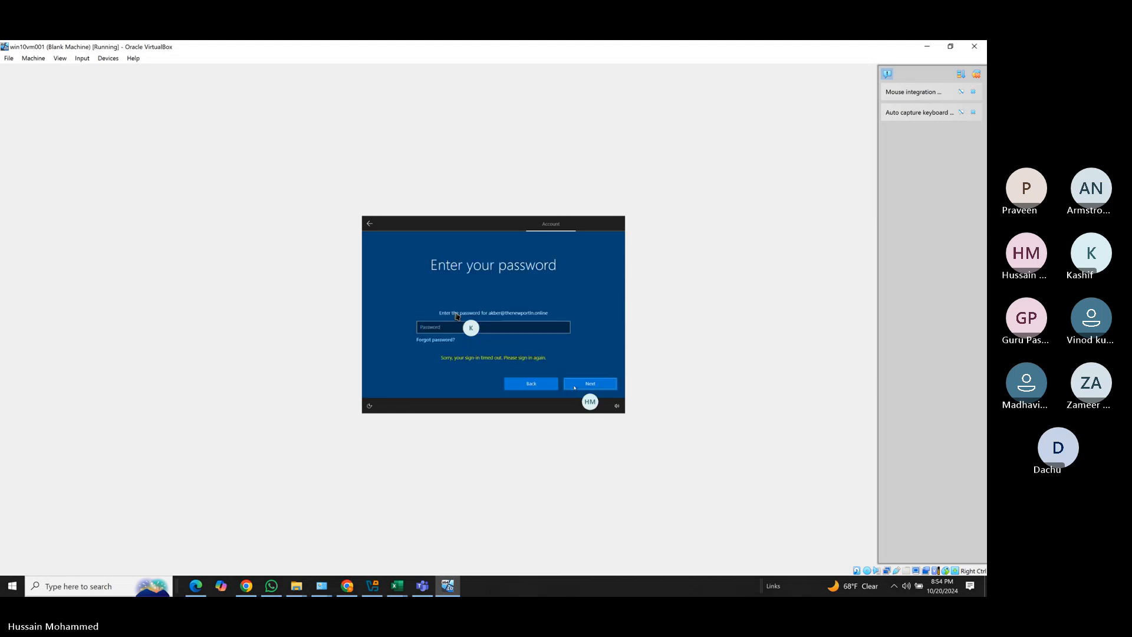
left_click(432, 326)
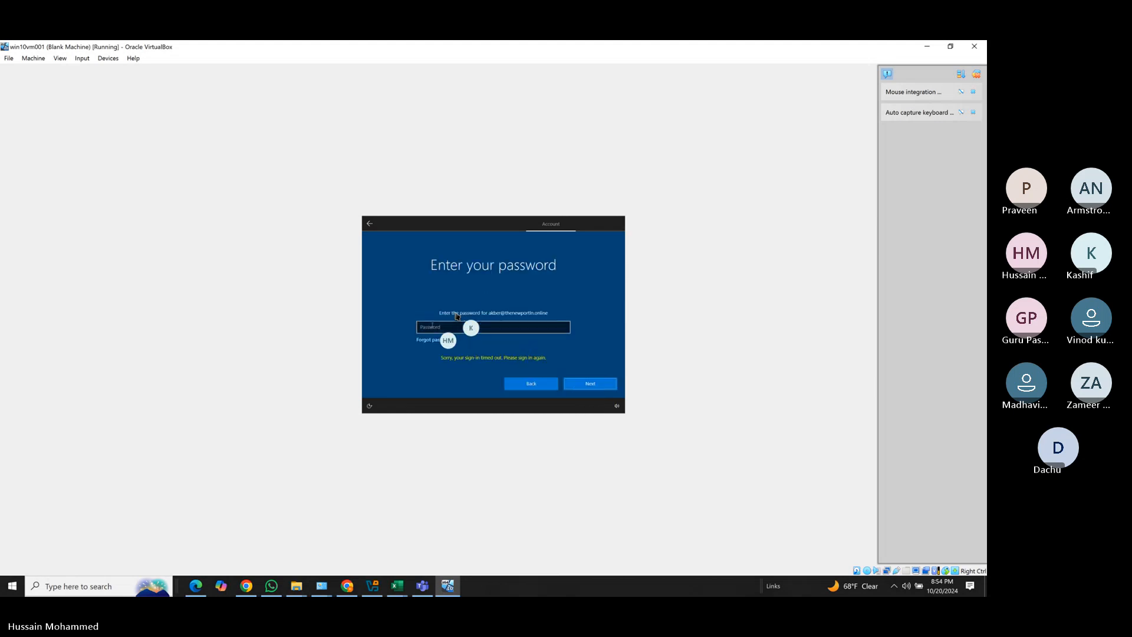
type("•")
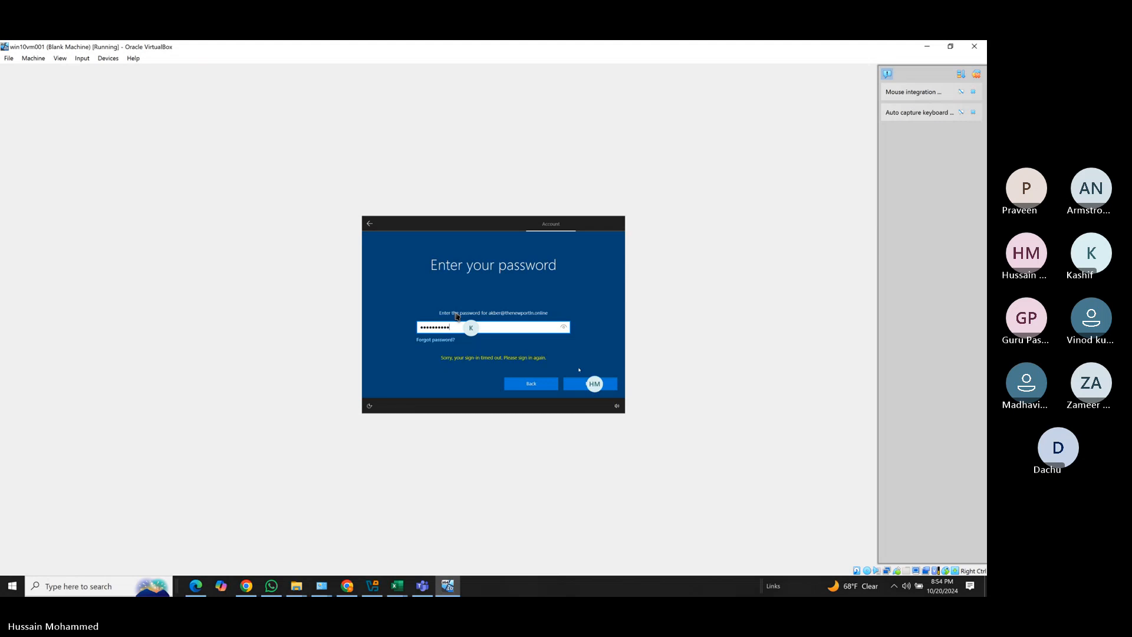
left_click(580, 383)
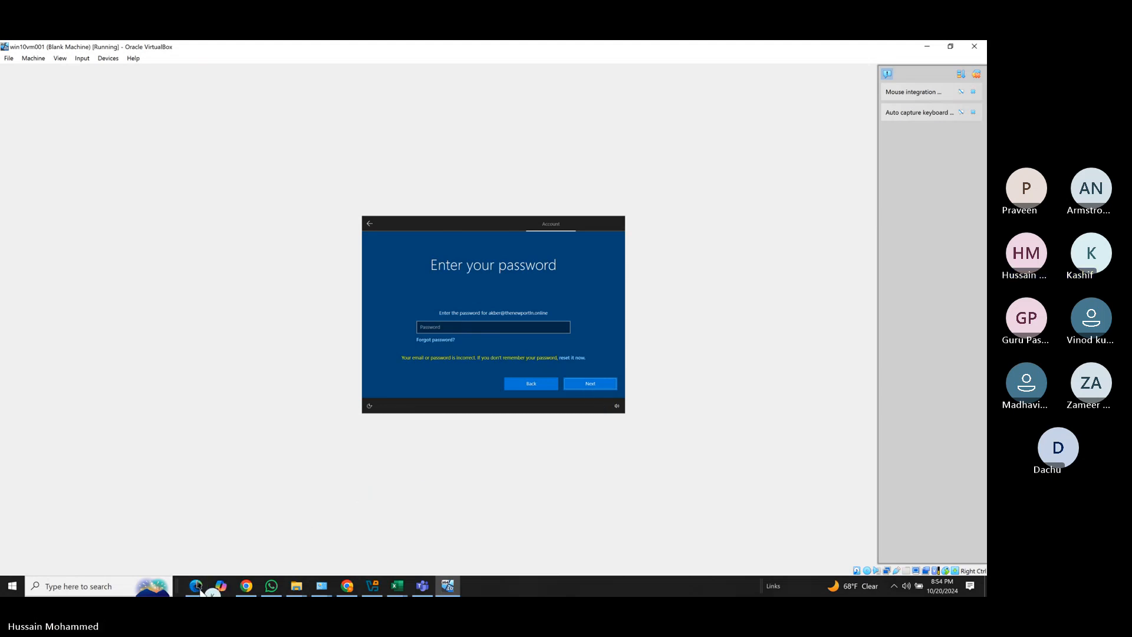
left_click(200, 589)
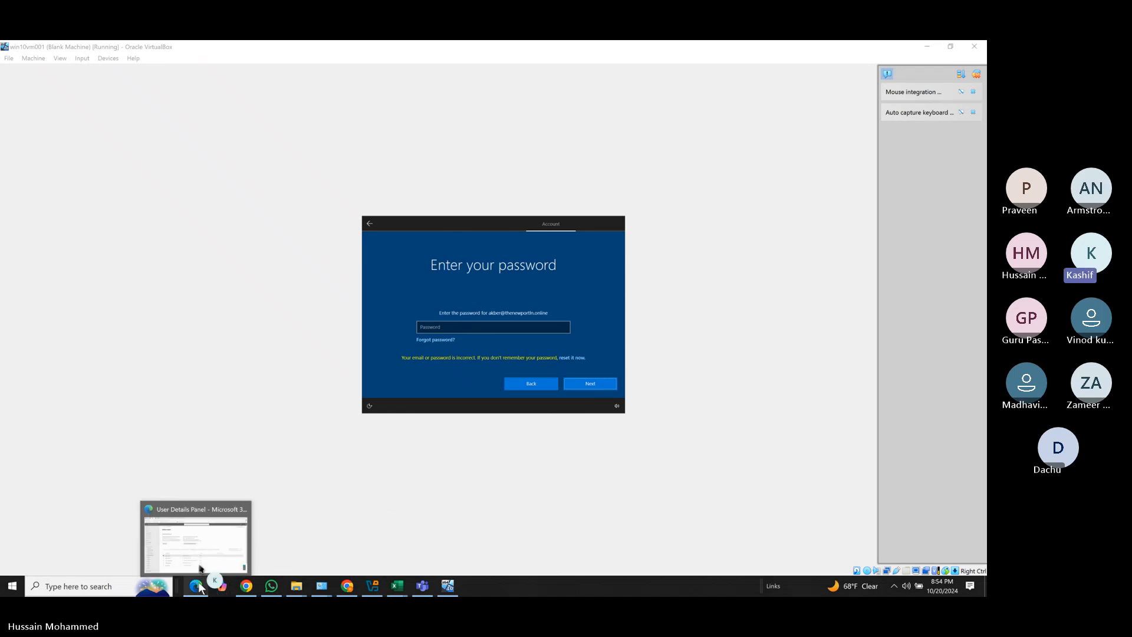
left_click(199, 585)
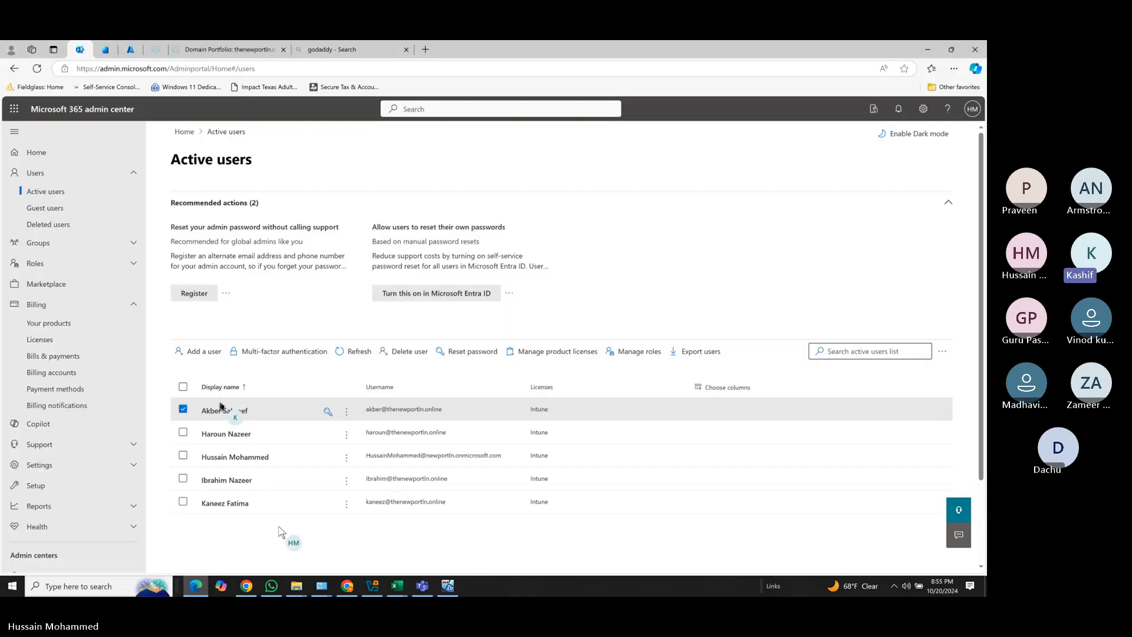
Reset the user's password again with the revealed manual password, close the confirmation, return to the VM.
left_click(470, 352)
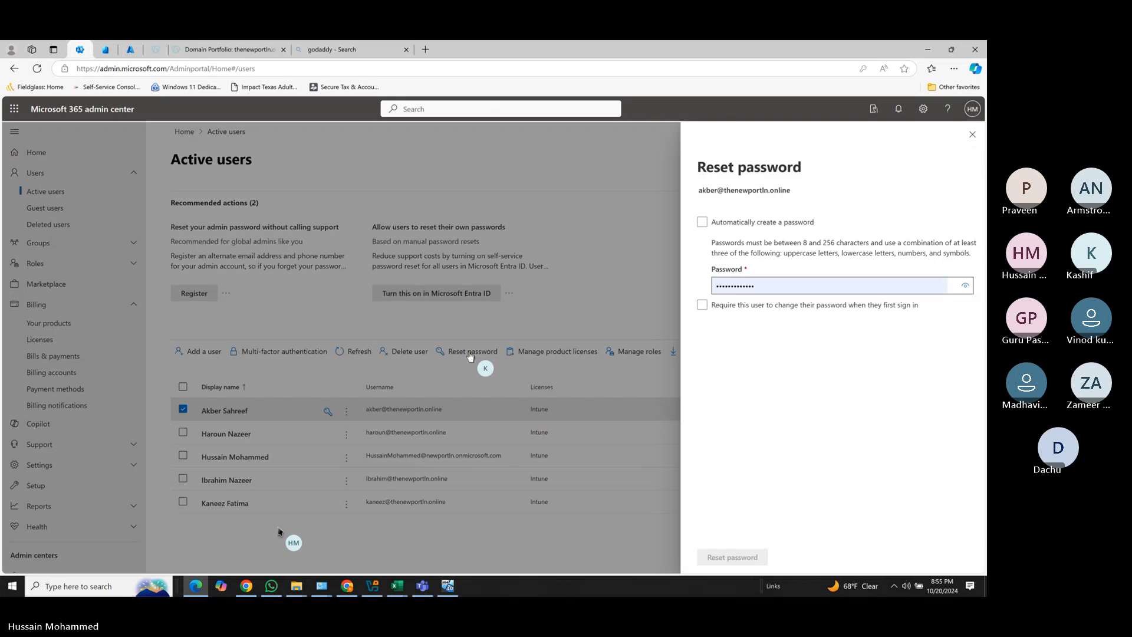
left_click(744, 283)
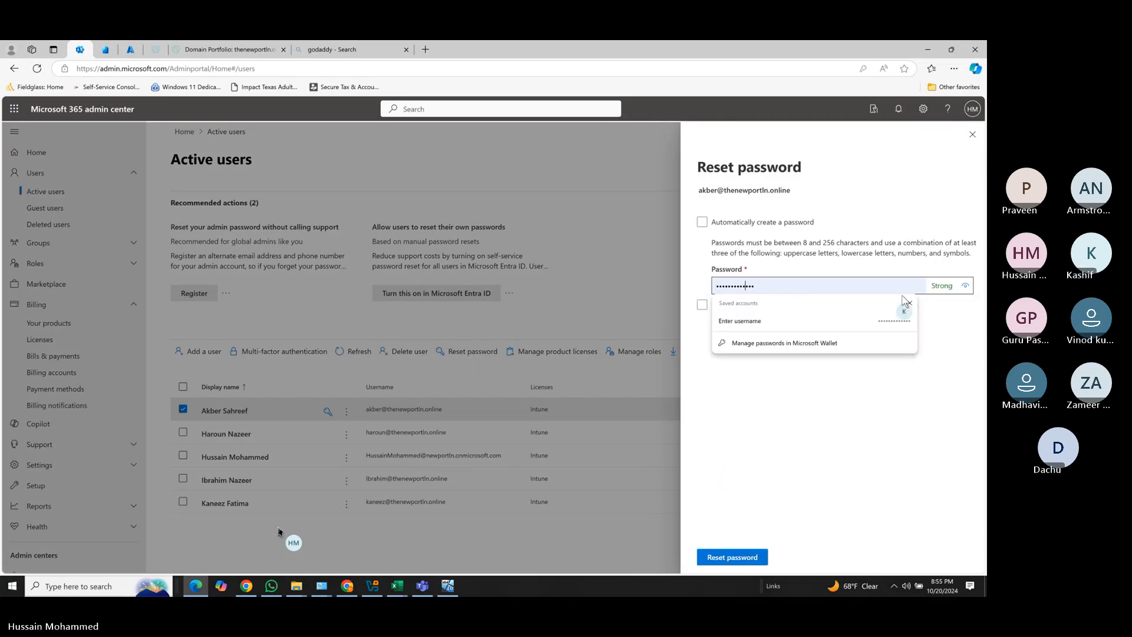
left_click(964, 286)
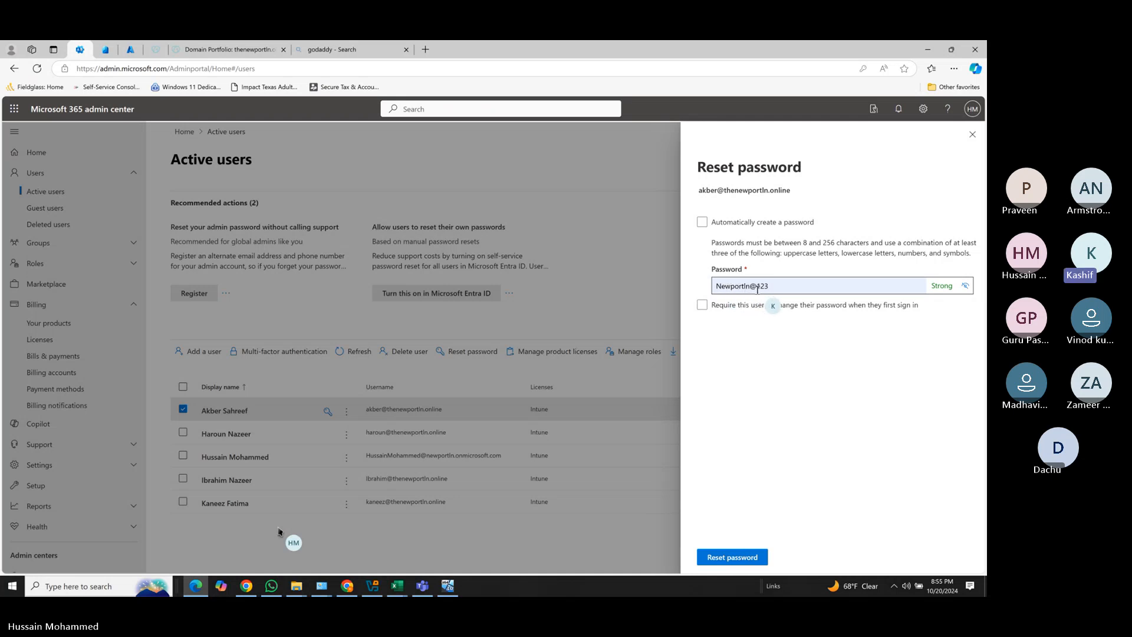
left_click_drag(777, 286, 709, 288)
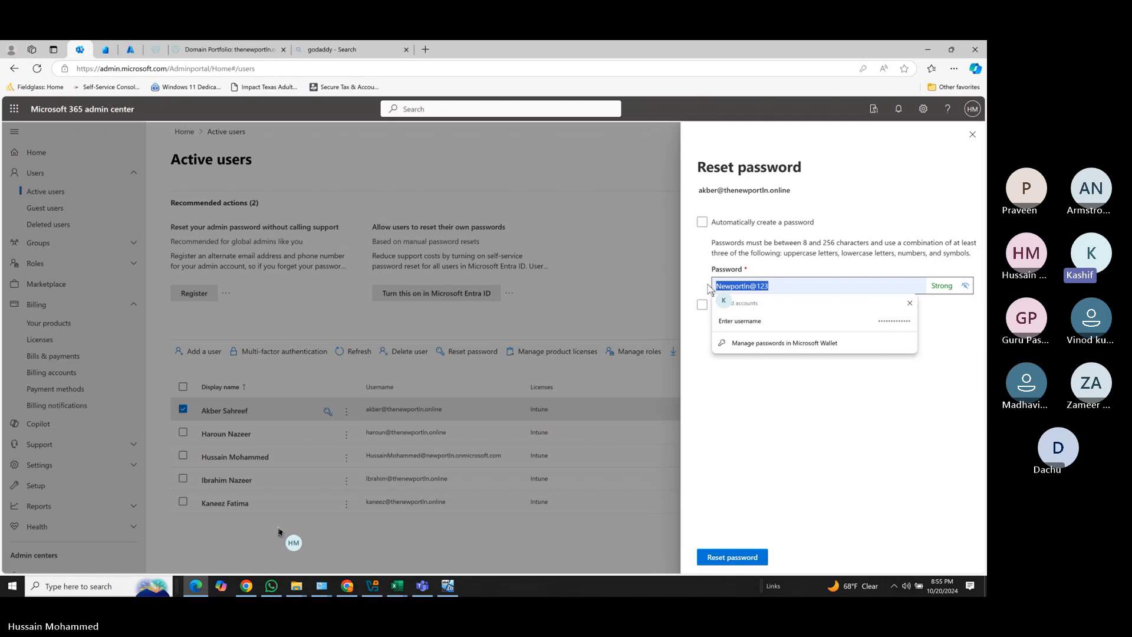
left_click(708, 470)
left_click(712, 551)
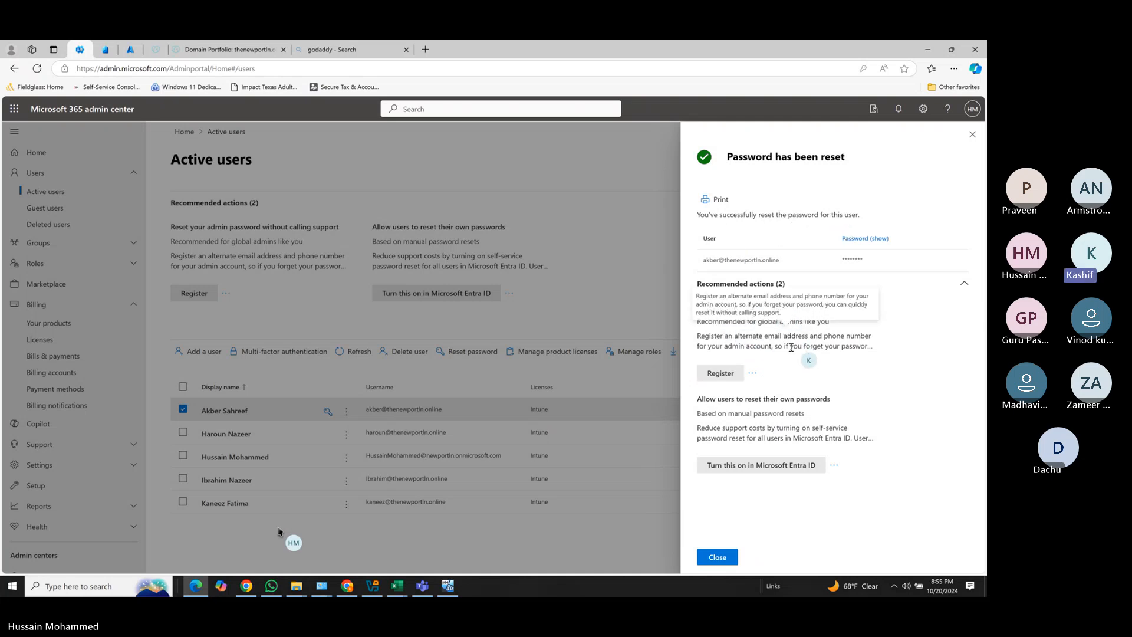
left_click(713, 561)
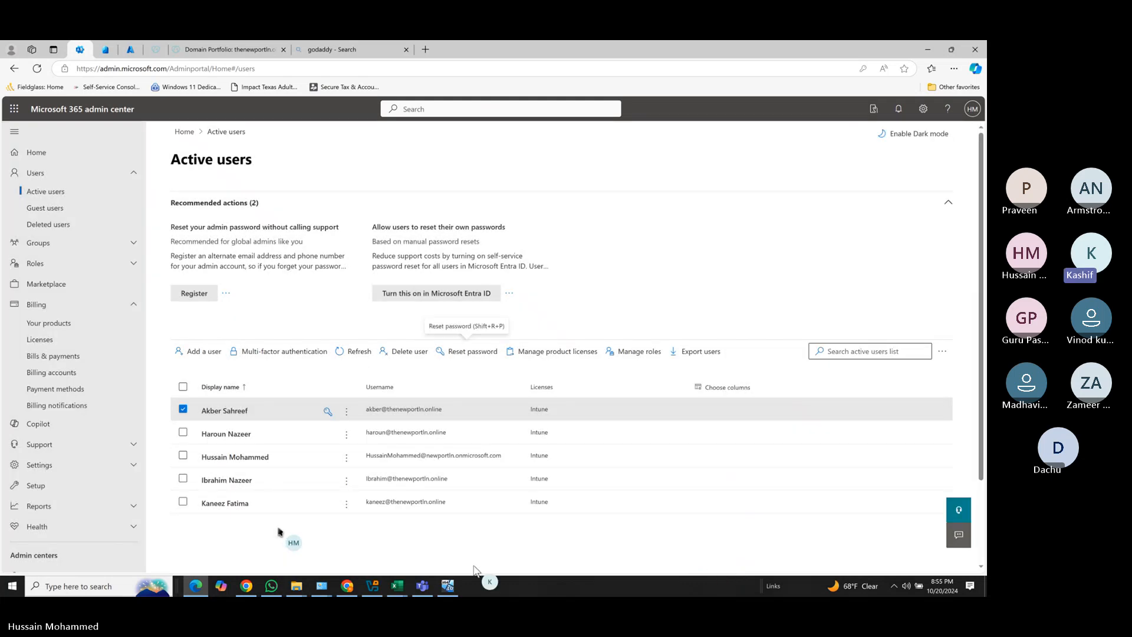
left_click(448, 585)
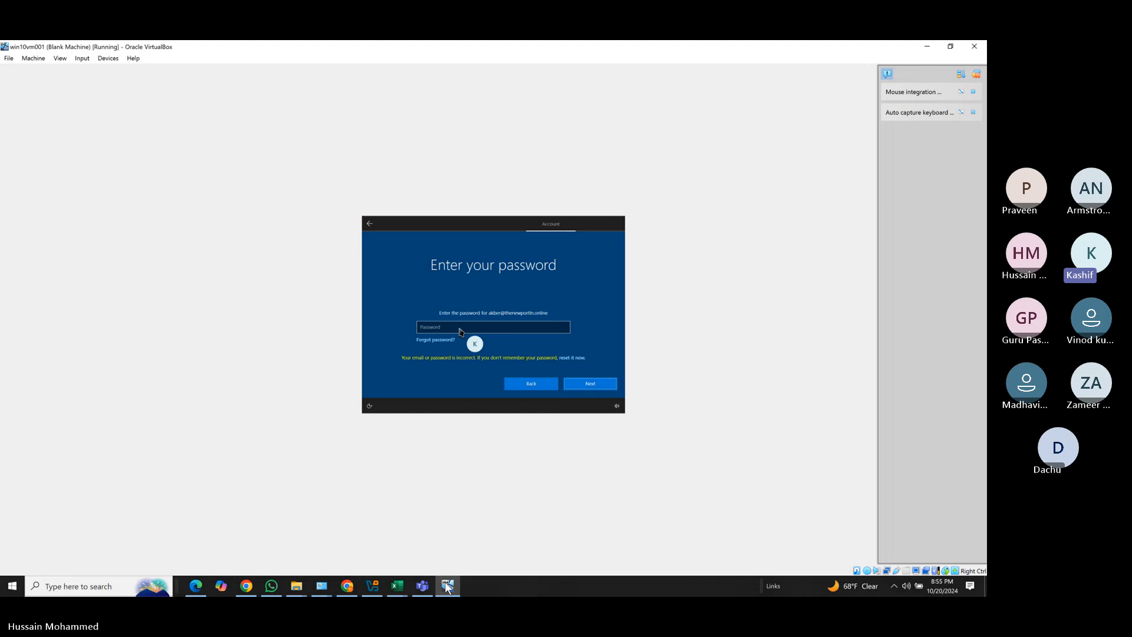
Sign the VM in with the new password, accept the privacy settings, and minimize the VM window.
left_click(447, 585)
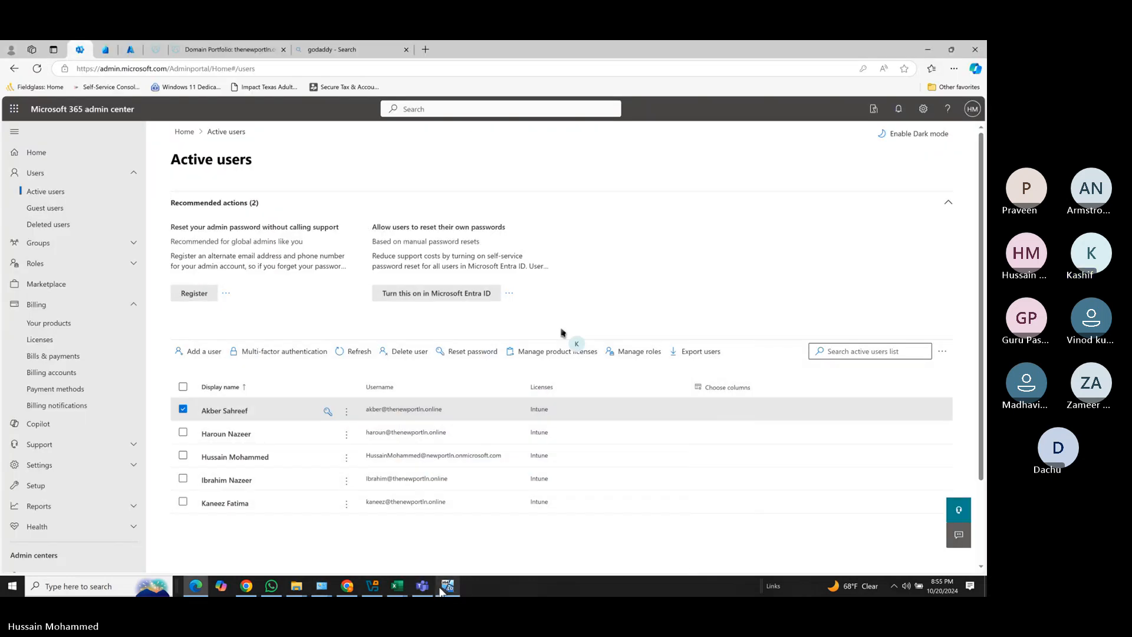
left_click(442, 587)
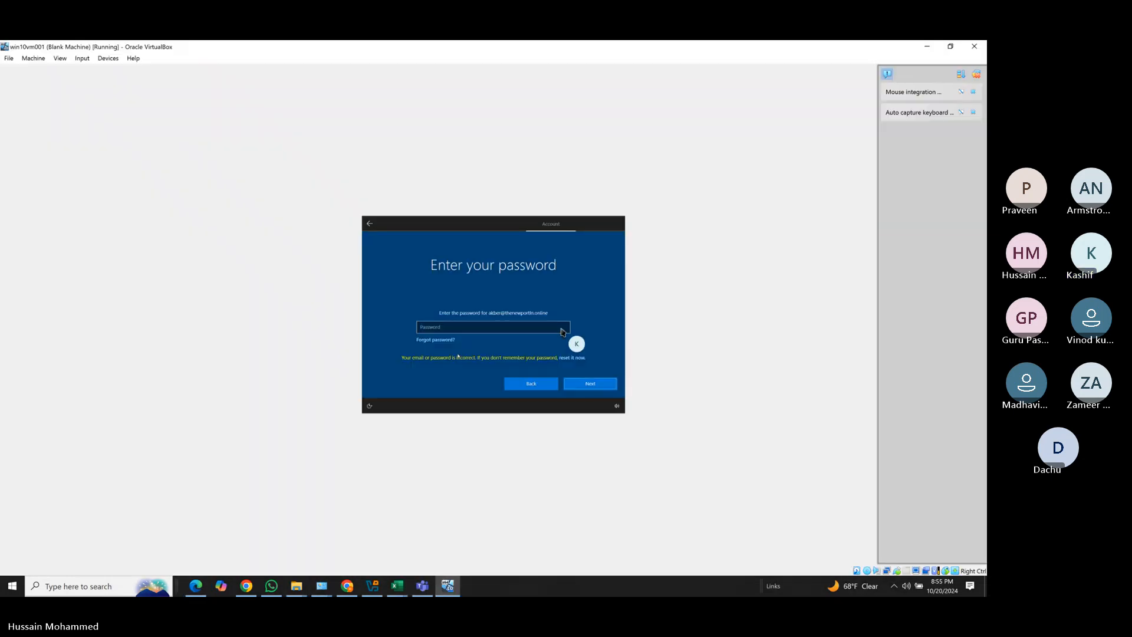
left_click(439, 327)
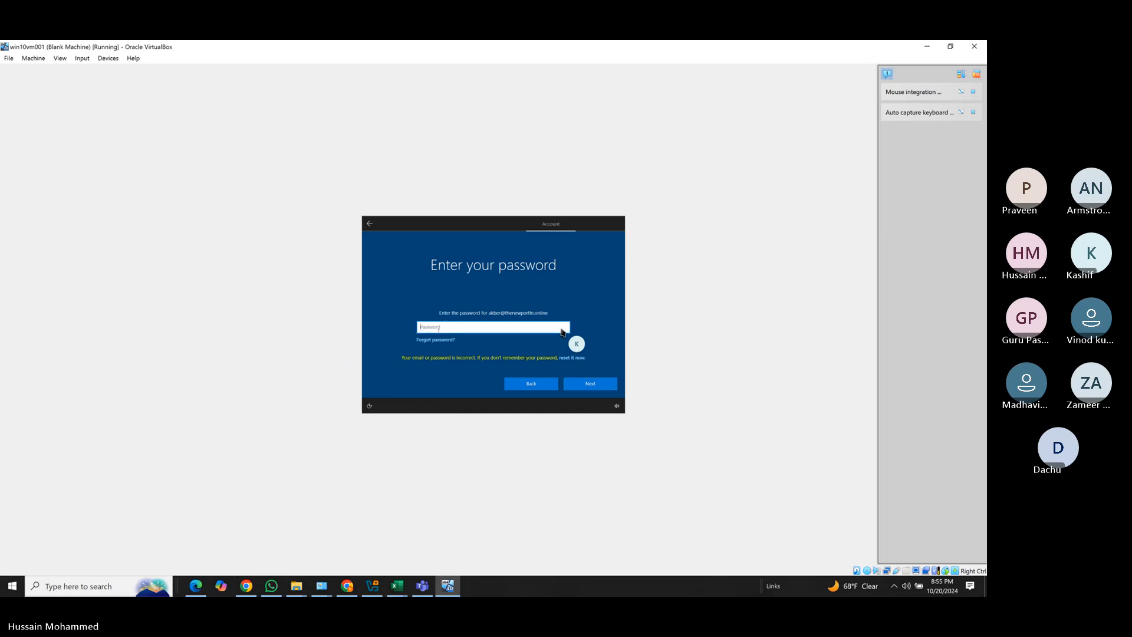
type("••••")
left_click(563, 328)
left_click(562, 329)
left_click(562, 329)
key("Return")
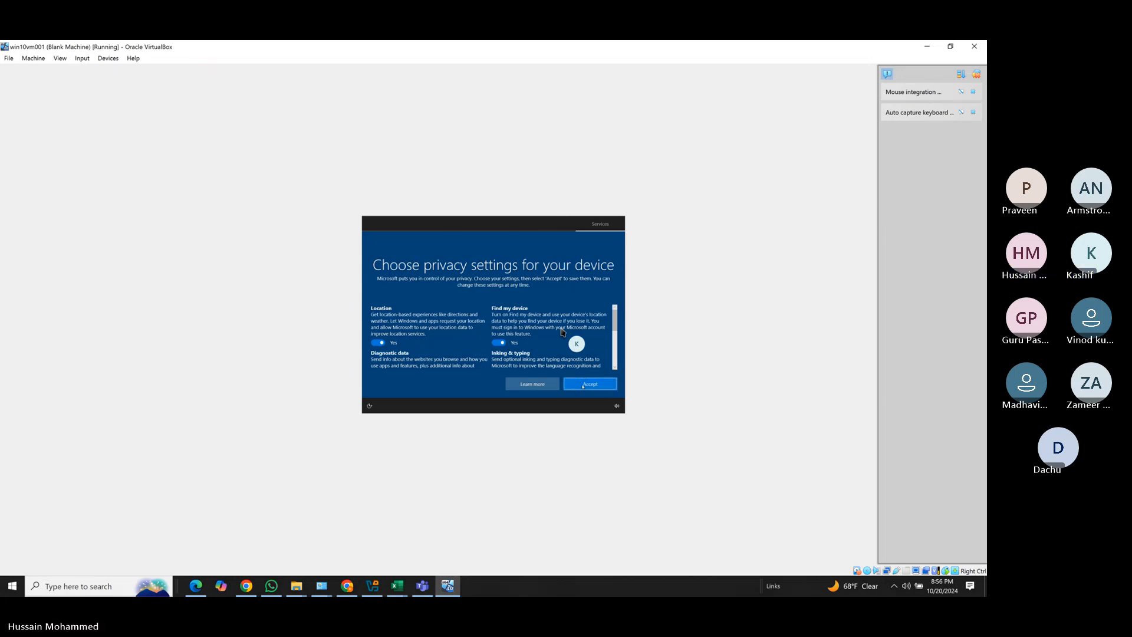
left_click(583, 386)
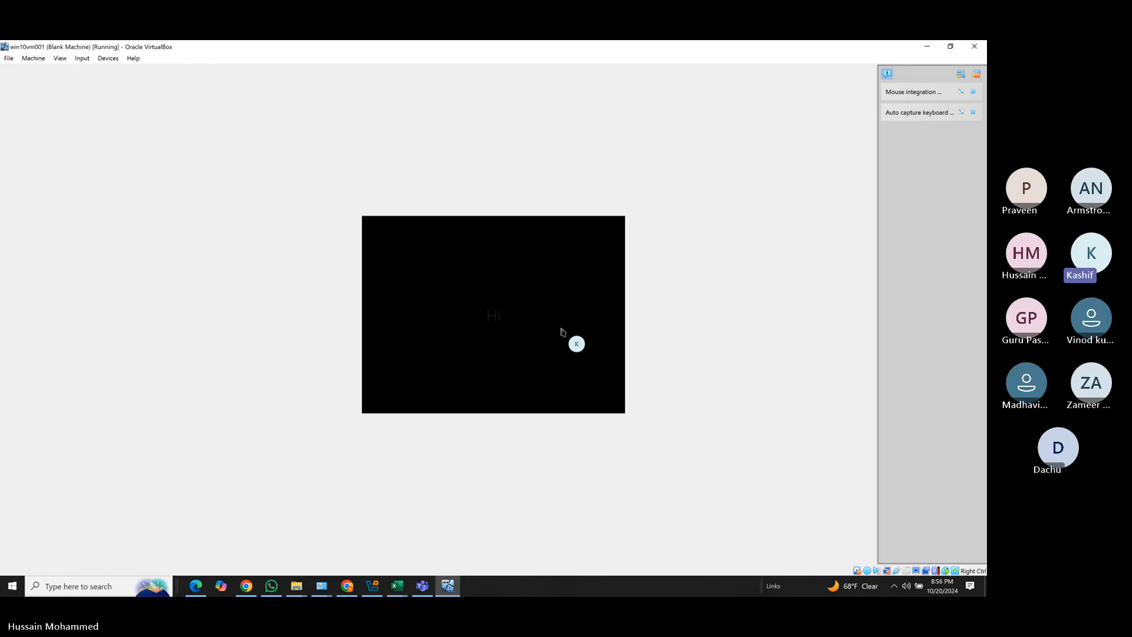
left_click(926, 46)
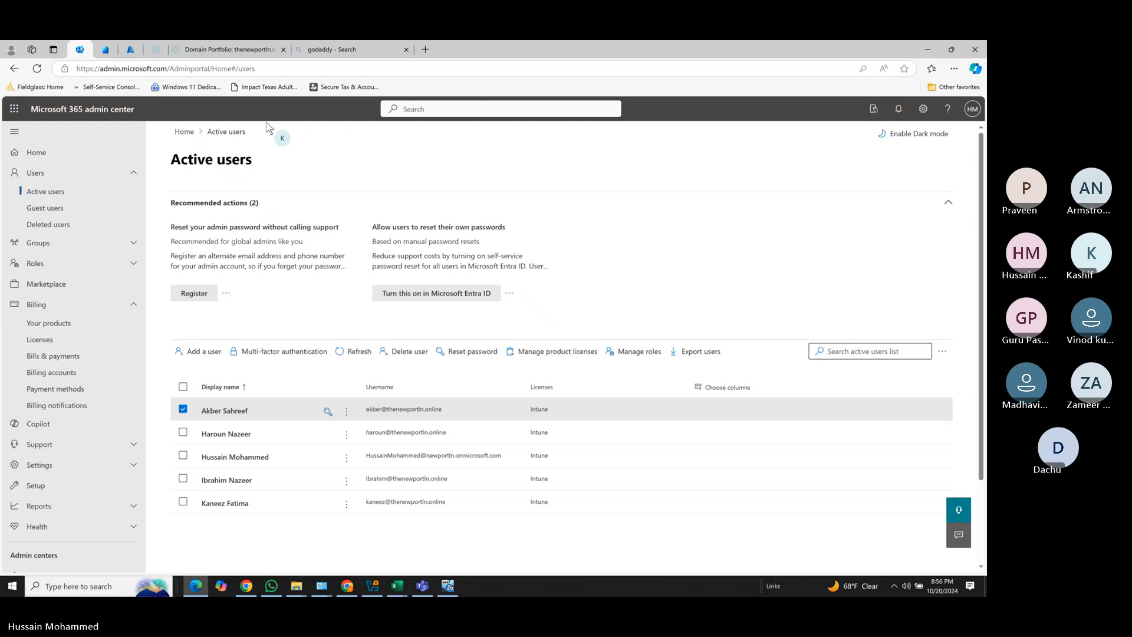
Open the work user from Entra's All users and view its sign-in logs showing six failures.
left_click(106, 52)
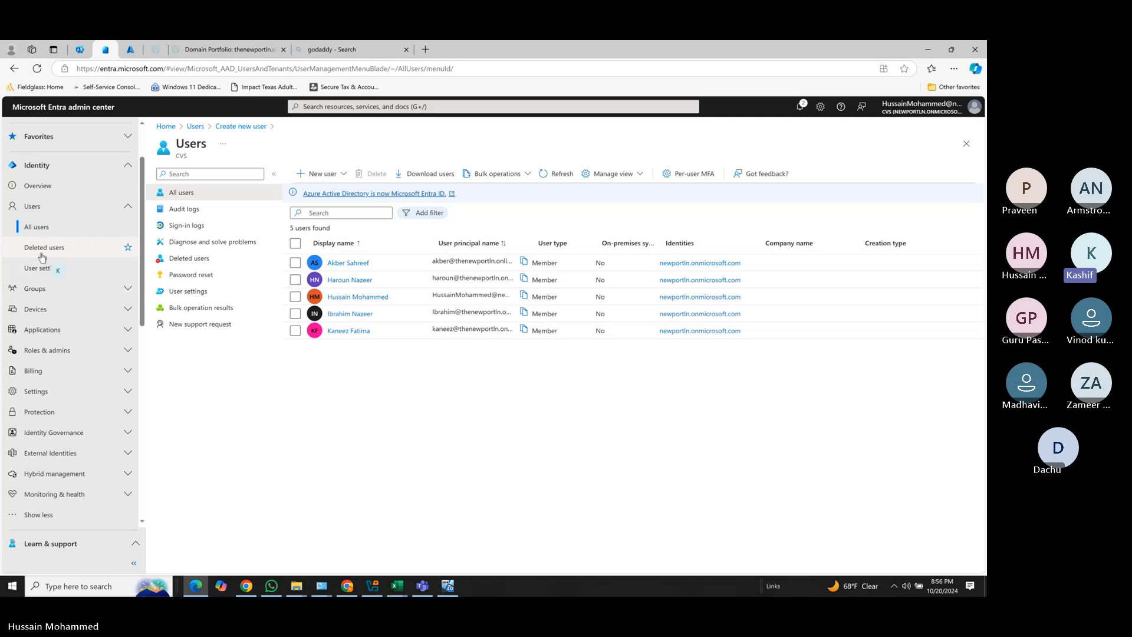
left_click(353, 263)
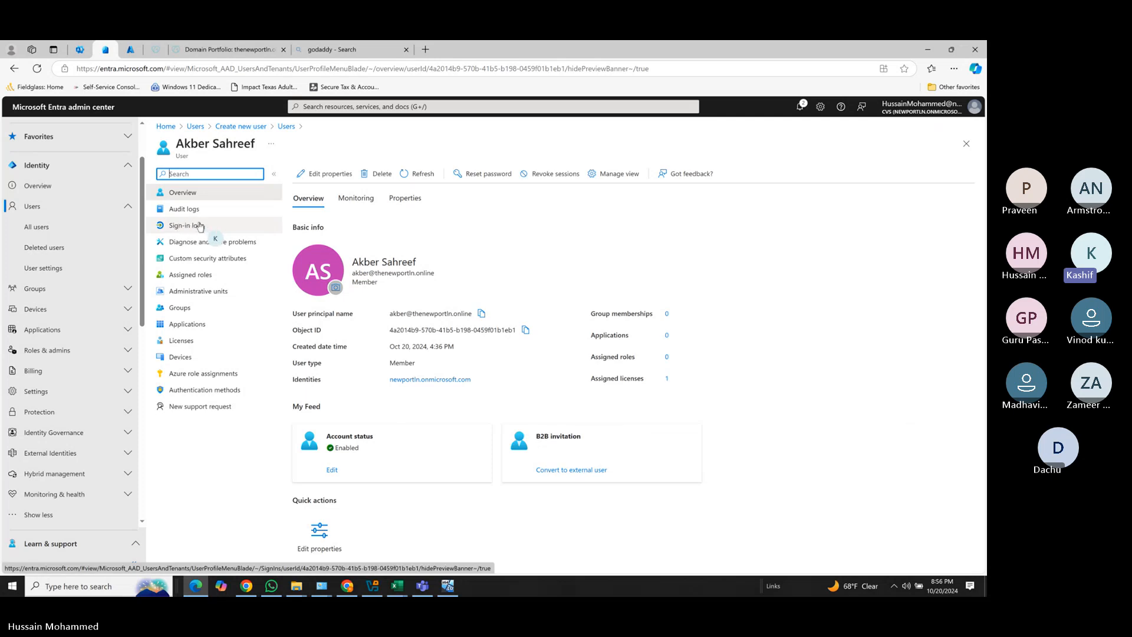
left_click(200, 227)
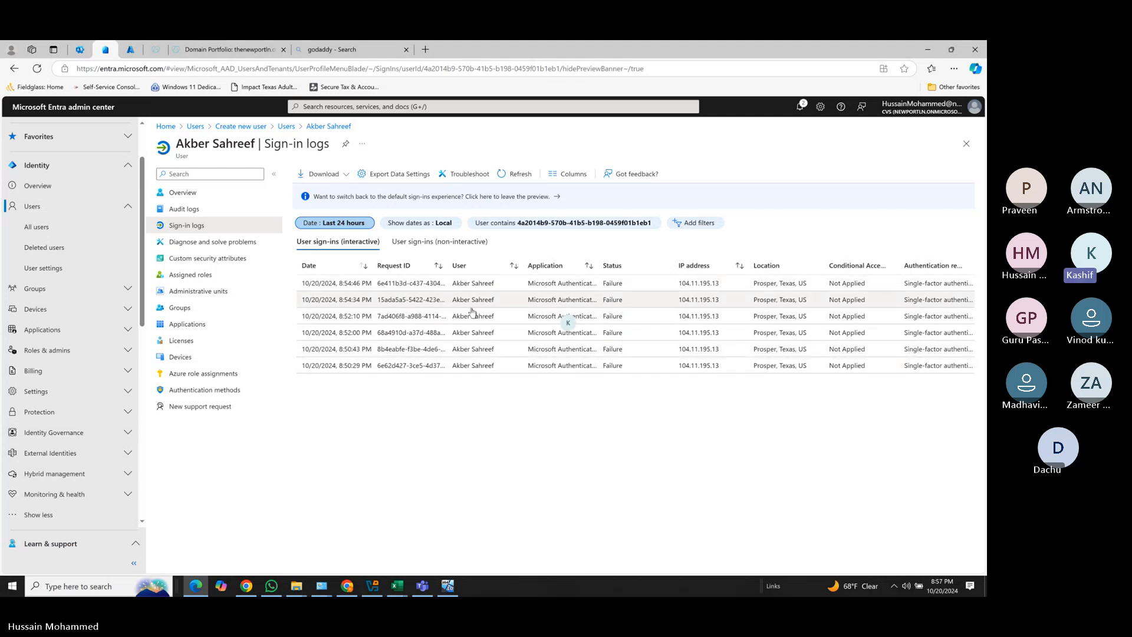
Open Devices > All devices to see DESKTOP-GTNF14M and widen the Join type column.
left_click(36, 310)
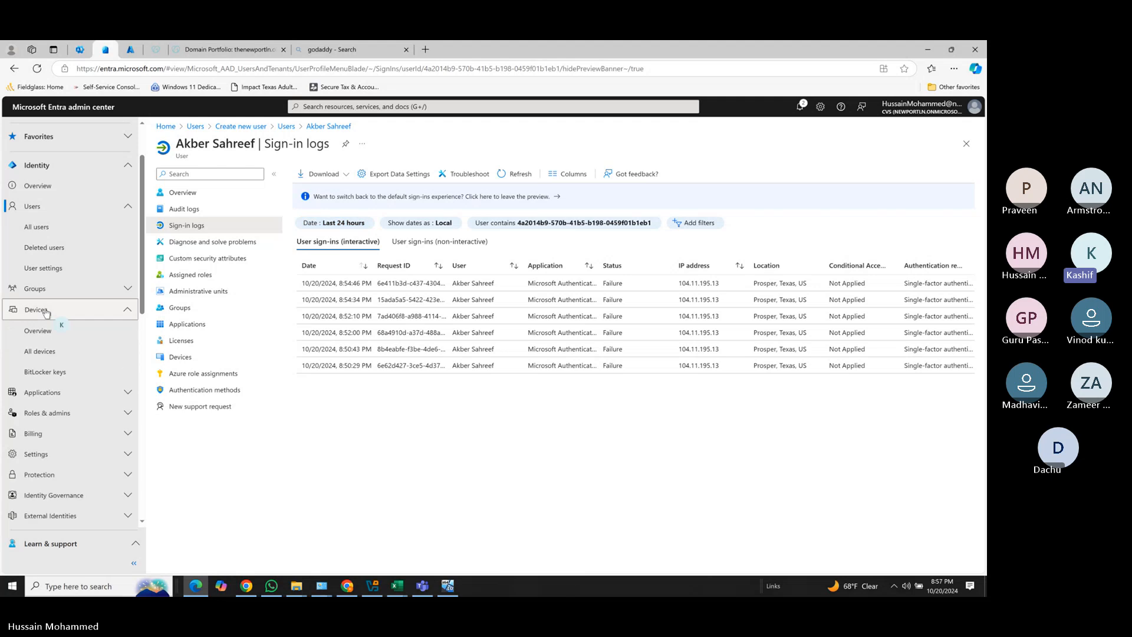
left_click(38, 351)
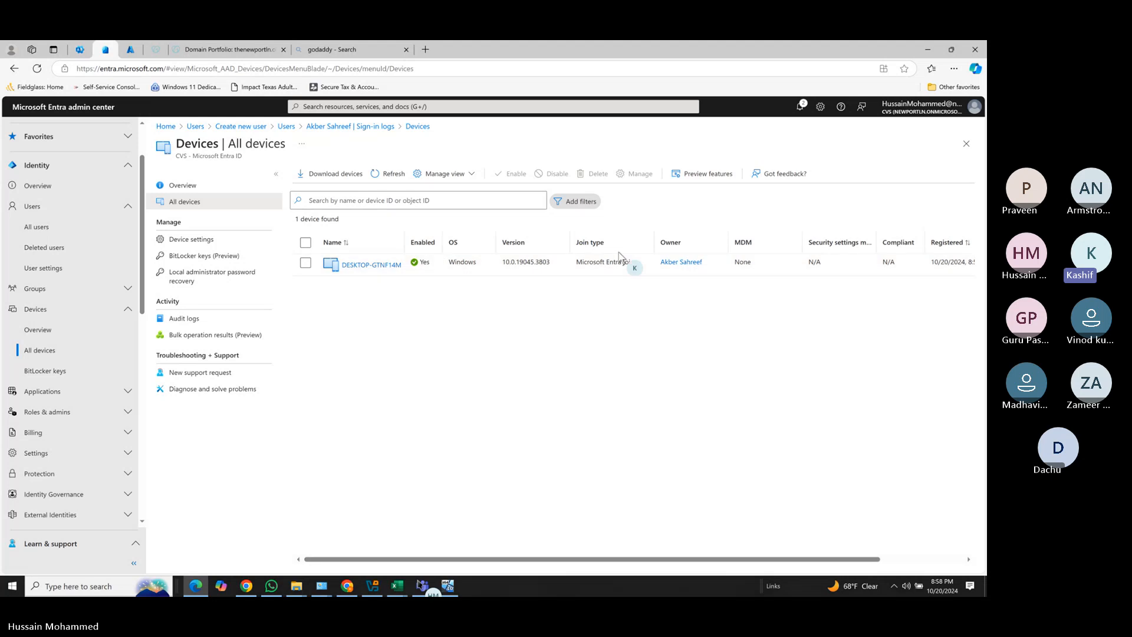
left_click_drag(655, 239, 690, 239)
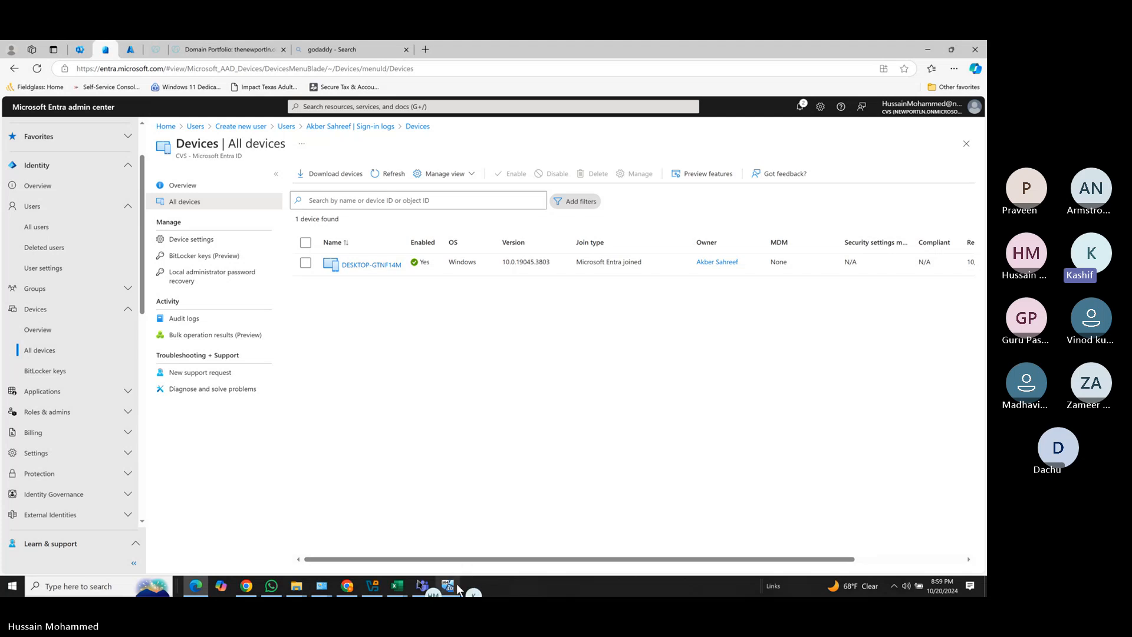
mouse_move(452, 589)
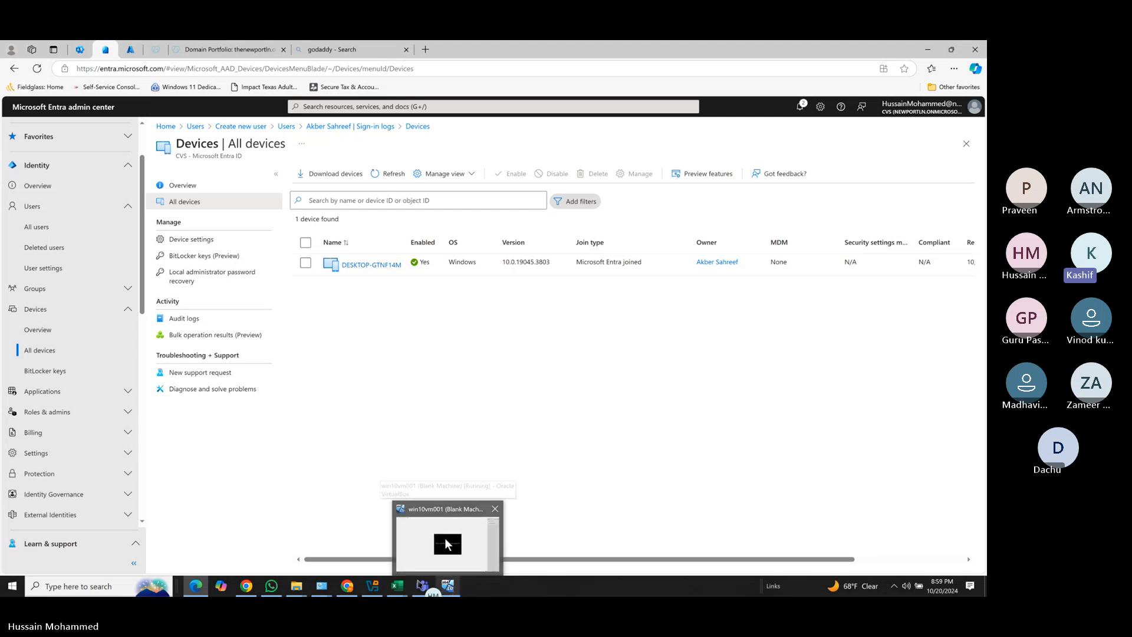
Bring win10vm001 forward and acknowledge the Windows Hello notice with OK.
left_click(447, 542)
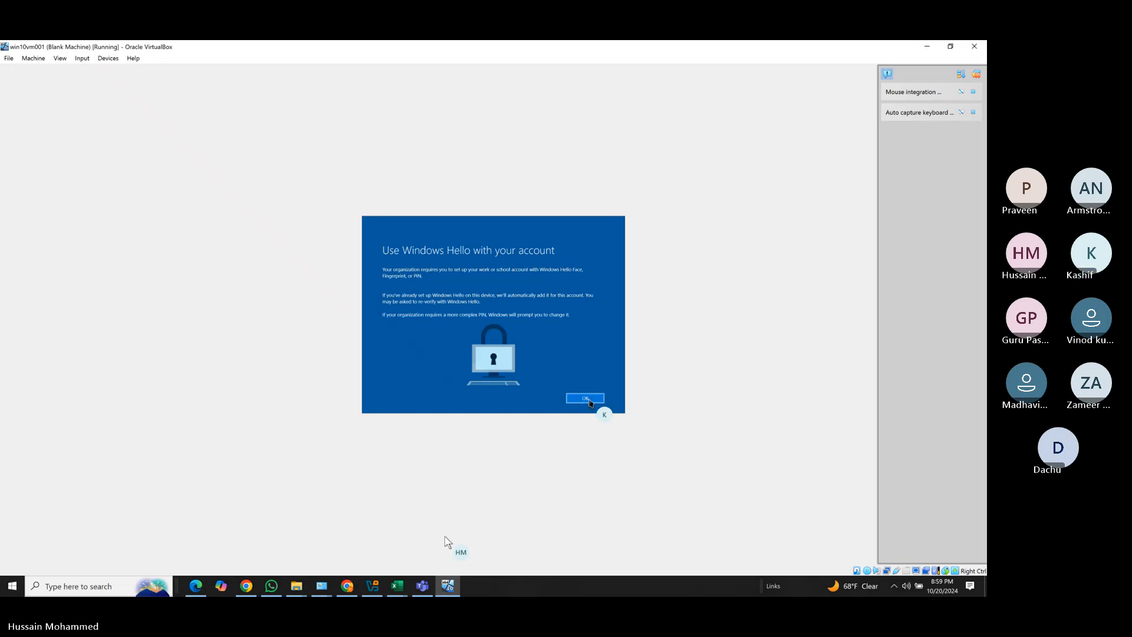
left_click(589, 401)
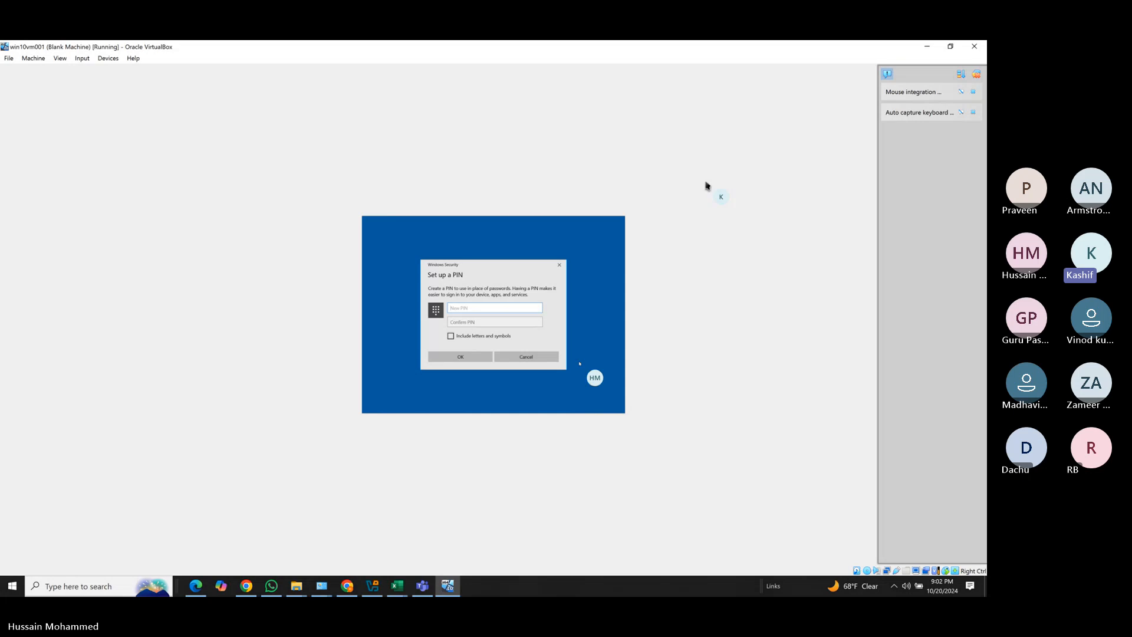
Enter the chosen PIN in New PIN and retype it in Confirm PIN, correcting typos.
type("1234")
key("BackSpace")
key("BackSpace")
type("123")
left_click(473, 324)
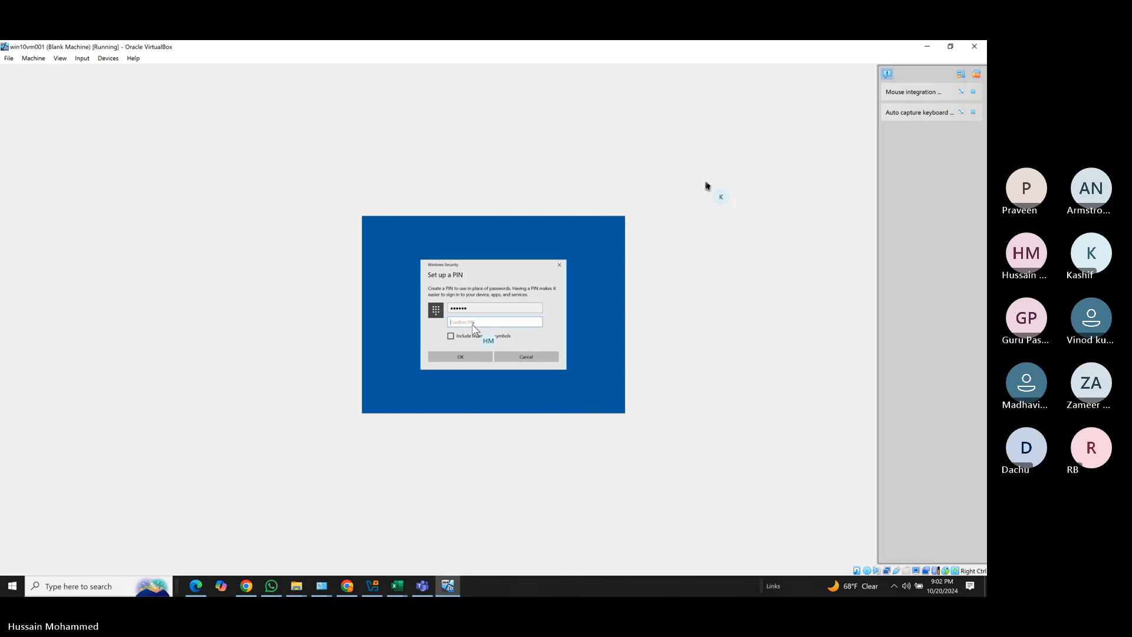
type("12")
key("BackSpace")
type("12")
key("BackSpace")
key("BackSpace")
type("1")
key("shift+Tab")
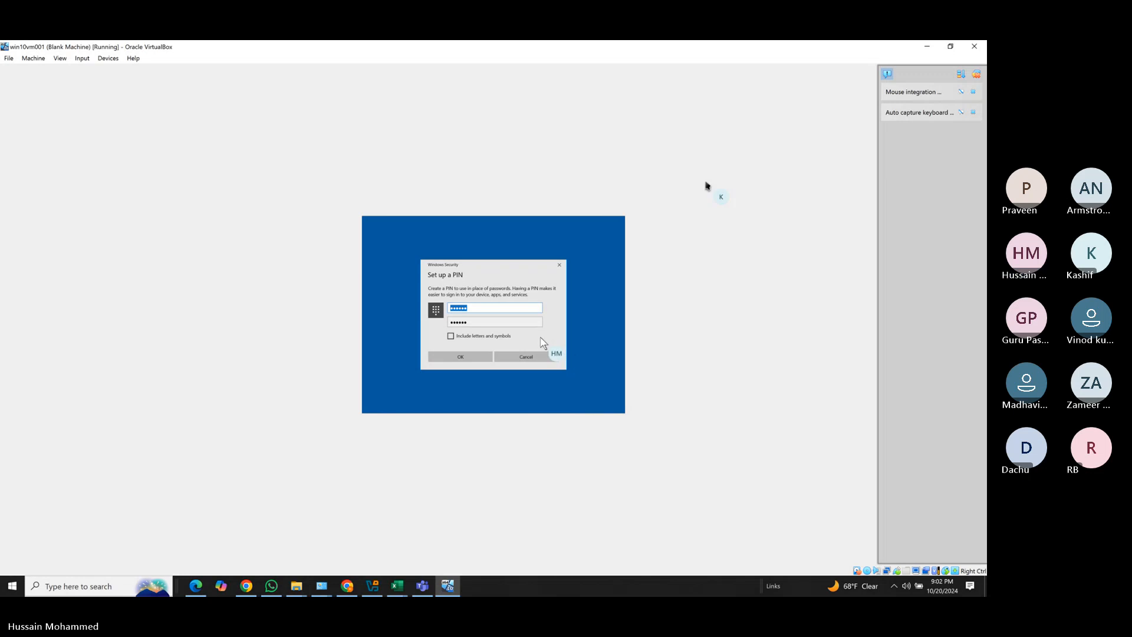
Confirm the PIN, dismiss All set! and the Networks prompt, and close the Edge welcome window.
left_click(485, 356)
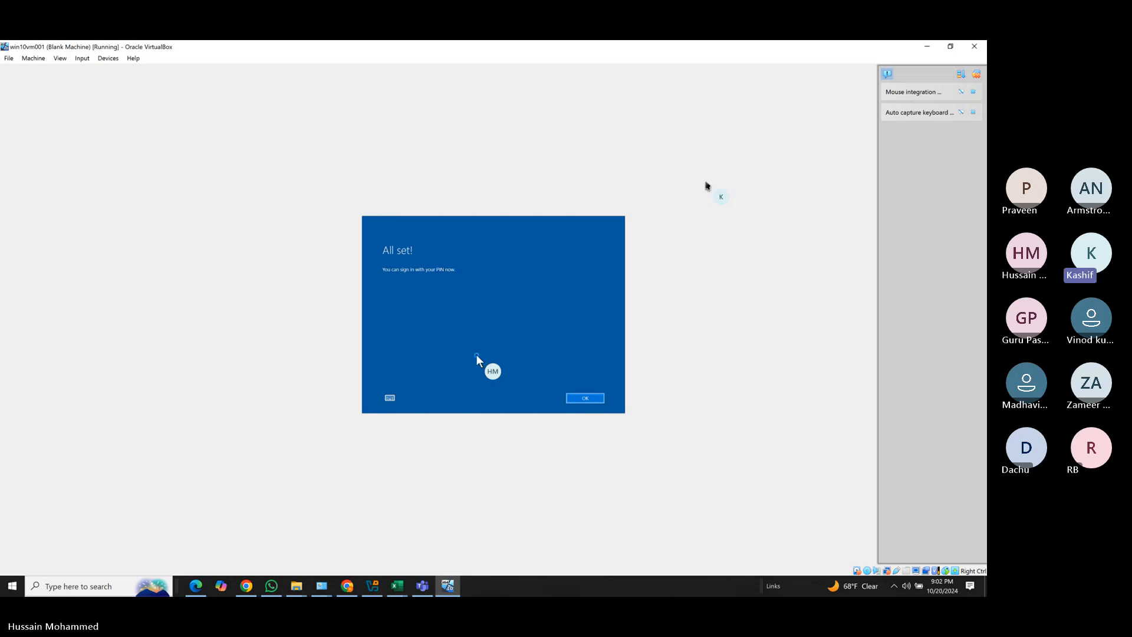
left_click(582, 399)
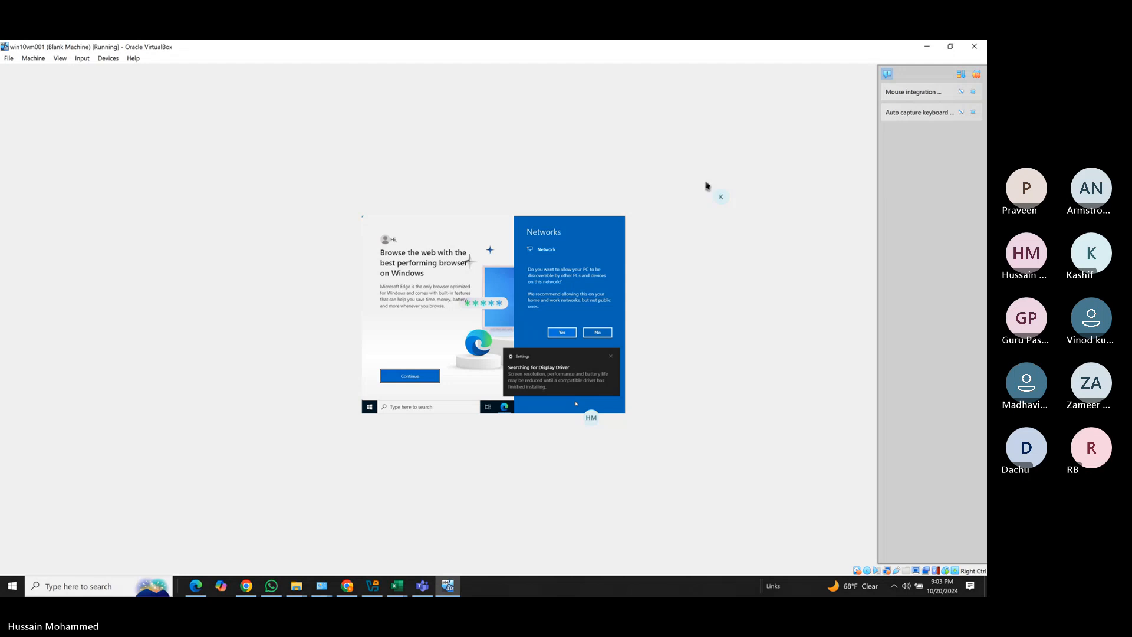
left_click(611, 358)
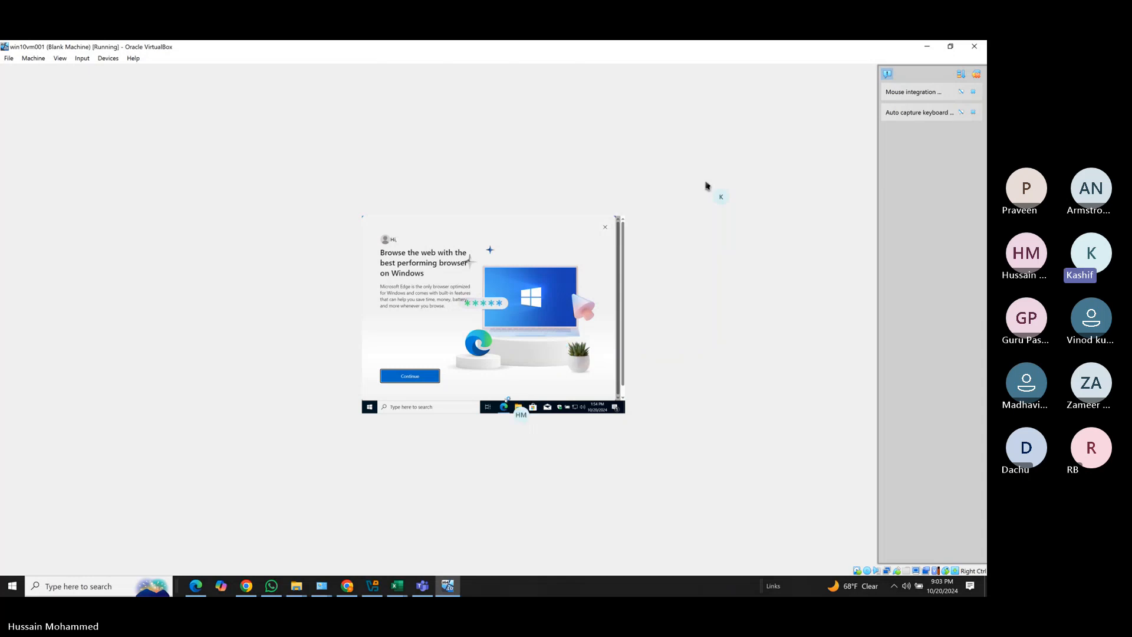
mouse_move(502, 406)
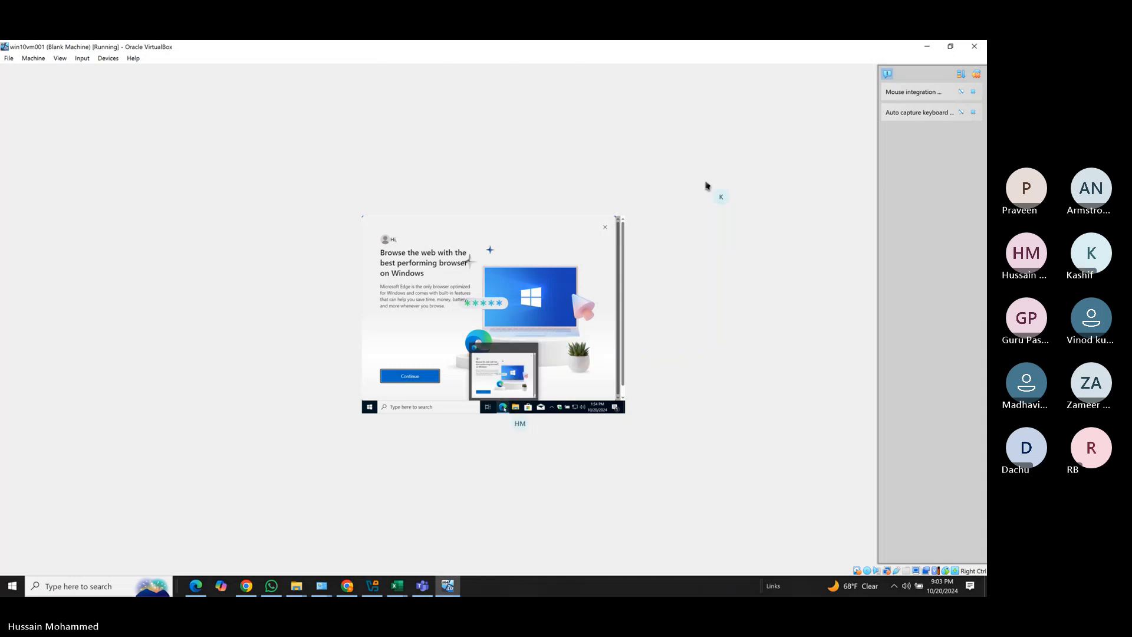
left_click(532, 348)
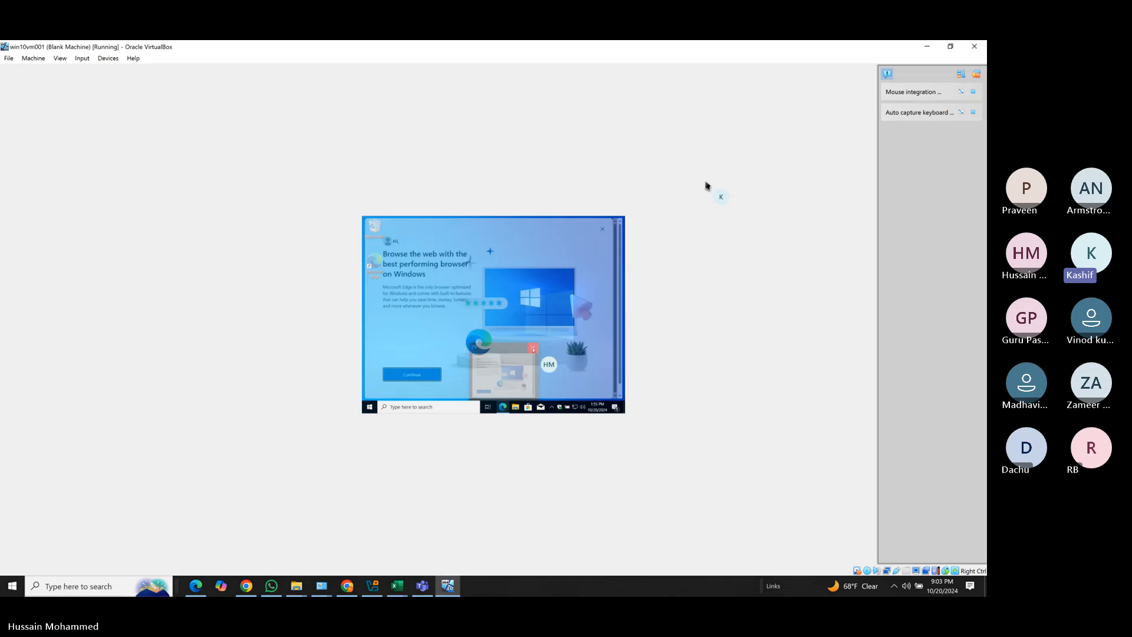
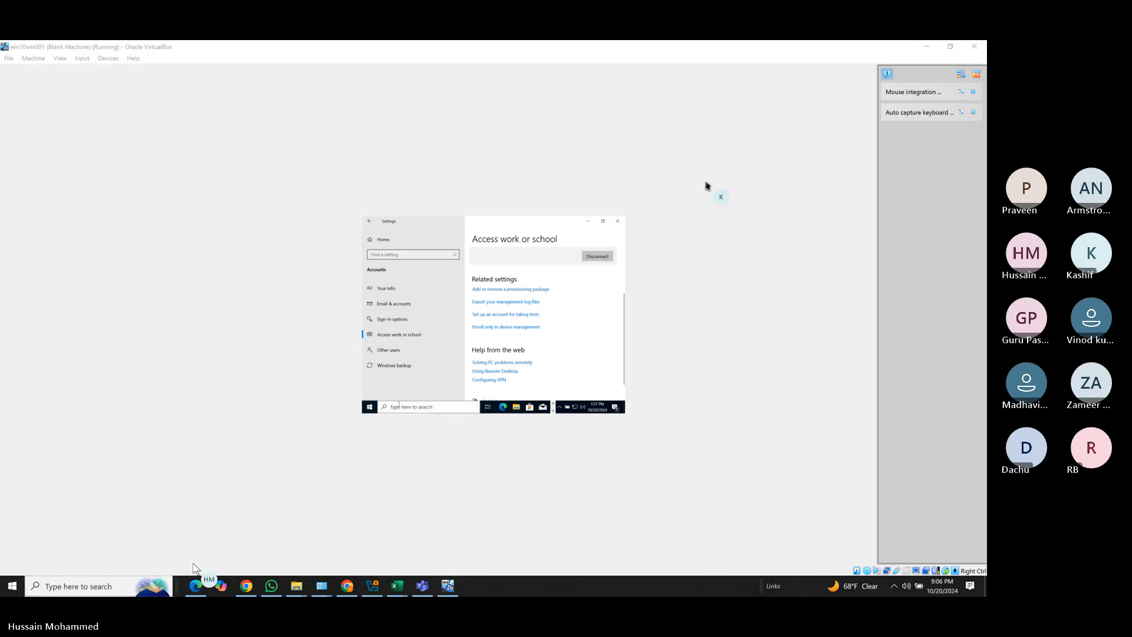
Review the Entra all-devices list showing the joined desktop, then go to the Intune admin center tab.
left_click(195, 587)
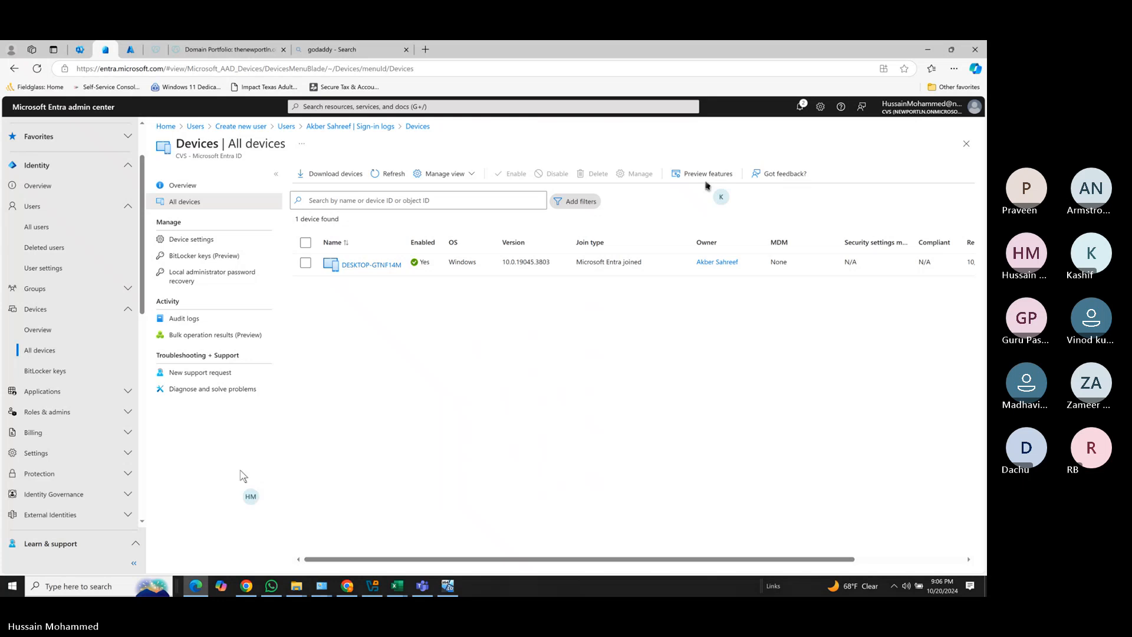
left_click(131, 49)
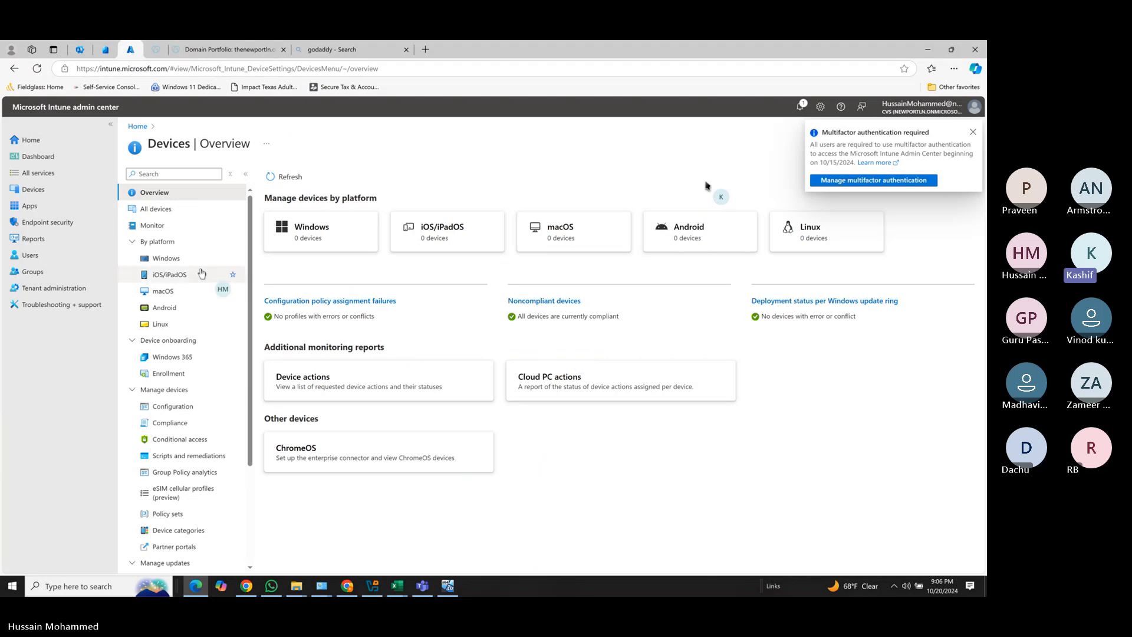
Confirm Intune's All devices list is still empty, return to Devices overview, then go back to the VM.
left_click(39, 193)
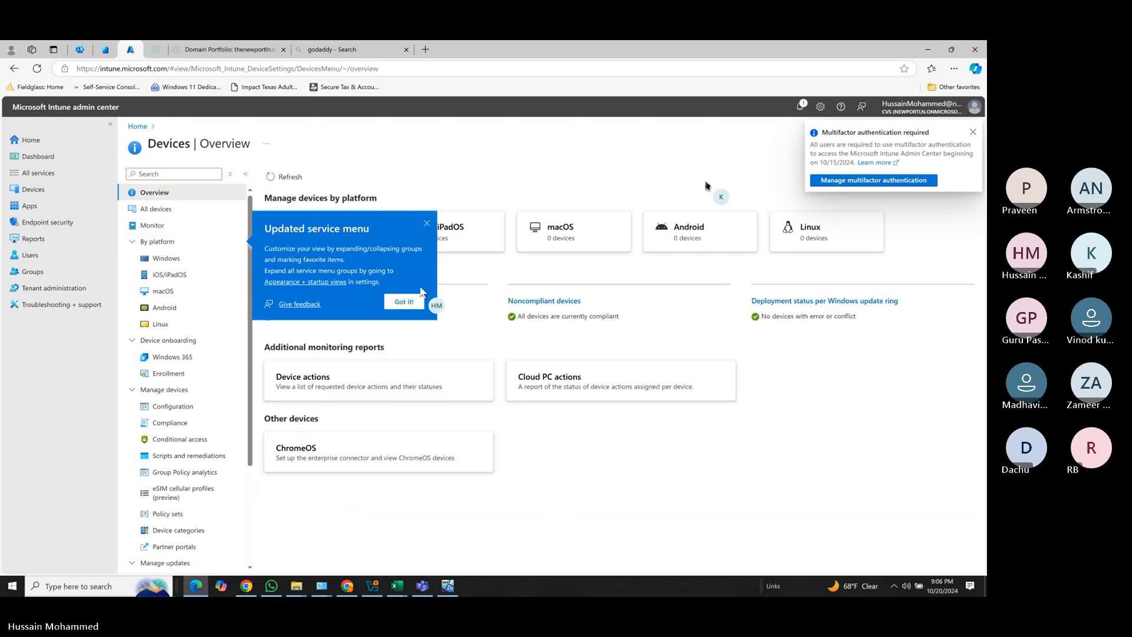
left_click(426, 224)
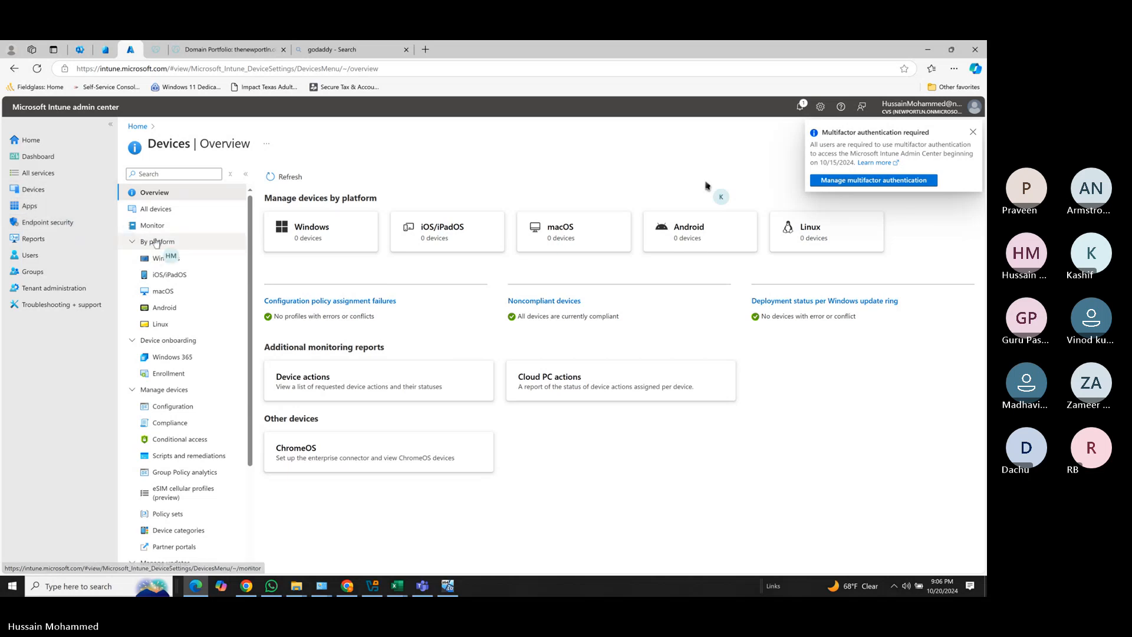
left_click(155, 212)
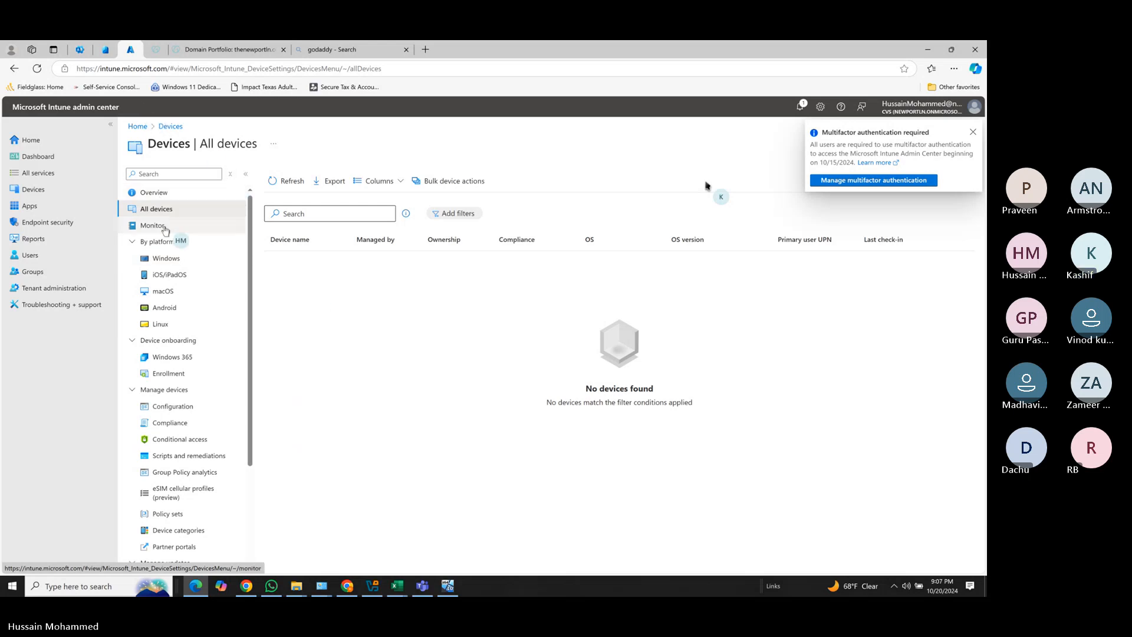
left_click(44, 193)
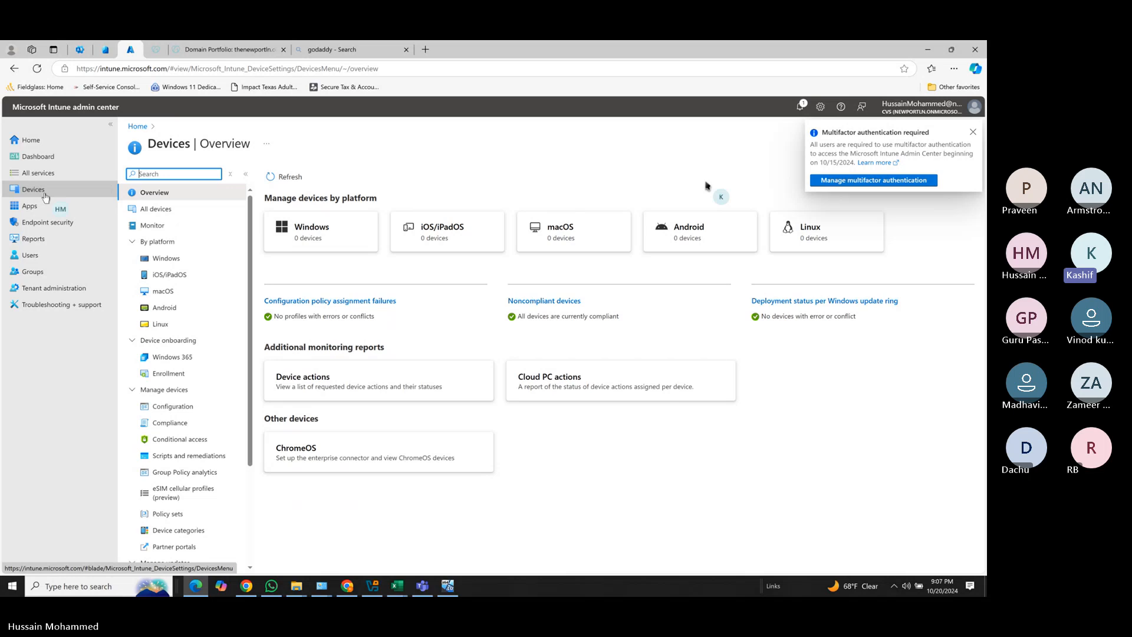
left_click(448, 585)
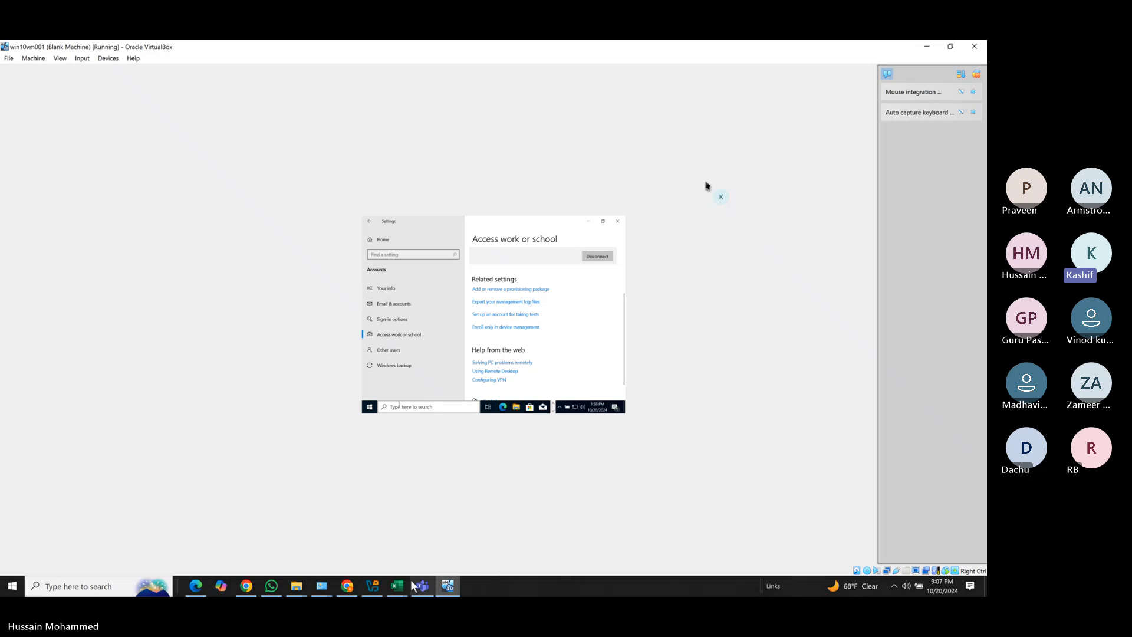
Connect a work or school account, entering the account's e-mail and then its password.
scroll(497, 341, "up", 3)
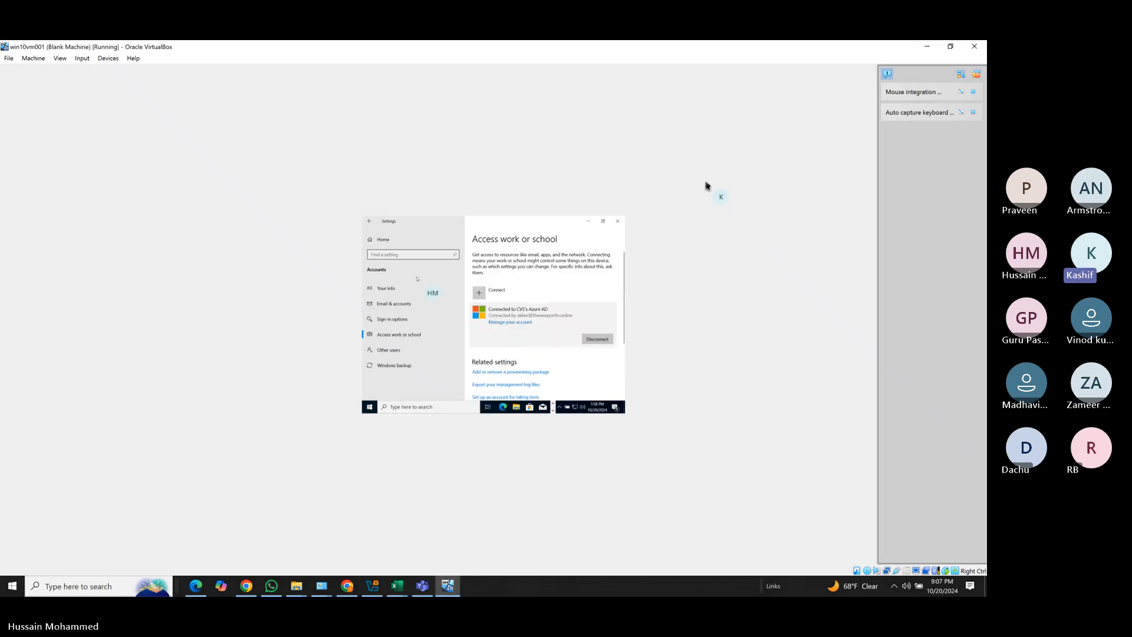
left_click(482, 285)
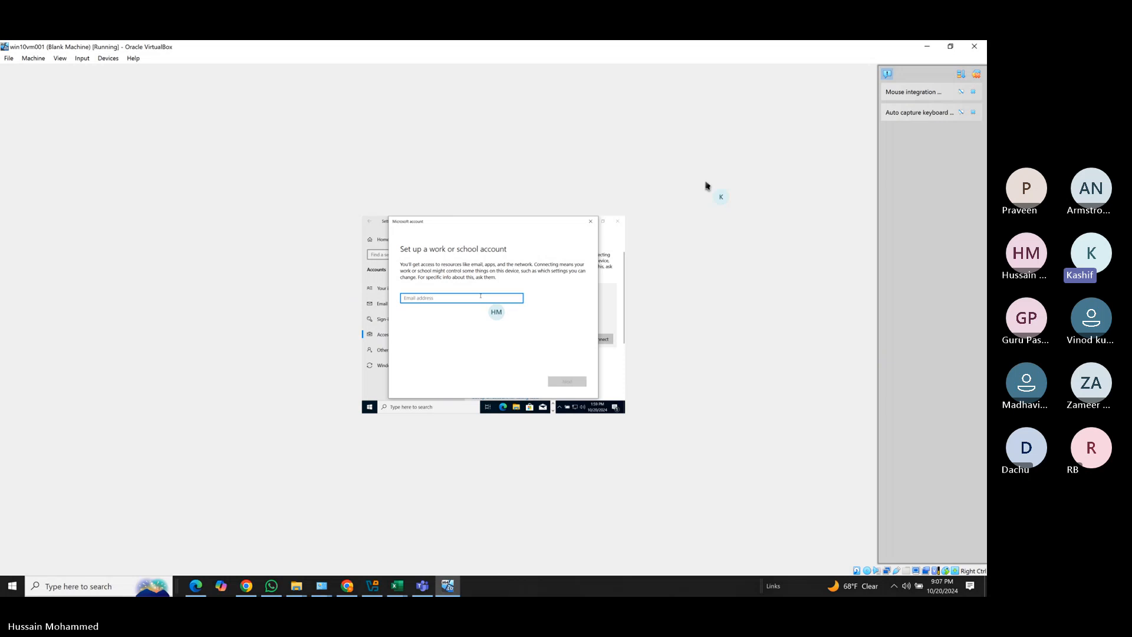
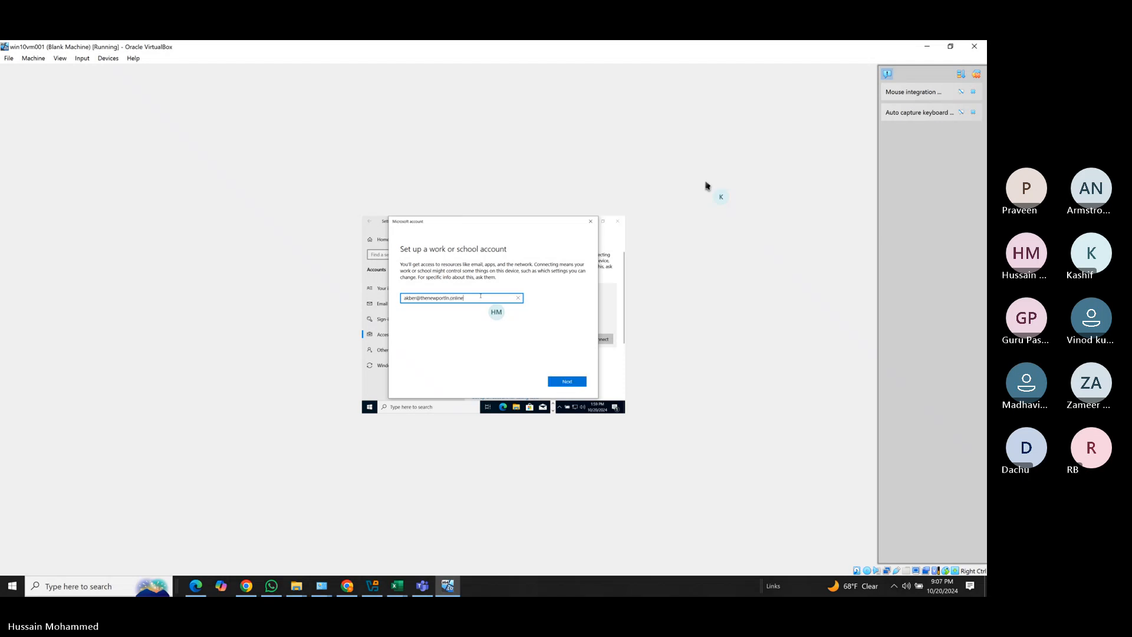
left_click(566, 381)
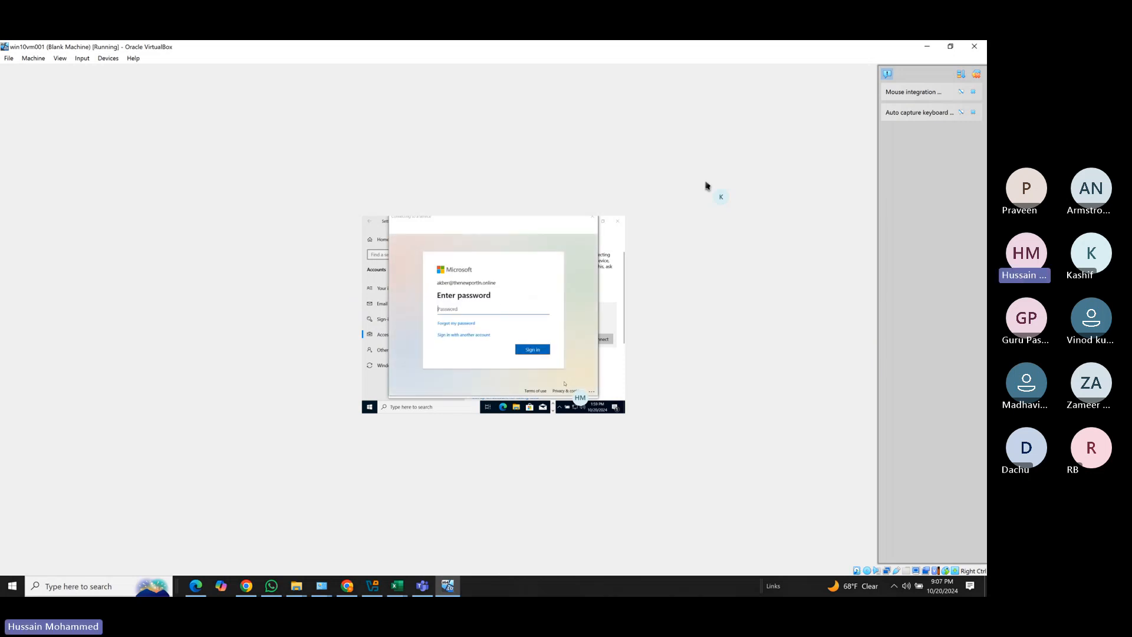
type("•")
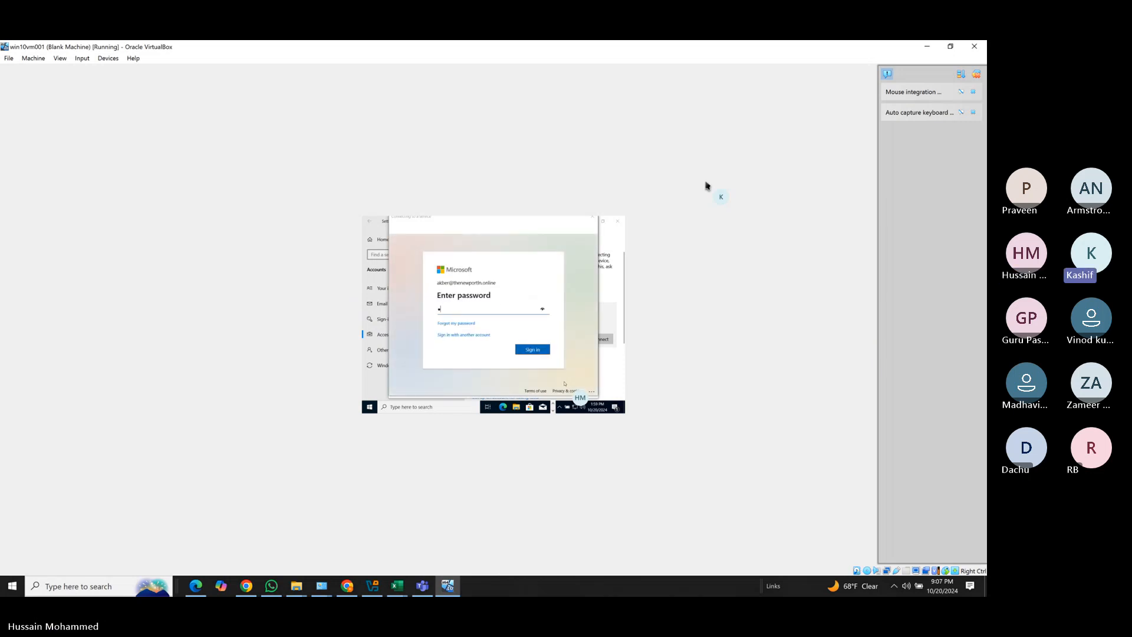
type("••••••••")
Sign in with the work account and wait for the VM to finish joining the organization.
left_click(533, 349)
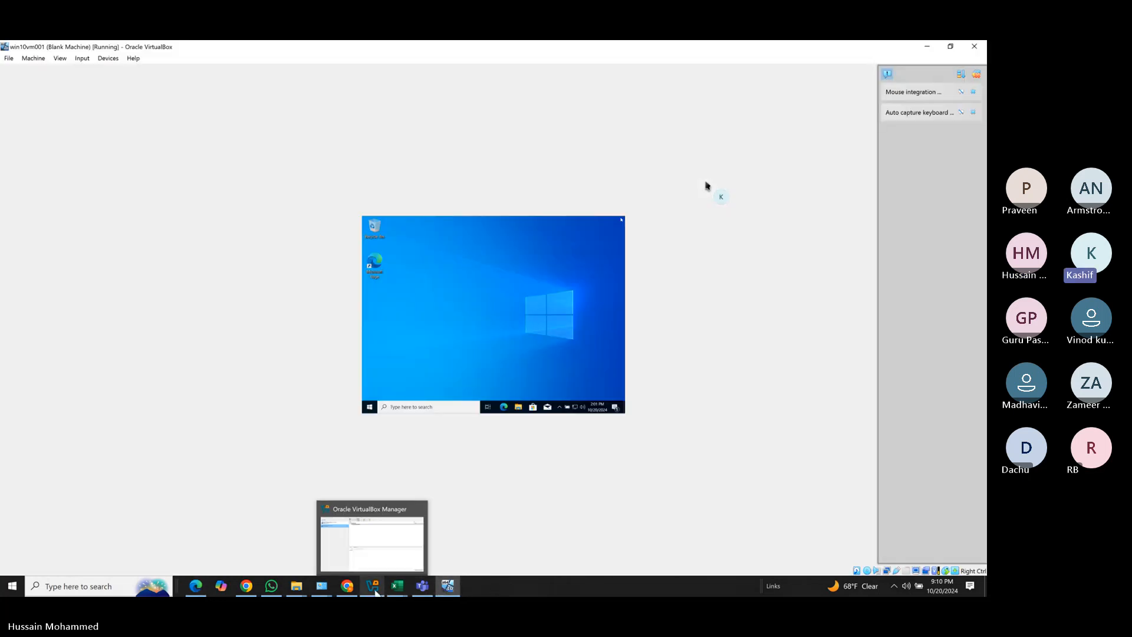
Switch the win10vm001 window to Scaled Mode and maximize it to fill the screen.
left_click(377, 559)
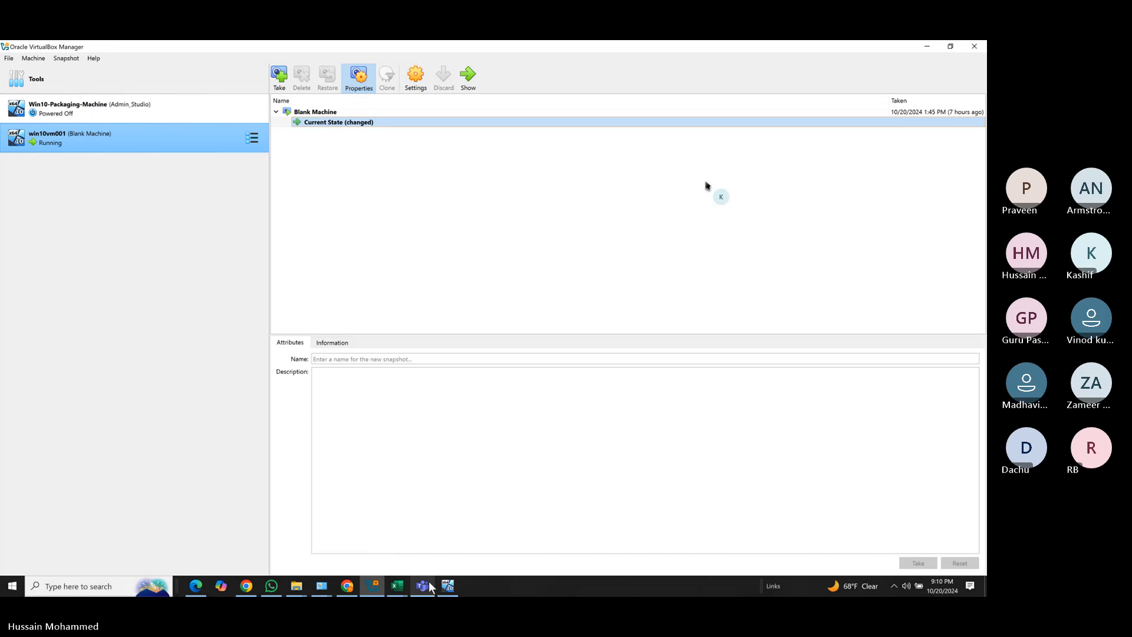
mouse_move(432, 583)
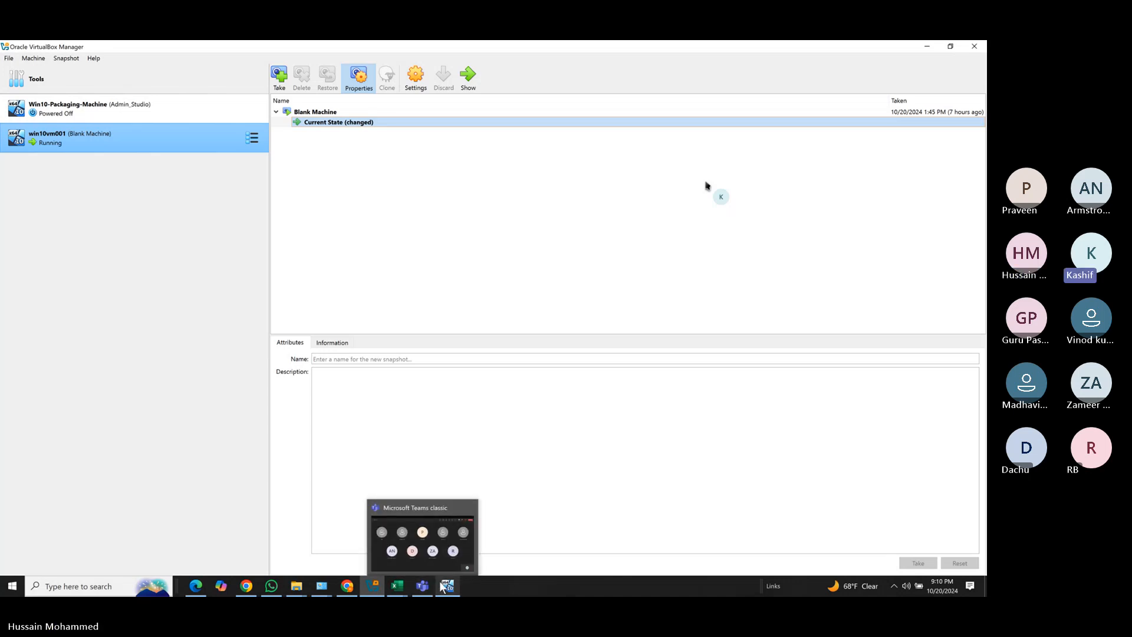
left_click(457, 566)
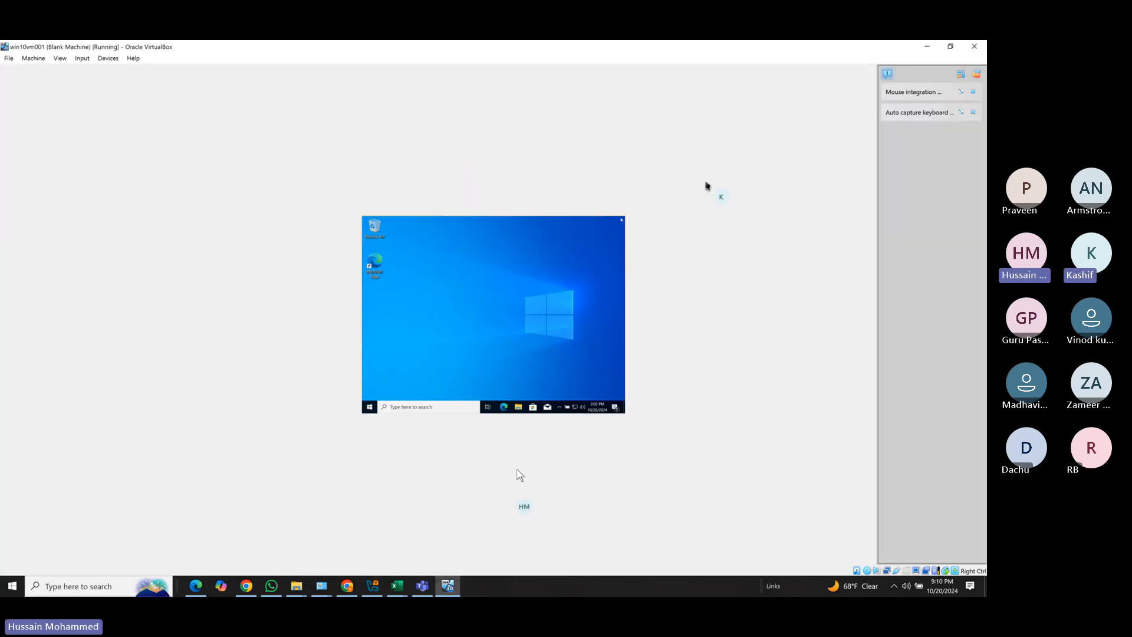
left_click(60, 58)
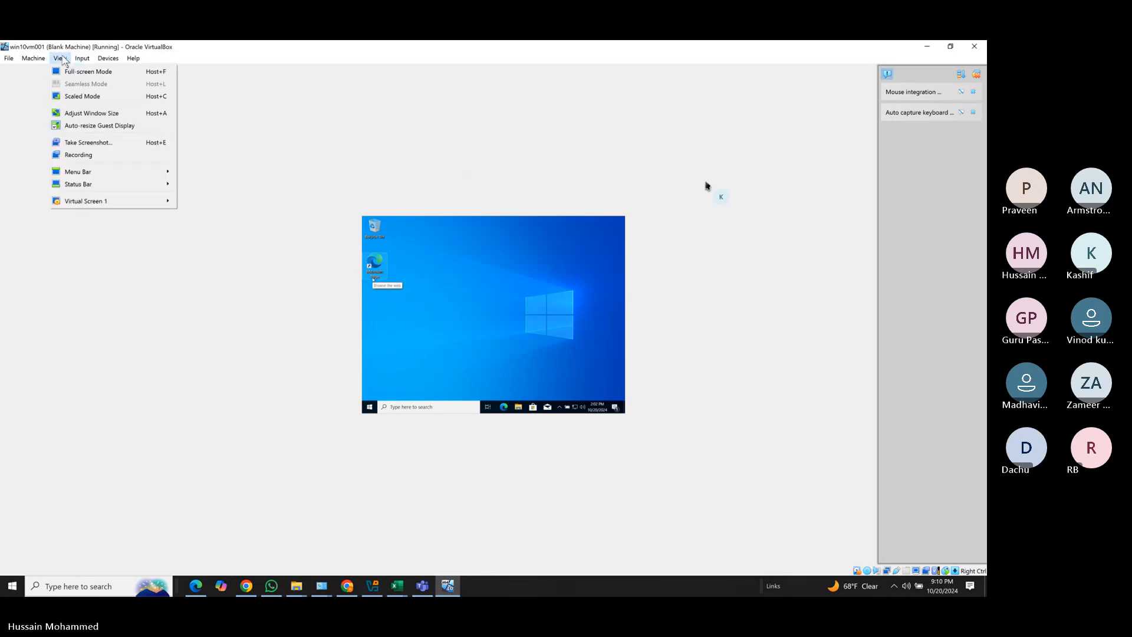
left_click(88, 95)
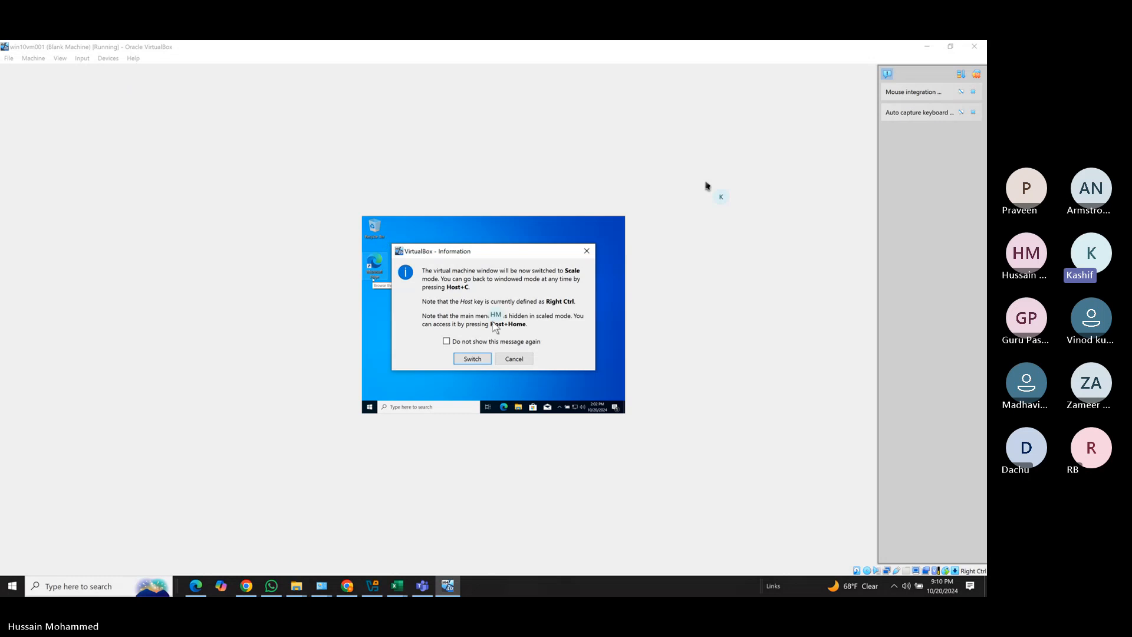
left_click(470, 357)
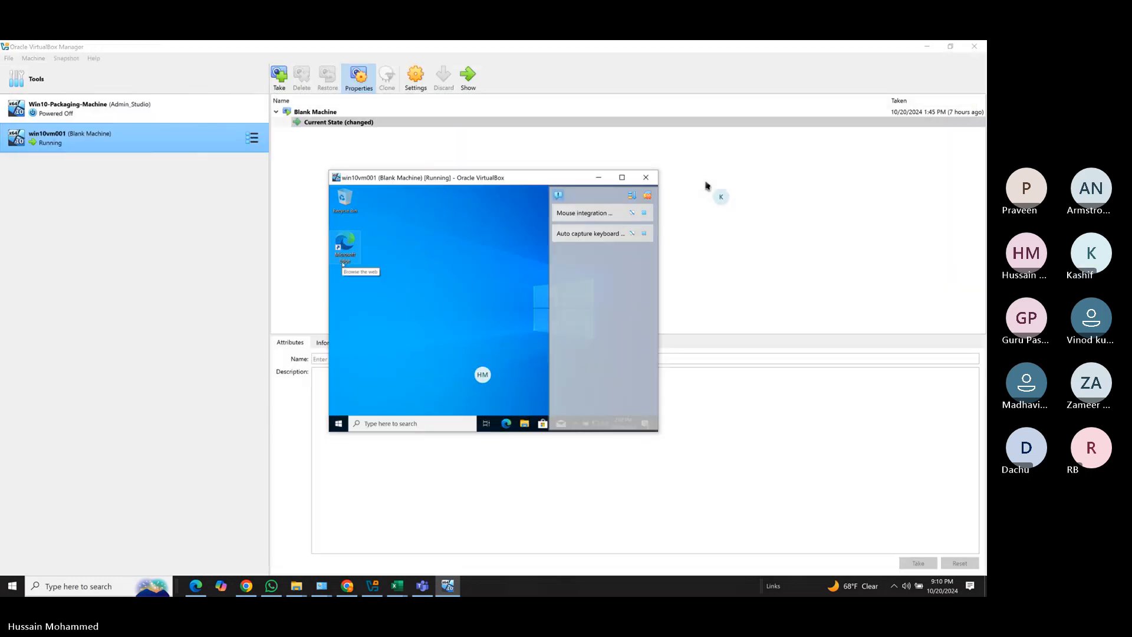
left_click(622, 177)
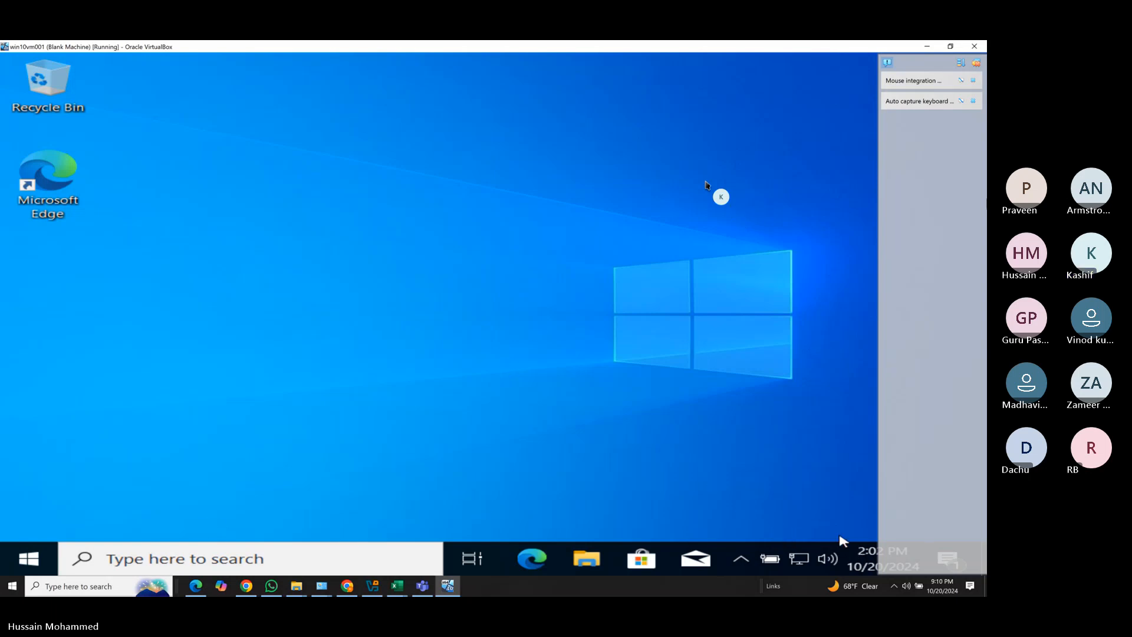
Dismiss the mouse and keyboard notices and go to Settings > Accounts > Access work or school.
left_click(974, 81)
left_click(973, 81)
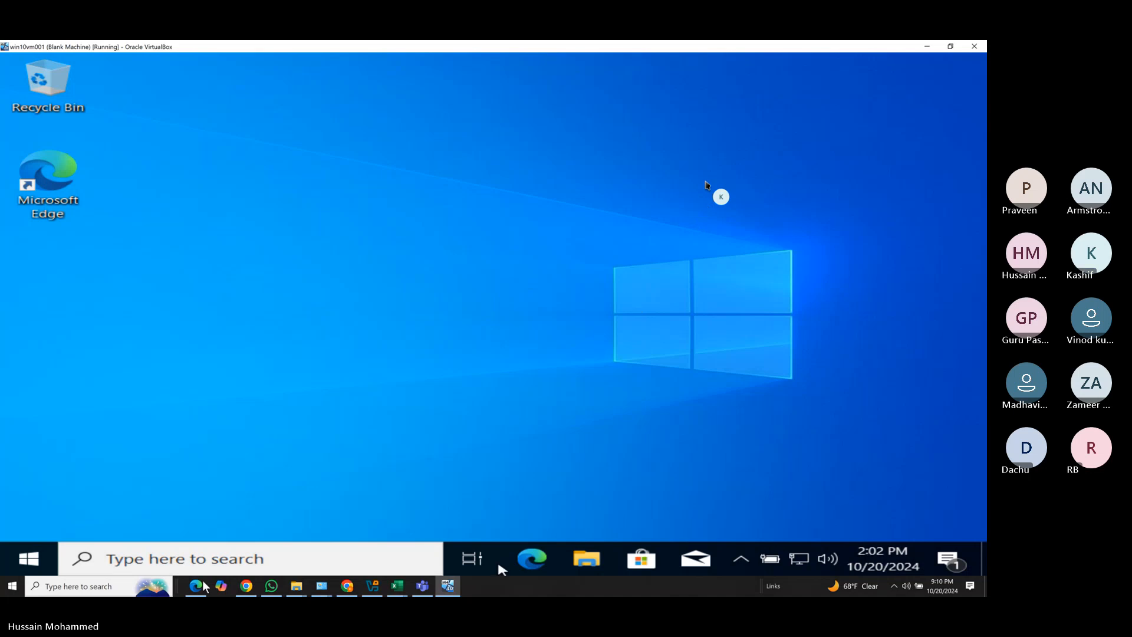
left_click(26, 565)
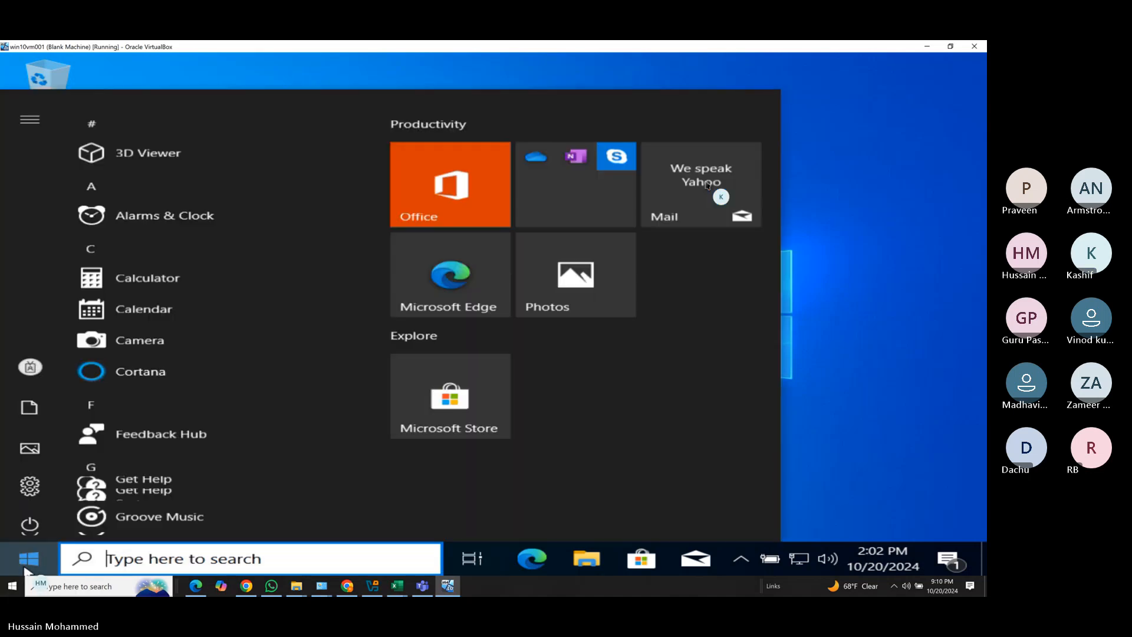
left_click(32, 481)
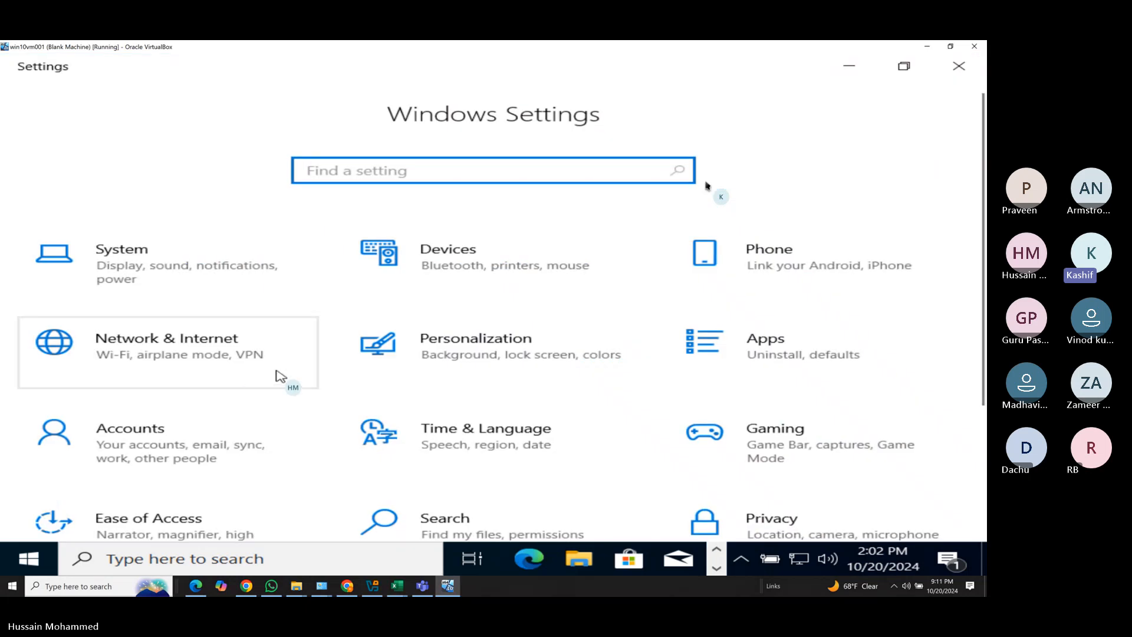
left_click(115, 458)
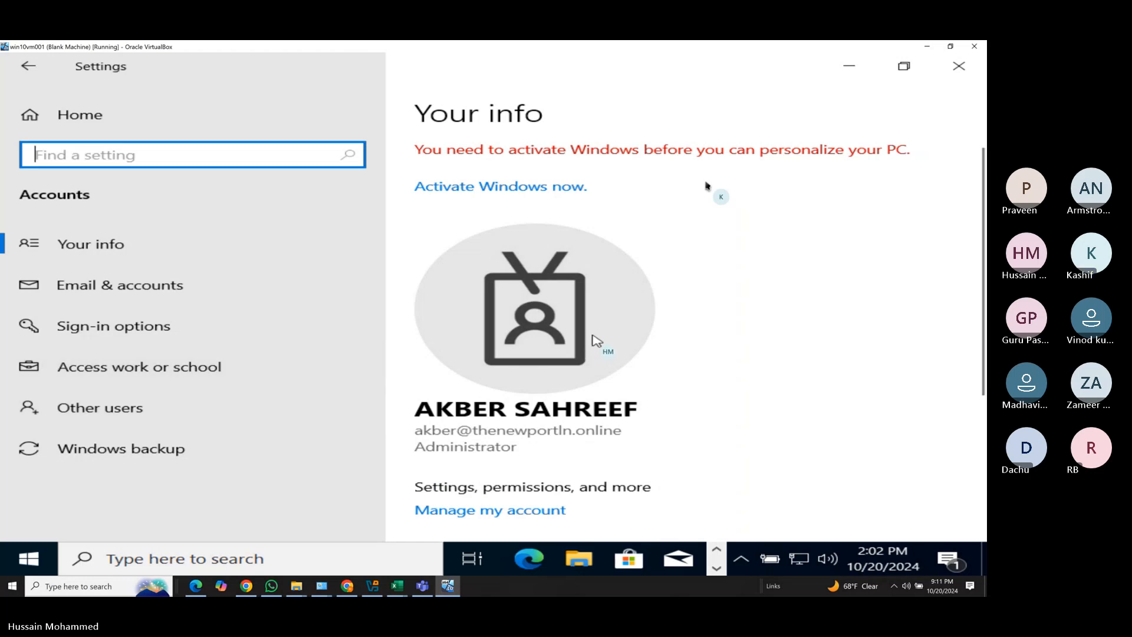
scroll(595, 341, "down", 3)
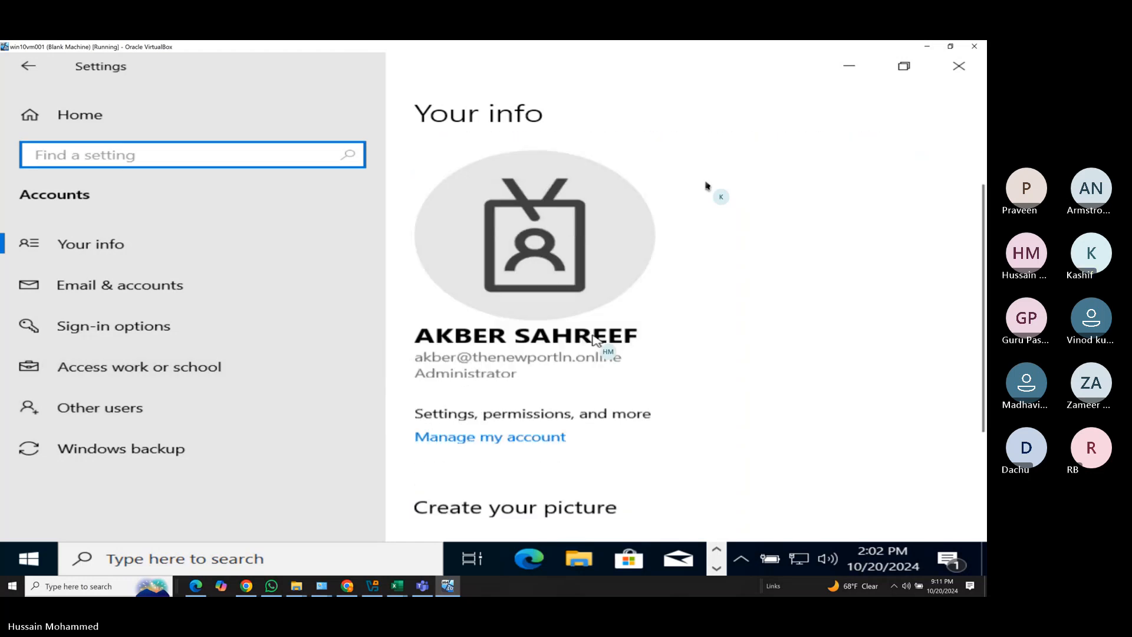
left_click(122, 370)
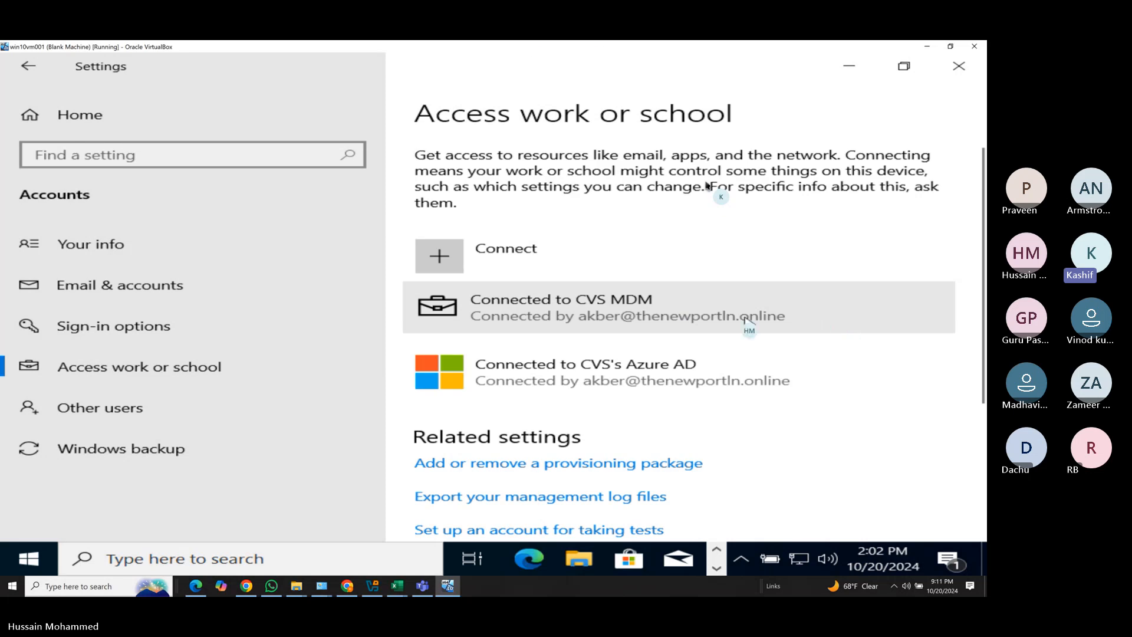
Check the CVS MDM connection info showing a successful sync, then close Settings.
left_click(588, 318)
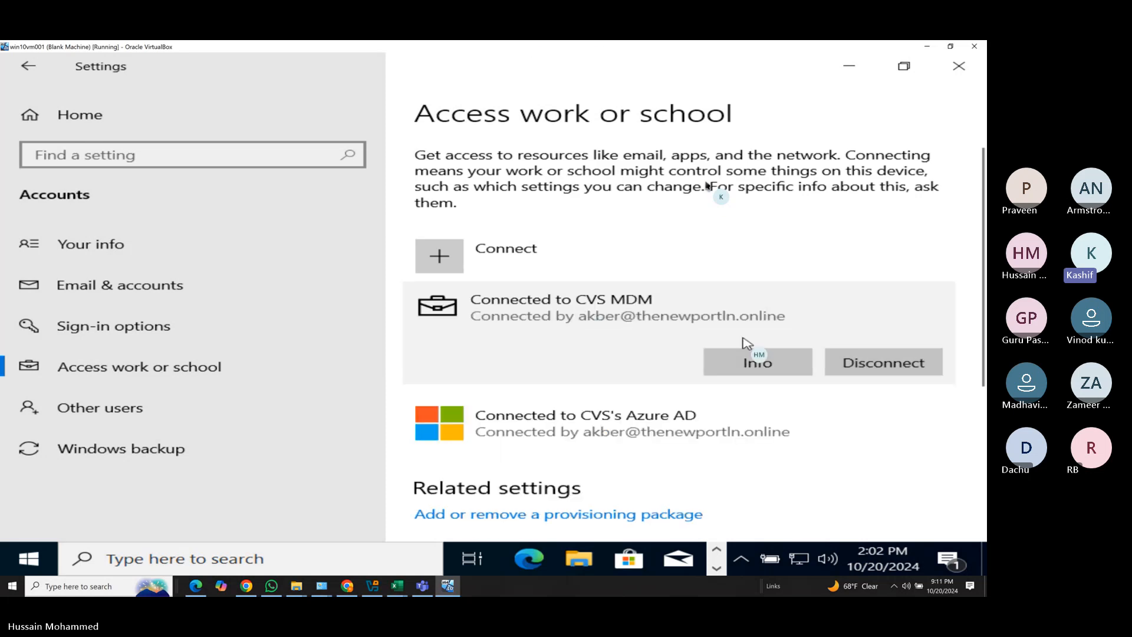
left_click(790, 372)
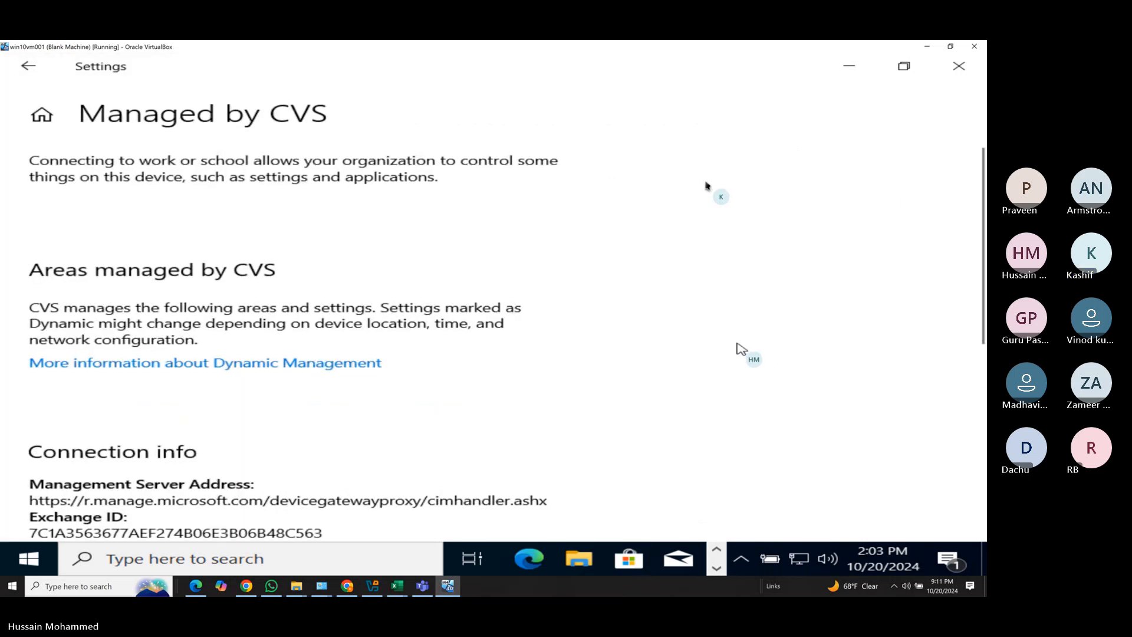
scroll(751, 328, "down", 3)
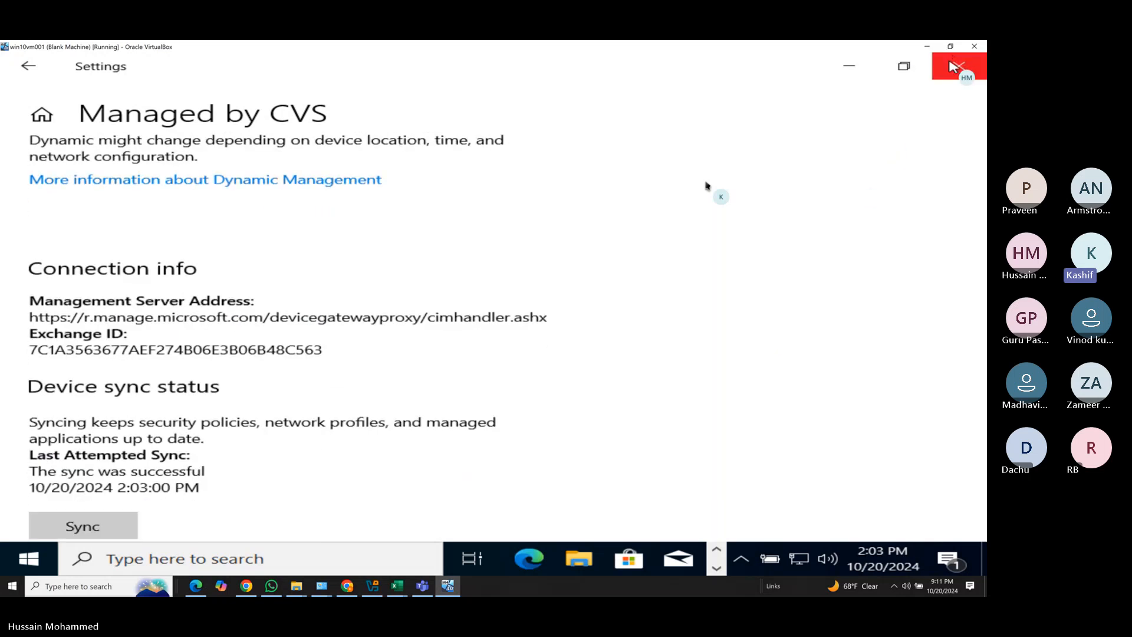
left_click(957, 69)
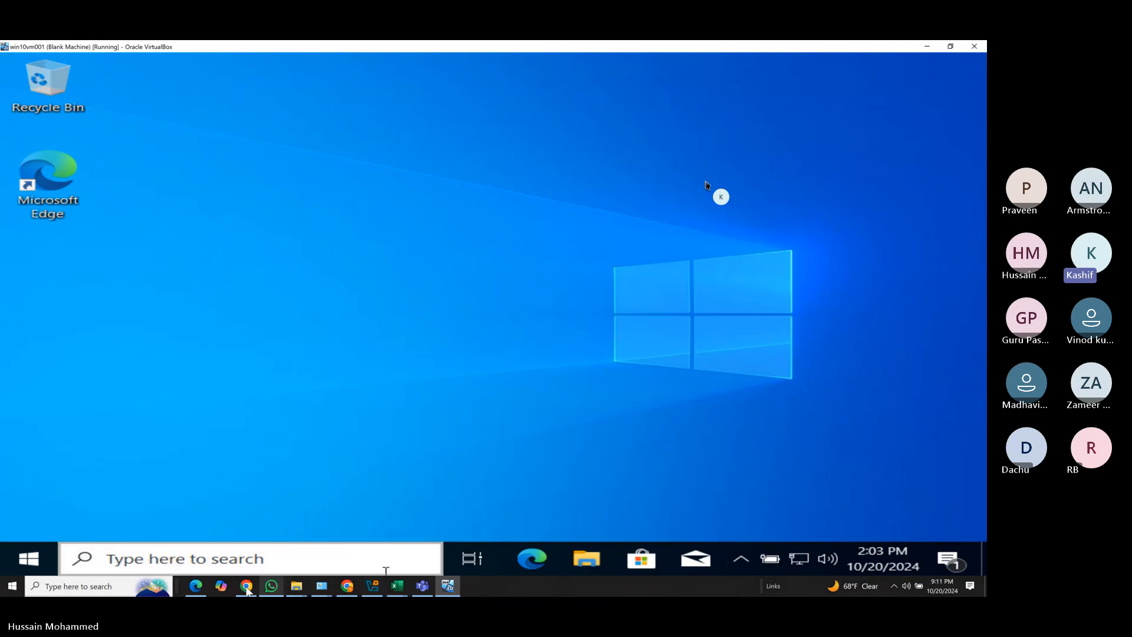
Refresh Intune and list All devices, now showing DESKTOP-GTNF14M as personal-owned and compliant.
left_click(197, 586)
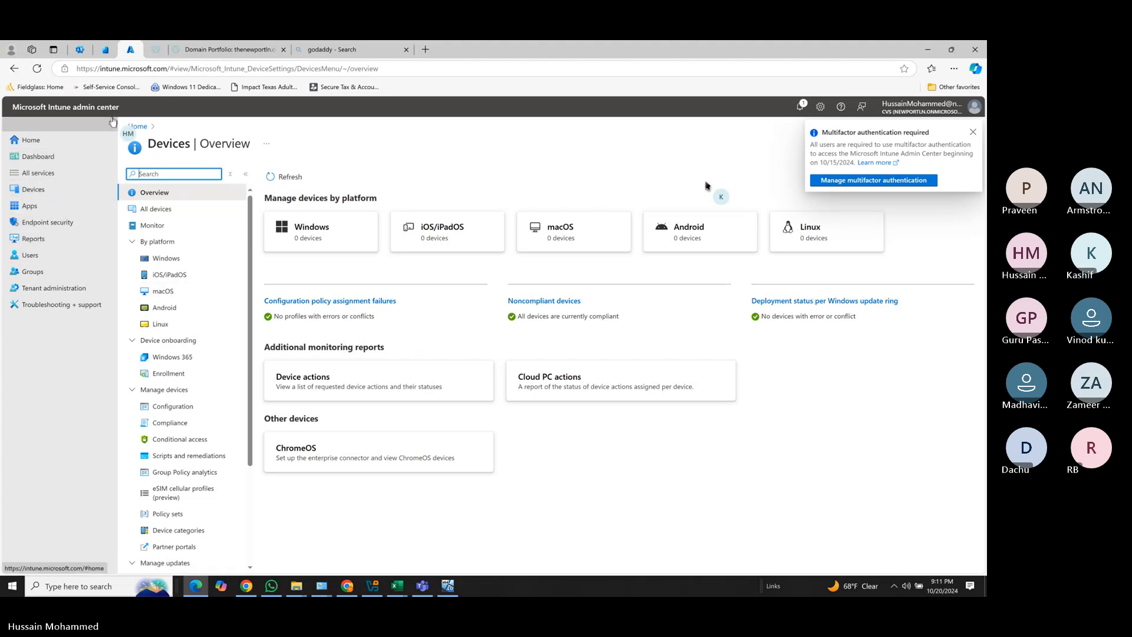
left_click(271, 184)
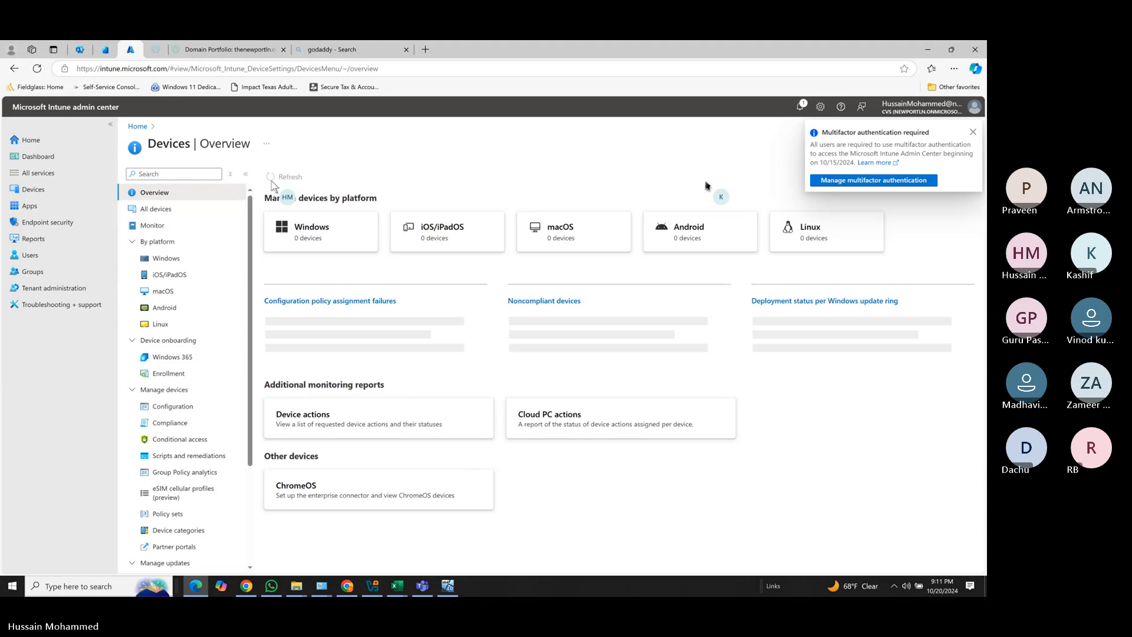
left_click(32, 188)
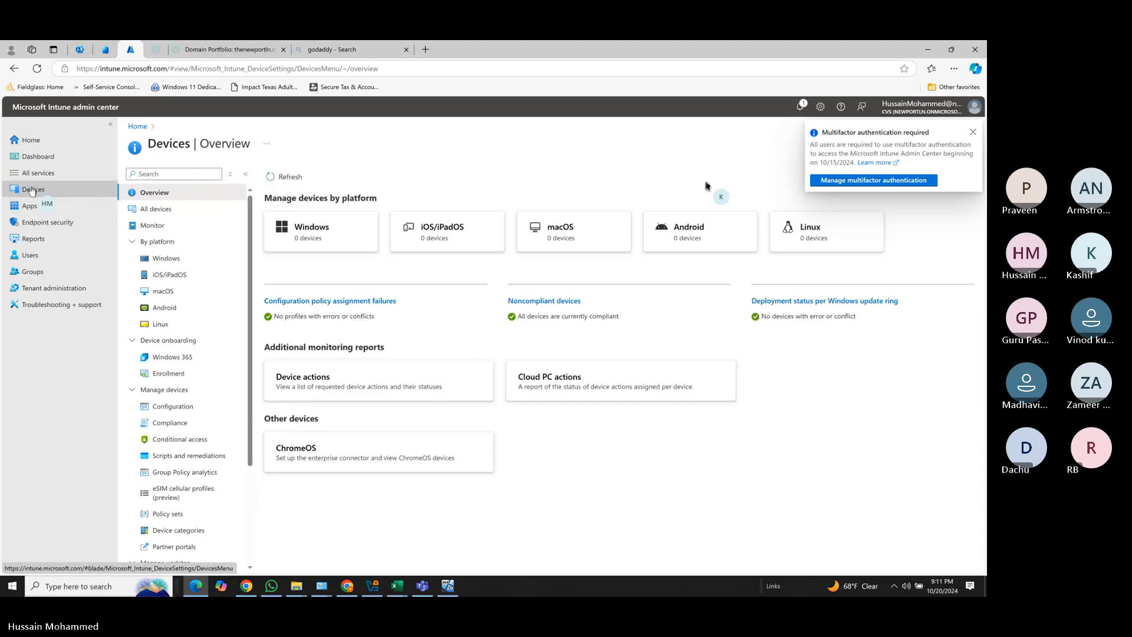
left_click(152, 210)
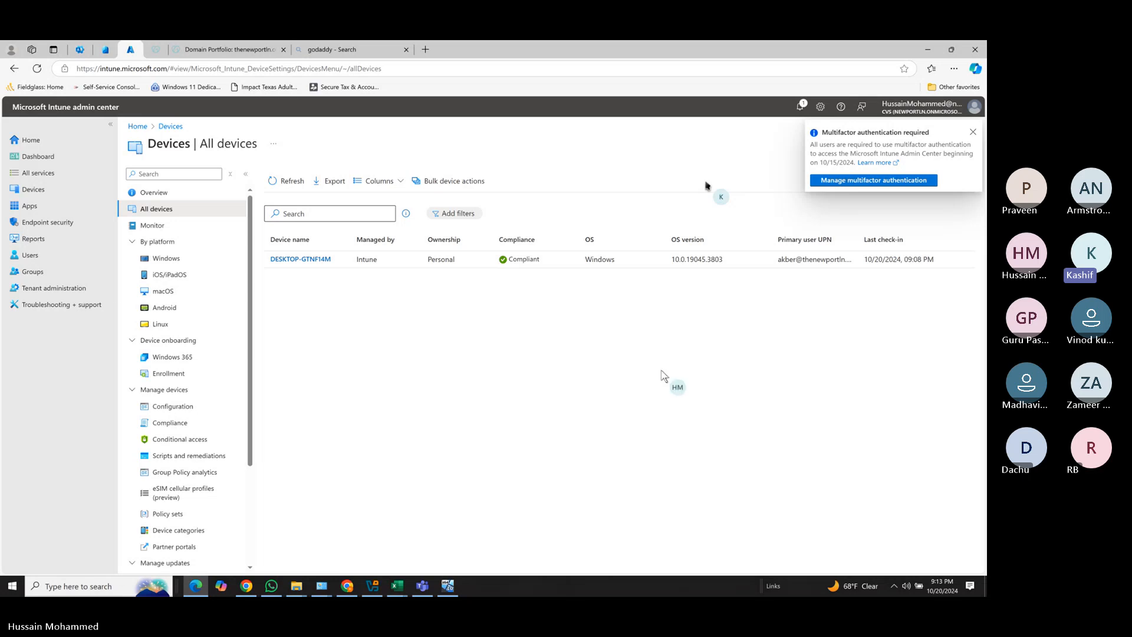
Open the DESKTOP-GTNF14M device overview and close the multifactor authentication notice.
left_click(298, 260)
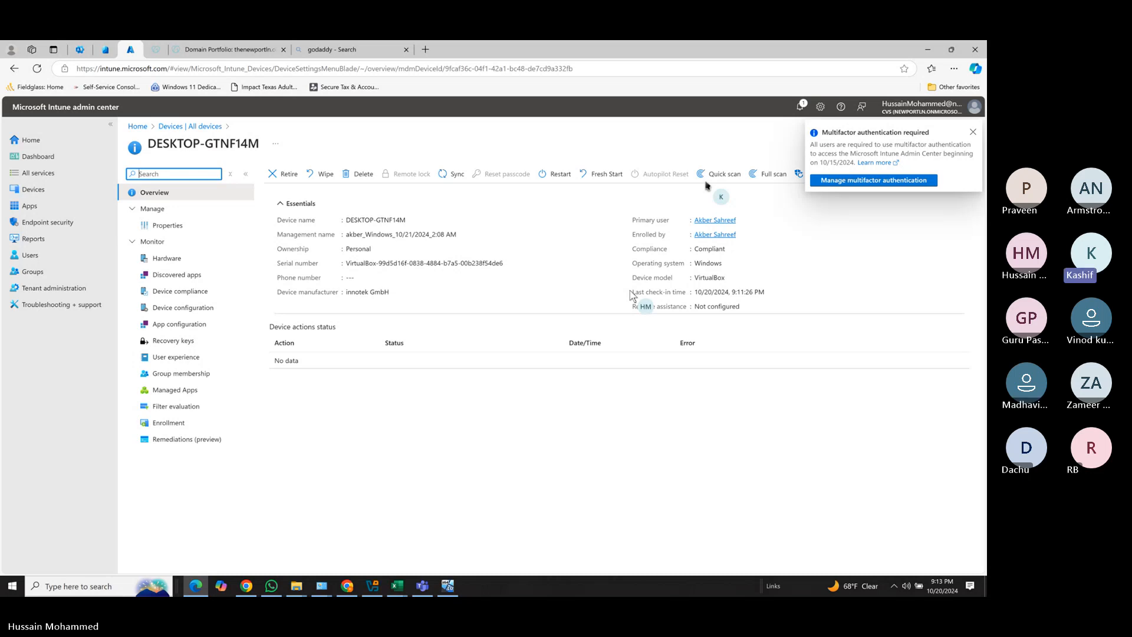
left_click(973, 132)
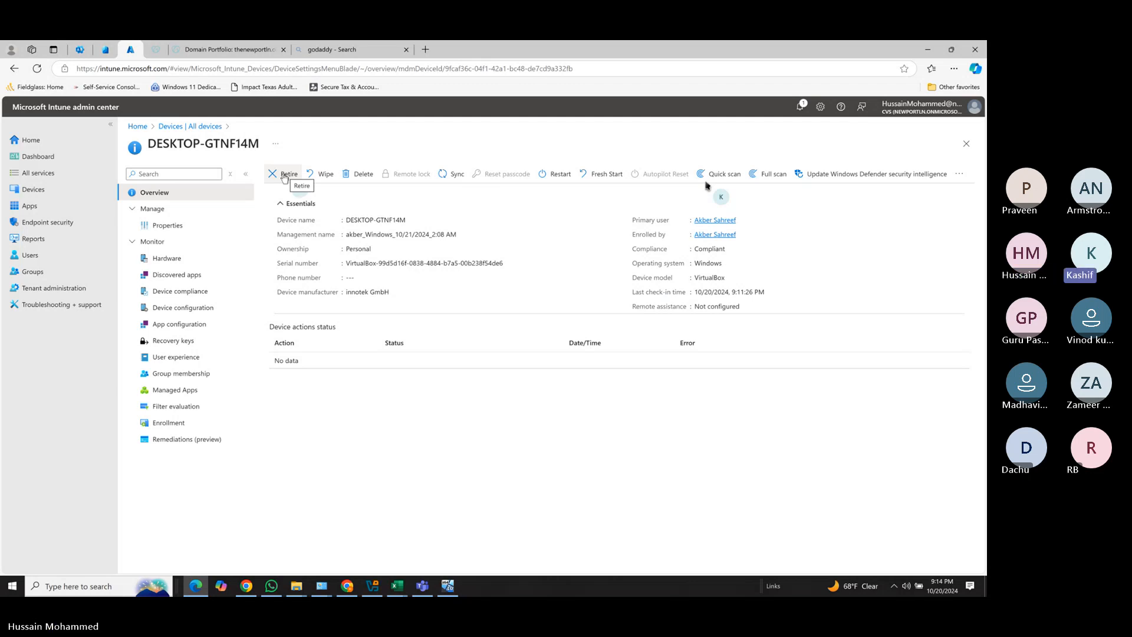
Retire DESKTOP-GTNF14M, confirming with Yes, and bring the Windows 10 VM window back.
left_click(284, 177)
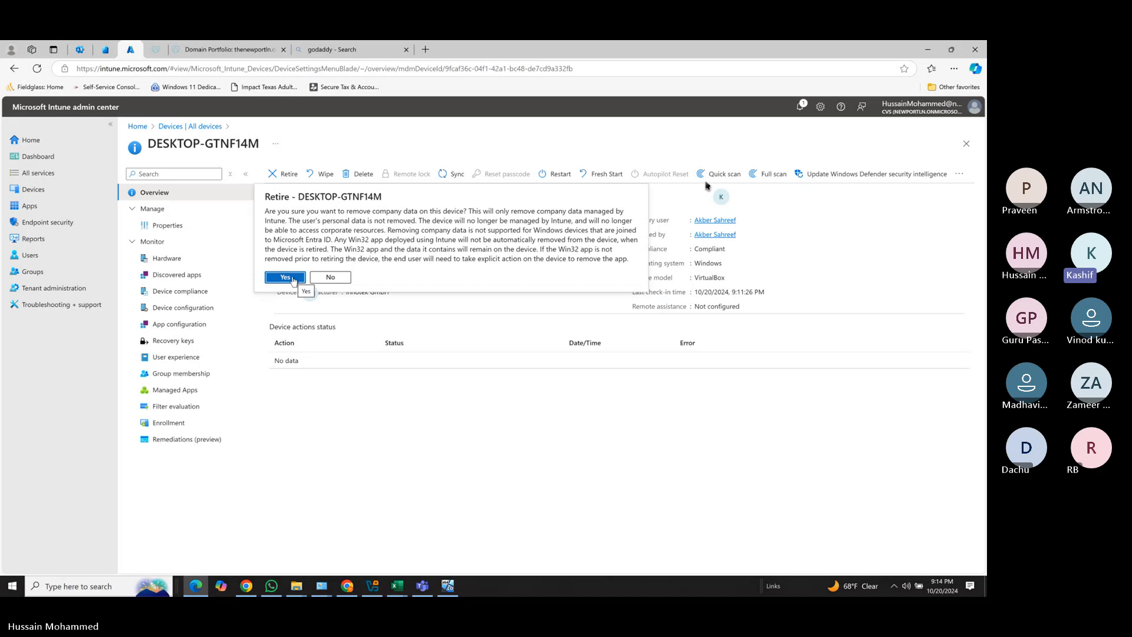
left_click(291, 278)
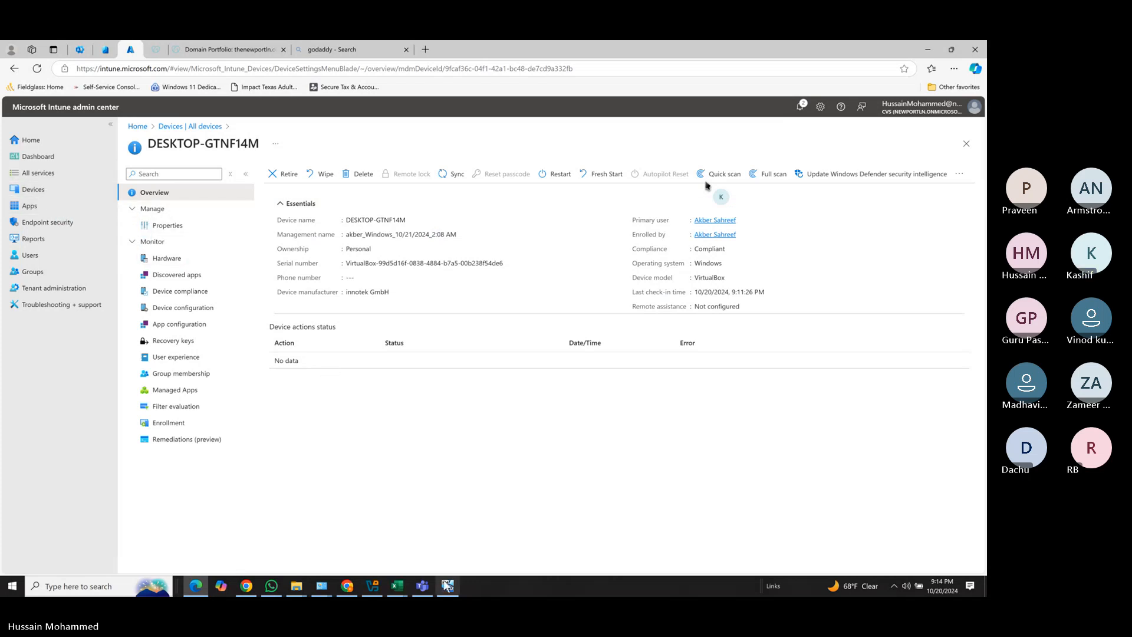
mouse_move(448, 587)
left_click(441, 546)
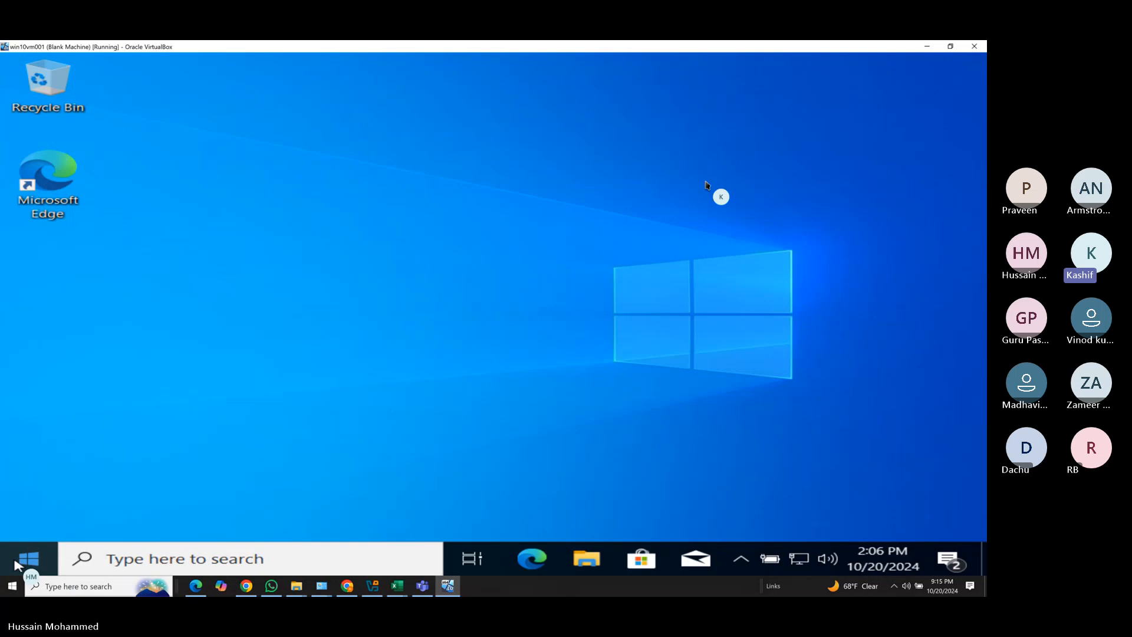
Check Settings > Accounts > Access work or school for the connection to CVS's Azure AD.
left_click(20, 565)
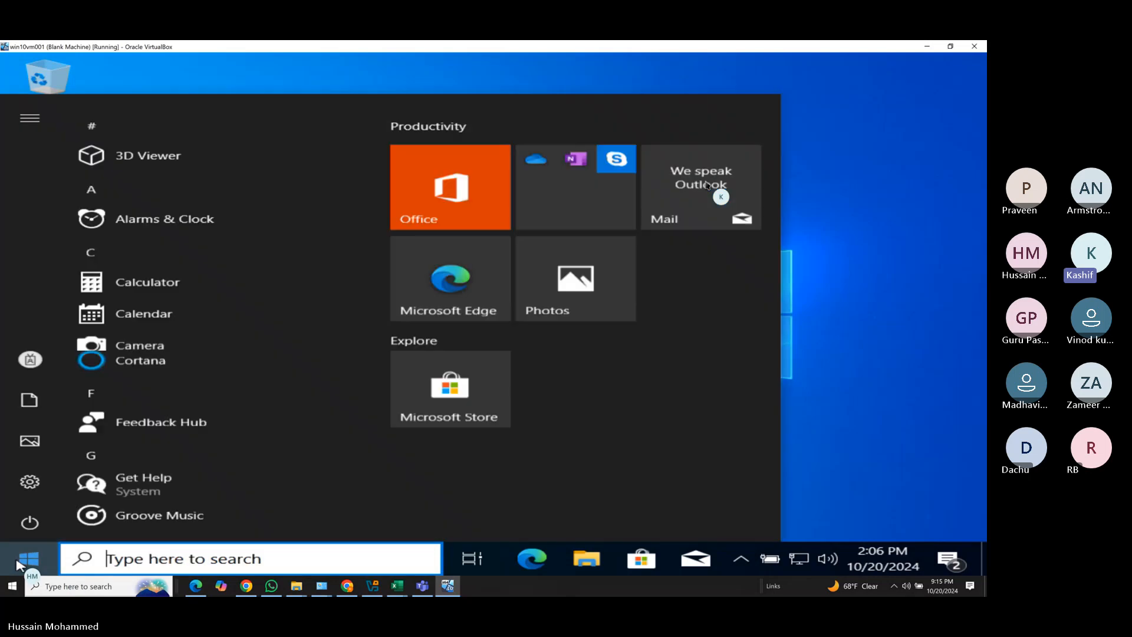
left_click(30, 478)
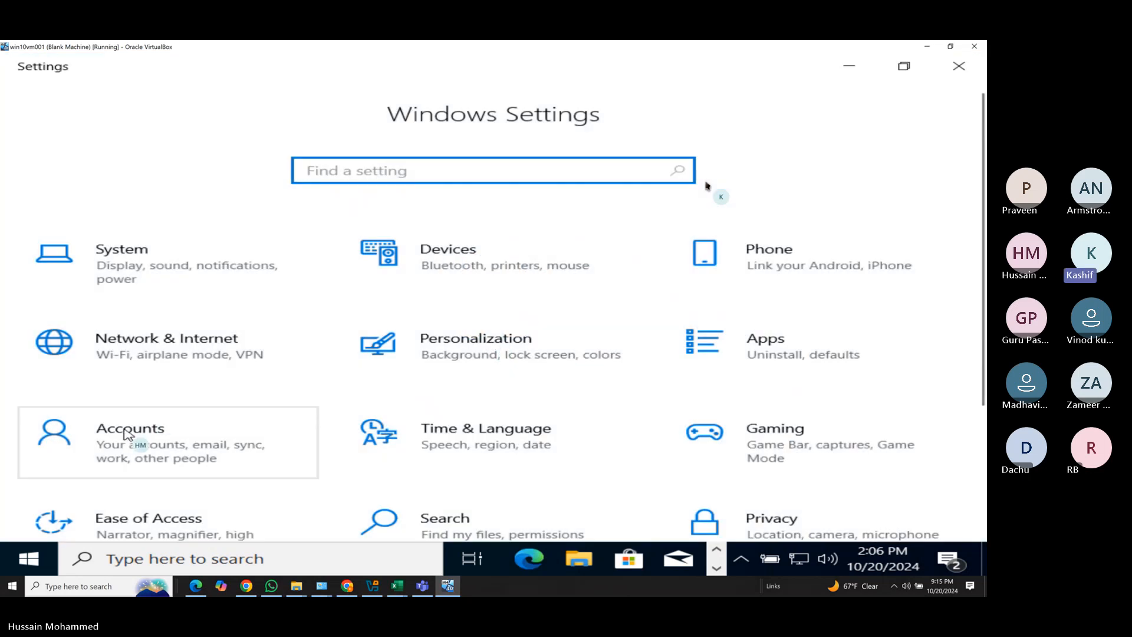
left_click(127, 434)
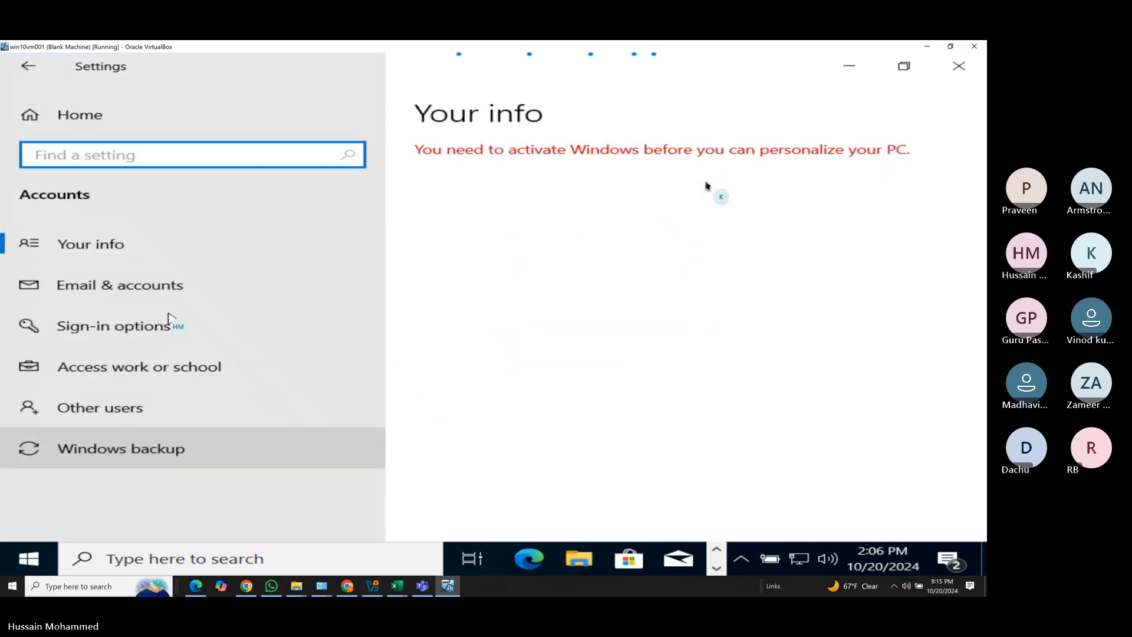
left_click(141, 368)
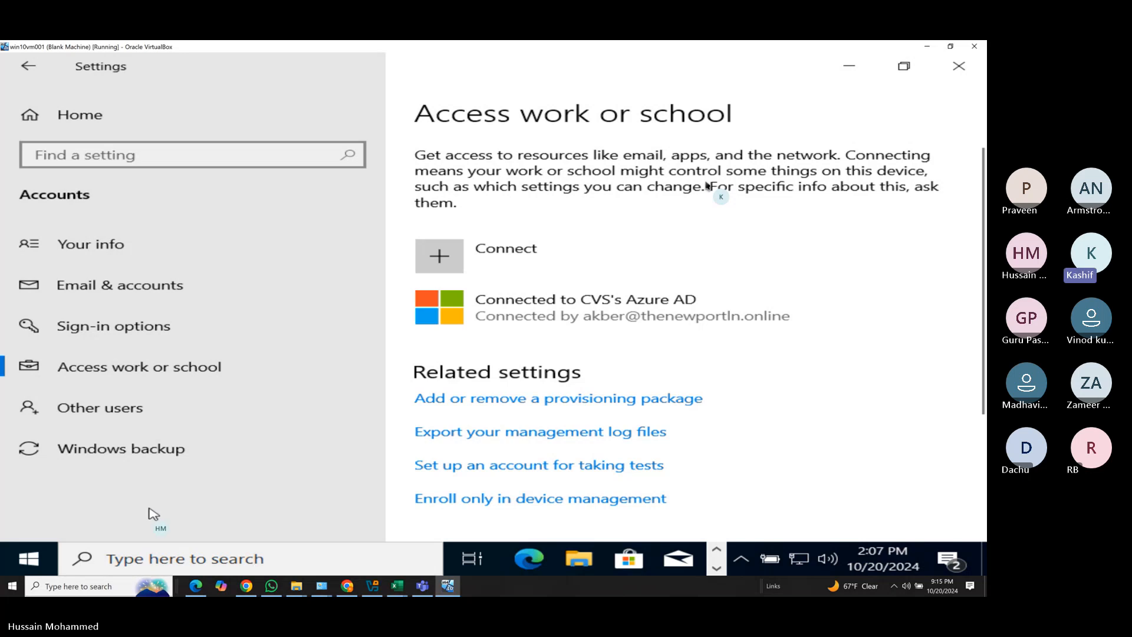
Shut down the Windows 10 VM and minimize the VirtualBox window.
left_click(34, 557)
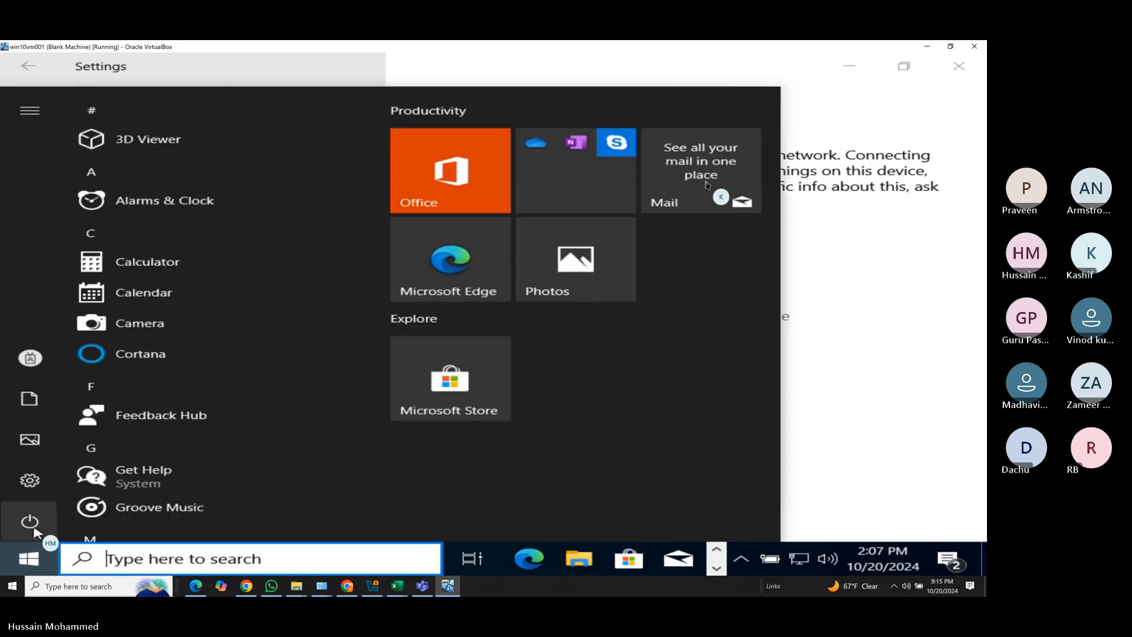
left_click(32, 522)
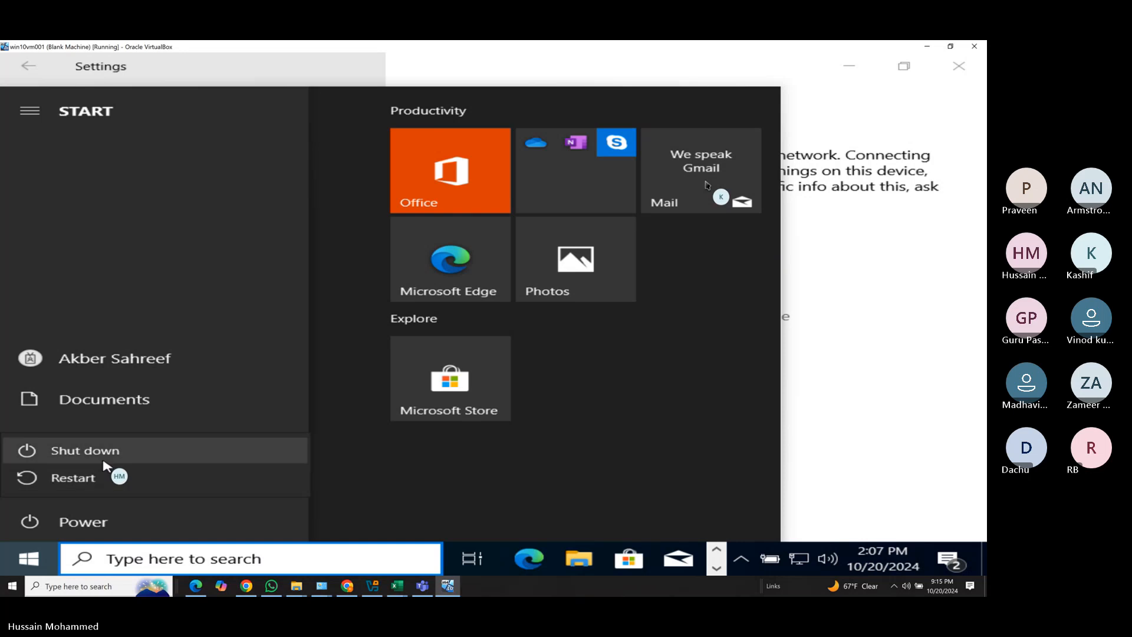
left_click(104, 458)
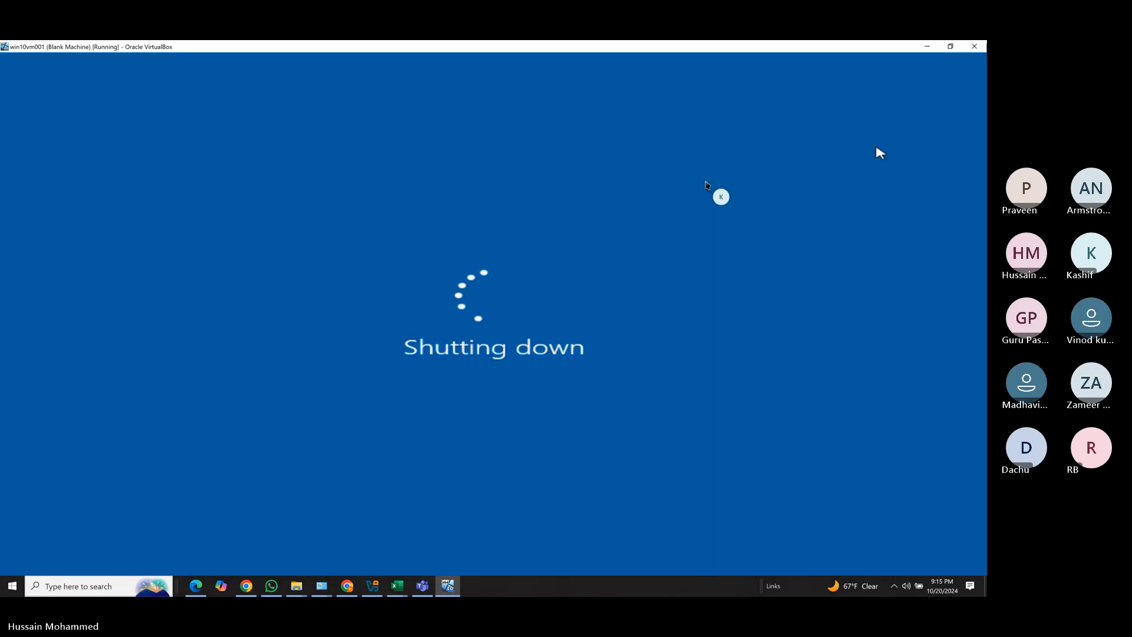
left_click(927, 47)
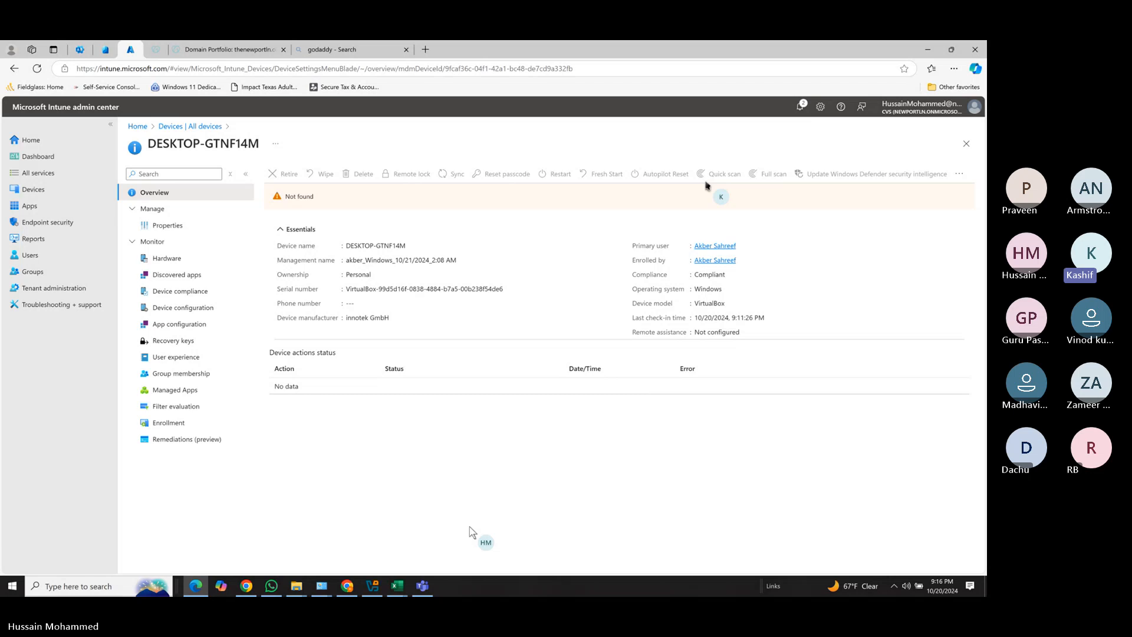
Permanently delete DESKTOP-GTNF14M from Entra's All devices list, leaving 0 devices, then return to Microsoft 365 Active users.
left_click(50, 196)
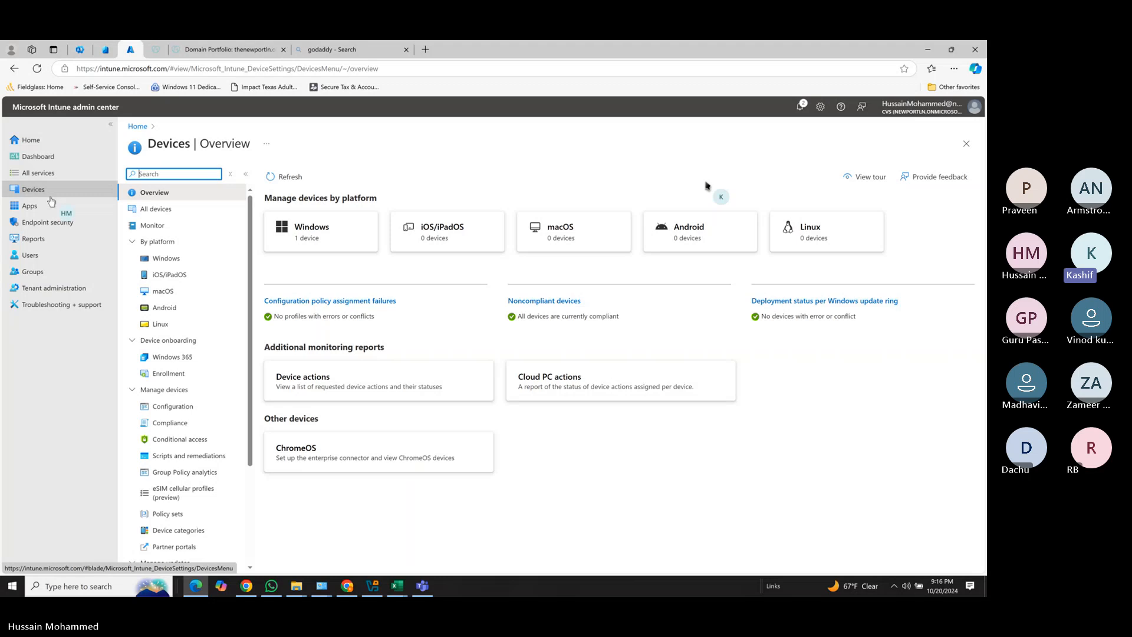
left_click(78, 50)
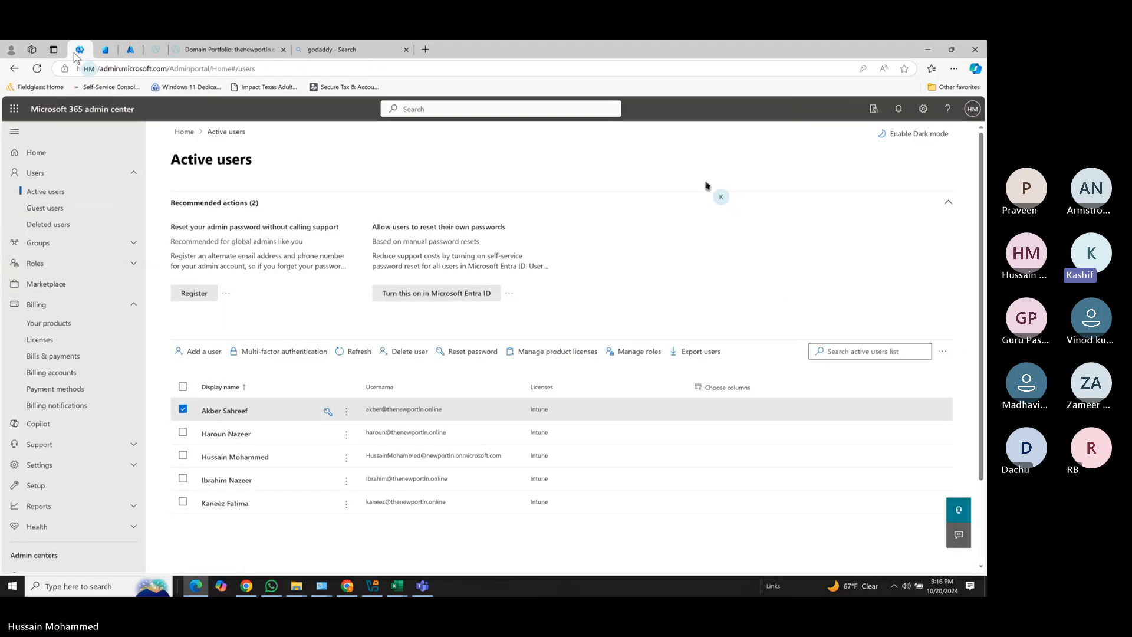
left_click(108, 51)
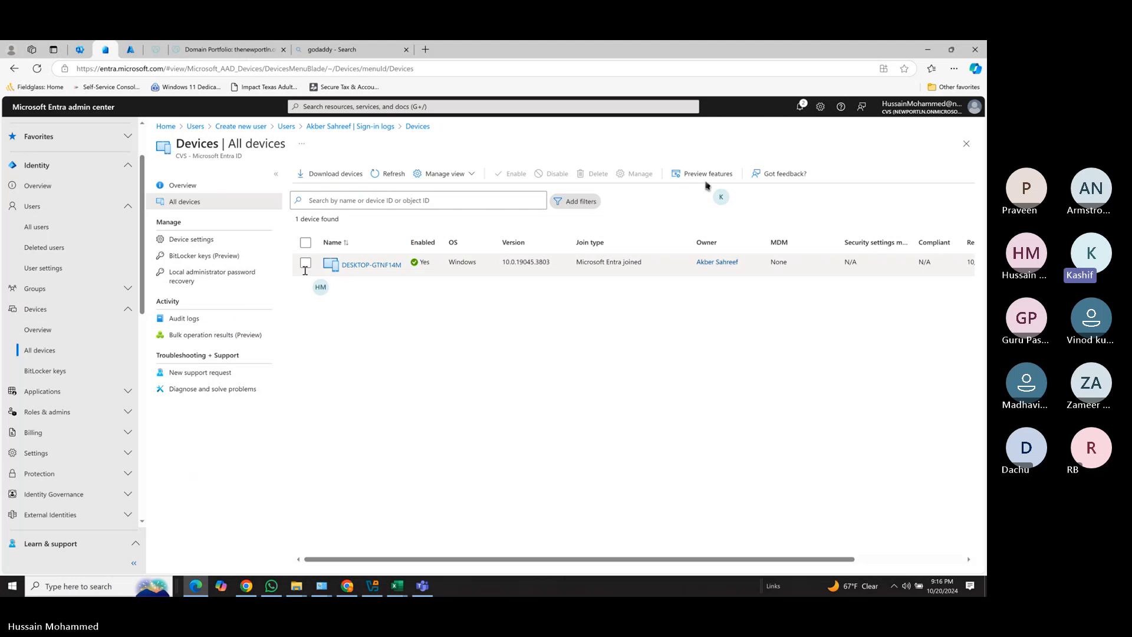
left_click(305, 264)
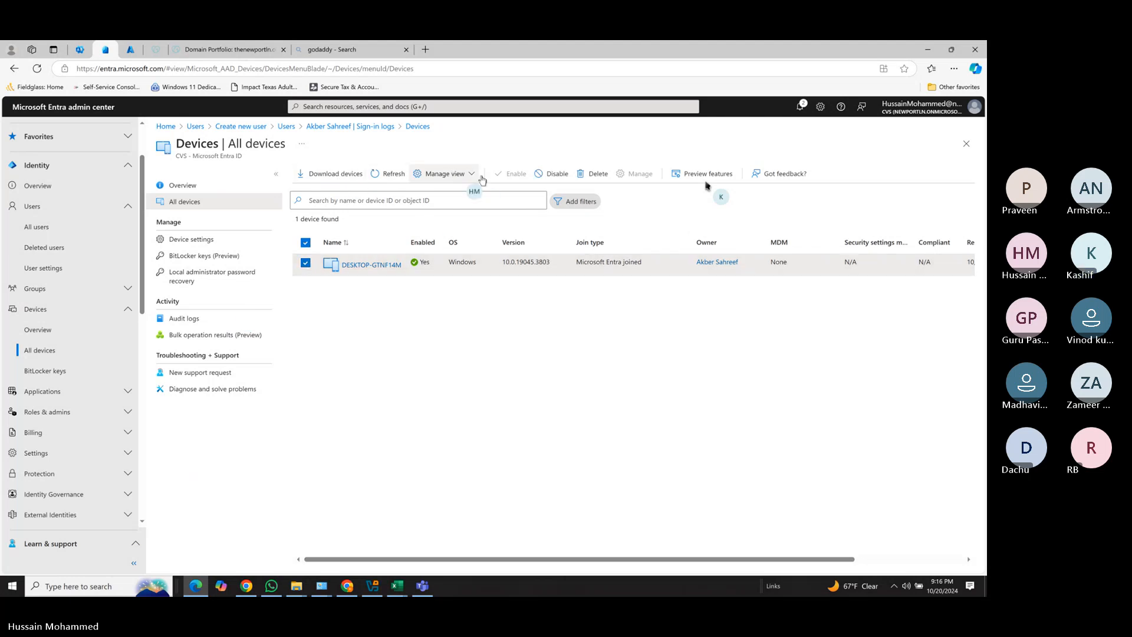
left_click(579, 177)
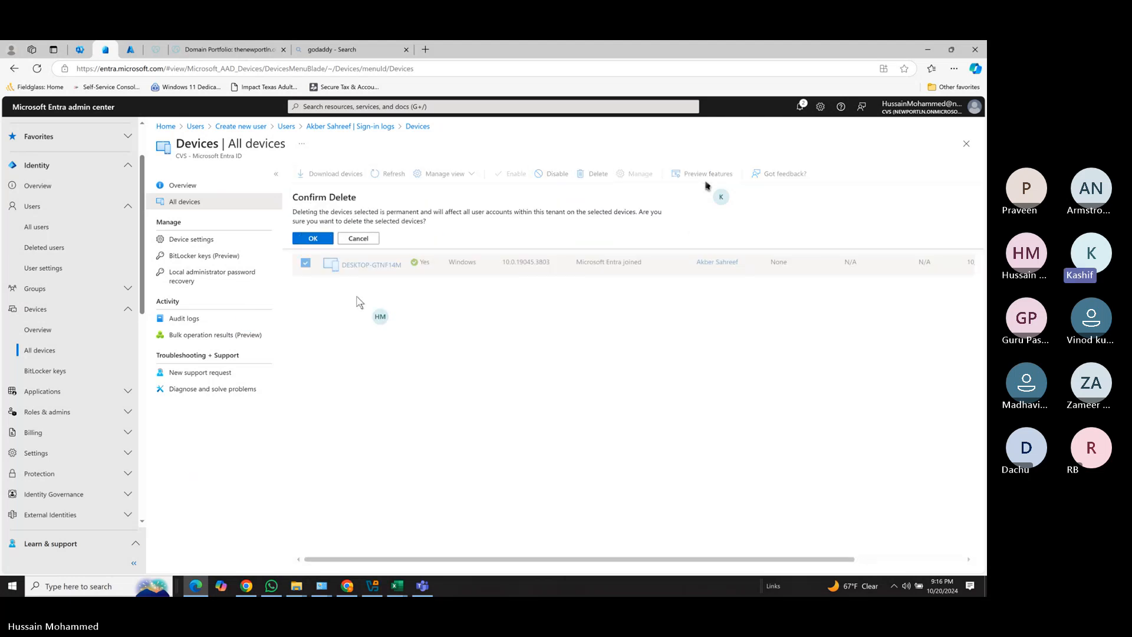
left_click(313, 238)
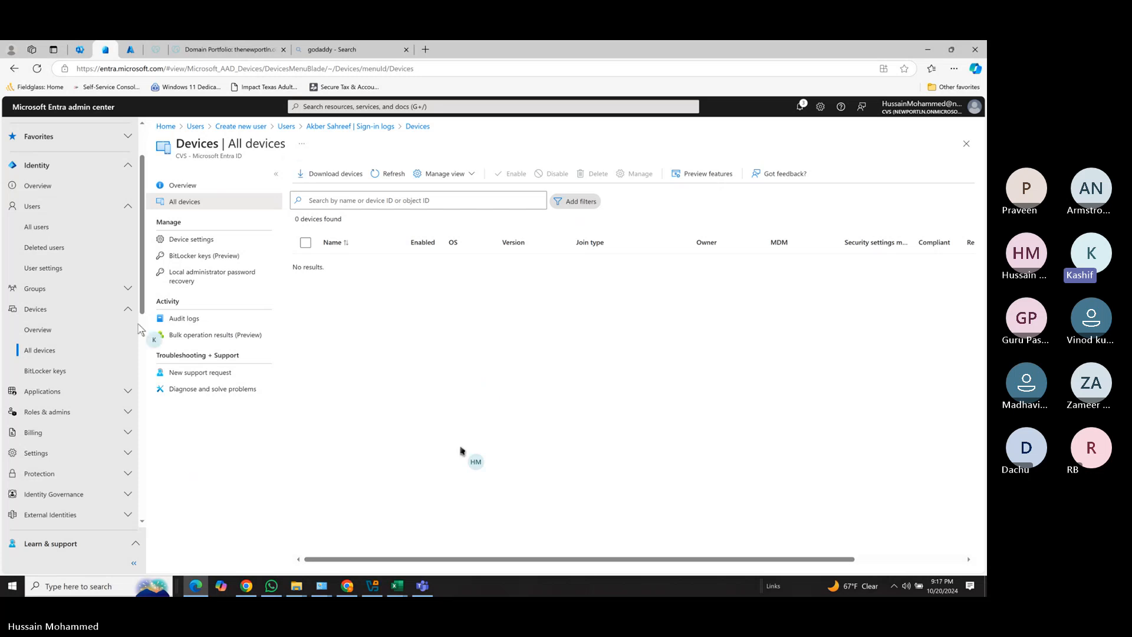
left_click(79, 51)
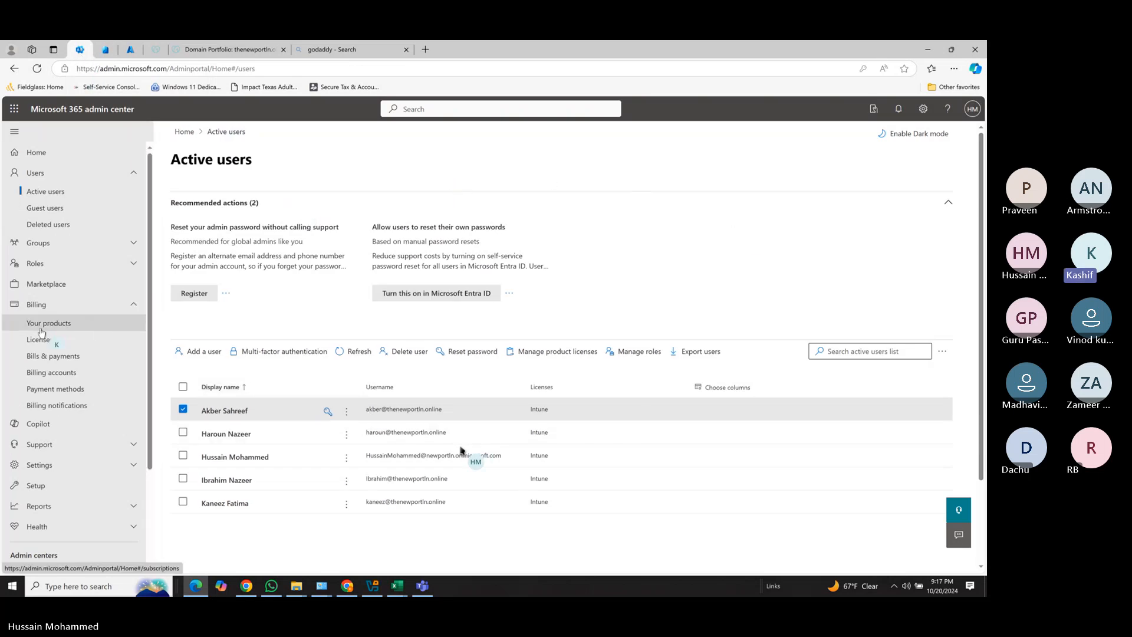
Search all Marketplace products for 'entra'.
left_click(51, 285)
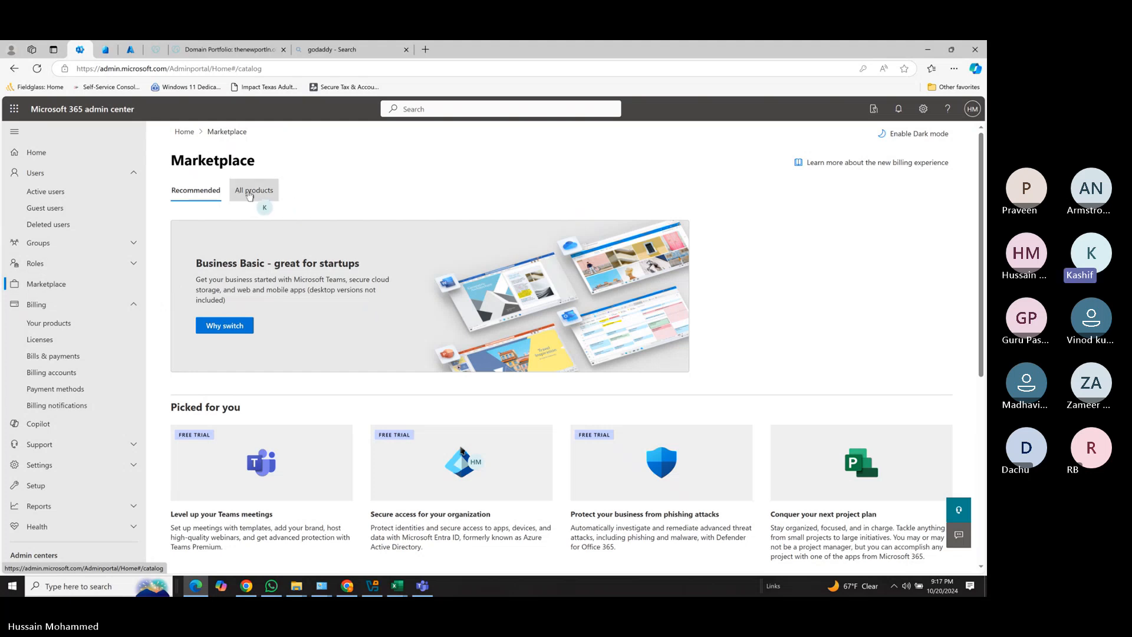
left_click(249, 196)
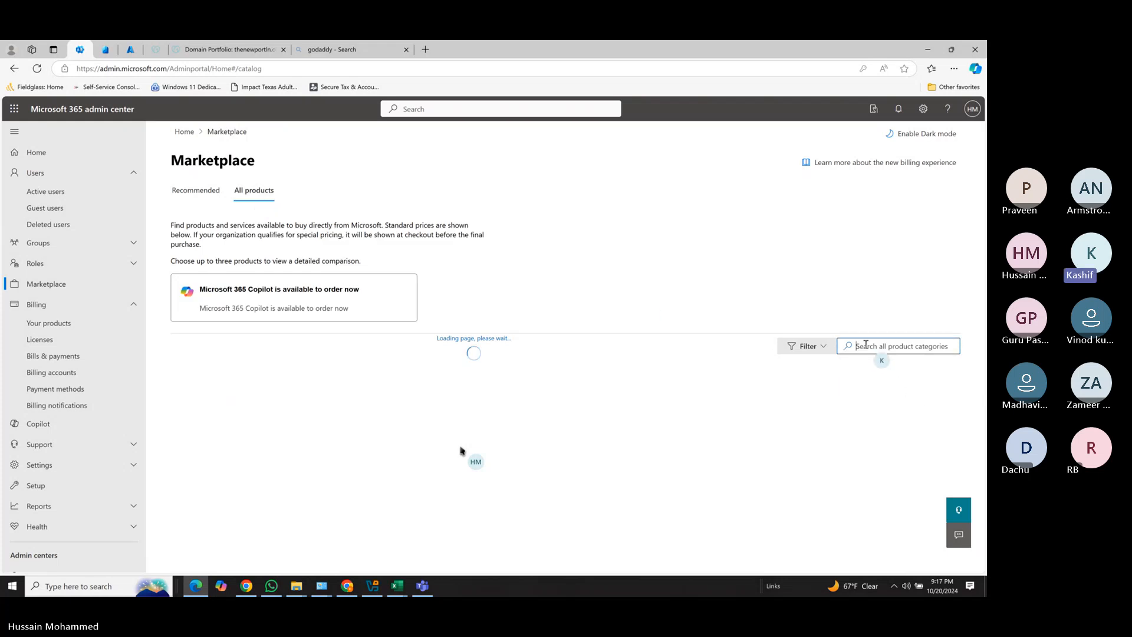
type("entra")
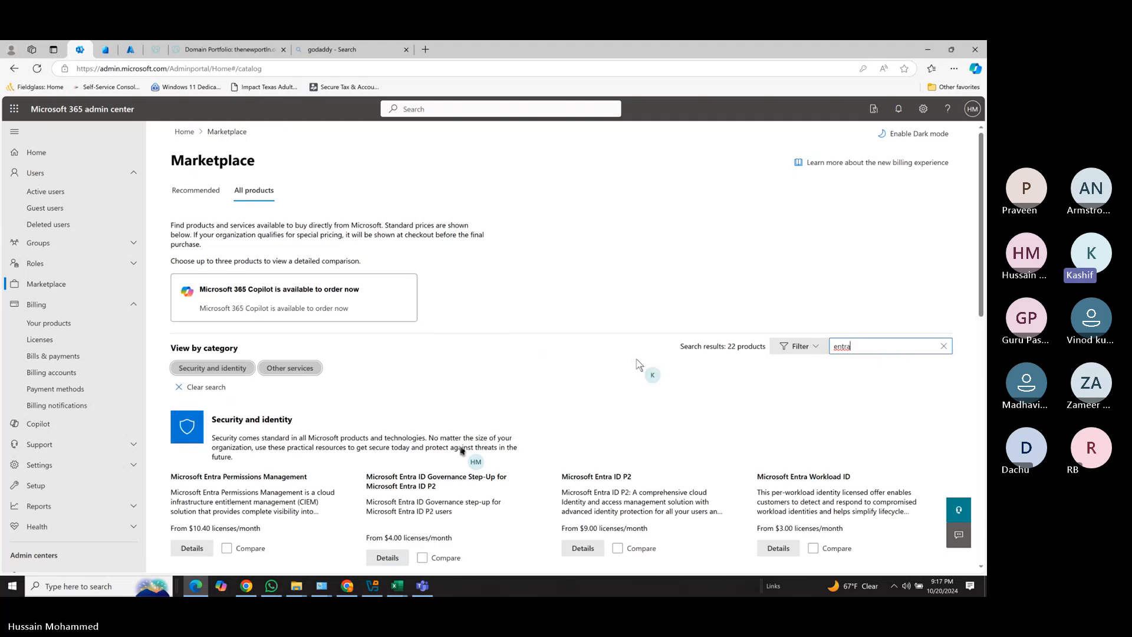
Show all ten Security and identity products and open the Microsoft Entra ID P2 Managed Trial details.
scroll(849, 363, "down", 1)
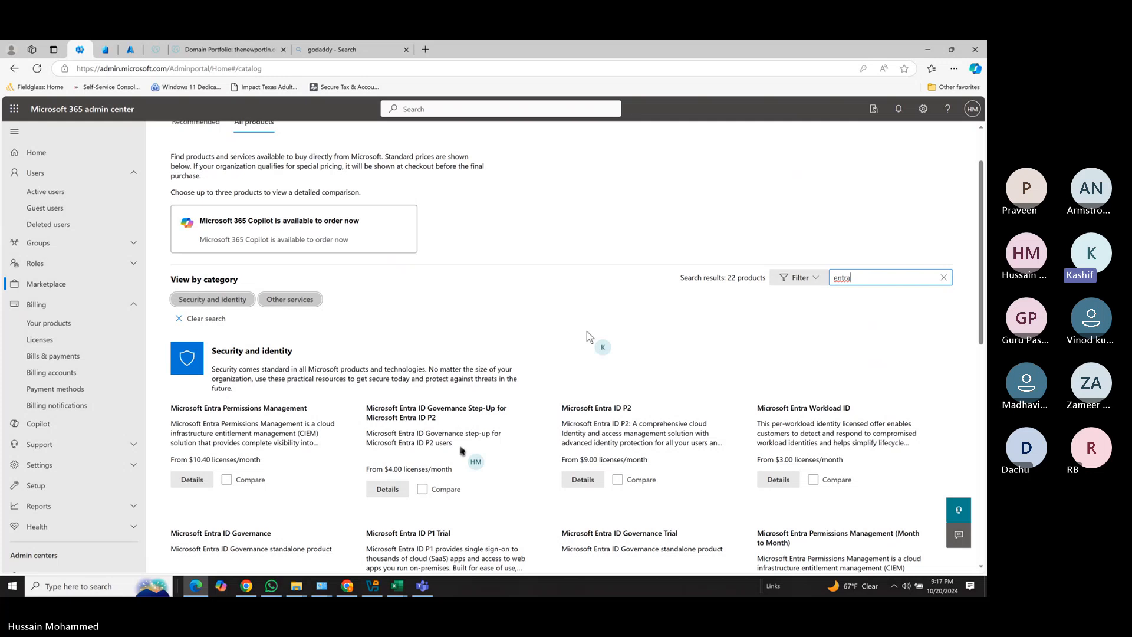
scroll(586, 335, "down", 1)
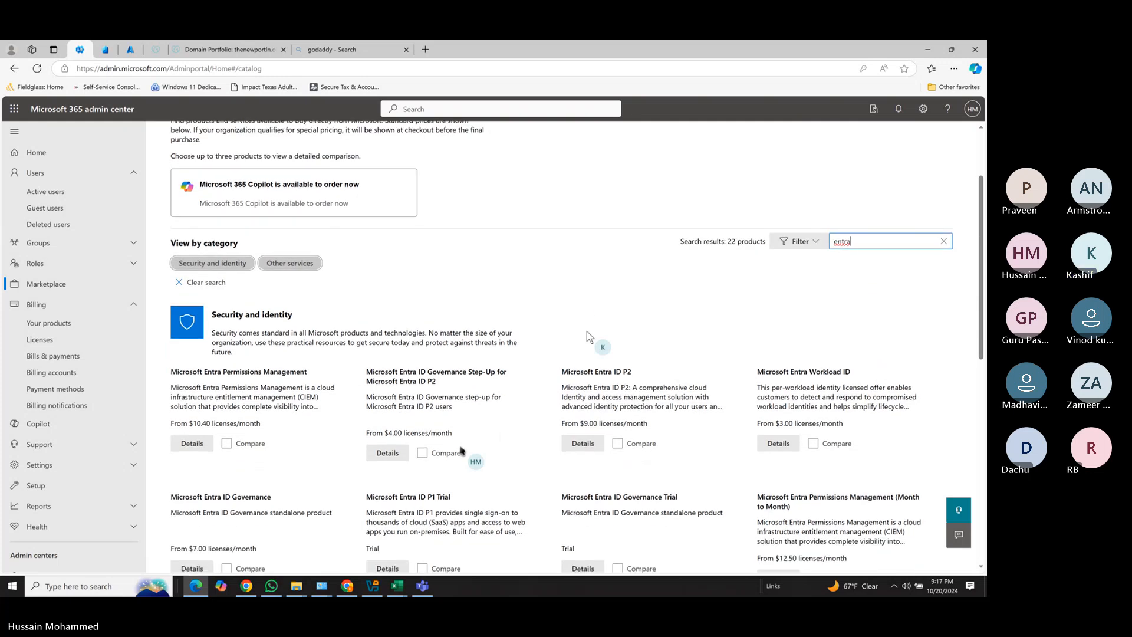
scroll(521, 334, "down", 1)
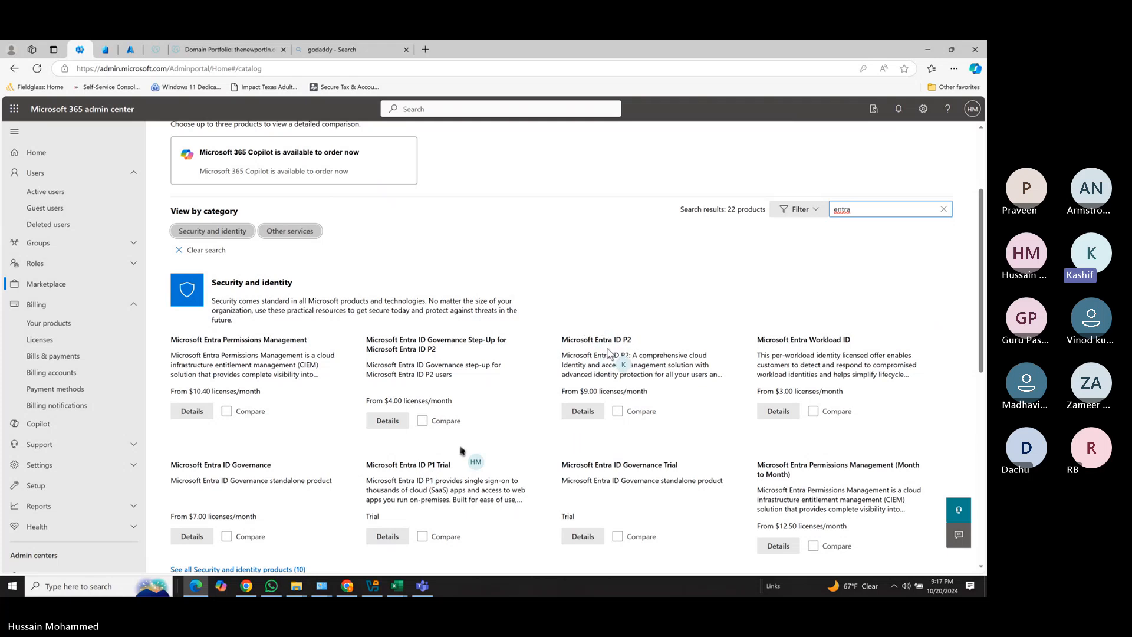
scroll(461, 451, "down", 1)
scroll(461, 451, "down", 1)
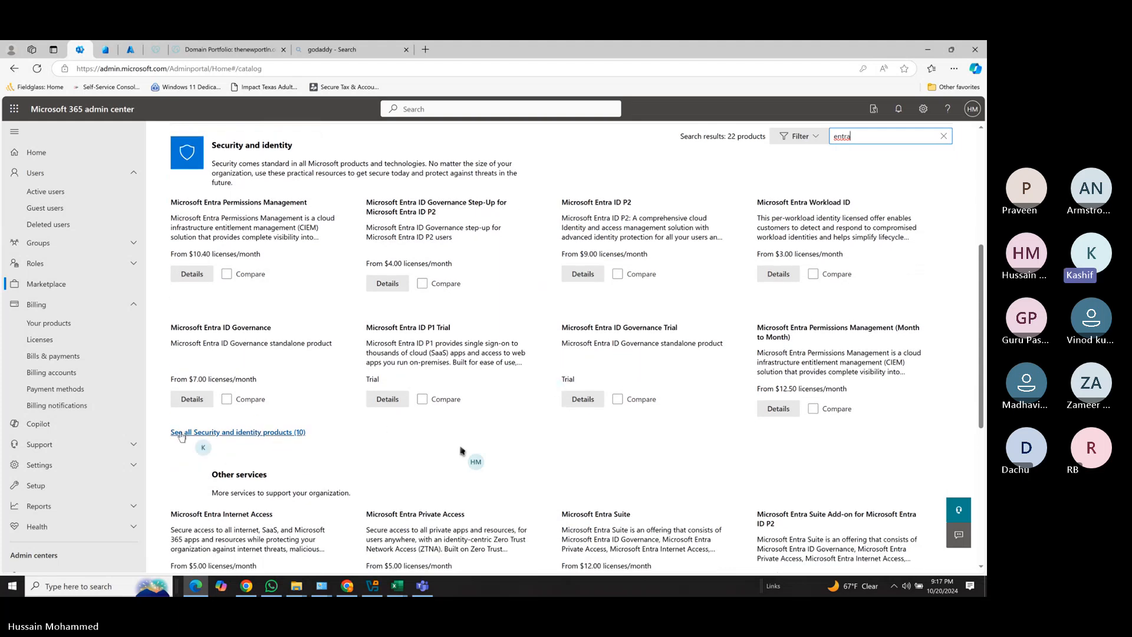
left_click(229, 433)
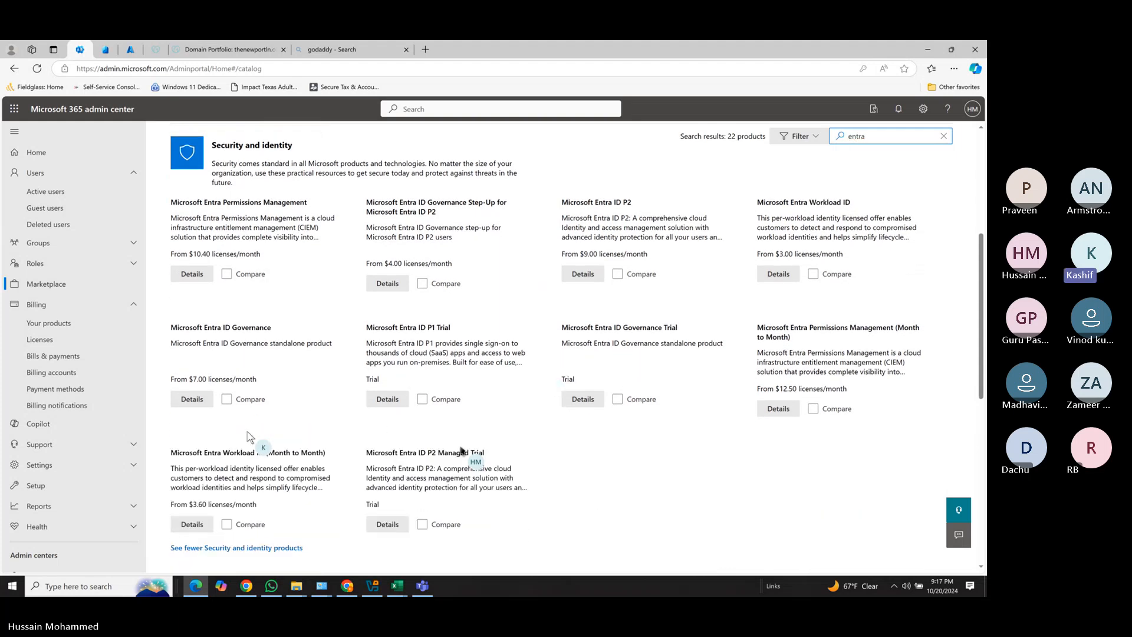
scroll(460, 450, "down", 1)
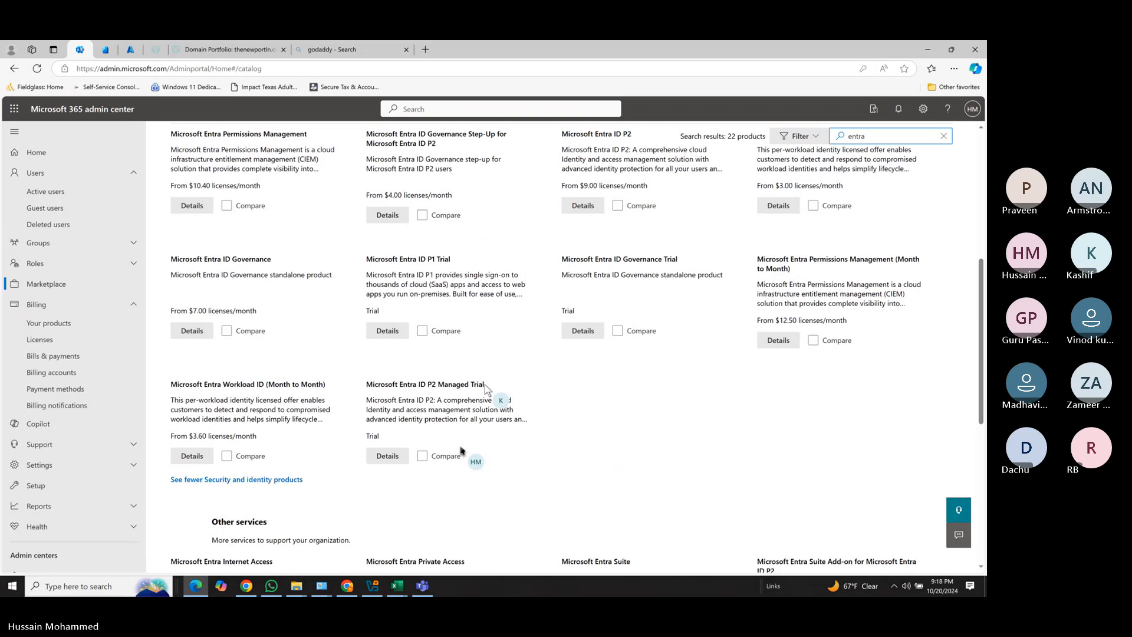
left_click(384, 457)
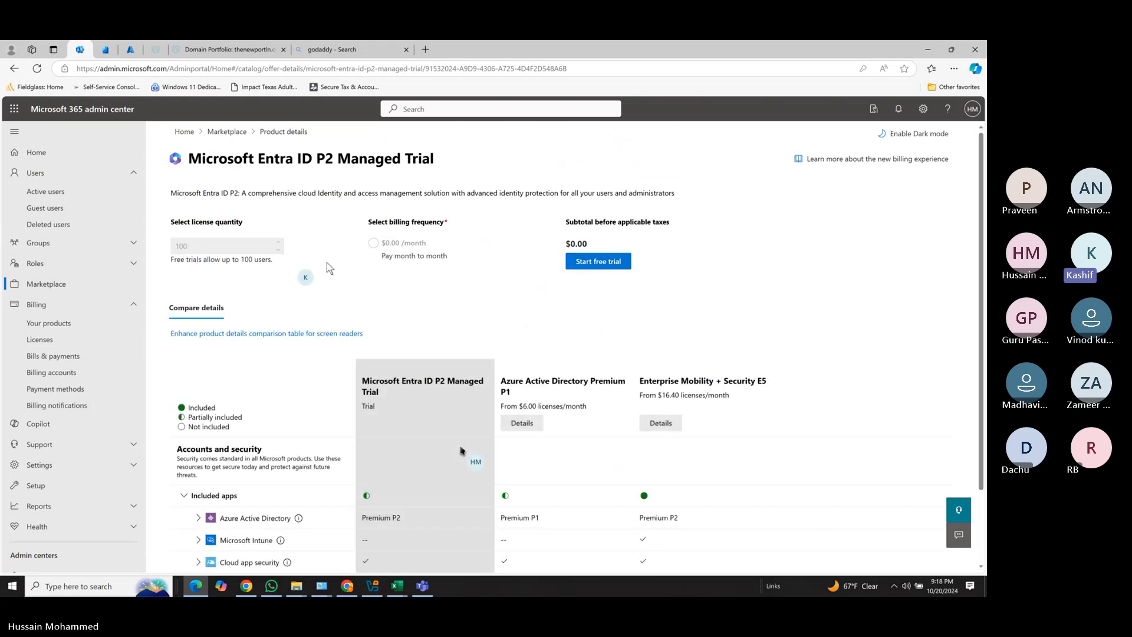
Start the free Microsoft Entra ID P2 trial for 100 users and continue past the order receipt.
left_click(606, 263)
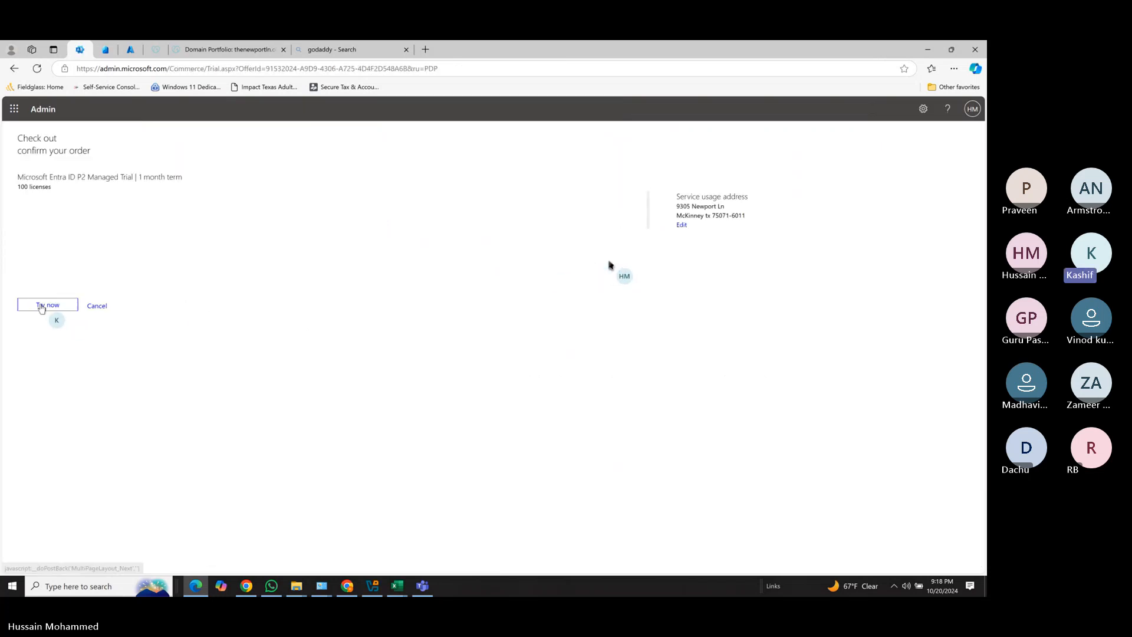
left_click(42, 305)
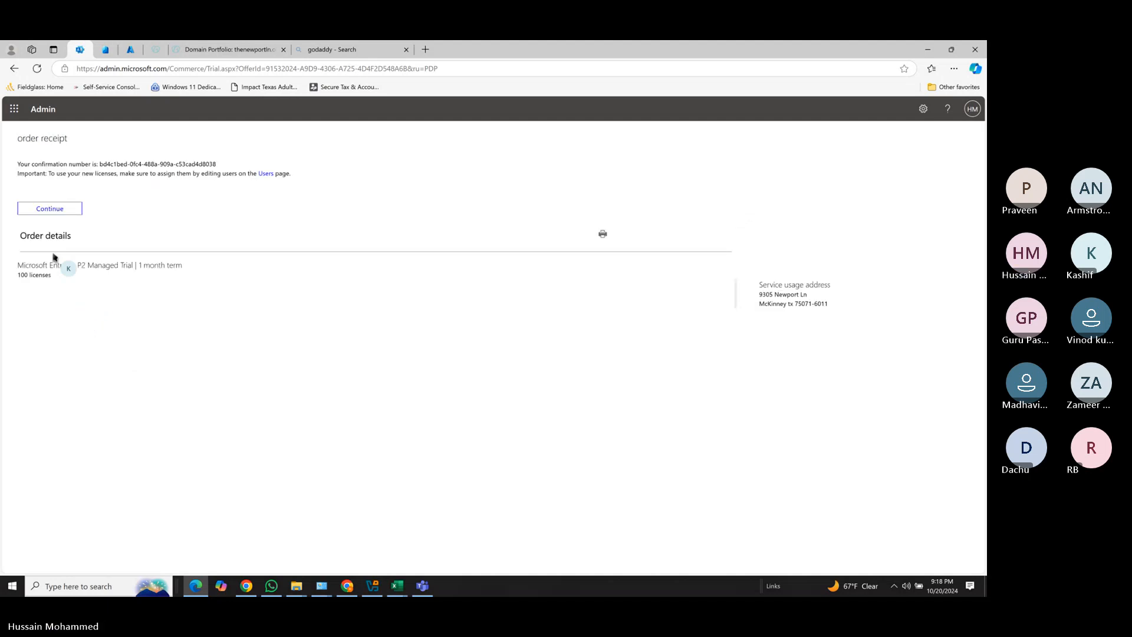
left_click(54, 213)
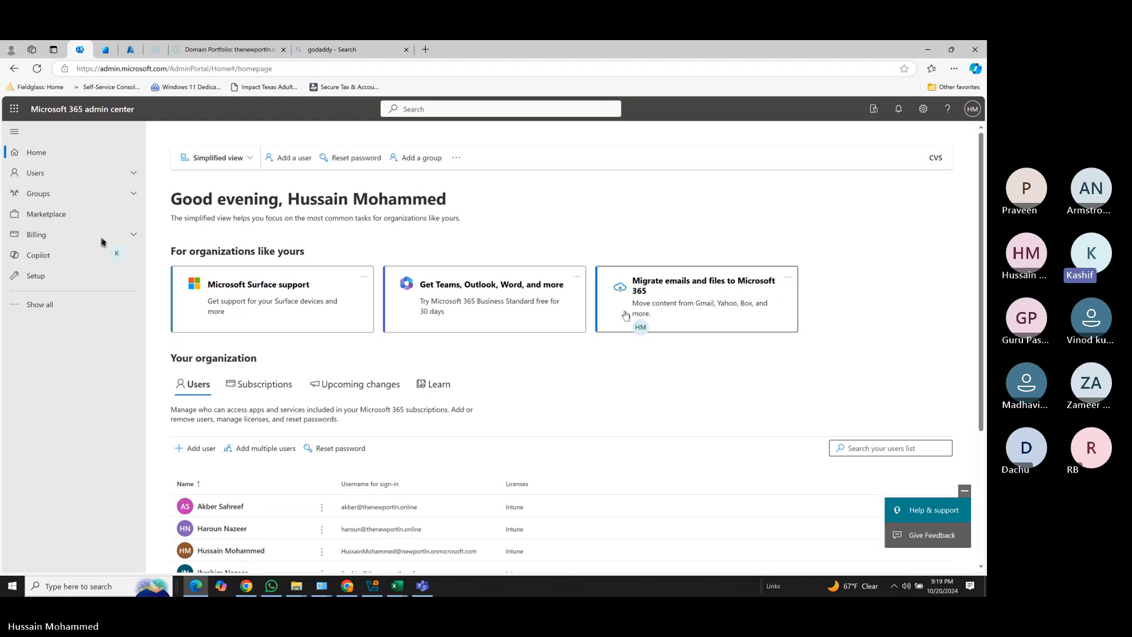
Confirm both trials appear under Billing > Your products, then go to Users > Active users.
left_click(52, 237)
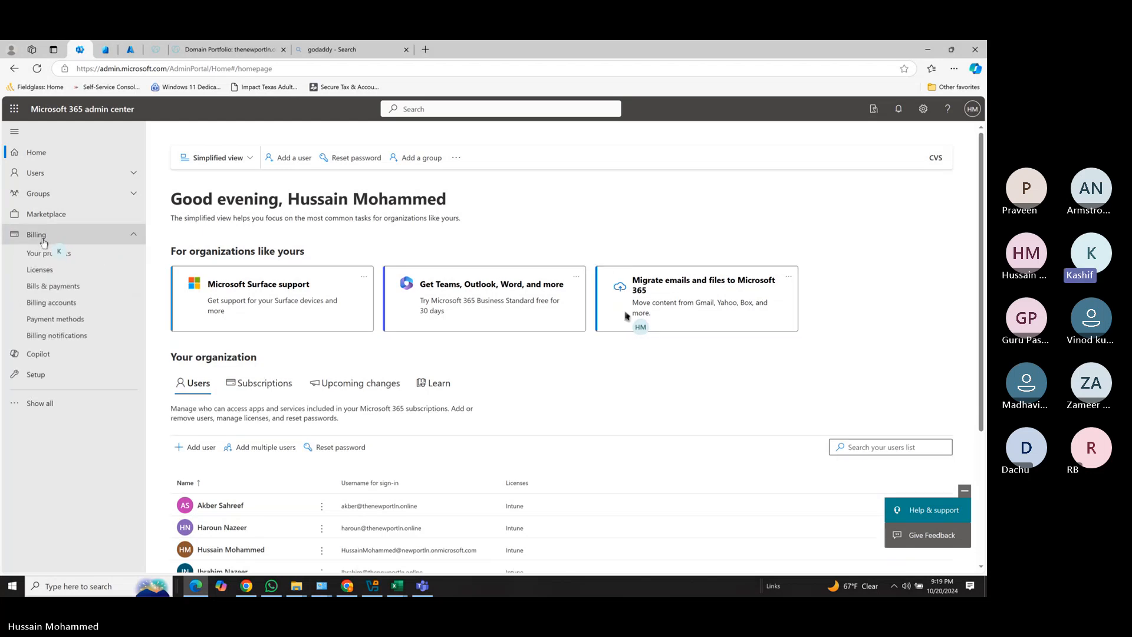
left_click(64, 255)
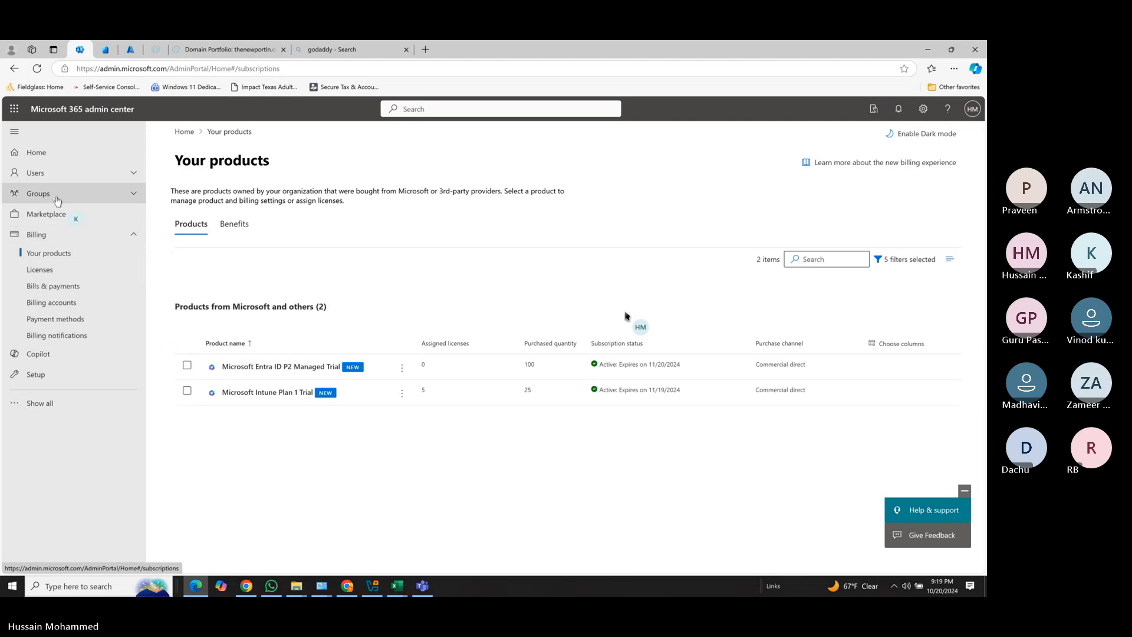
left_click(48, 176)
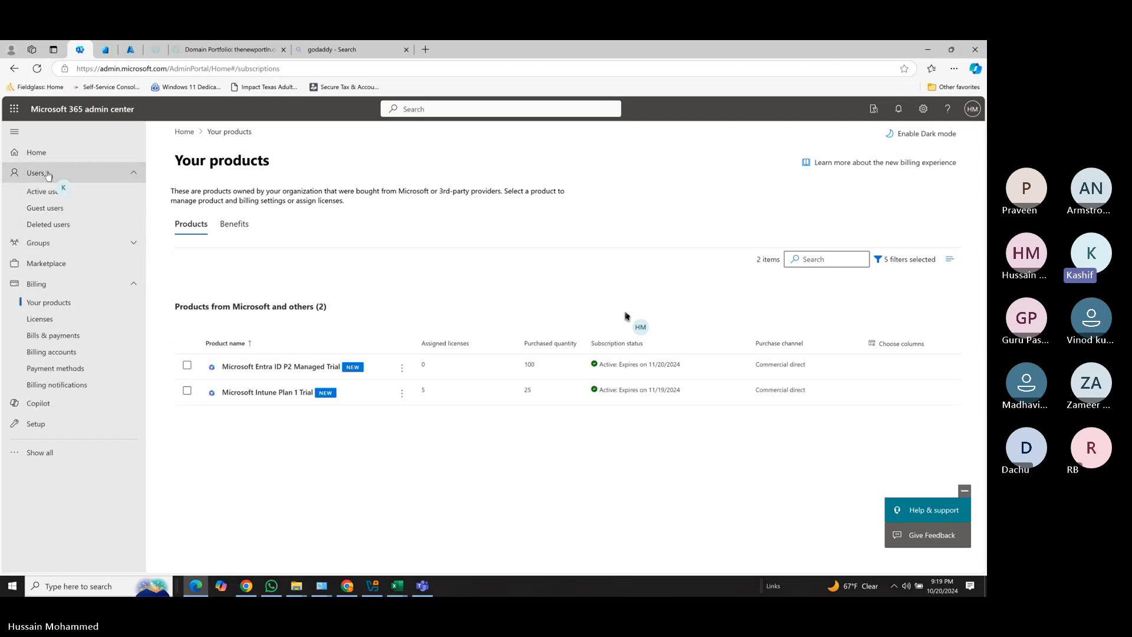
left_click(44, 191)
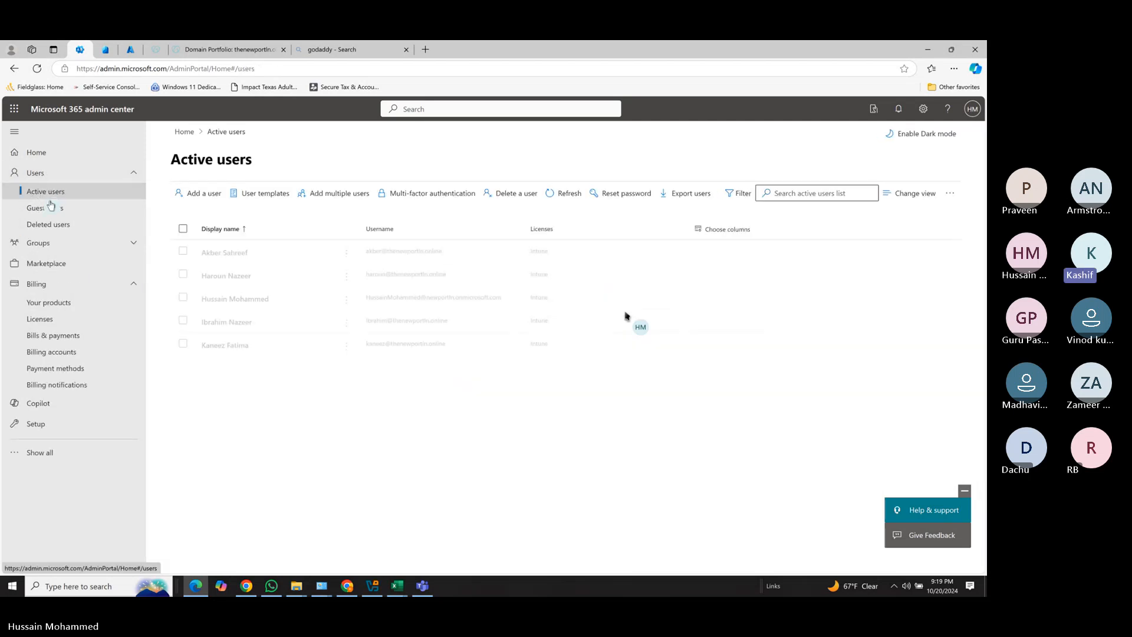
Add a Microsoft Entra ID P2 license to all five users, keeping their existing Intune licenses.
left_click(182, 228)
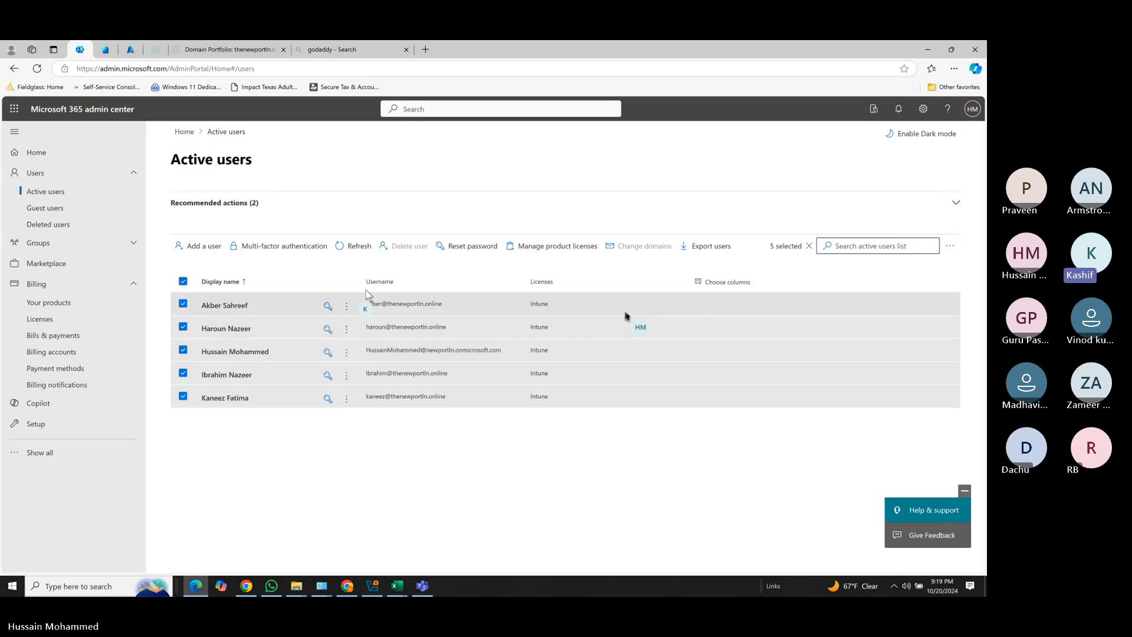
left_click(557, 247)
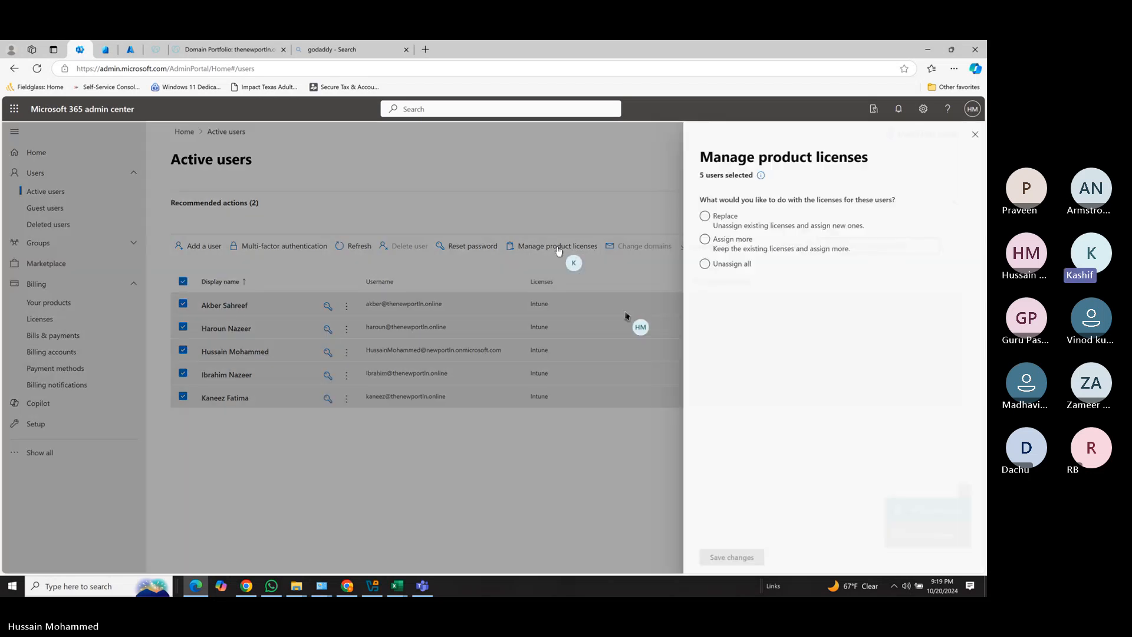
left_click(701, 240)
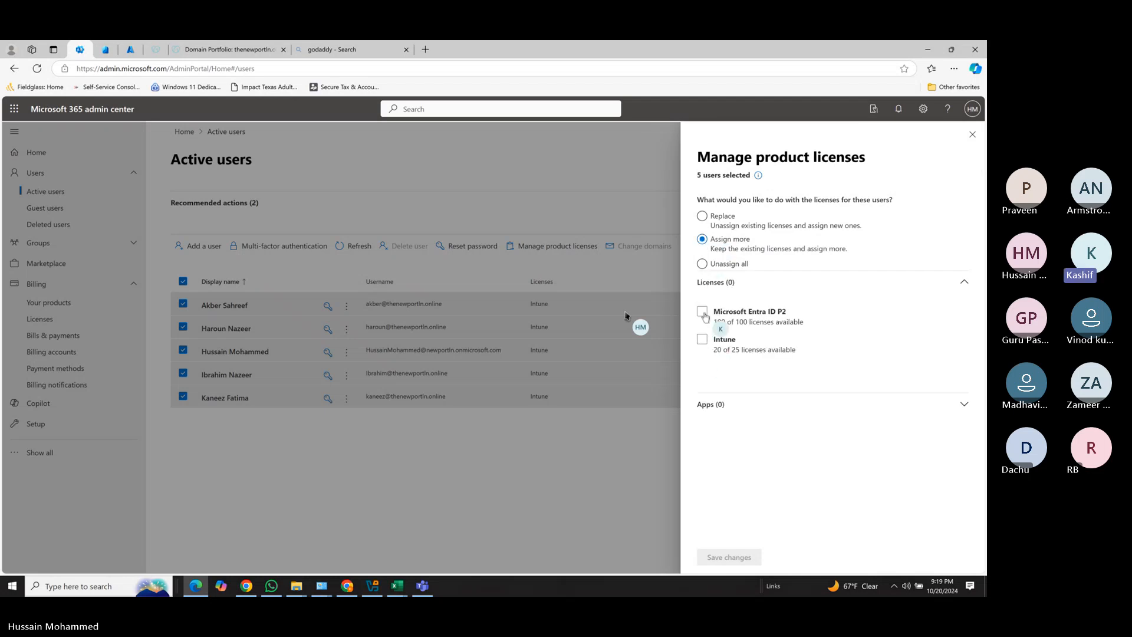
left_click(702, 312)
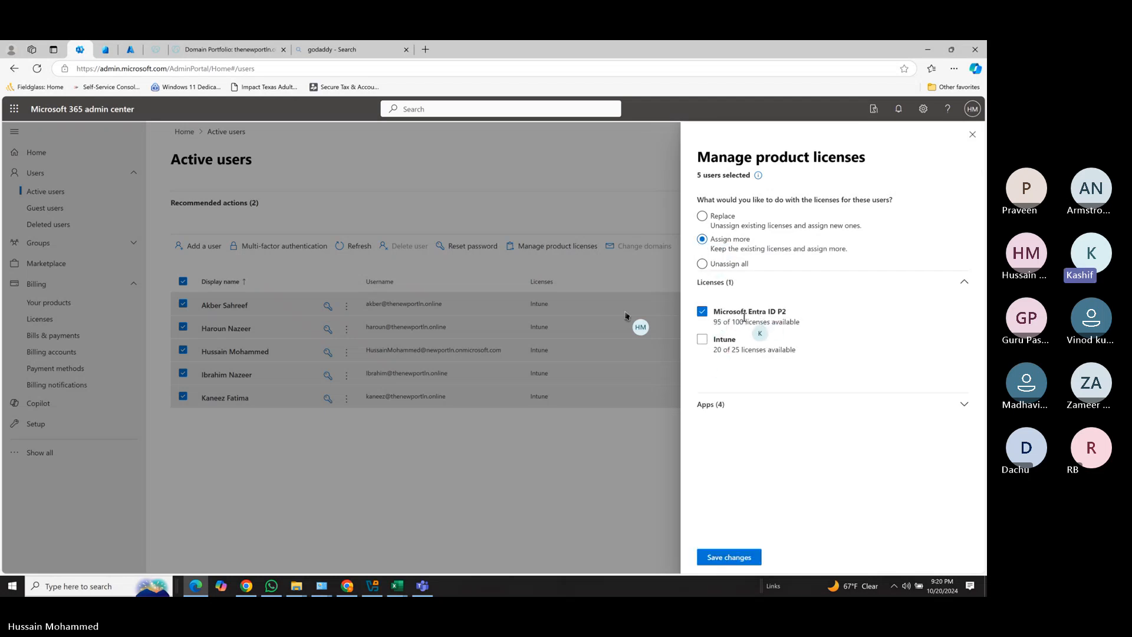
left_click(714, 558)
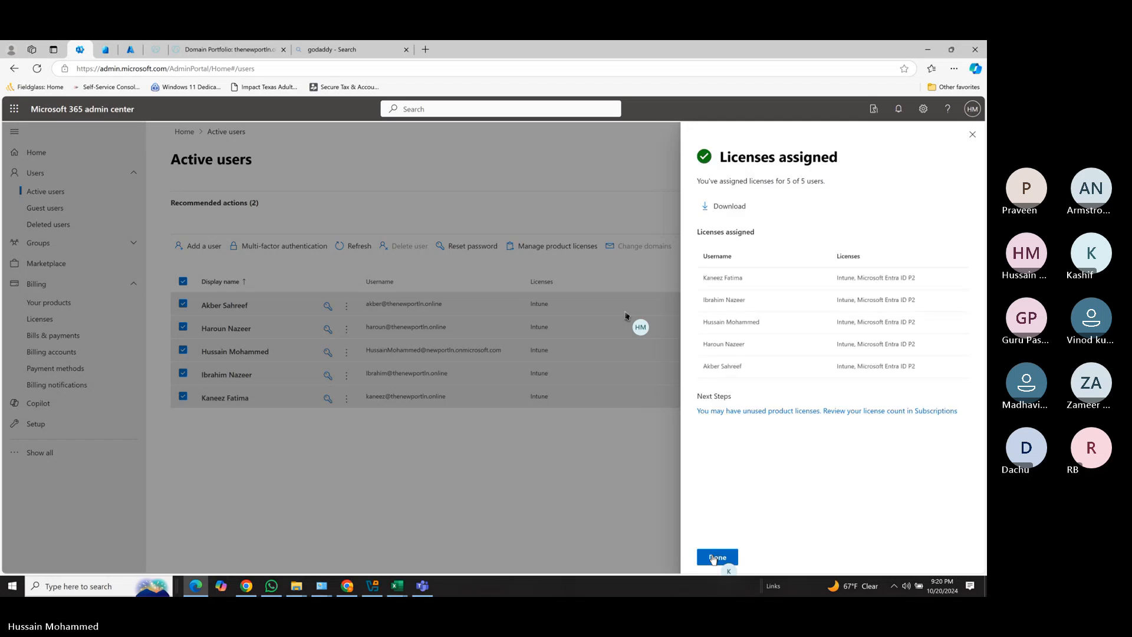
left_click(716, 557)
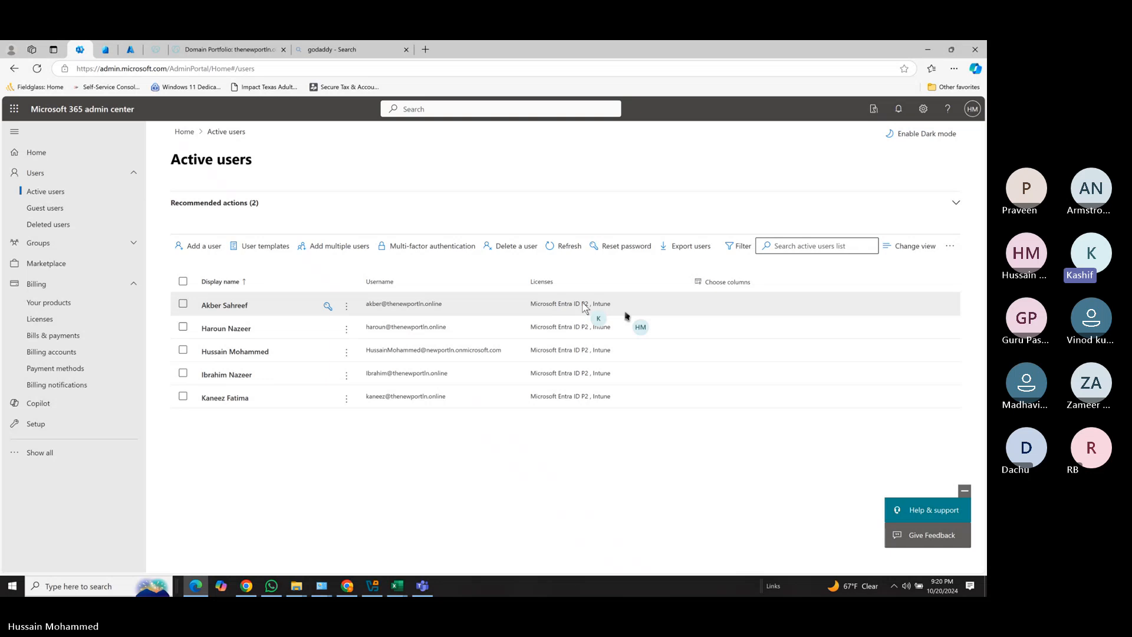
left_click(86, 587)
Launch Notepad, centre and widen its window, and type the heading '21st Oct Topics :'.
type("notepad")
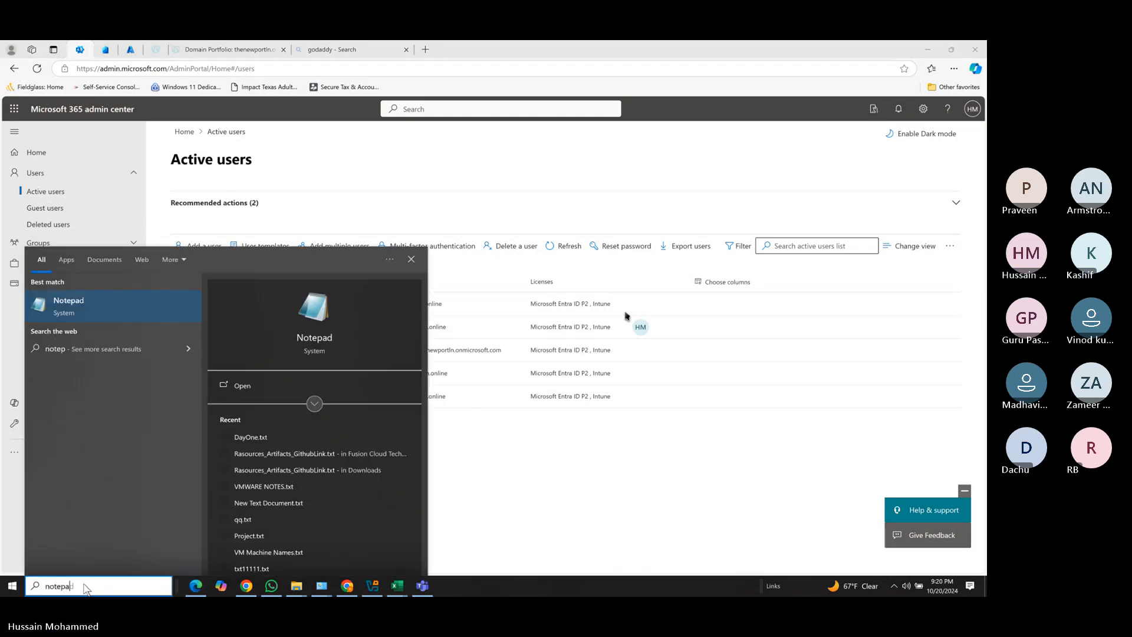
key("Return")
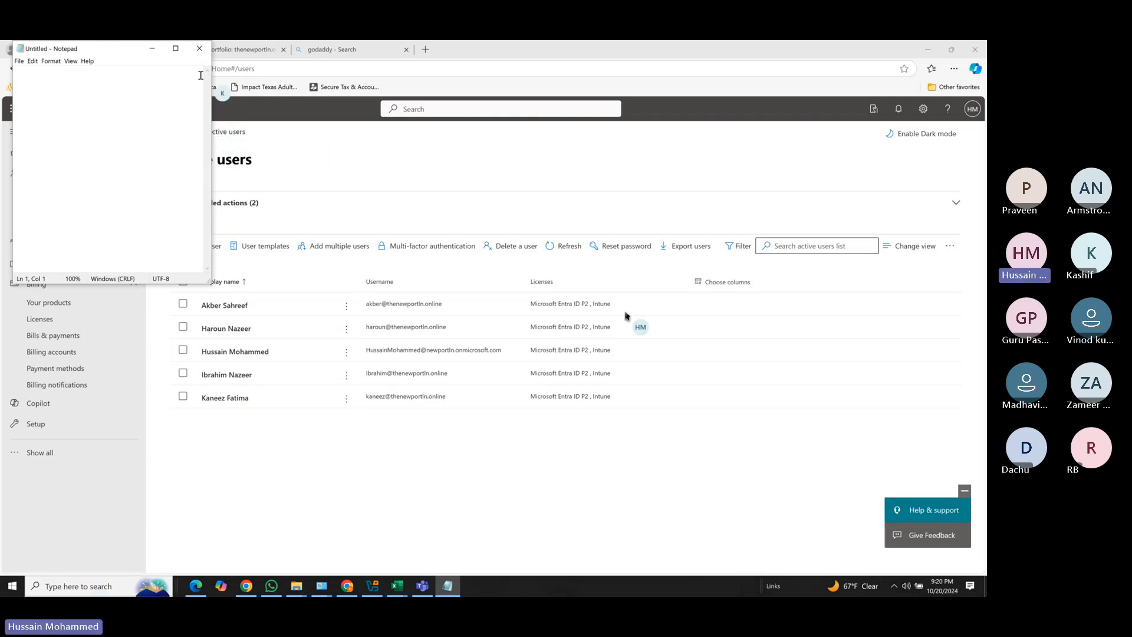
left_click_drag(124, 51, 317, 221)
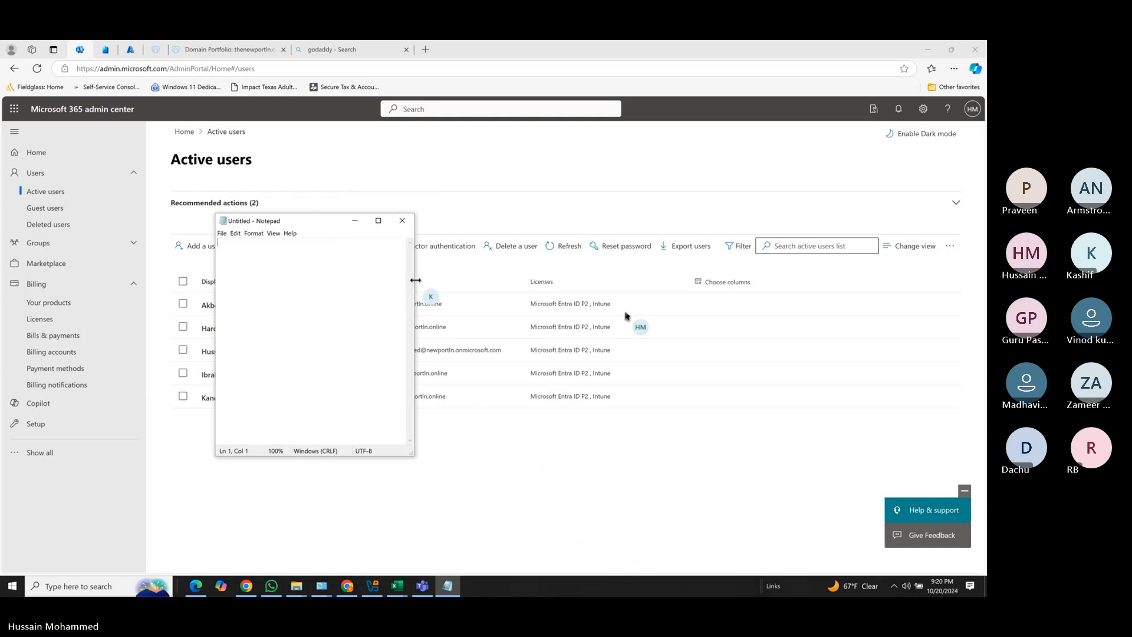
left_click_drag(415, 280, 722, 294)
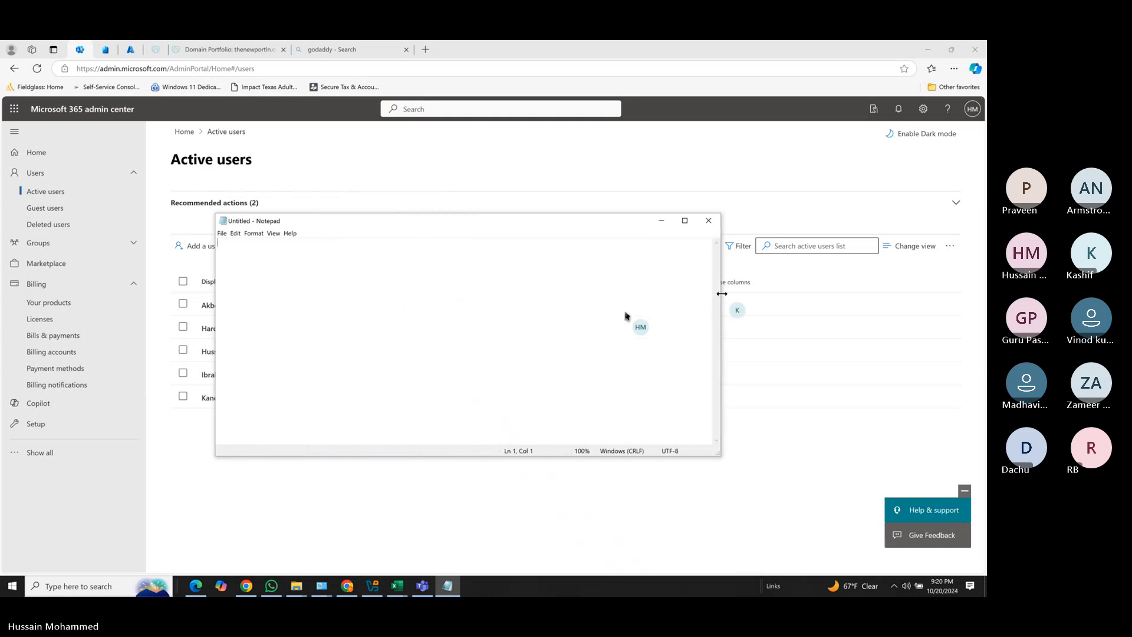
type("2")
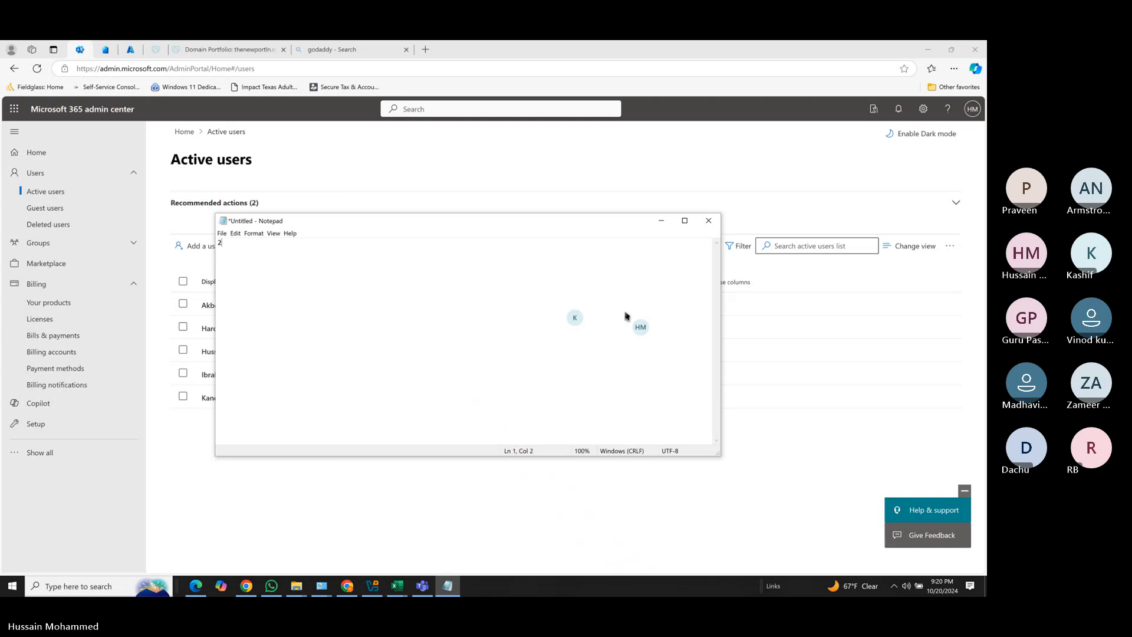
type("1st Oct Topics :")
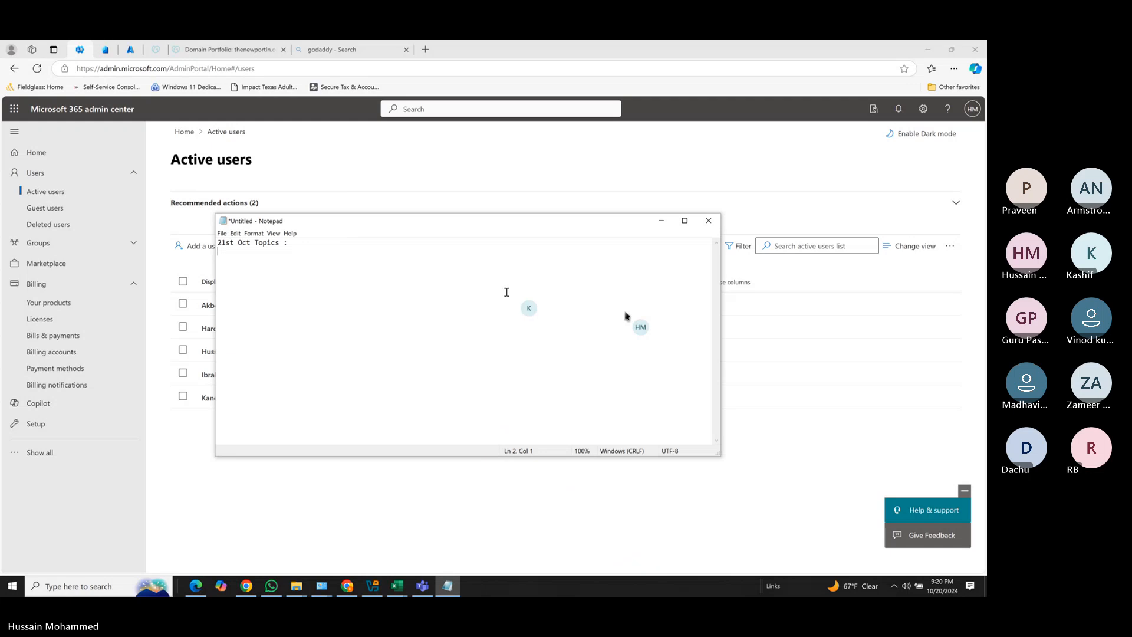
Set the Notepad font size to 16.
left_click(259, 236)
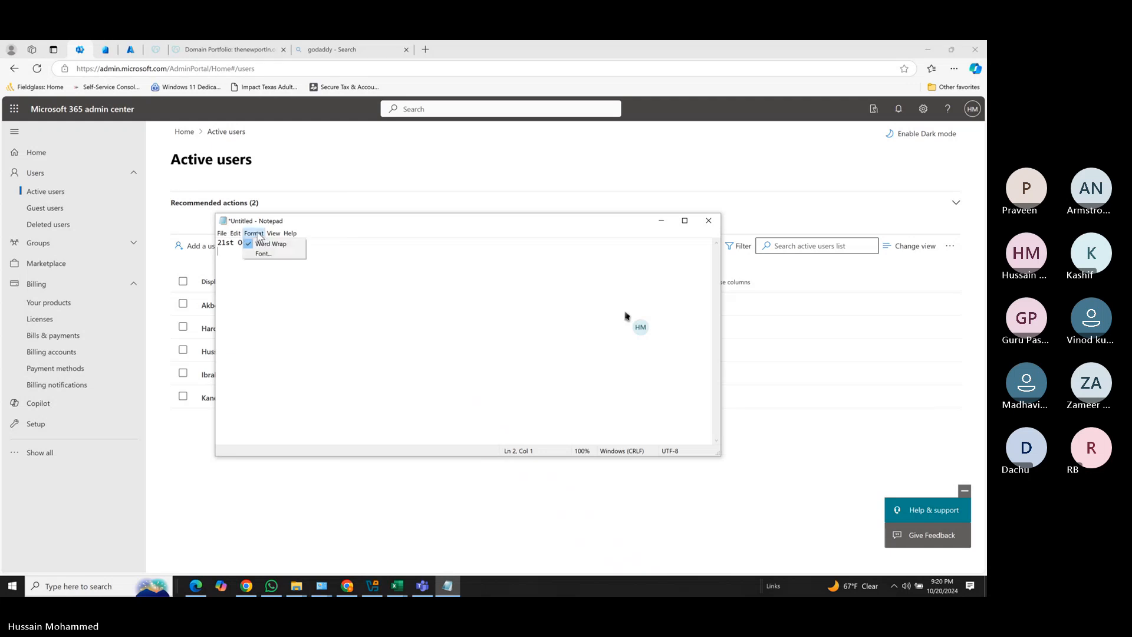
left_click(275, 253)
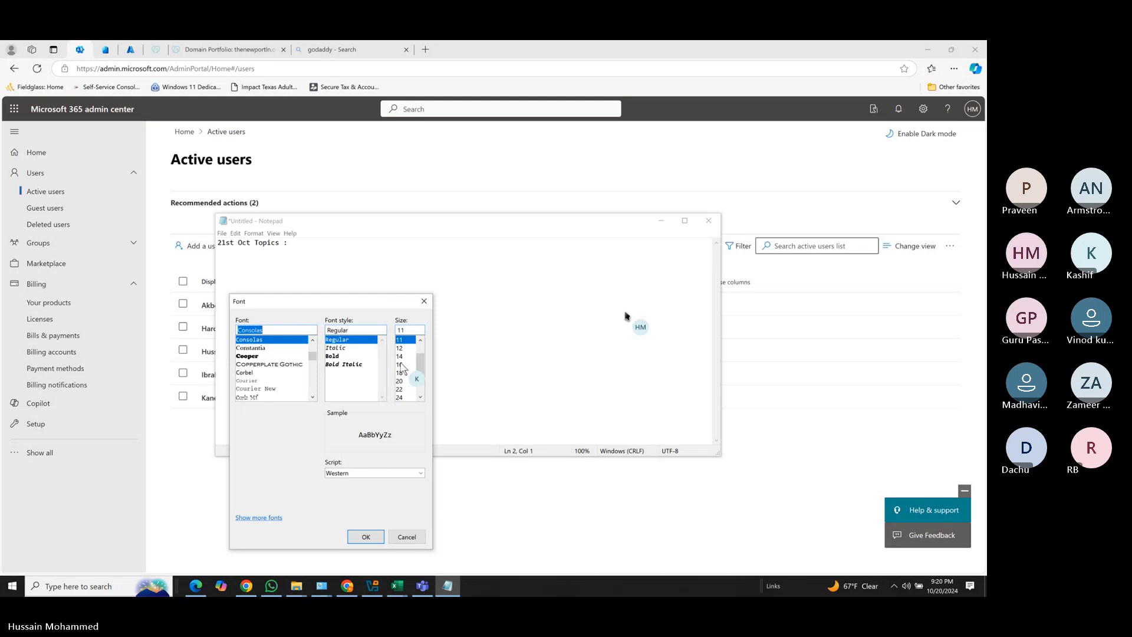
left_click(398, 365)
left_click(365, 536)
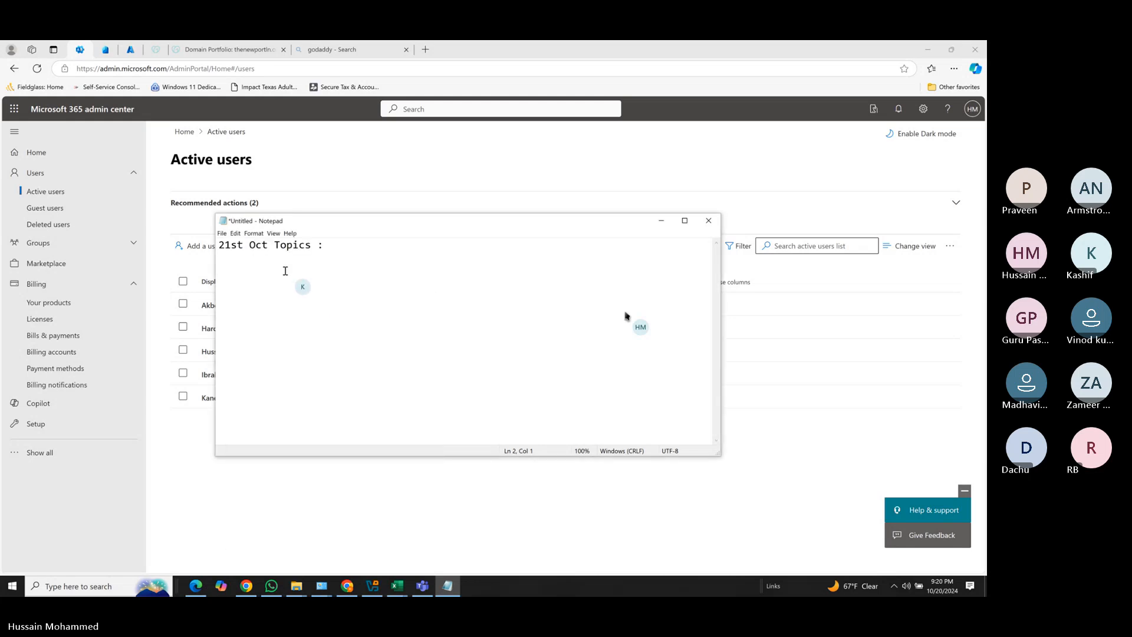
Type topics 1–3: assign Intune license, enroll device manually, unenroll and delete it from Entra portal.
type("1. Assign intune lic")
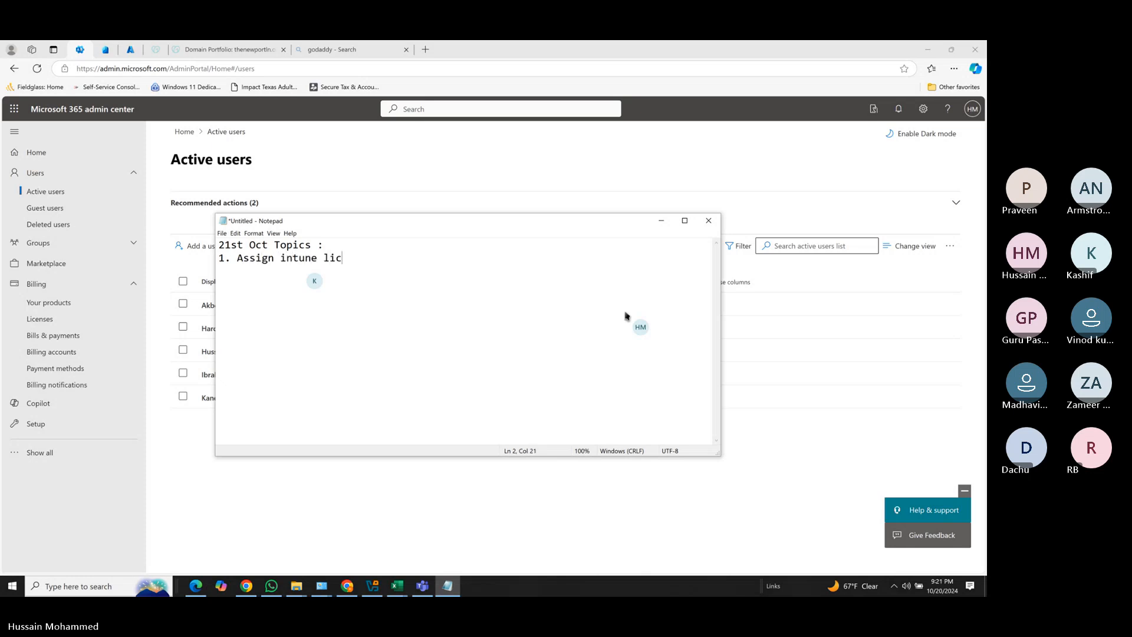
type("ense to users ")
type("2. ")
type("Login ")
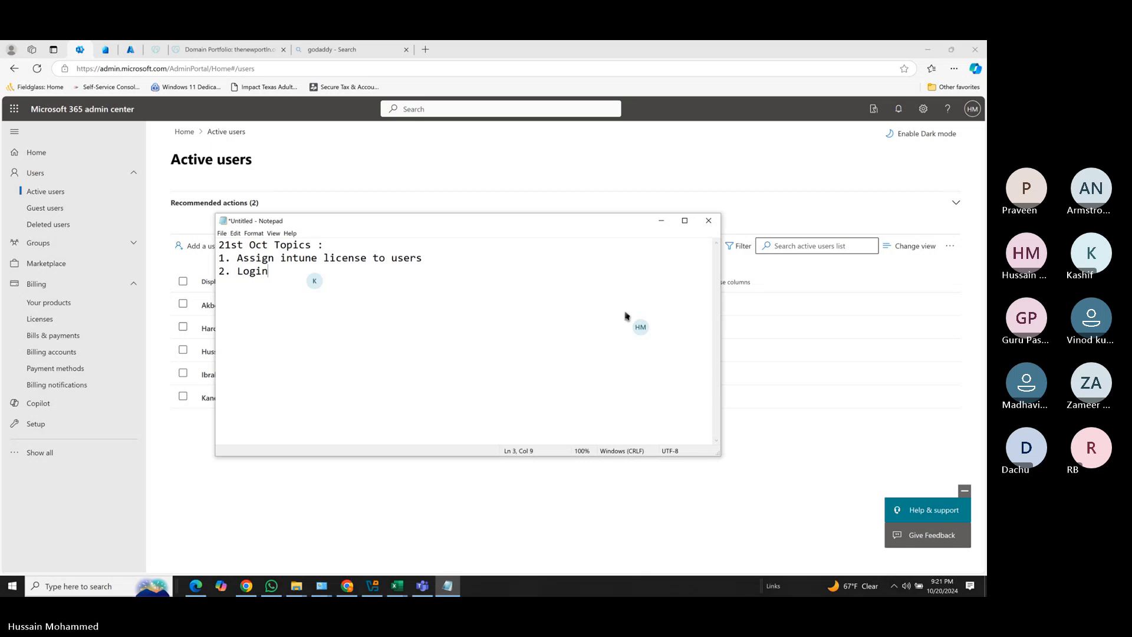
type("to the device and enroll")
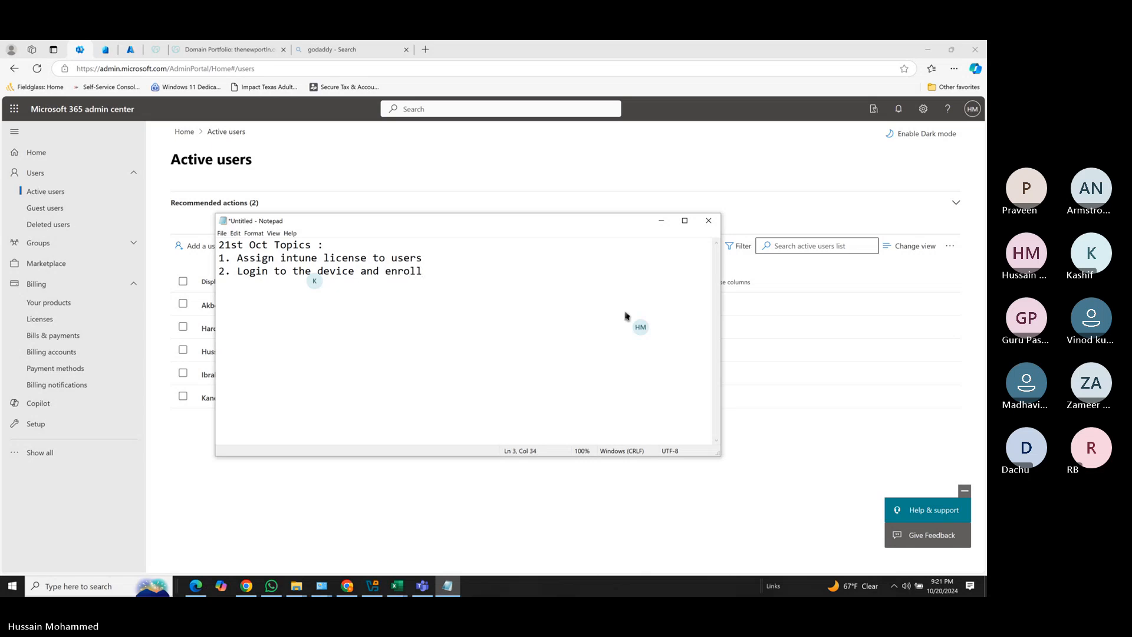
type(" device man")
type("au")
key("BackSpace")
key("BackSpace")
type("ually")
type("3.")
type(" Un")
type("enroll th")
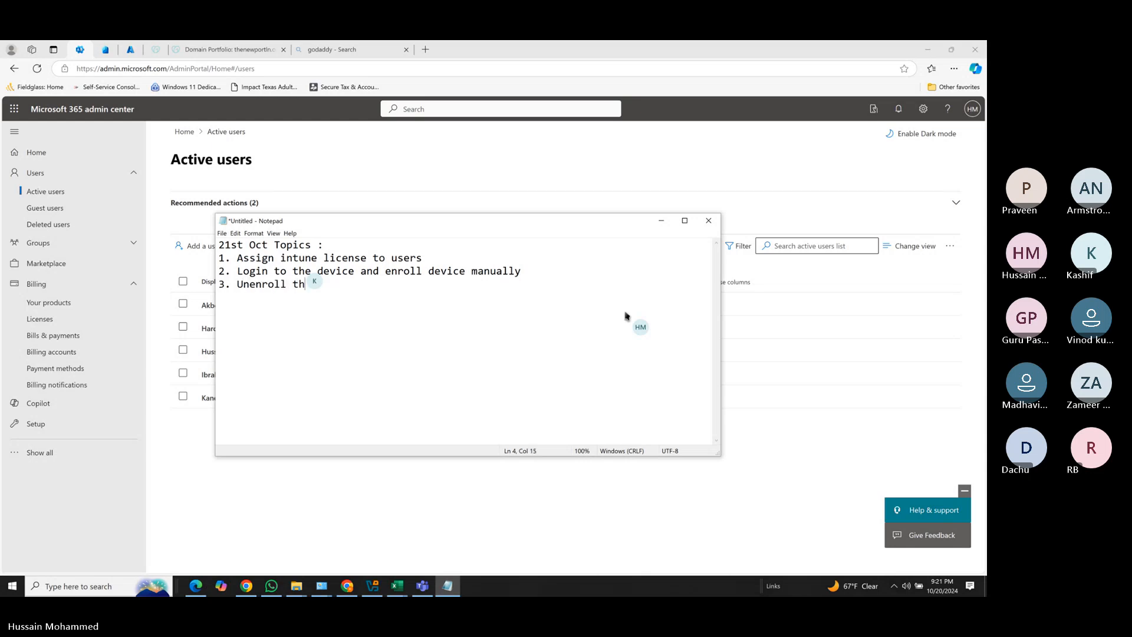
type("e device and delte it from entr")
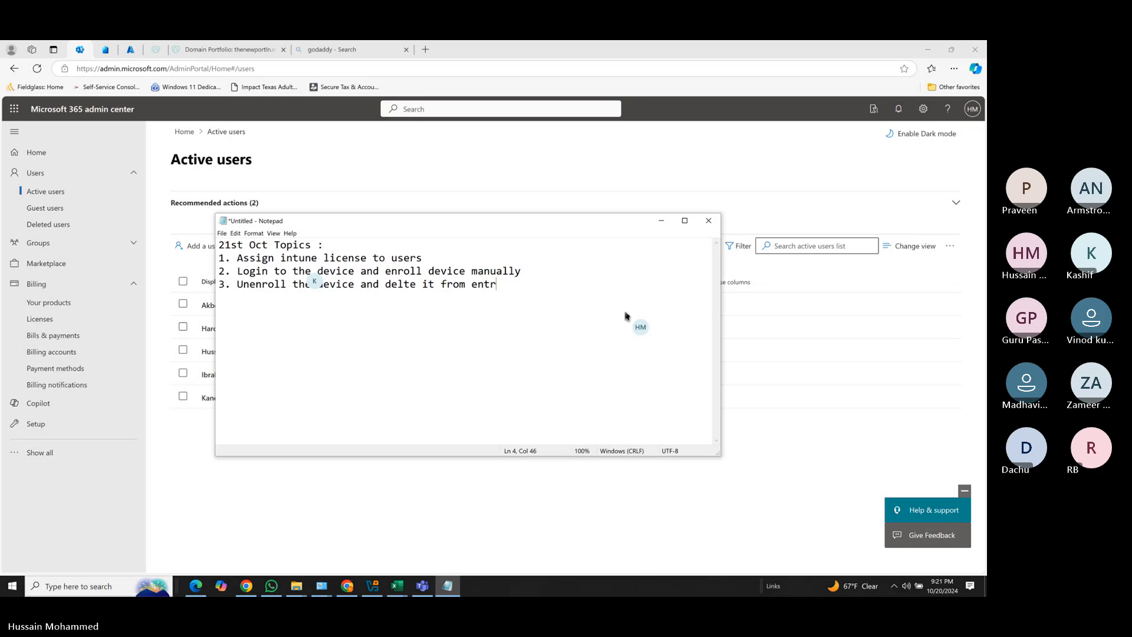
key("BackSpace")
type("apo")
key("BackSpace")
key("BackSpace")
type("portal")
Fix 'delte' to 'delete', add item 4 on the Entra P2 License for auto enrollment, begin item 5.
left_click(403, 284)
type("e")
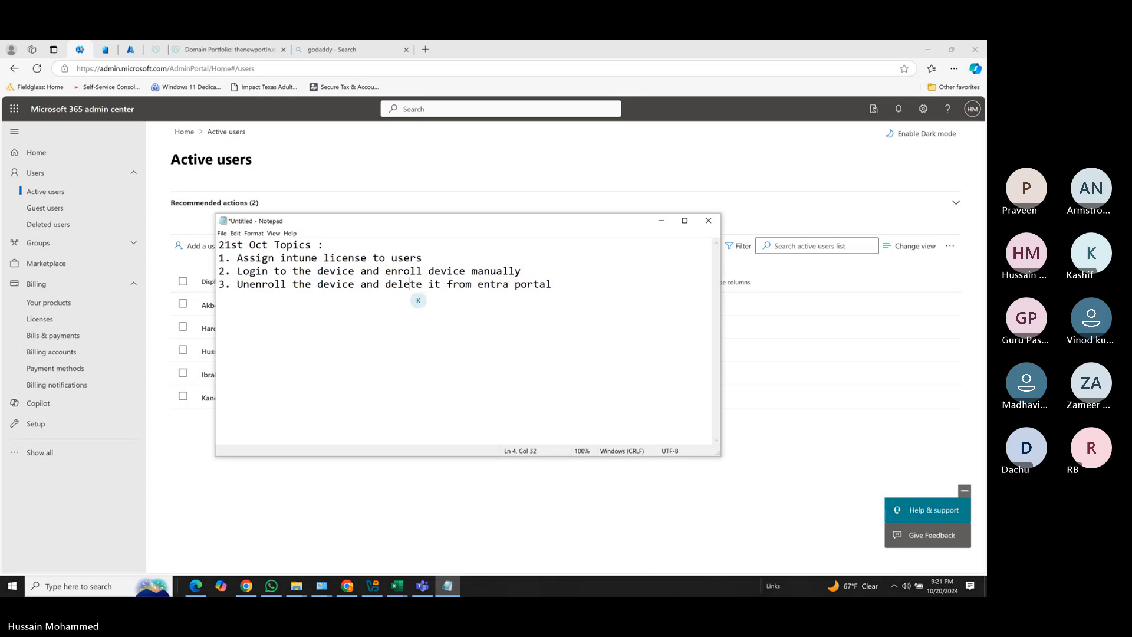
left_click(557, 286)
key("Return")
type("4. Take Mi")
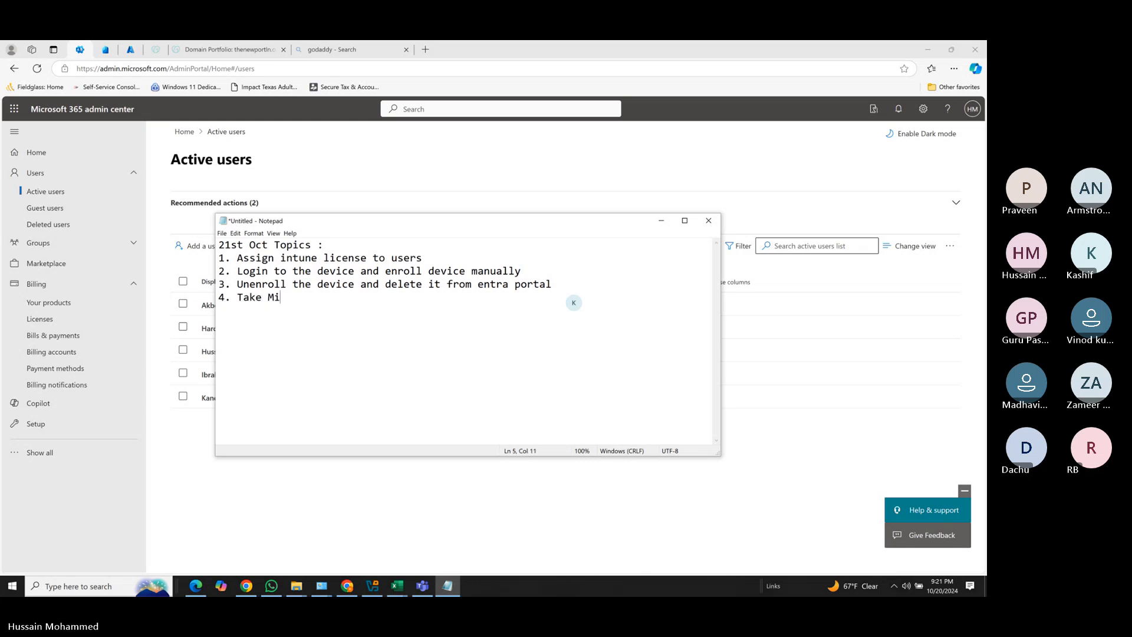
type("crosoft Entra P")
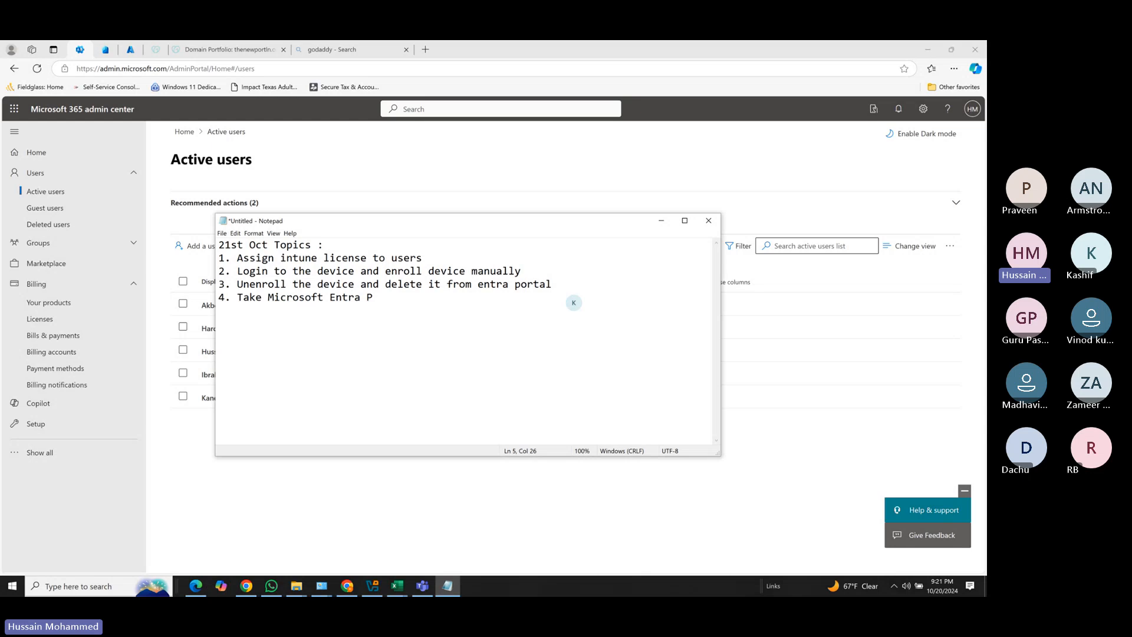
type("2 Lic")
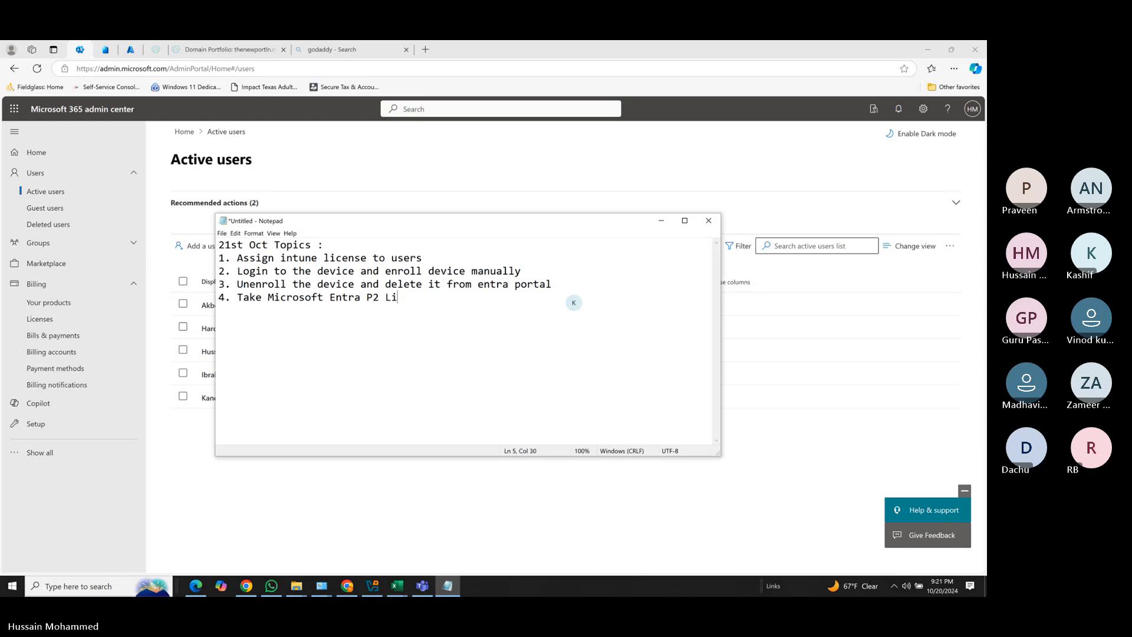
type("nse for auto enrollment of ")
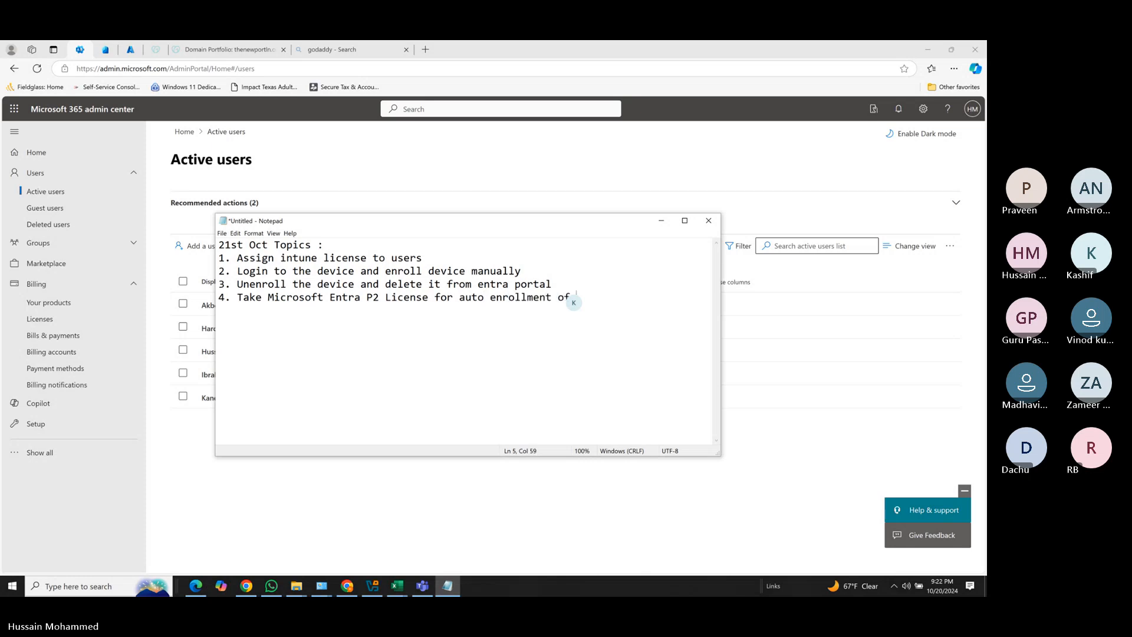
type("windows devices ")
type("5. A")
type("ssign ")
type("Entra licn")
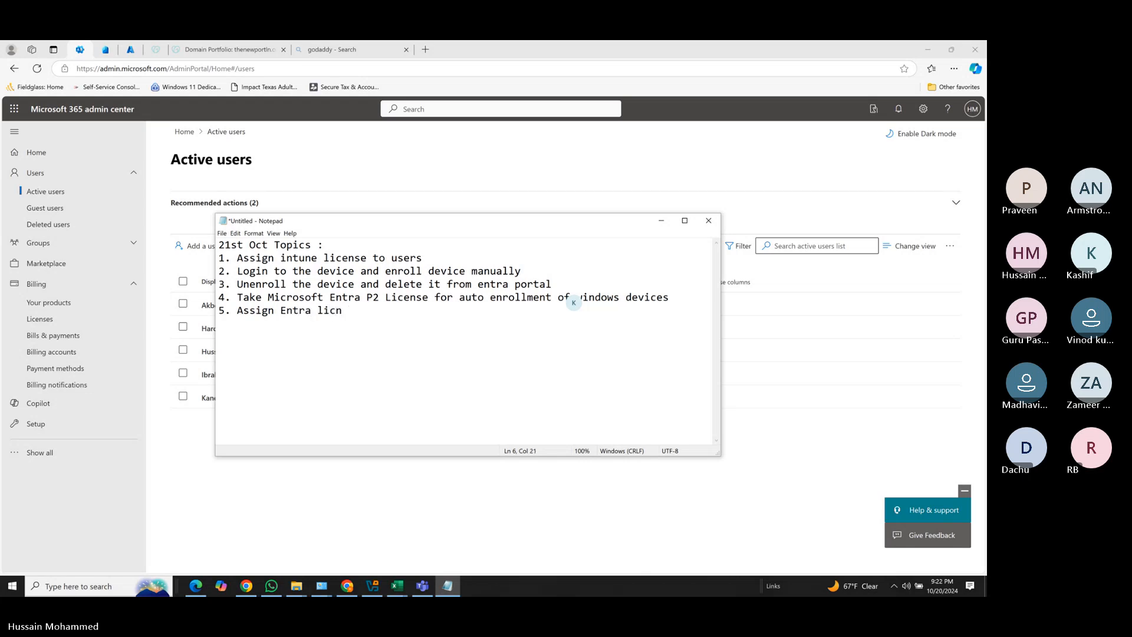
Finish item 5 'Assign Entra license to users' and insert item 6 'Enable automatic enrollment of devices'.
key("BackSpace")
type("ense ")
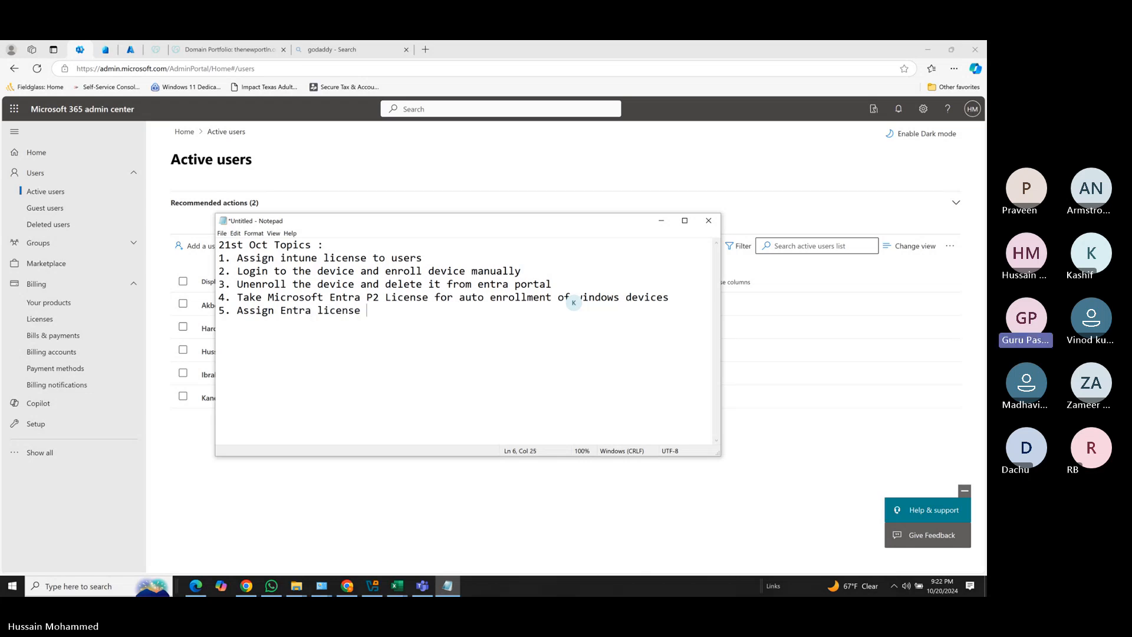
type("to users ")
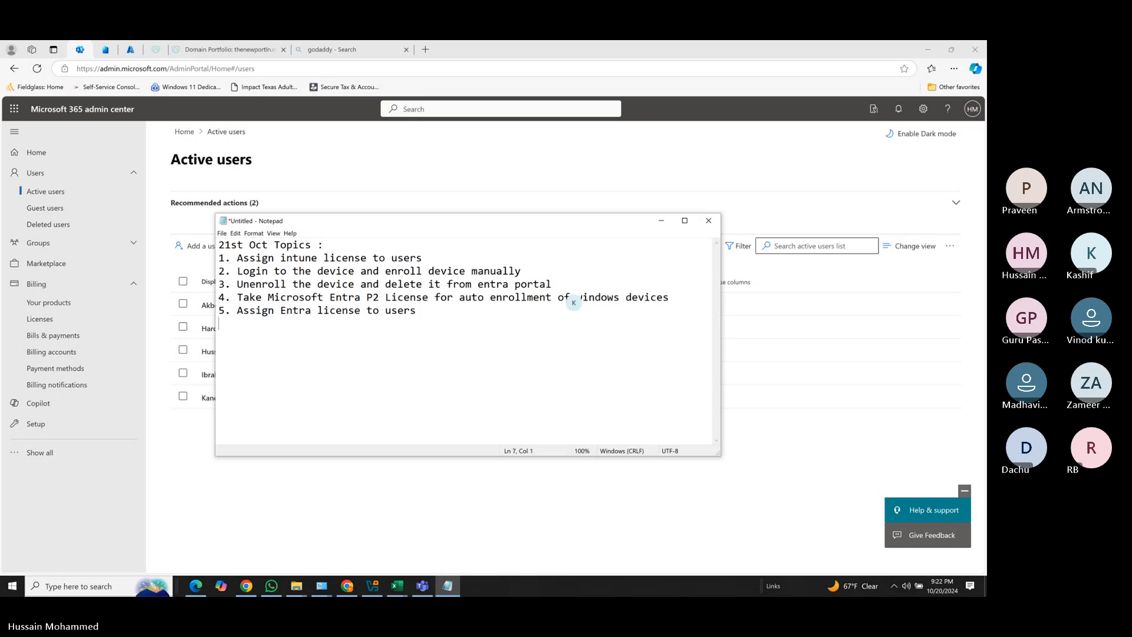
type("6. Go back to the snapshot")
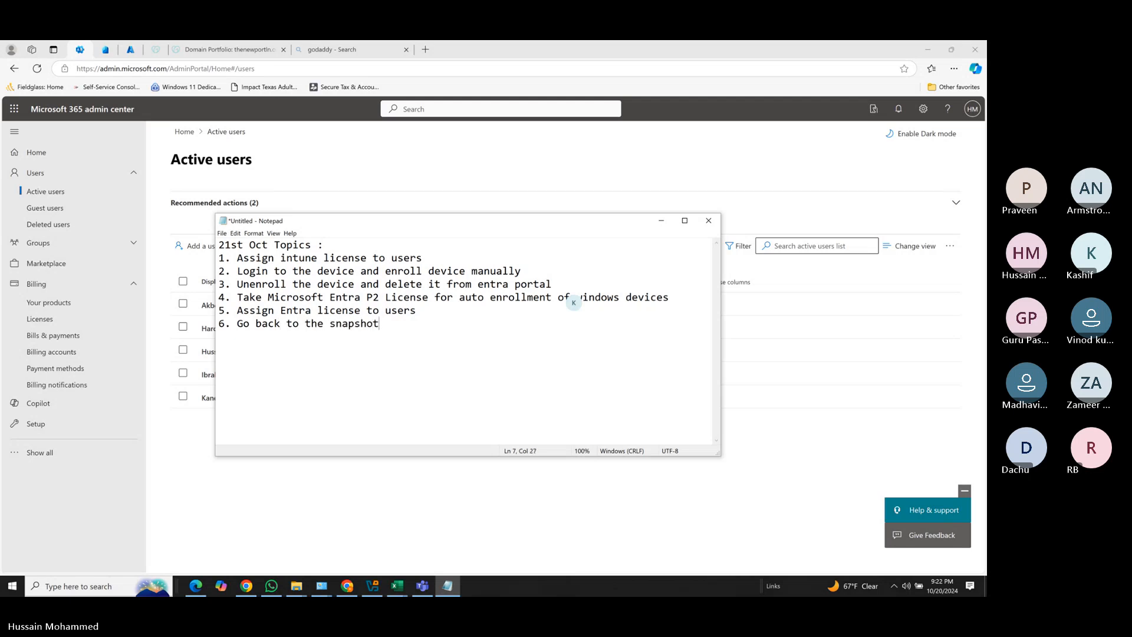
type(" and enroll device")
key("Home")
key("Return")
key("Up")
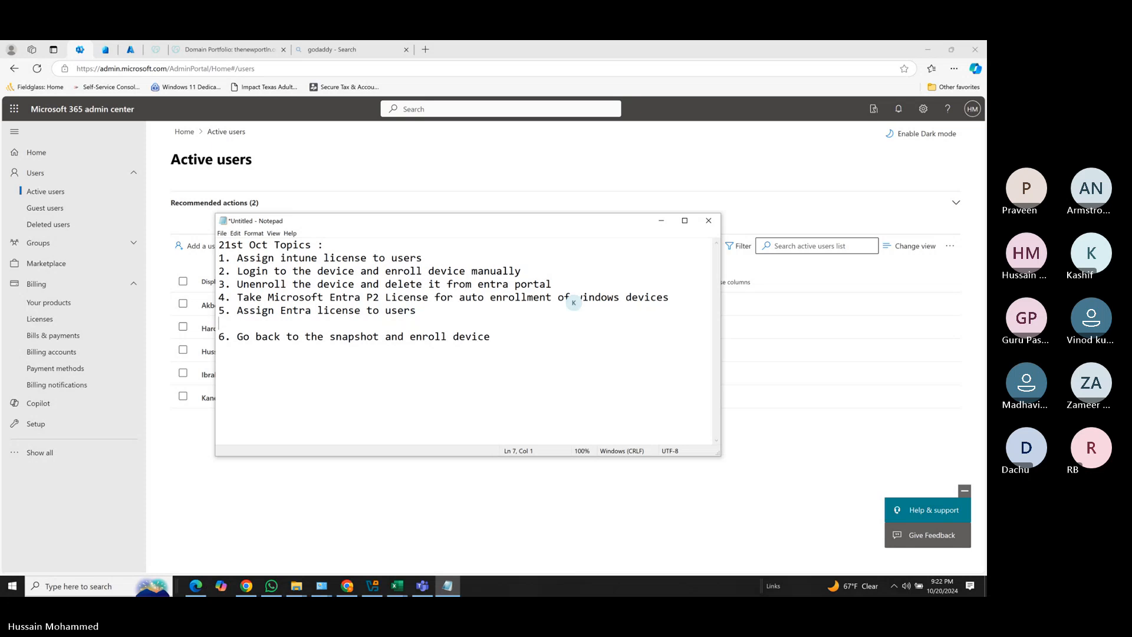
type("6. Enable automatic enrollment o")
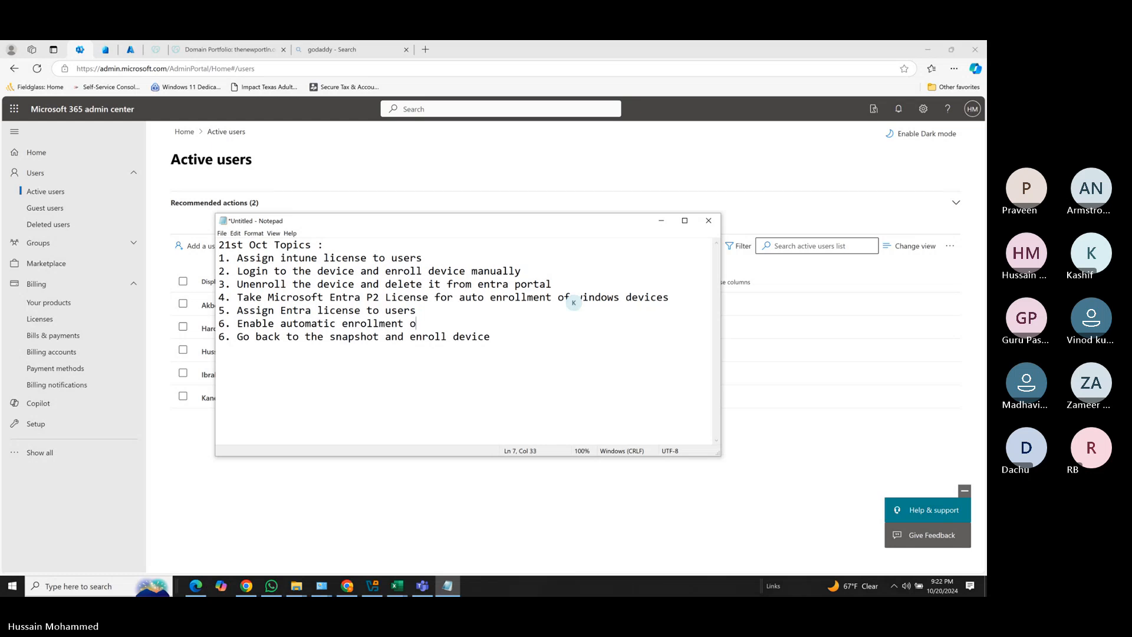
type("f devices")
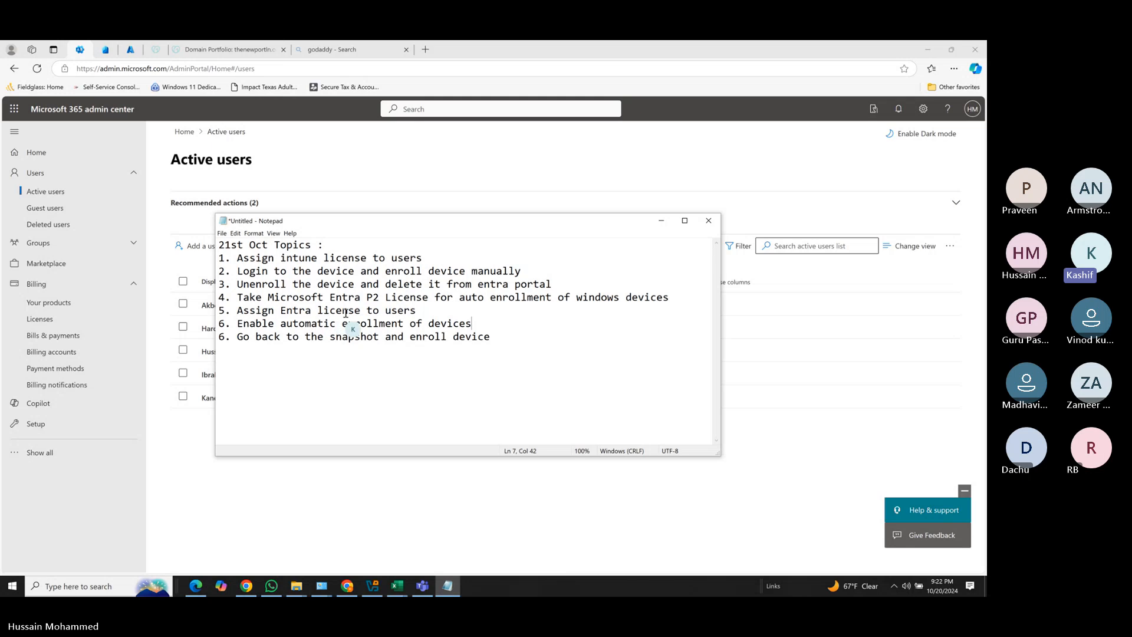
Select the automatic enrollment item and renumber the final snapshot item to 7.
left_click_drag(238, 324, 459, 324)
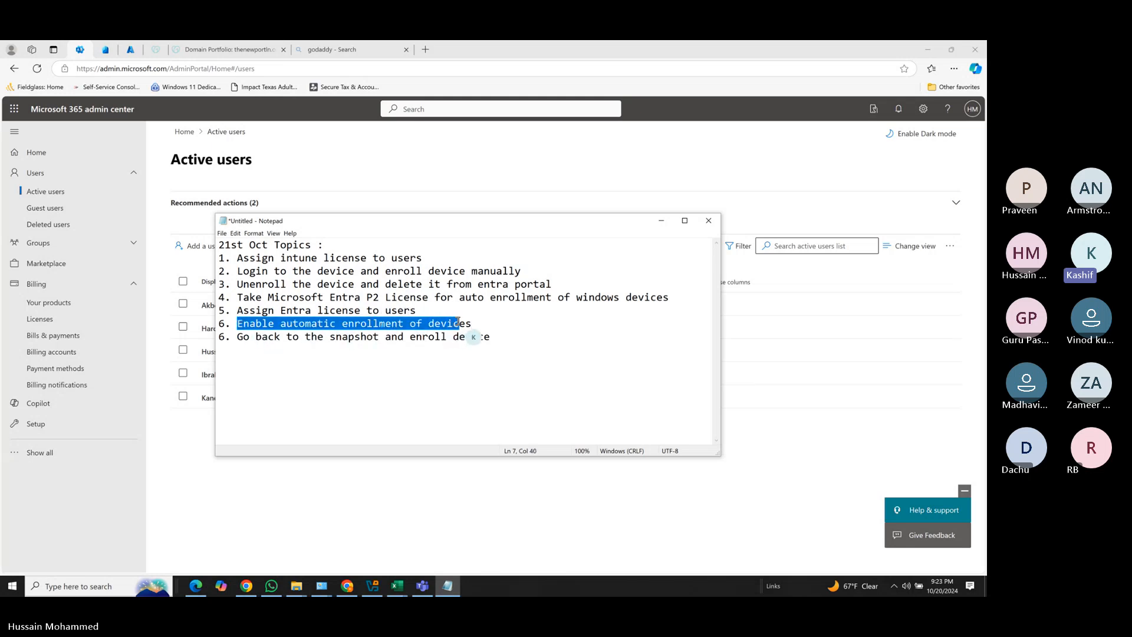
left_click(237, 359)
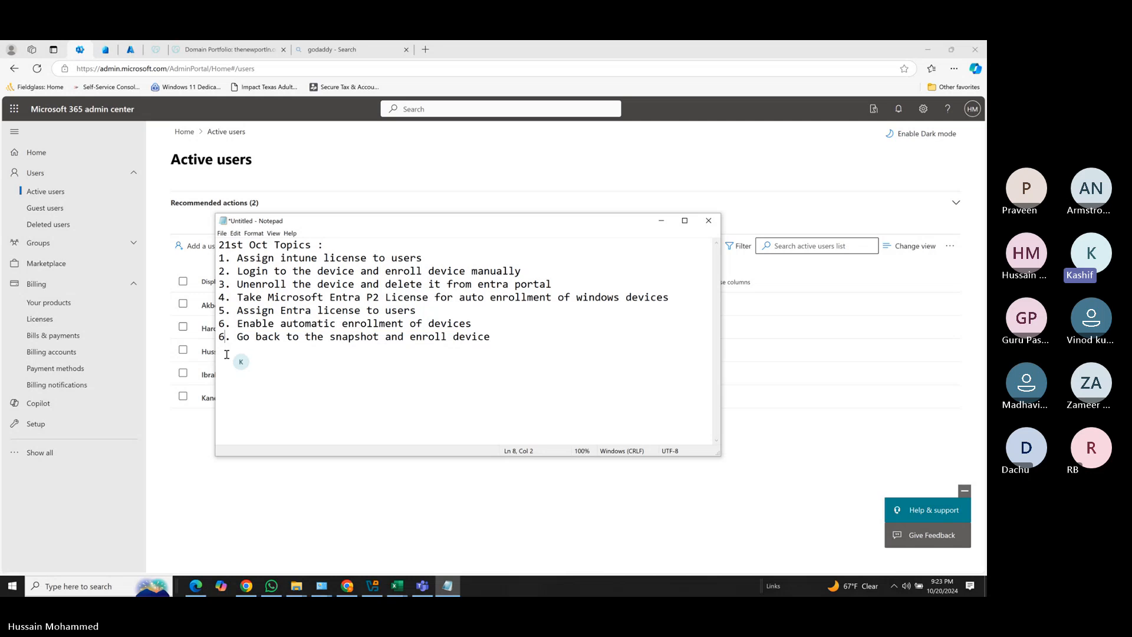
key("BackSpace")
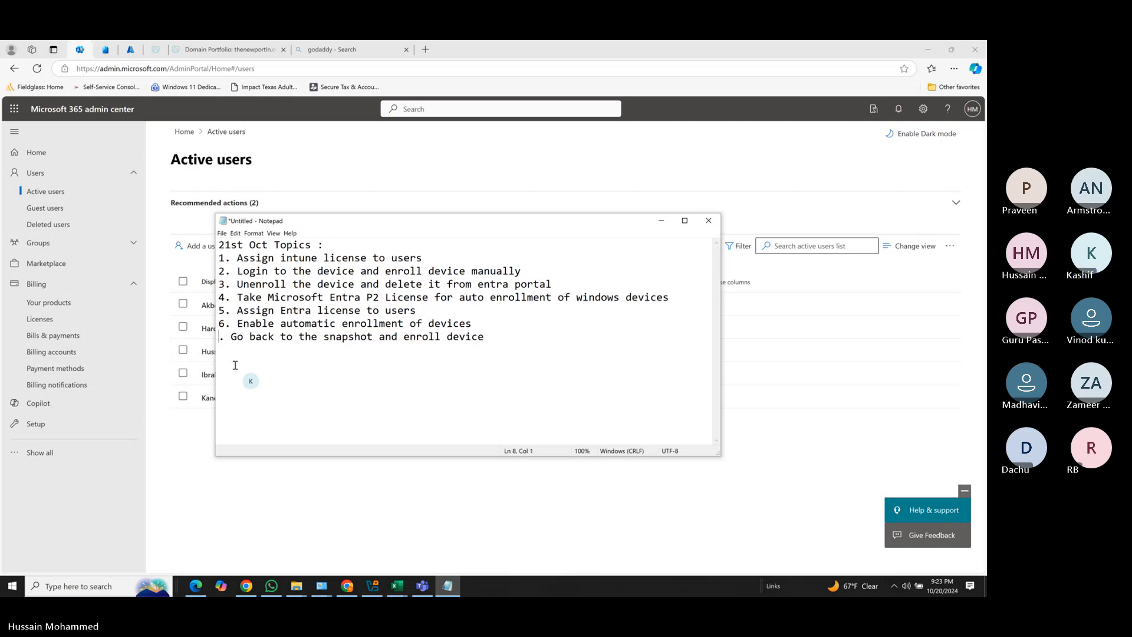
type("7")
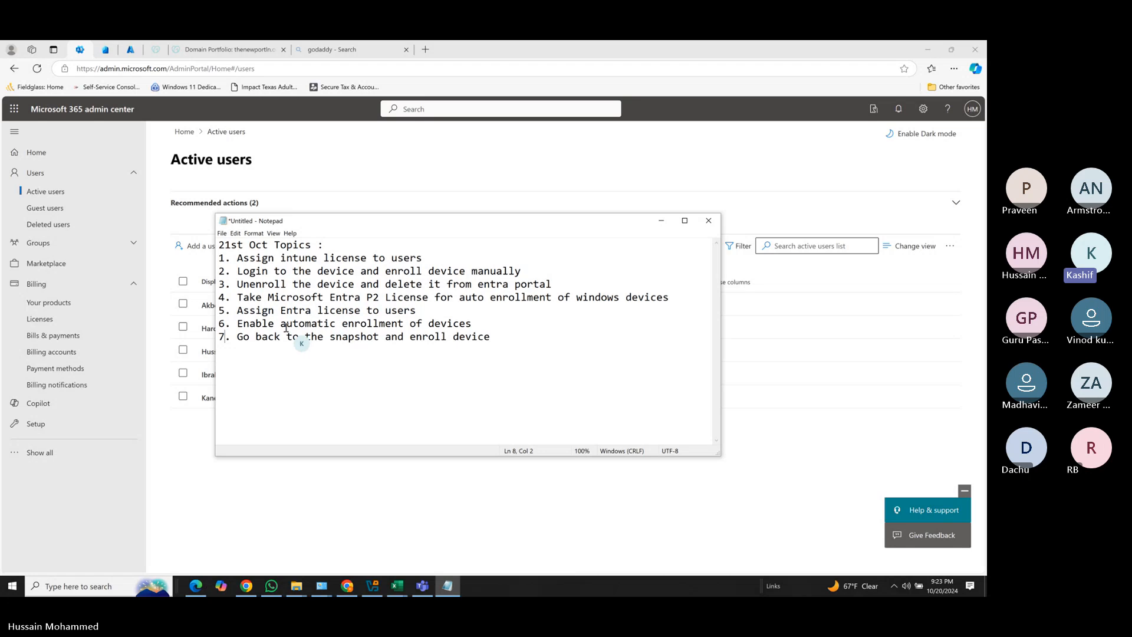
Bring up Intune admin center and go to Devices > Windows > Enrollment.
left_click(130, 51)
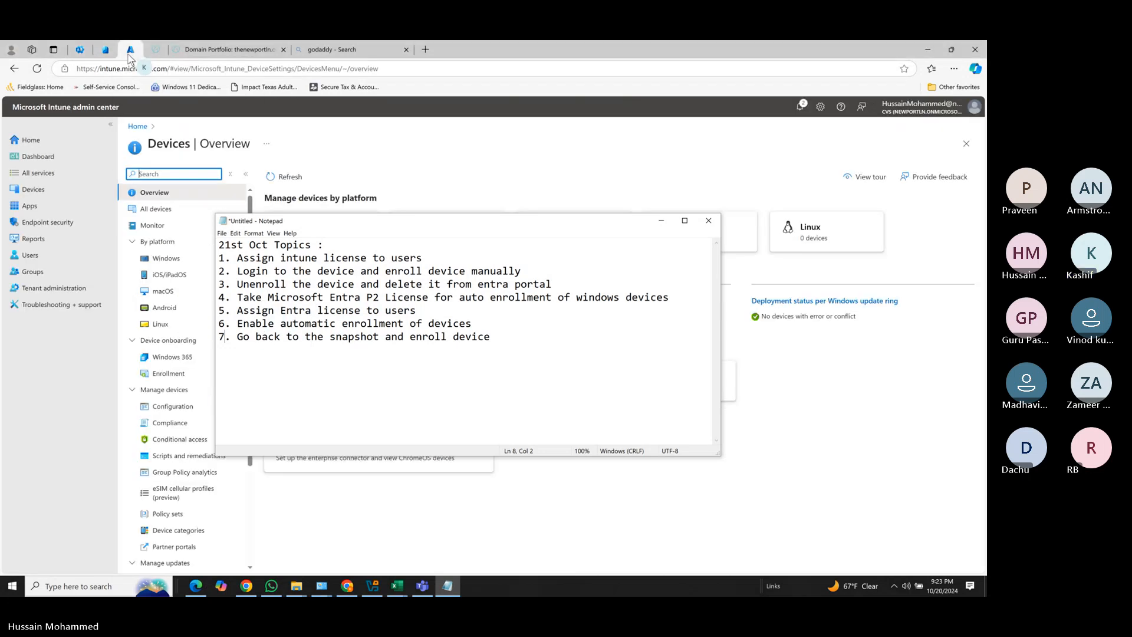
left_click(93, 391)
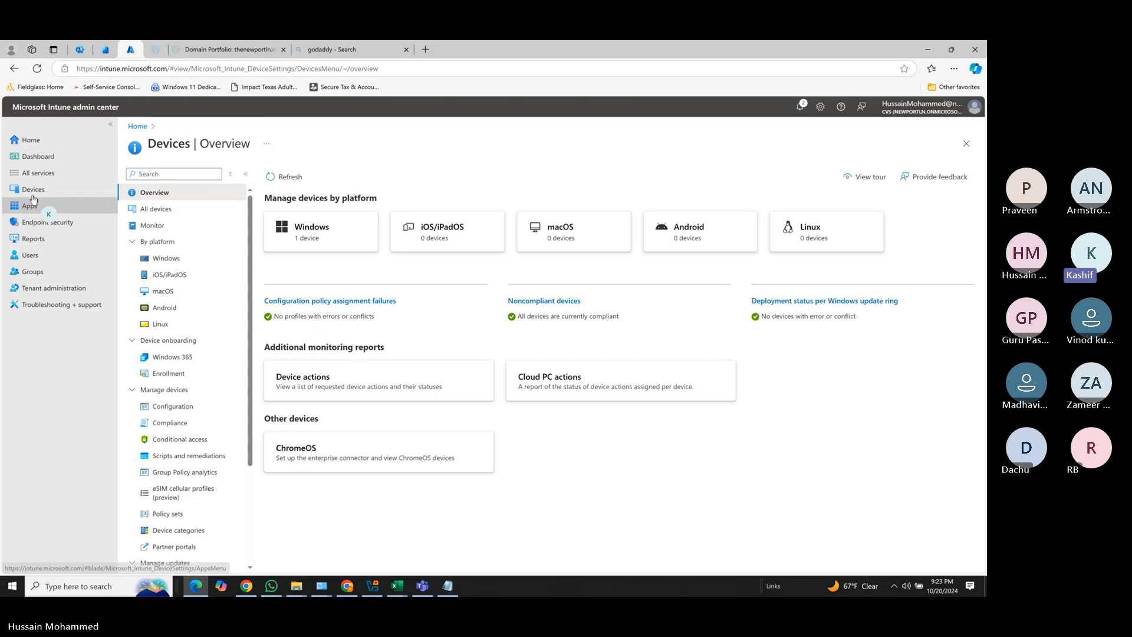
left_click(33, 190)
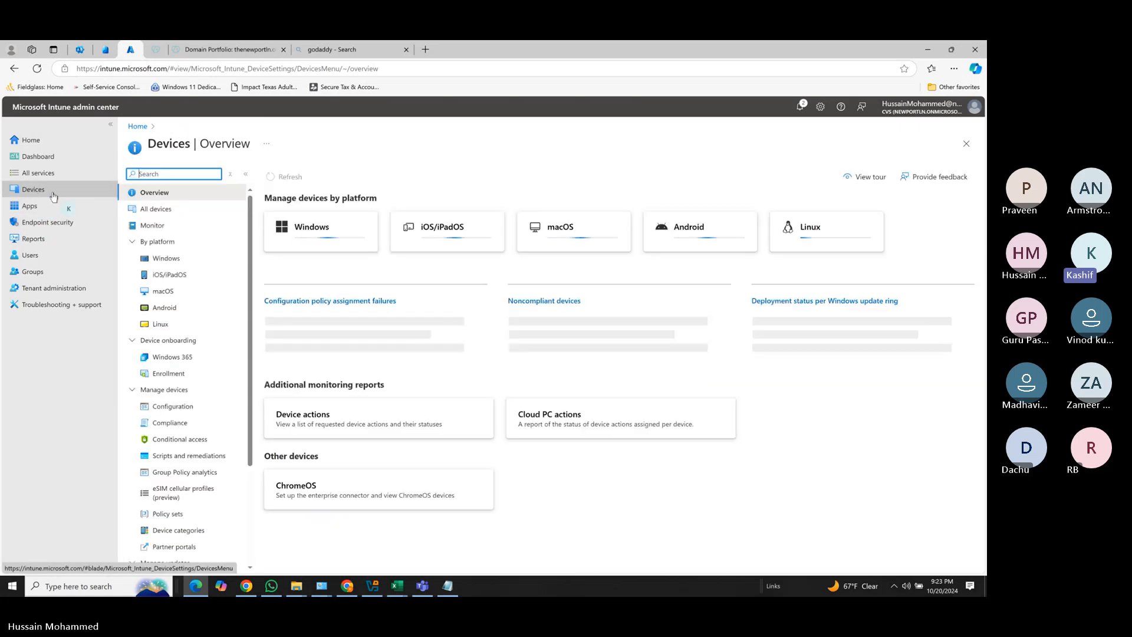
left_click(177, 259)
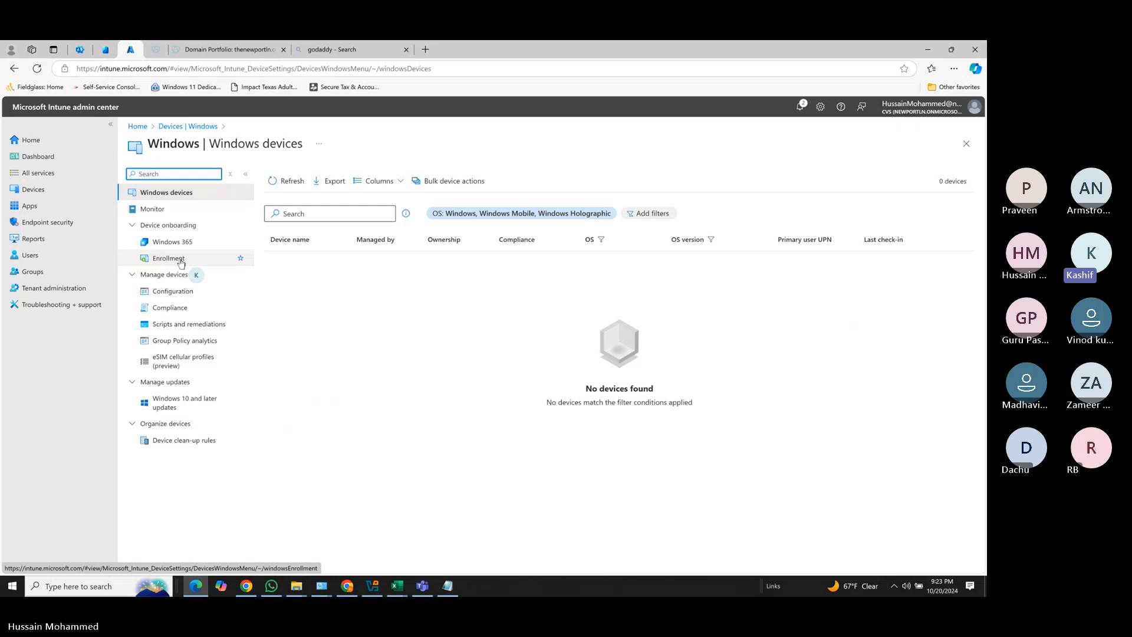
left_click(180, 260)
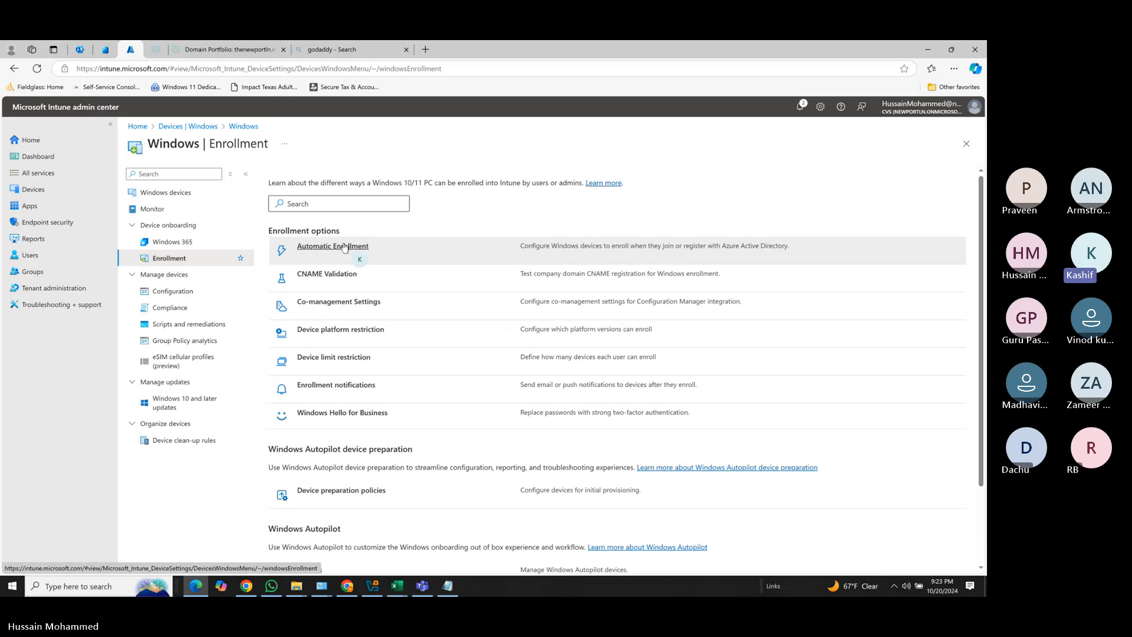
Save Automatic Enrollment with MDM user scope set to All, then bring up VirtualBox Manager.
left_click(316, 247)
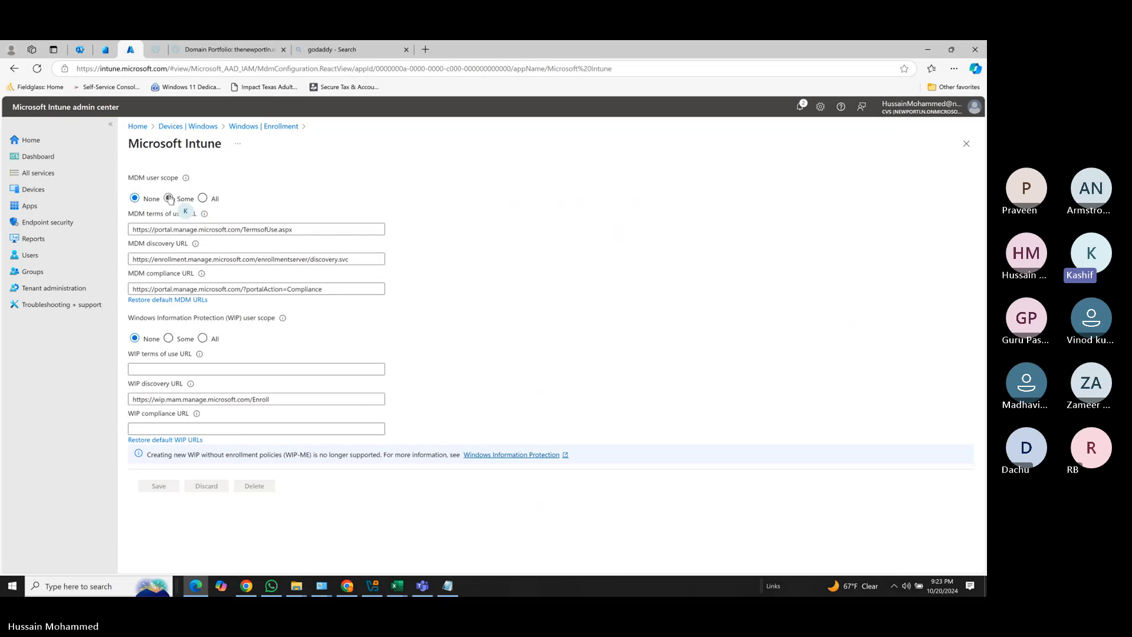
left_click(203, 198)
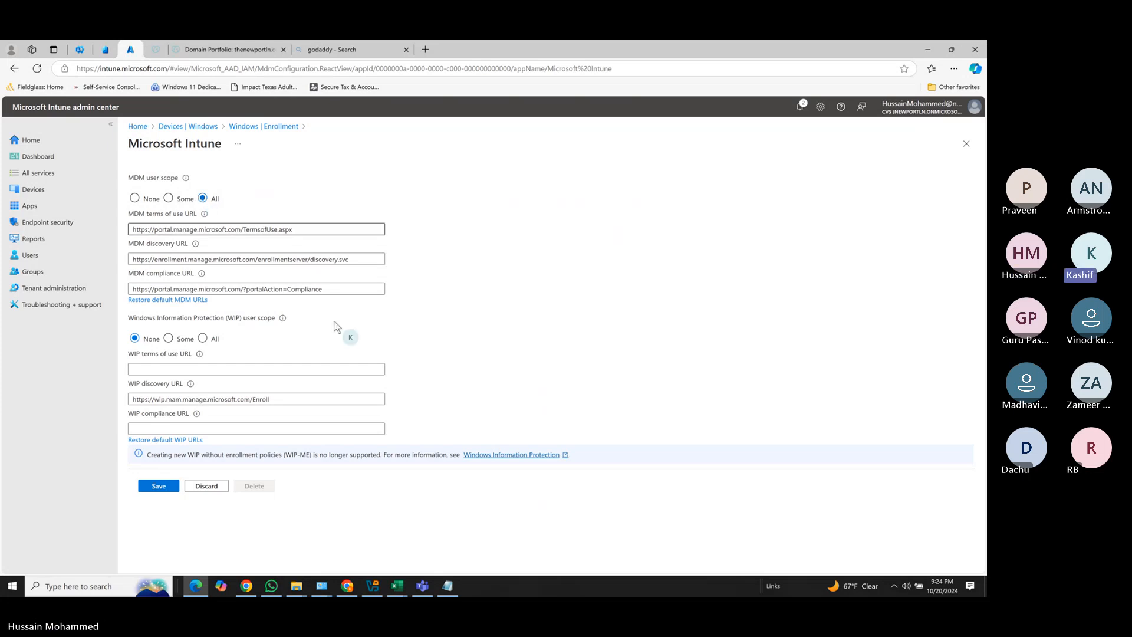
left_click(158, 487)
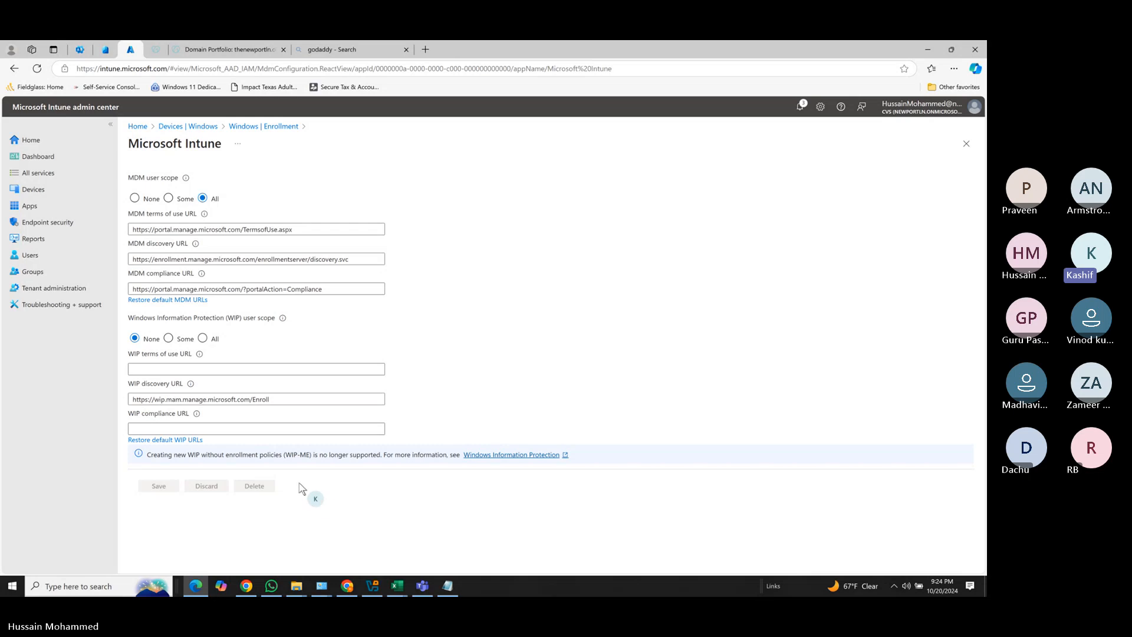
left_click(372, 586)
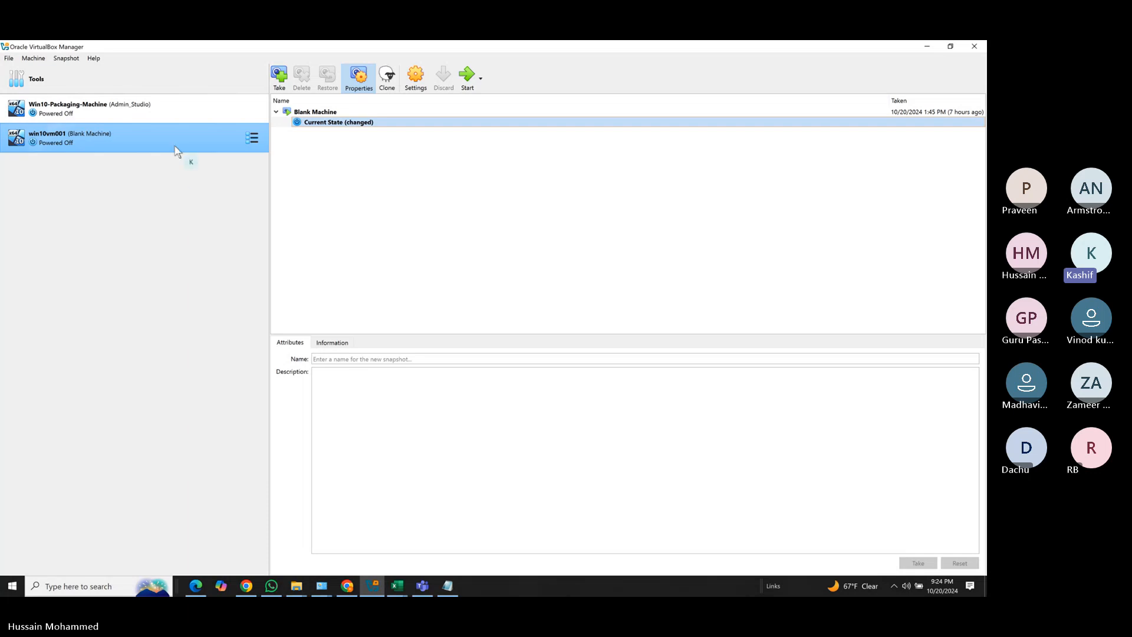
Restore win10vm001 to the Blank Machine snapshot without saving its current state, then start it.
left_click(319, 113)
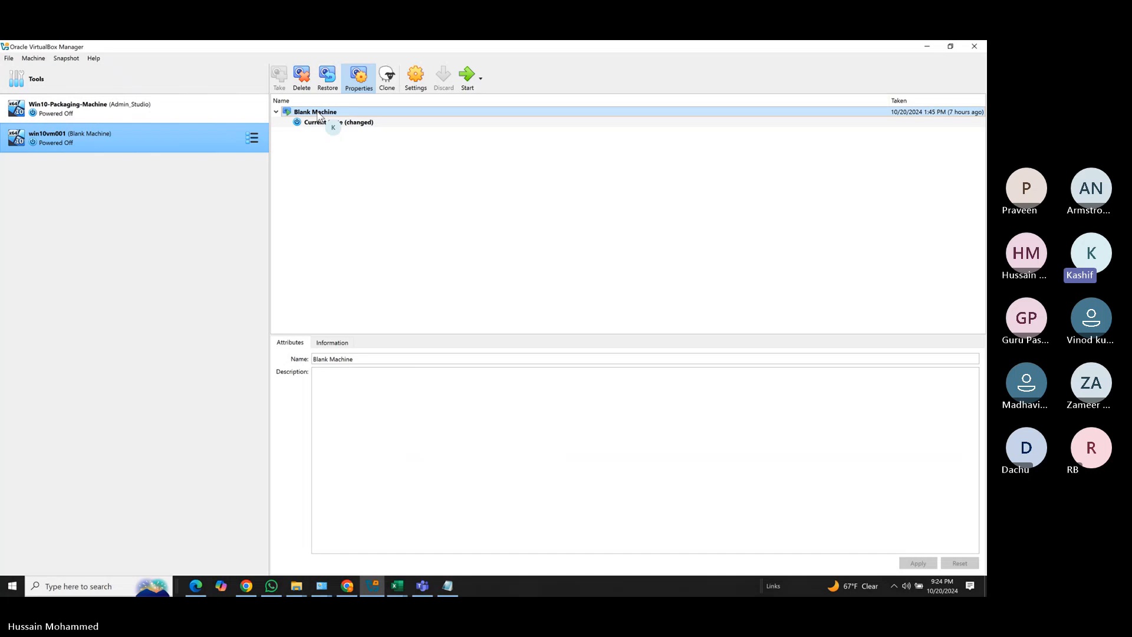
left_click(327, 84)
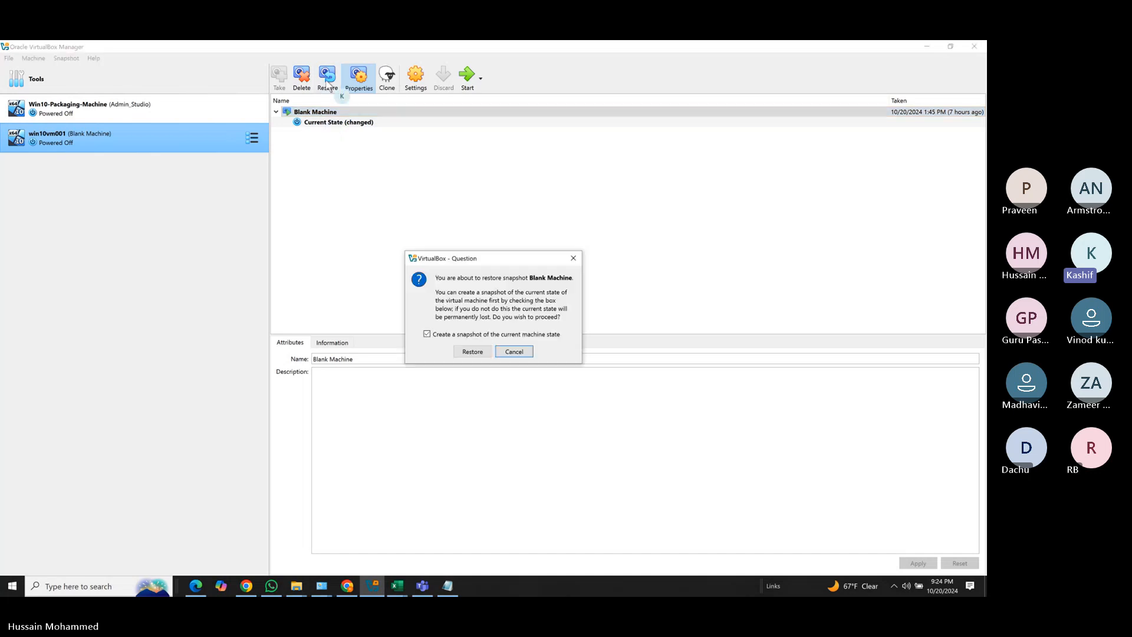
left_click(427, 334)
left_click(472, 352)
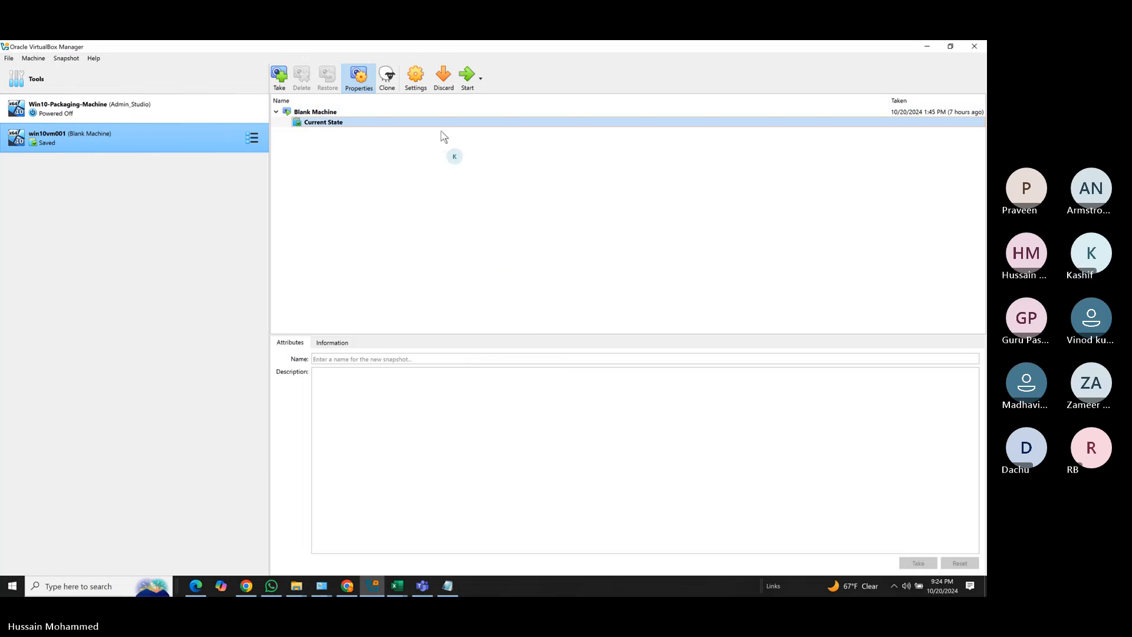
left_click(466, 80)
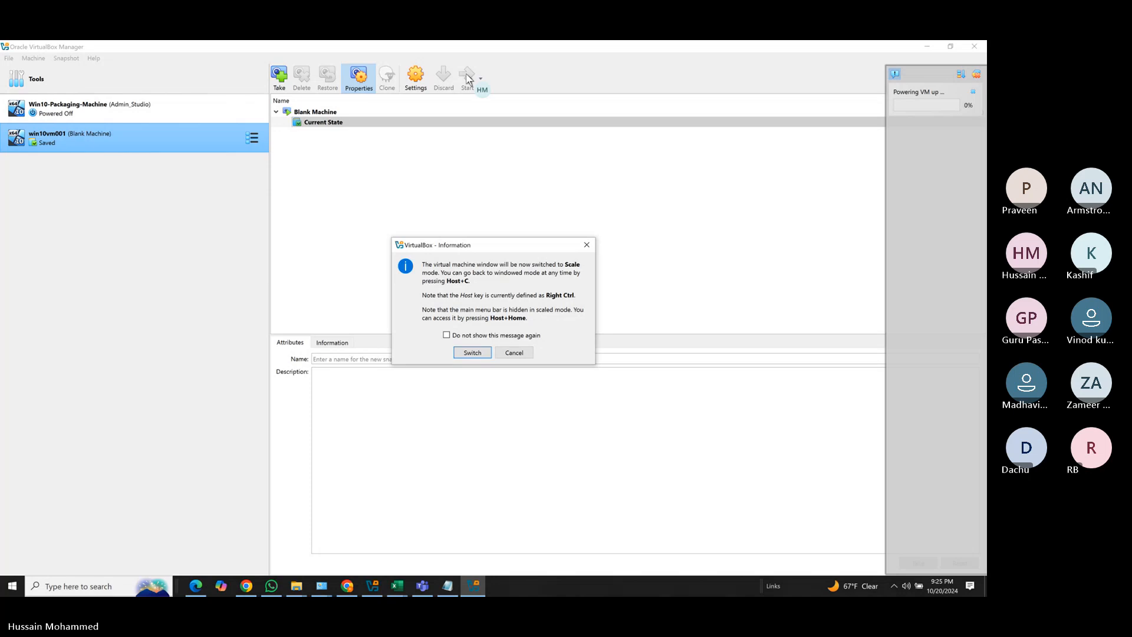
Switch the VM view to Scale mode and submit the work account e-mail on the sign-in screen.
left_click(472, 352)
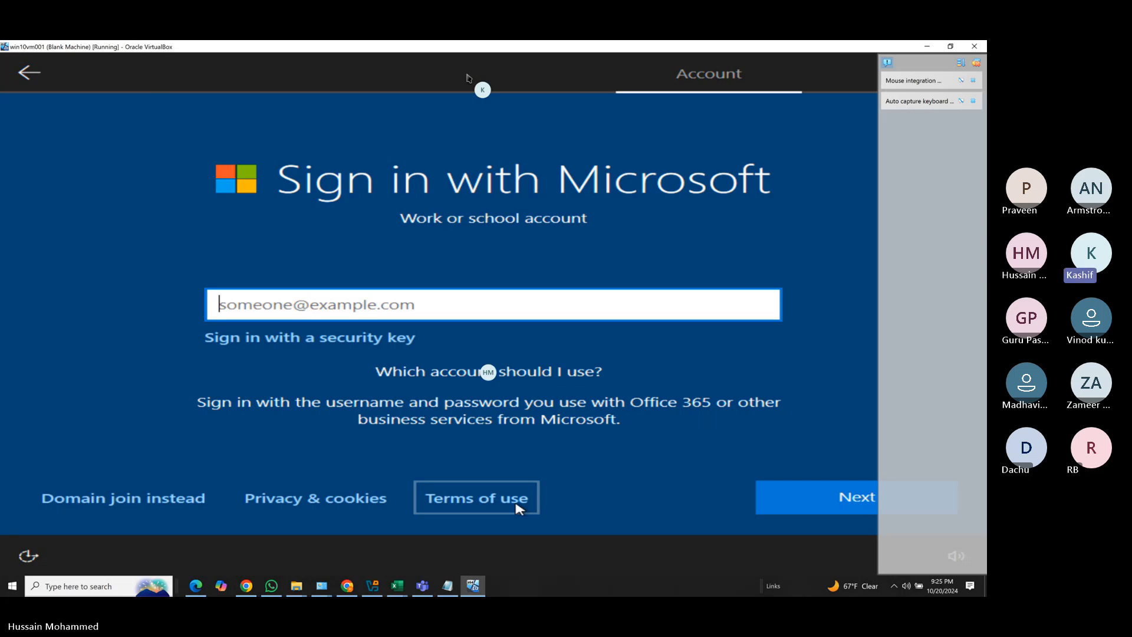
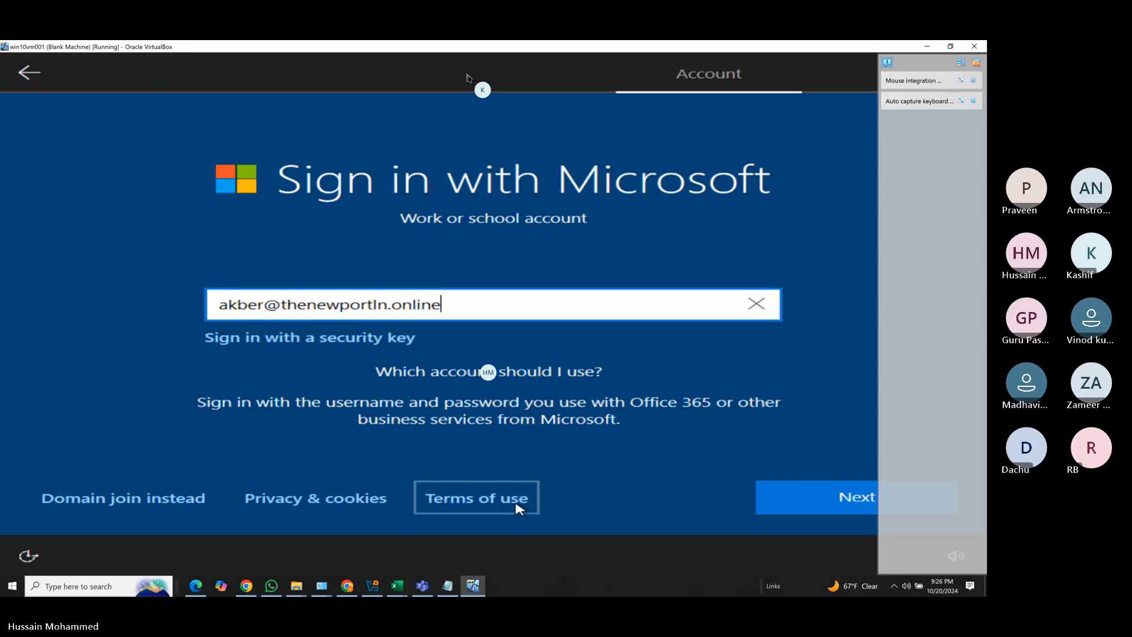
left_click(796, 505)
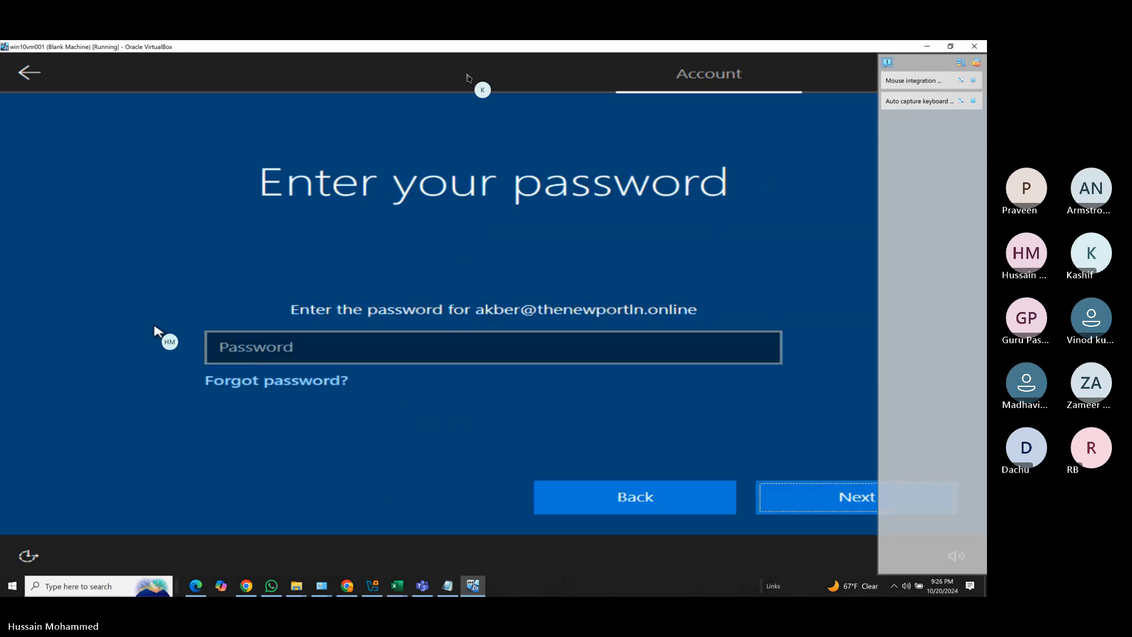
Enter the work account password, re-entering it after the first attempt, and sign in.
left_click(227, 353)
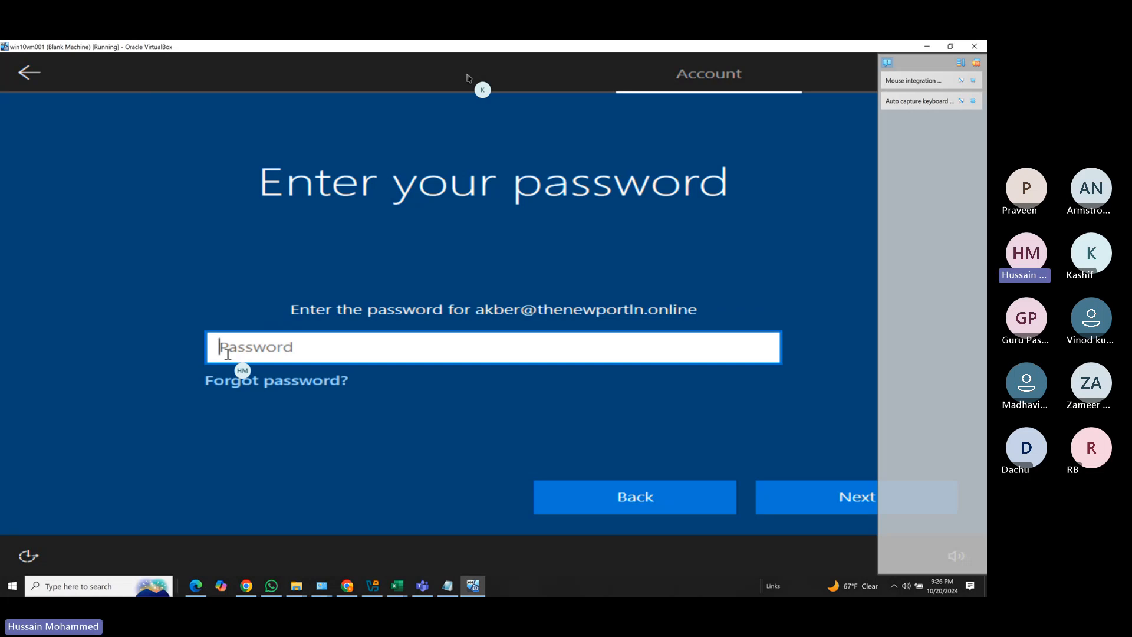
type("*********")
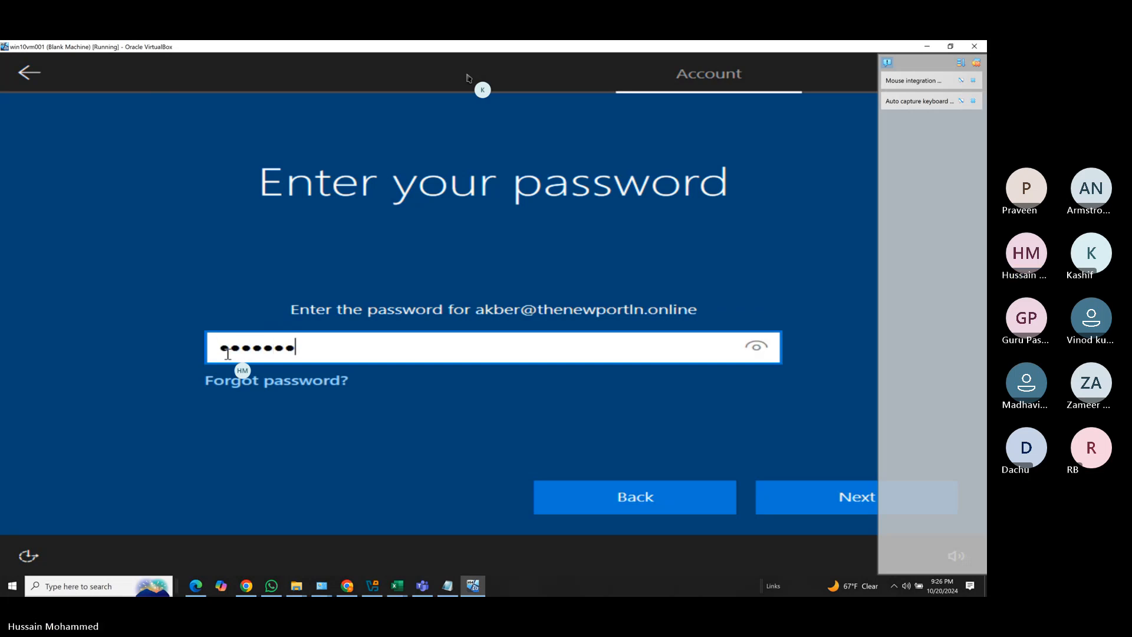
type("****")
left_click(833, 485)
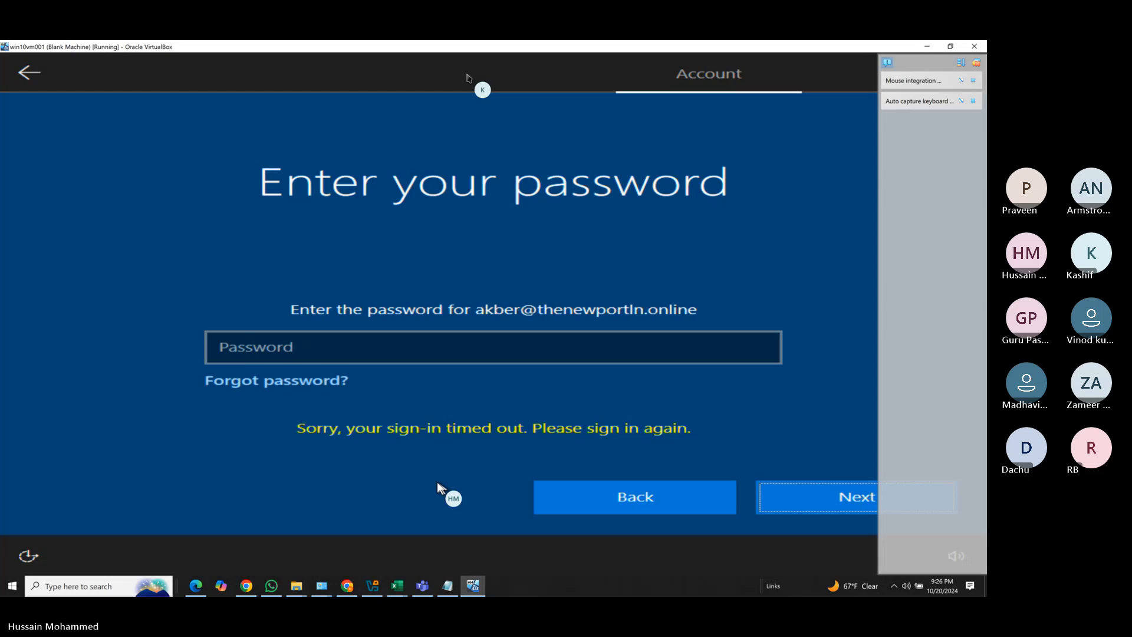
left_click(351, 355)
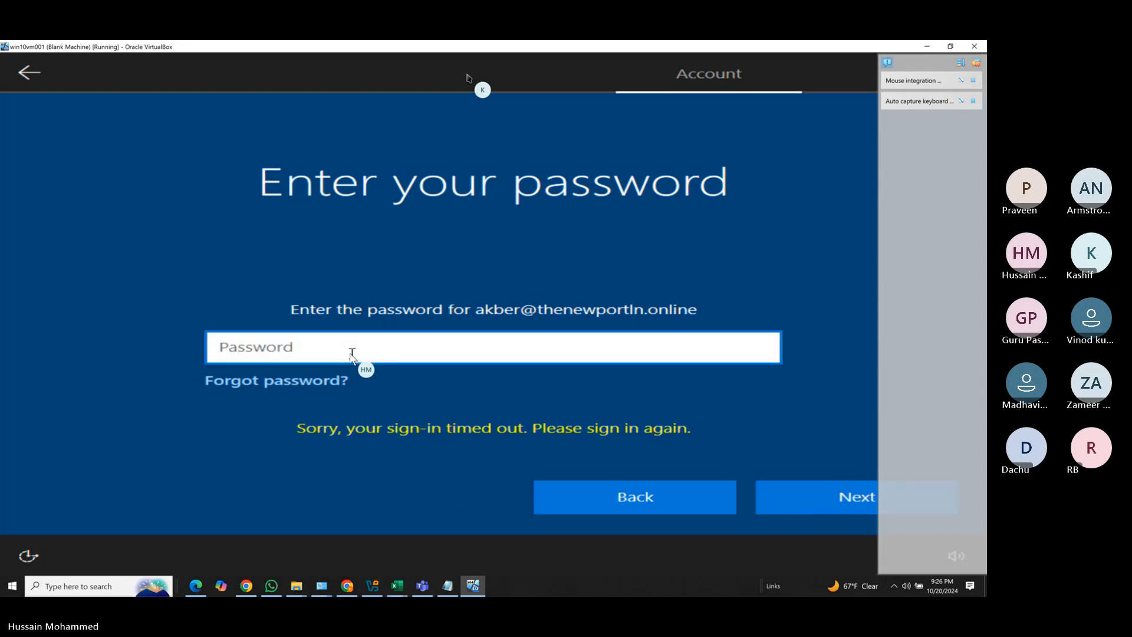
type("a")
key("BackSpace")
type("aaaaaaa")
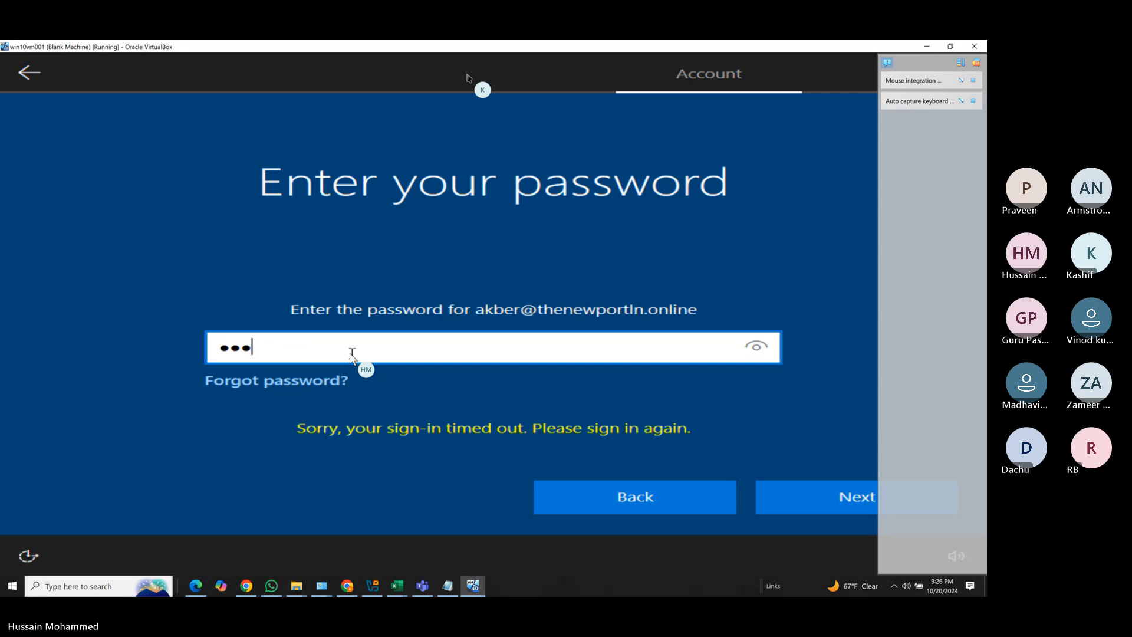
type("aaaaaaa")
left_click(786, 494)
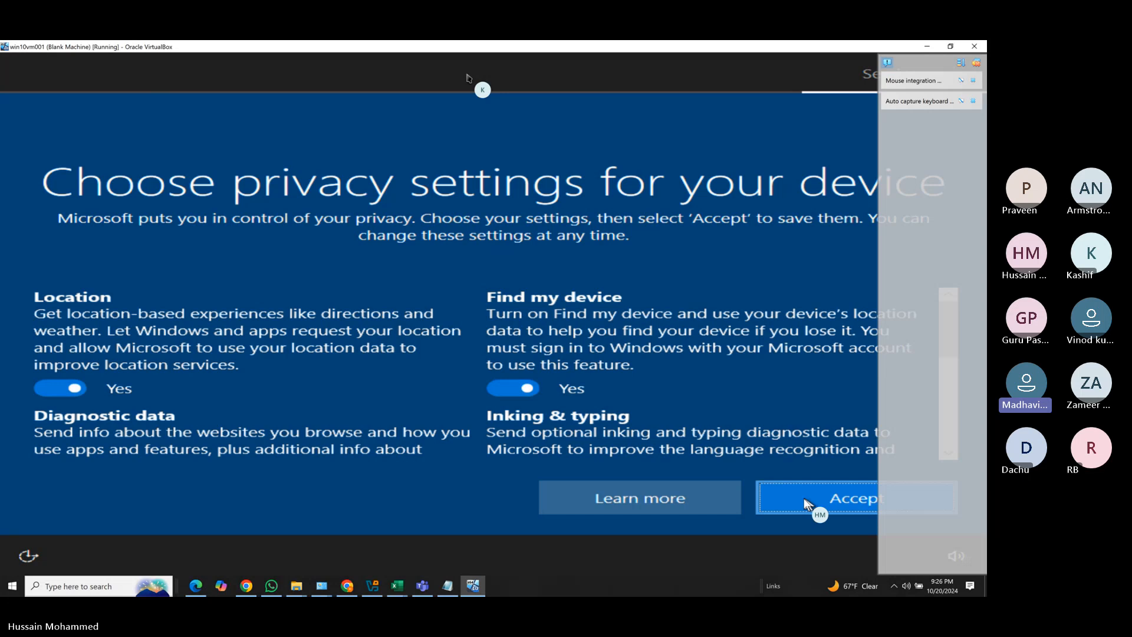
Accept the privacy settings, dismiss the mouse and keyboard notices, and return to the Intune browser window.
left_click(806, 500)
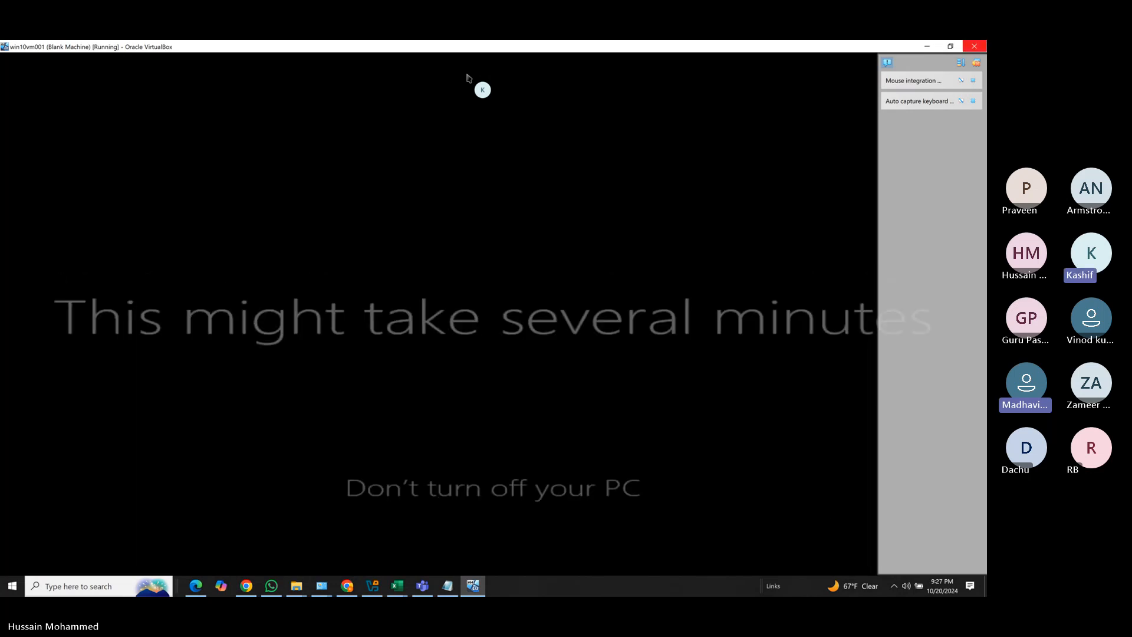
left_click(972, 80)
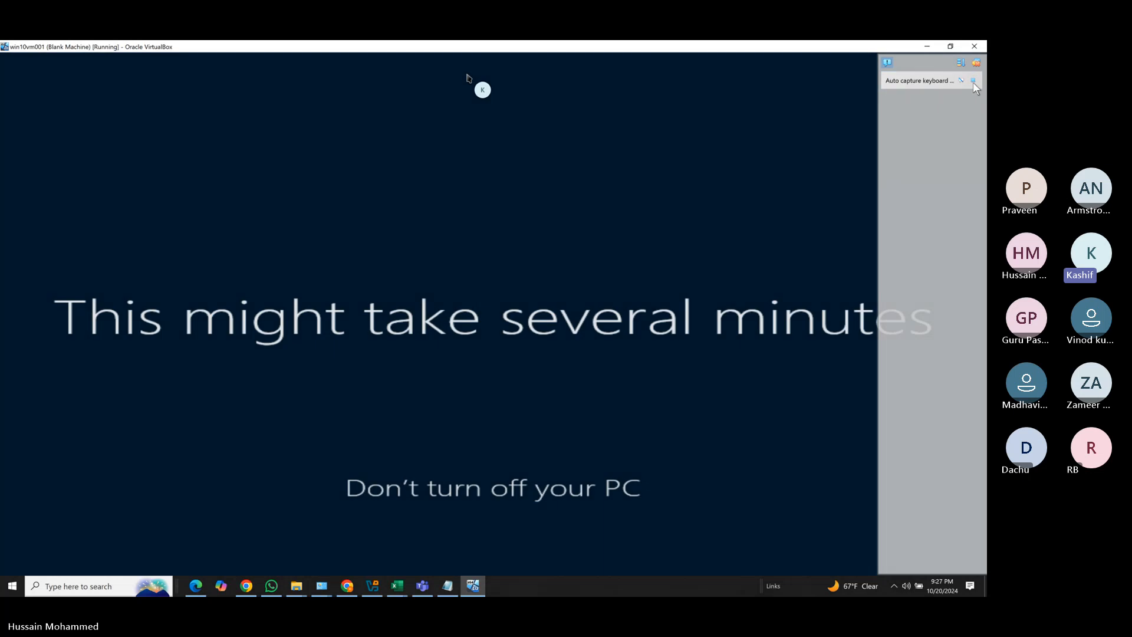
left_click(973, 80)
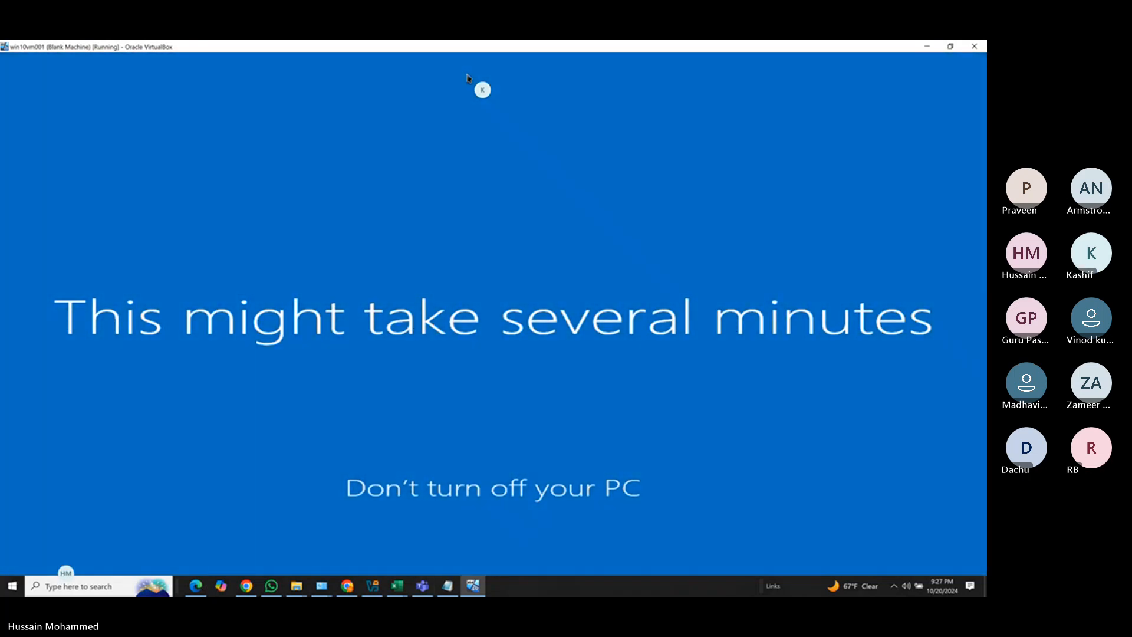
left_click(196, 585)
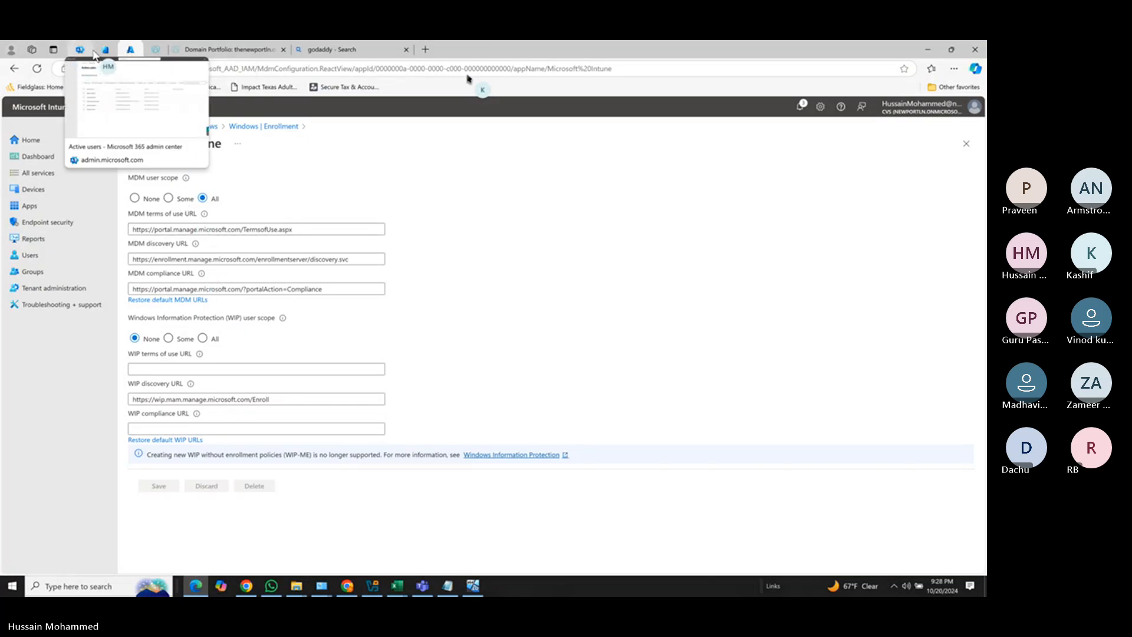
Refresh the Entra Devices | All devices list to show DESKTOP-GTNF14M as Microsoft Entra joined.
left_click(105, 52)
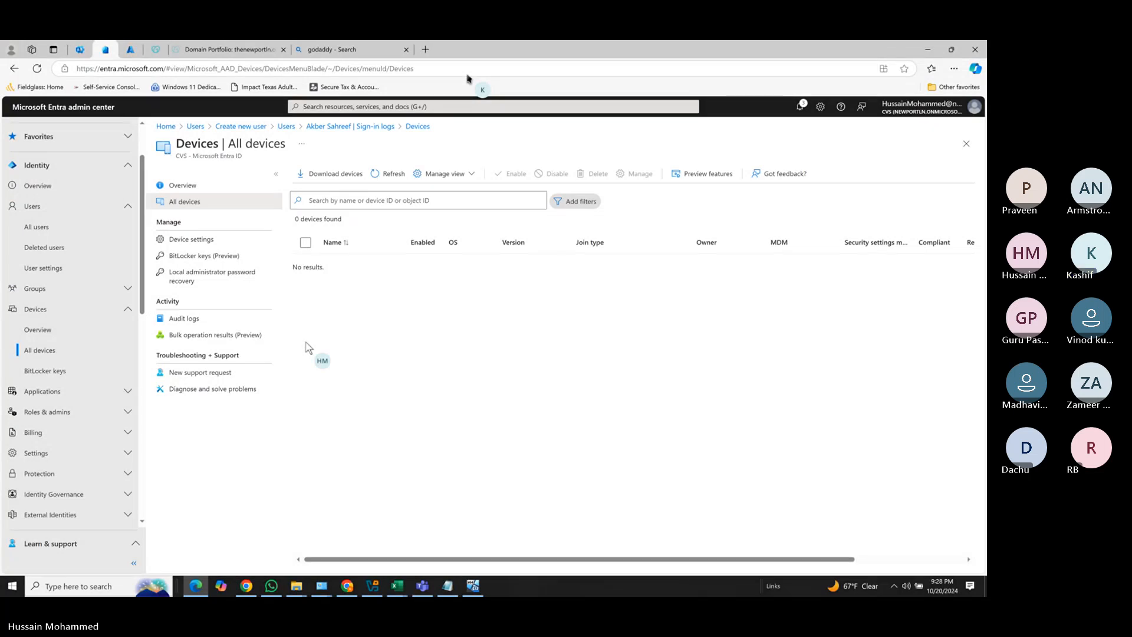
left_click(383, 173)
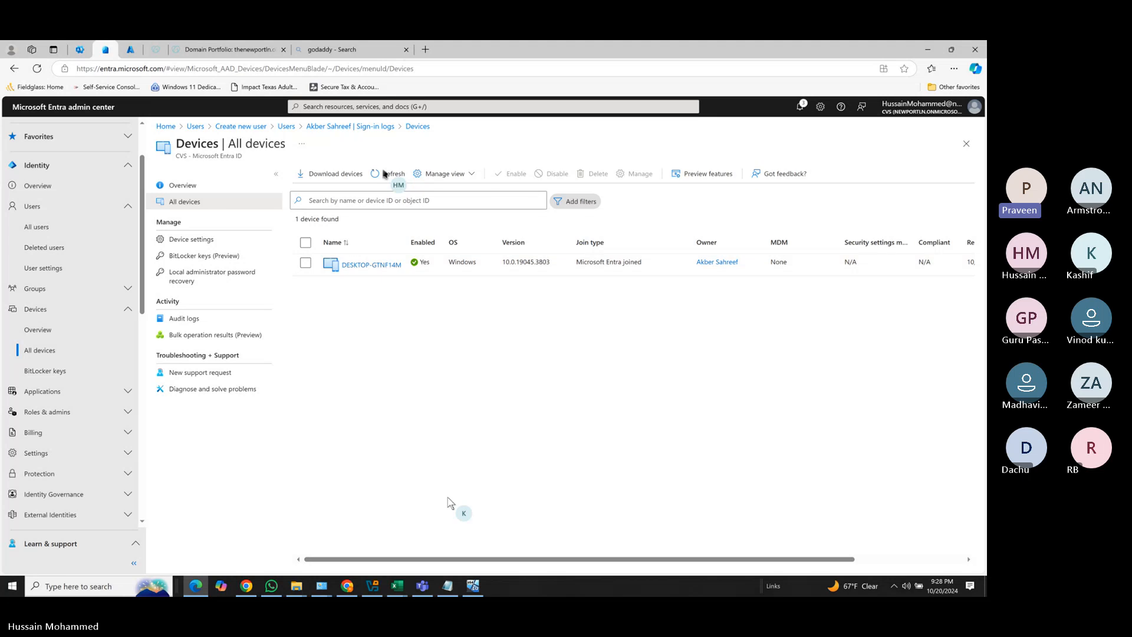
Bring the VM window back and continue into Windows Hello setup.
mouse_move(463, 585)
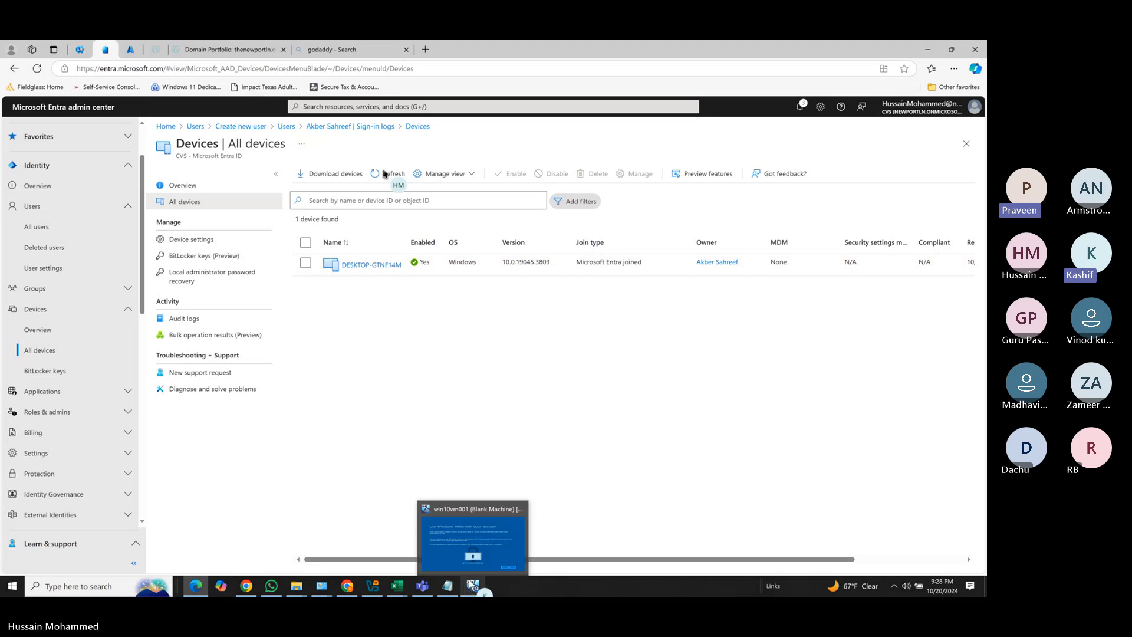
left_click(471, 537)
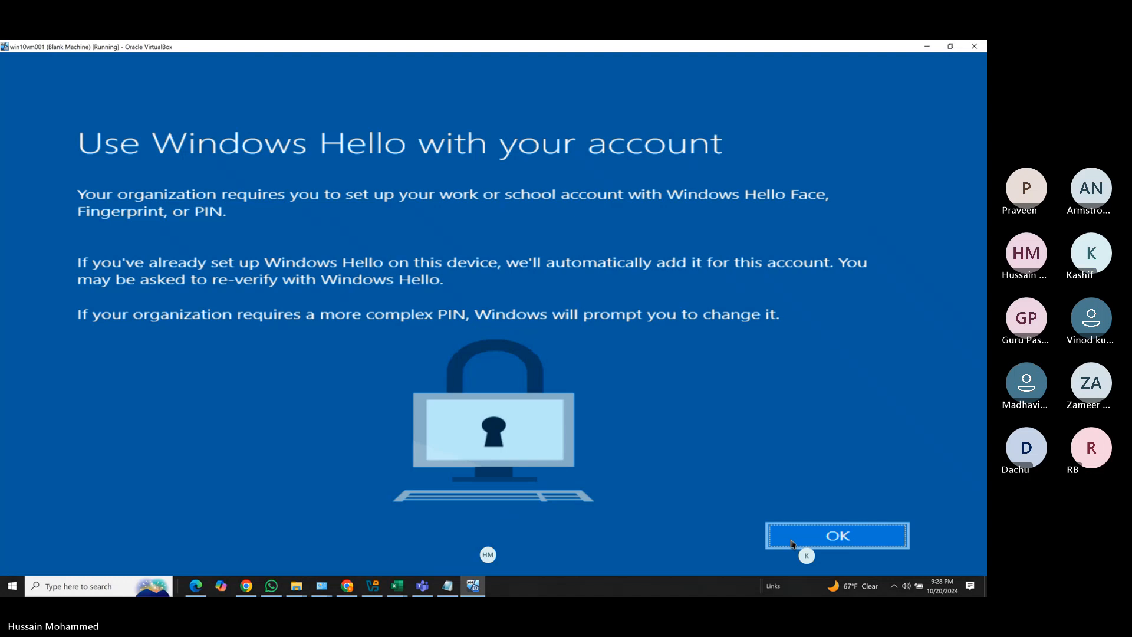
left_click(851, 535)
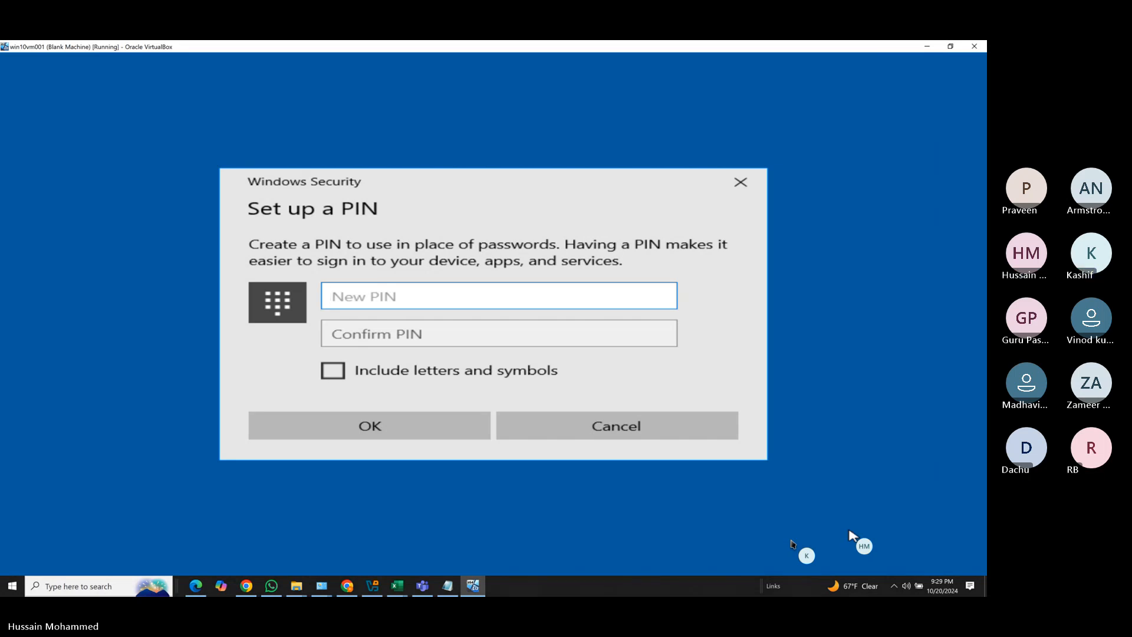
Enter and confirm a six-digit PIN and submit it, producing error 0x801c0026.
type("123")
key("BackSpace")
key("BackSpace")
key("BackSpace")
type("123456")
key("Tab")
type("1234")
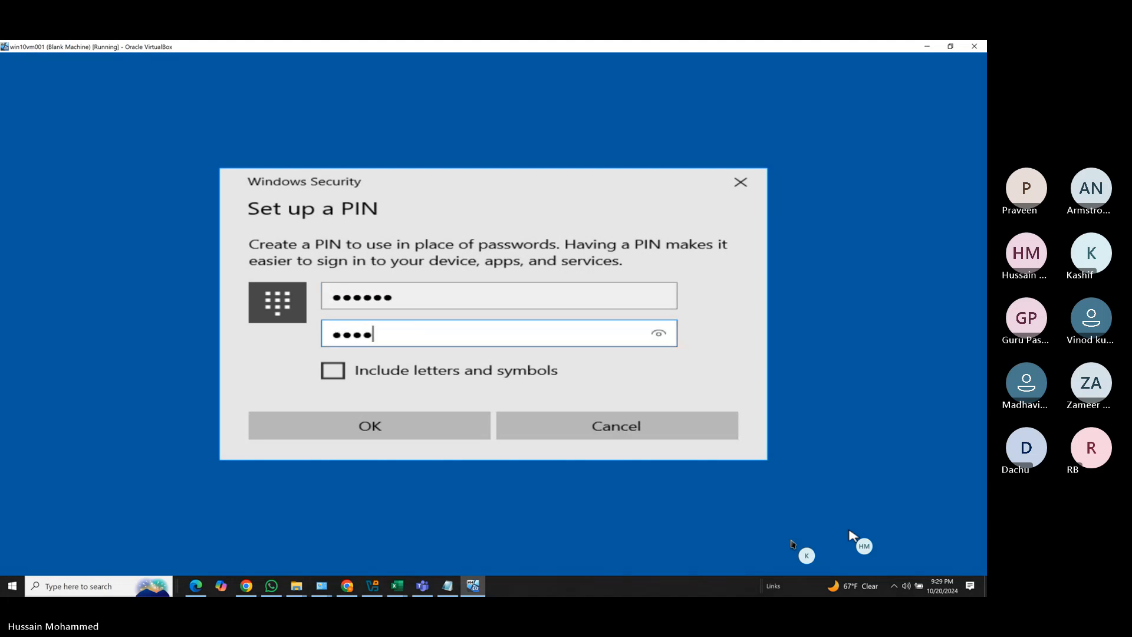
type("56")
left_click(393, 432)
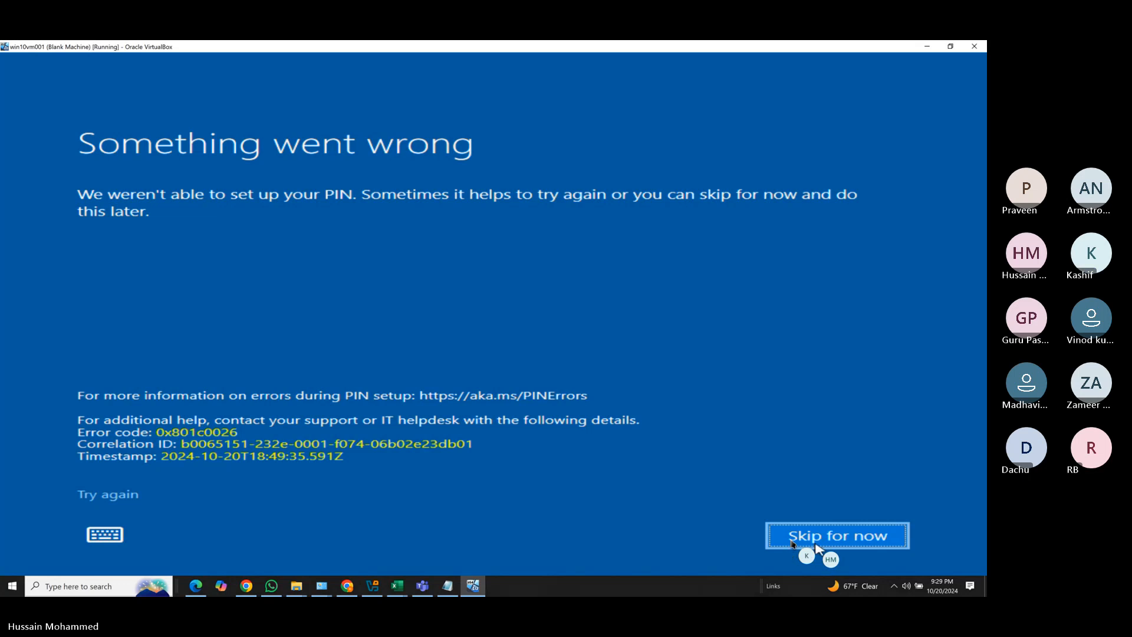
Skip the PIN, answer the Networks prompt, dismiss the display driver notice, and close Edge's welcome page.
left_click(818, 537)
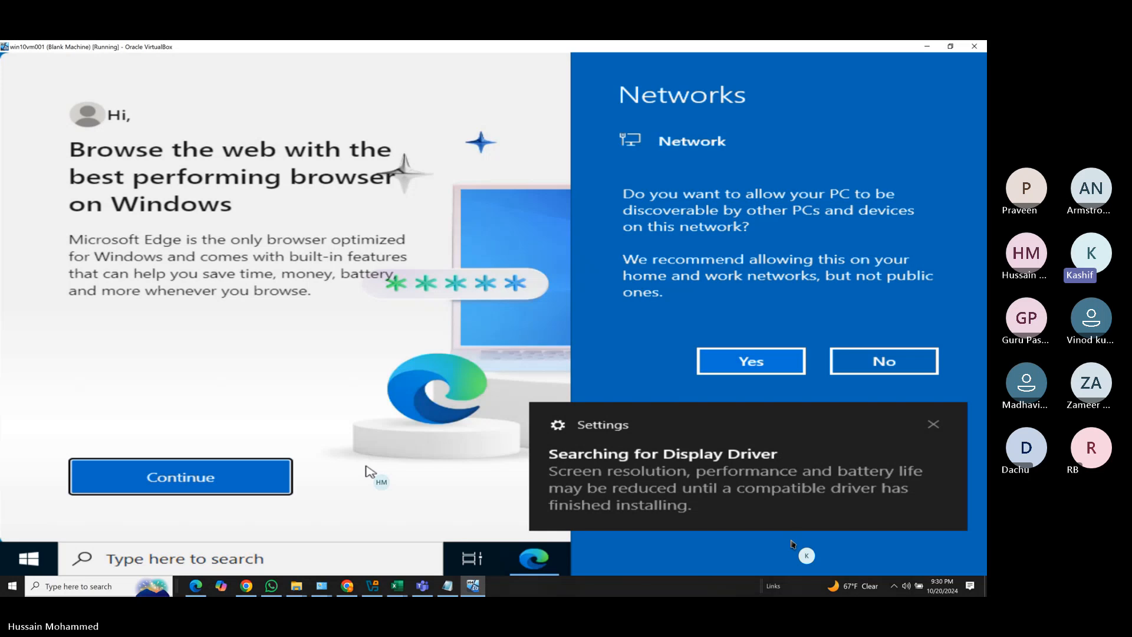
left_click(878, 362)
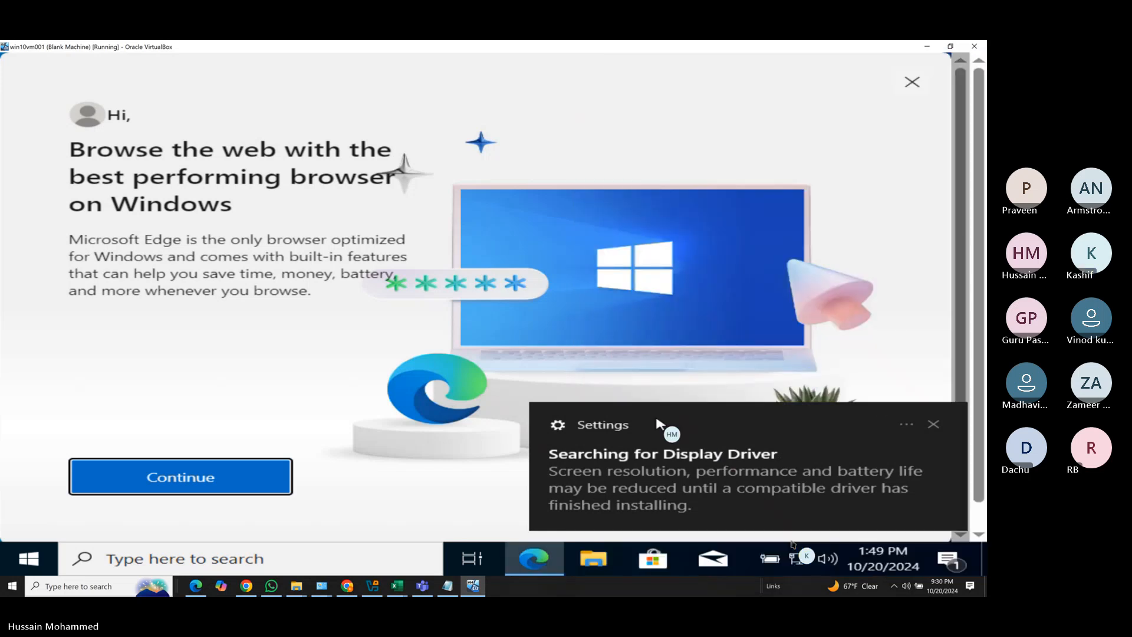
left_click(933, 425)
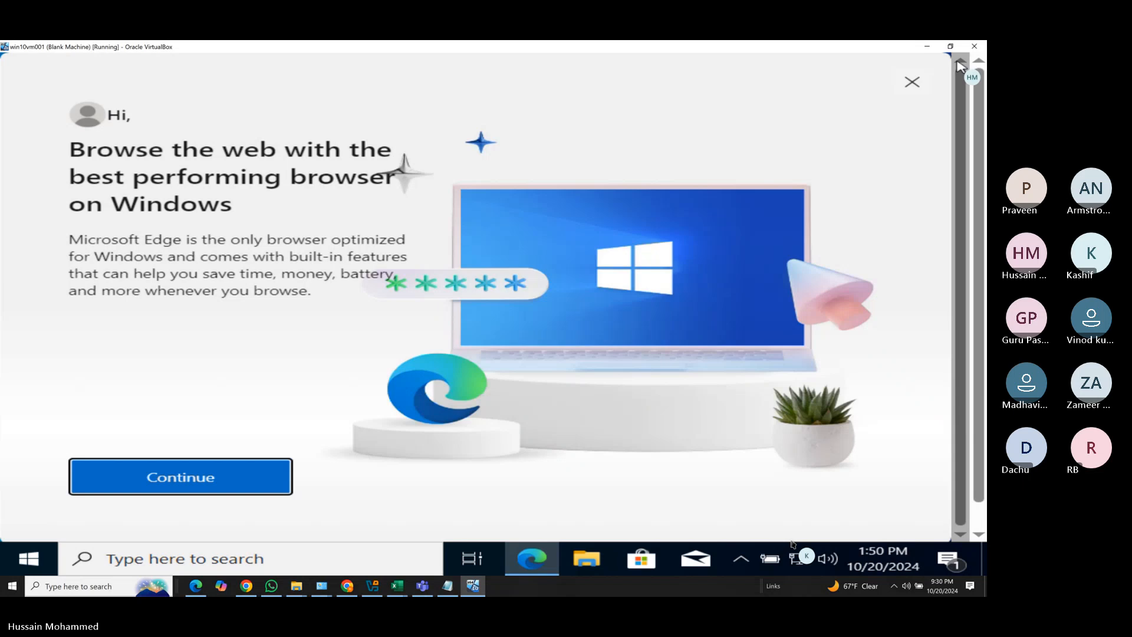
left_click(912, 82)
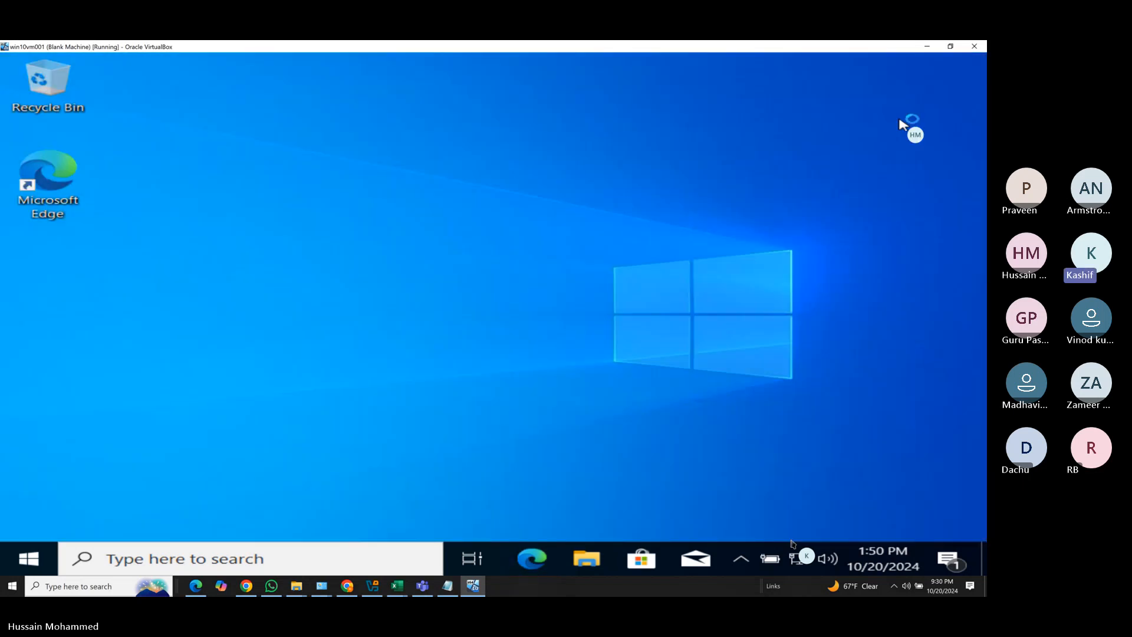
Open Settings > Accounts > Access work or school and expand the CVS's Azure AD connection.
left_click(34, 557)
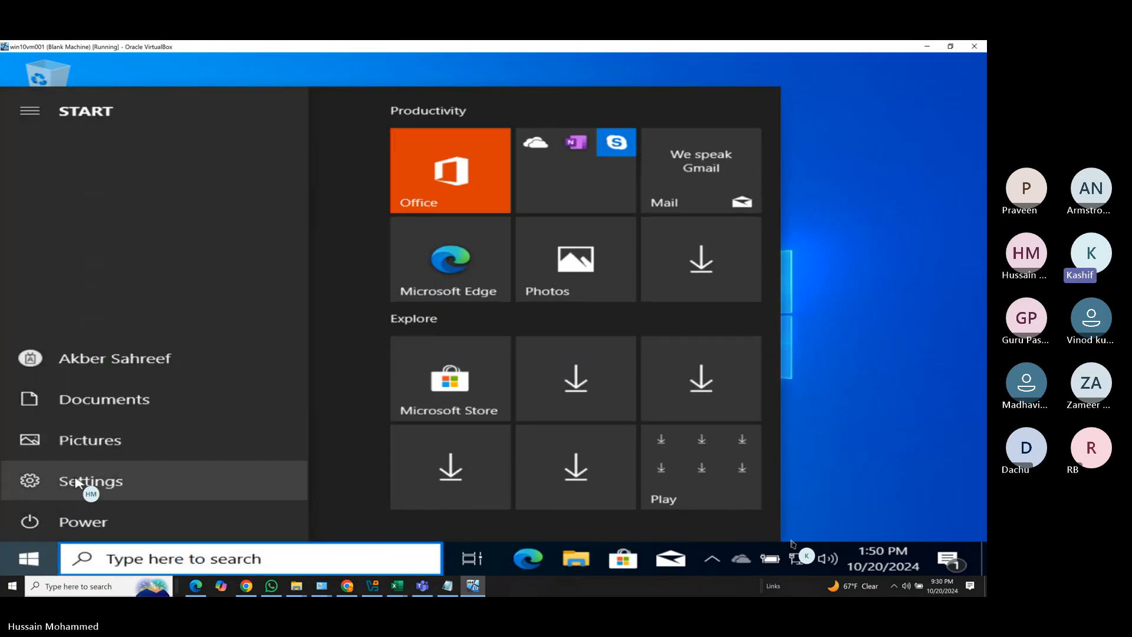
left_click(83, 482)
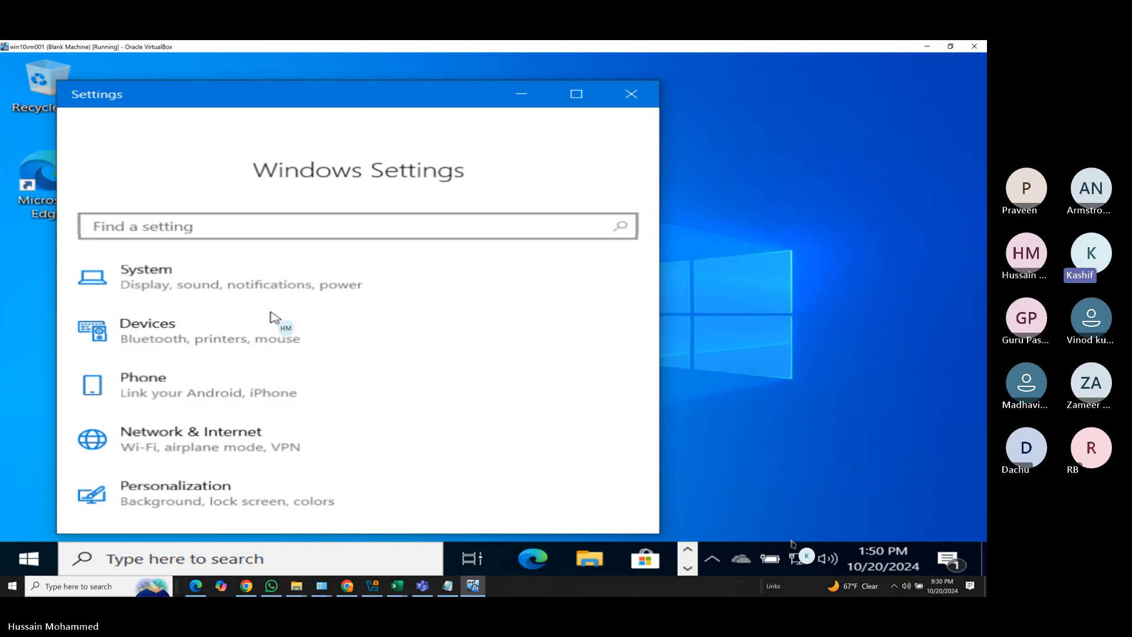
scroll(224, 413, "down", 1)
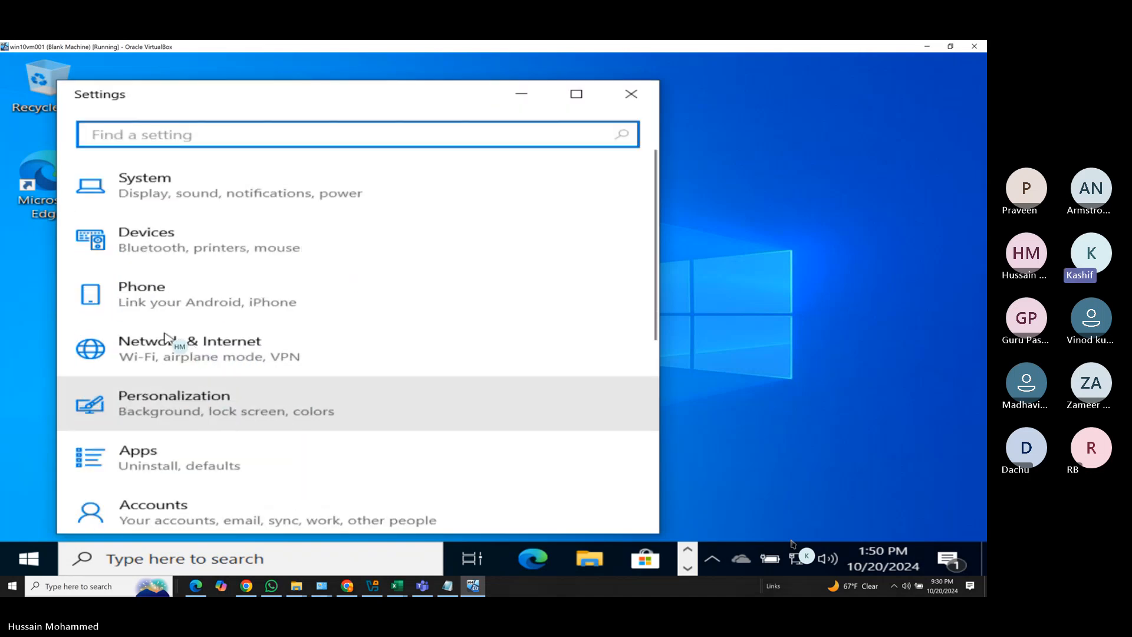
scroll(188, 386, "down", 2)
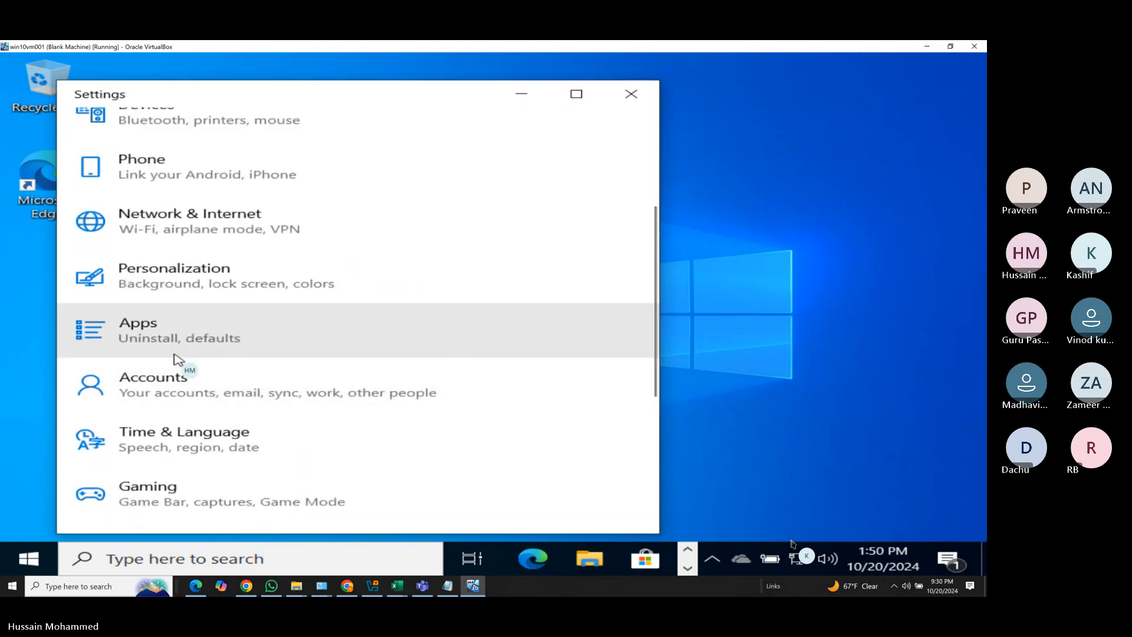
left_click(173, 392)
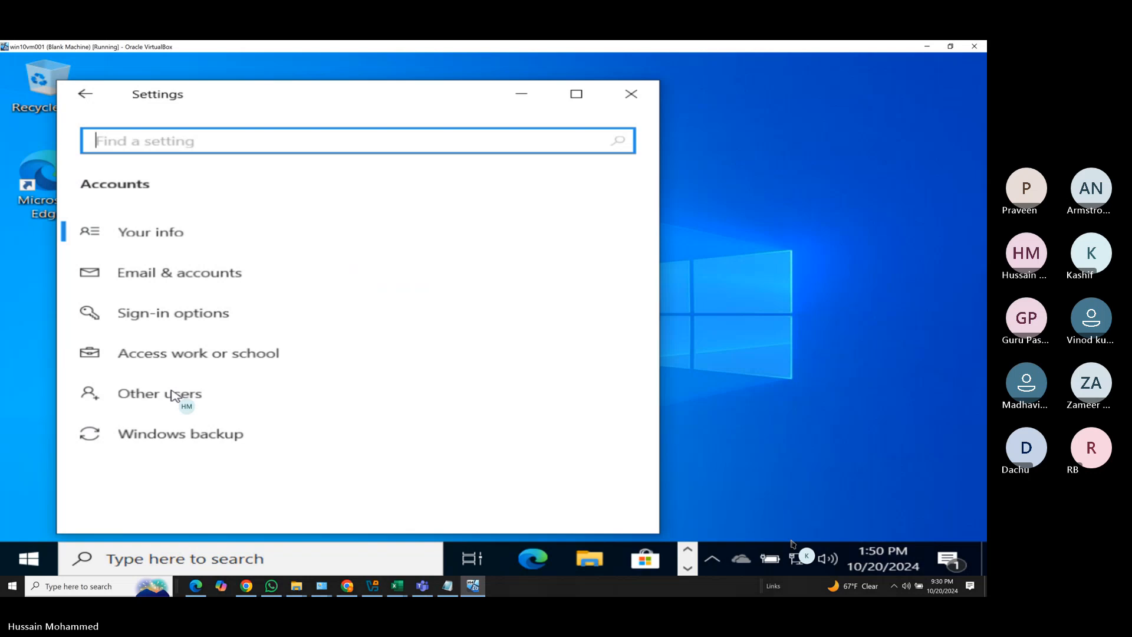
left_click(155, 354)
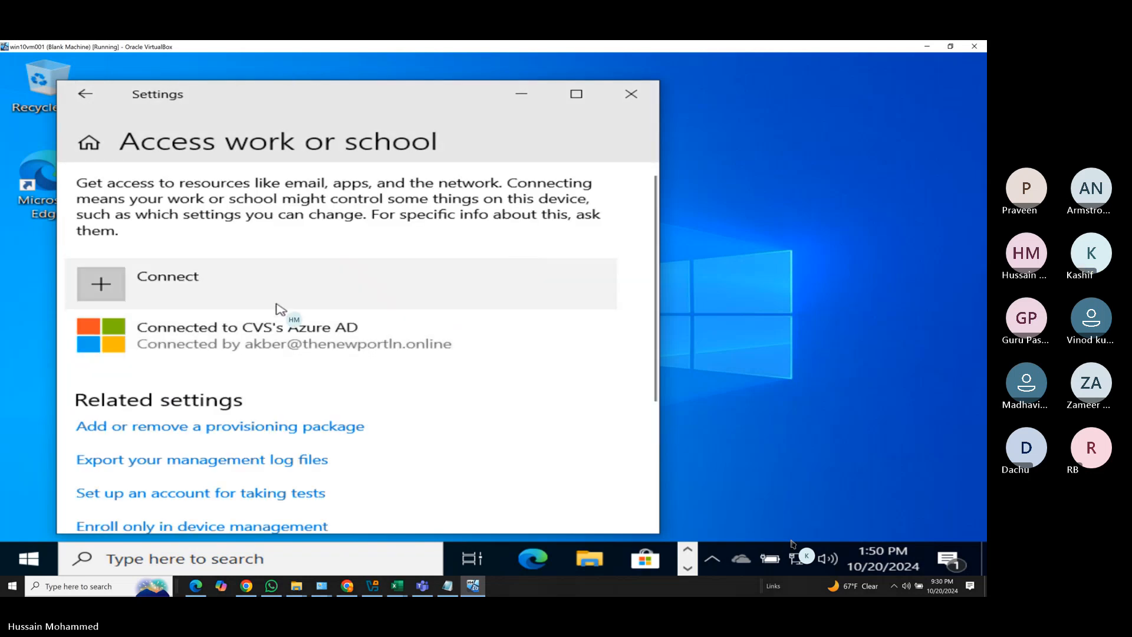
left_click(197, 338)
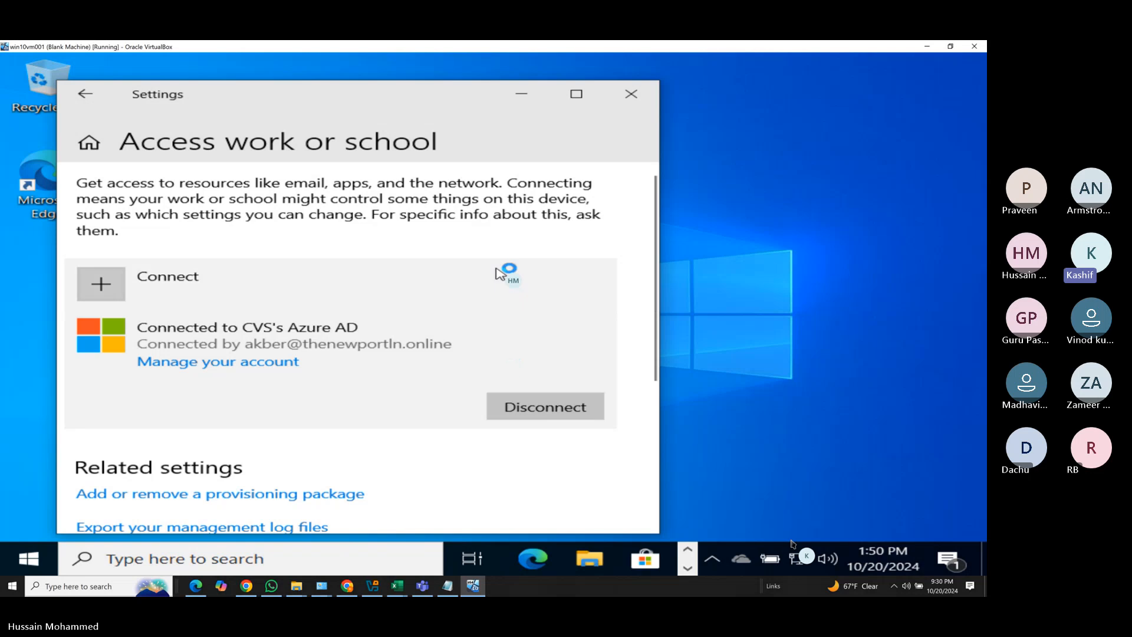
Search for cmd and open Command Prompt in the VM.
left_click(121, 554)
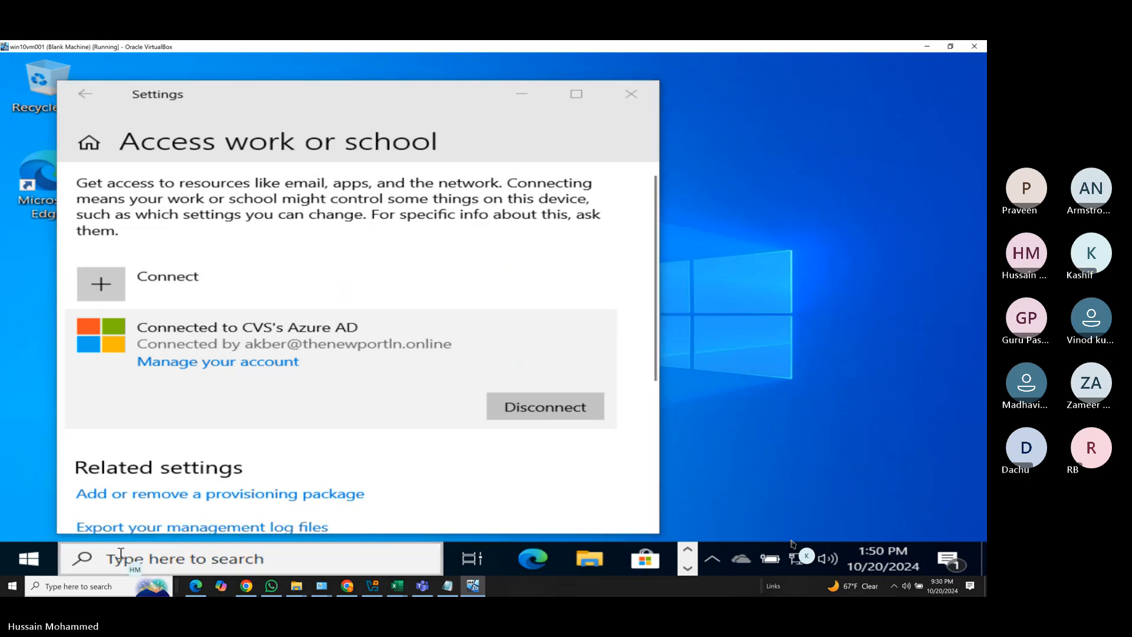
type("cmd")
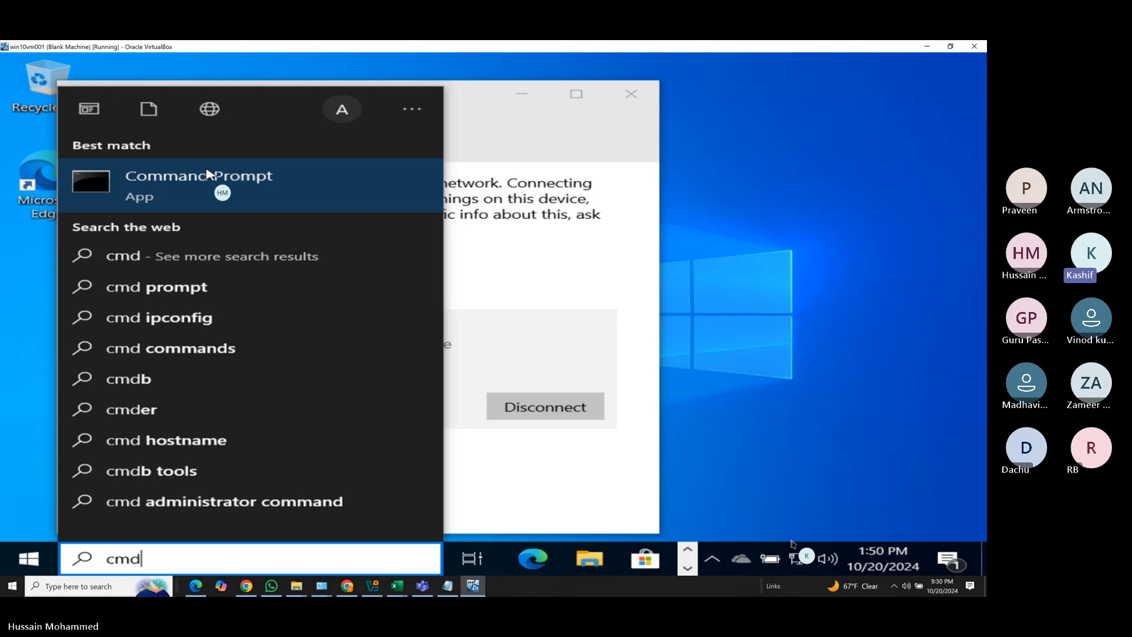
left_click(208, 189)
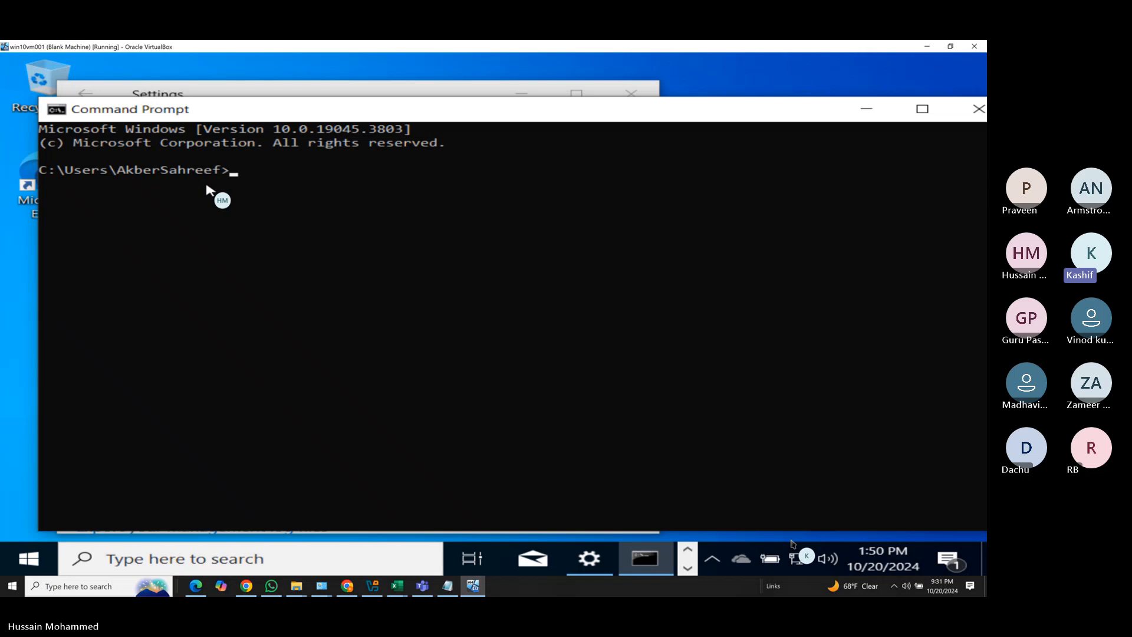
Type the dsregcmd /status command at the prompt.
type("dsrege")
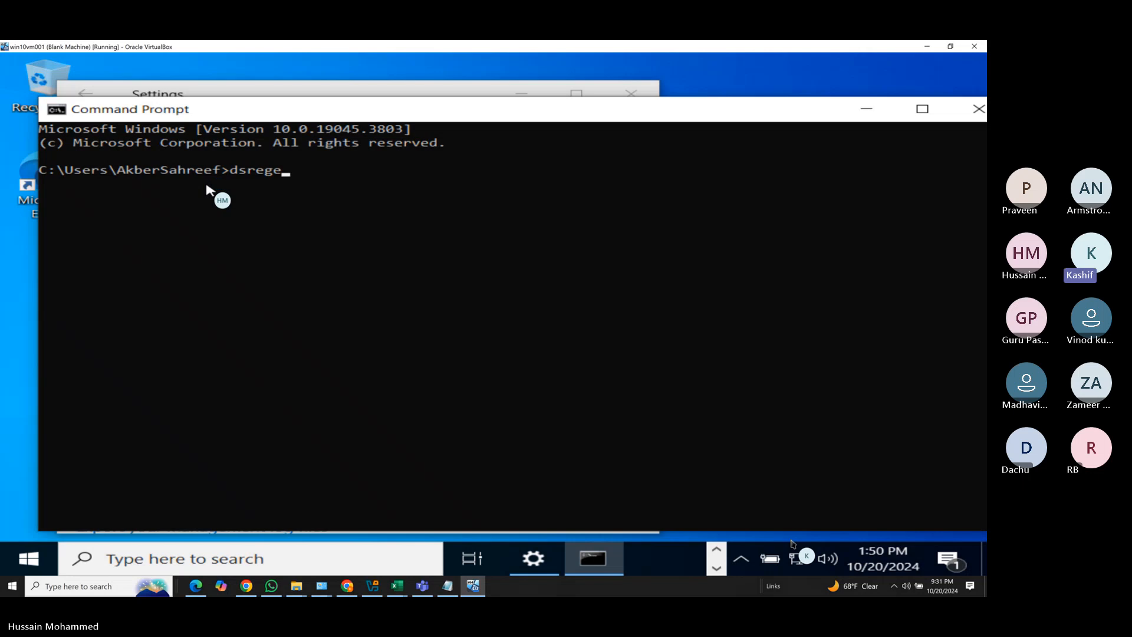
type("cmd")
key("BackSpace")
key("BackSpace")
key("BackSpace")
key("BackSpace")
type("cmd stat")
key("BackSpace")
key("BackSpace")
key("BackSpace")
key("BackSpace")
type("/s")
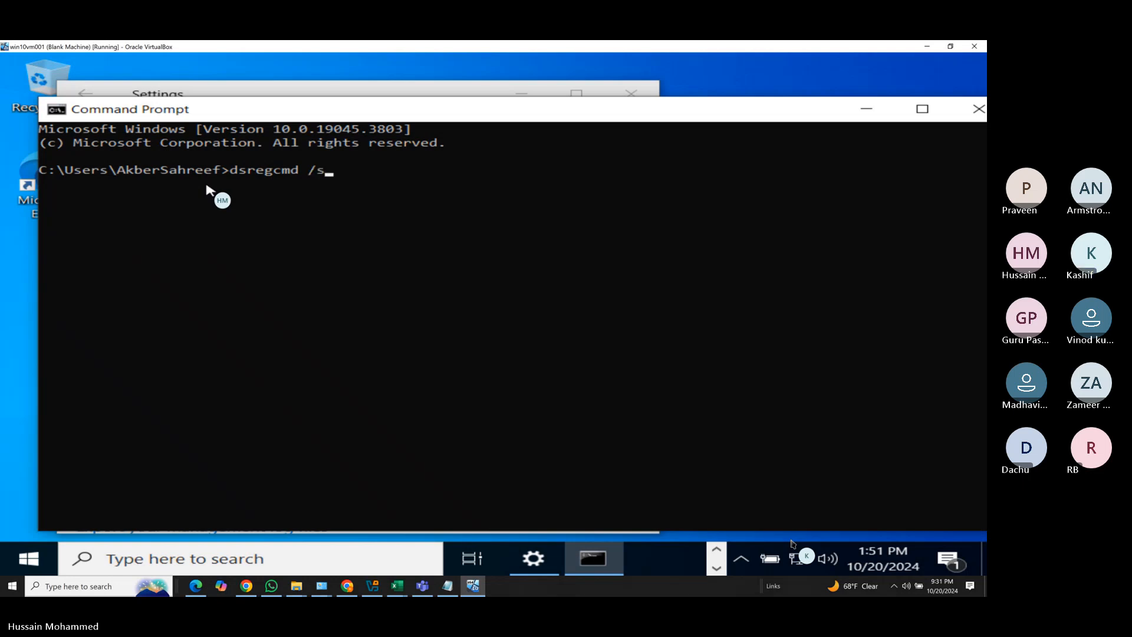
type("tatus")
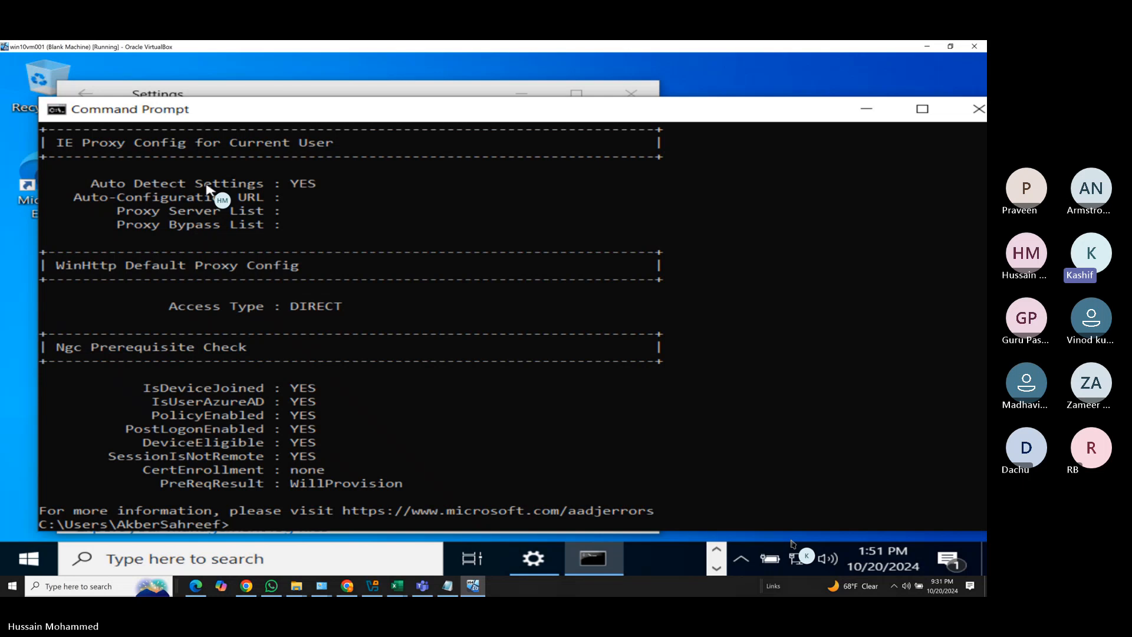
Scroll up to the Device State section showing AzureAdJoined : YES for DESKTOP-GTNF14M.
scroll(525, 291, "up", 9)
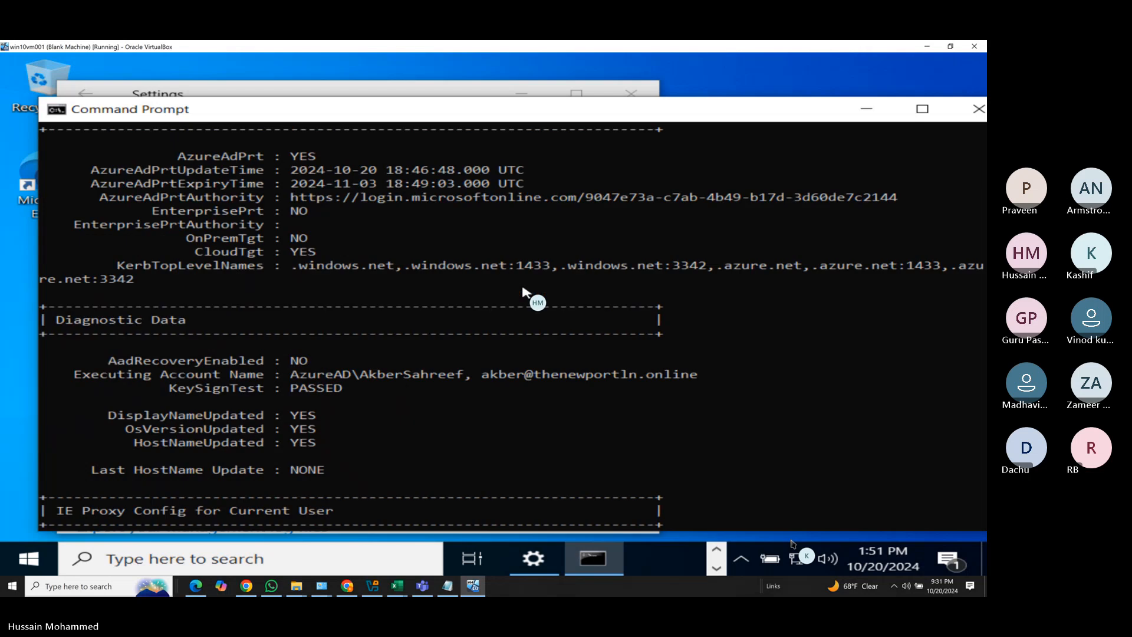
scroll(524, 292, "up", 1)
scroll(524, 292, "up", 1)
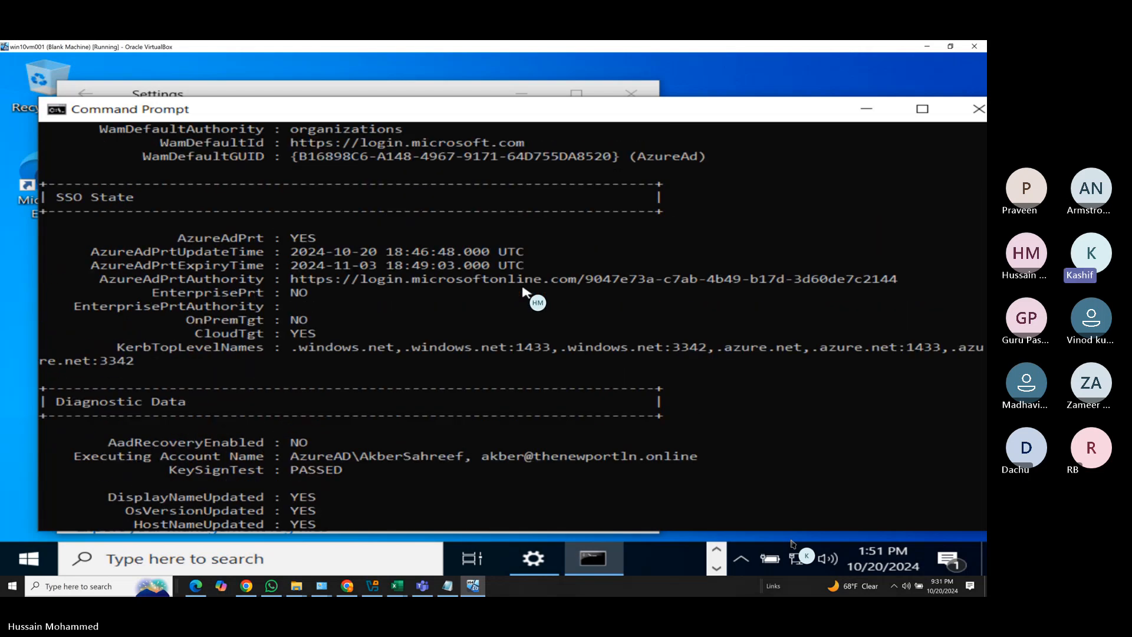
scroll(524, 291, "up", 1)
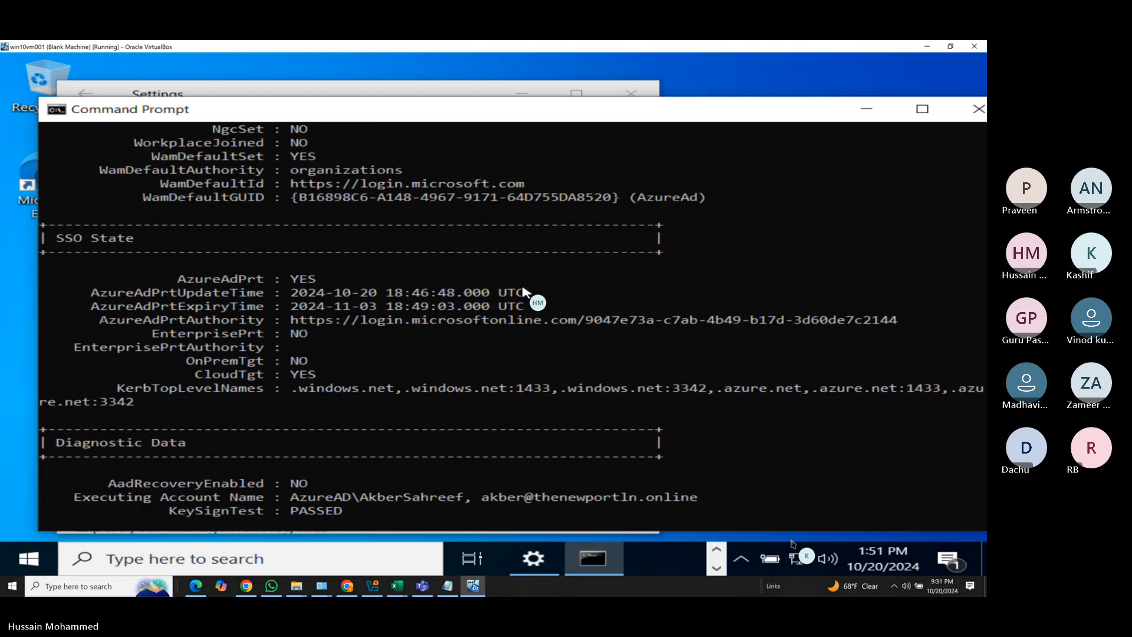
scroll(525, 292, "up", 9)
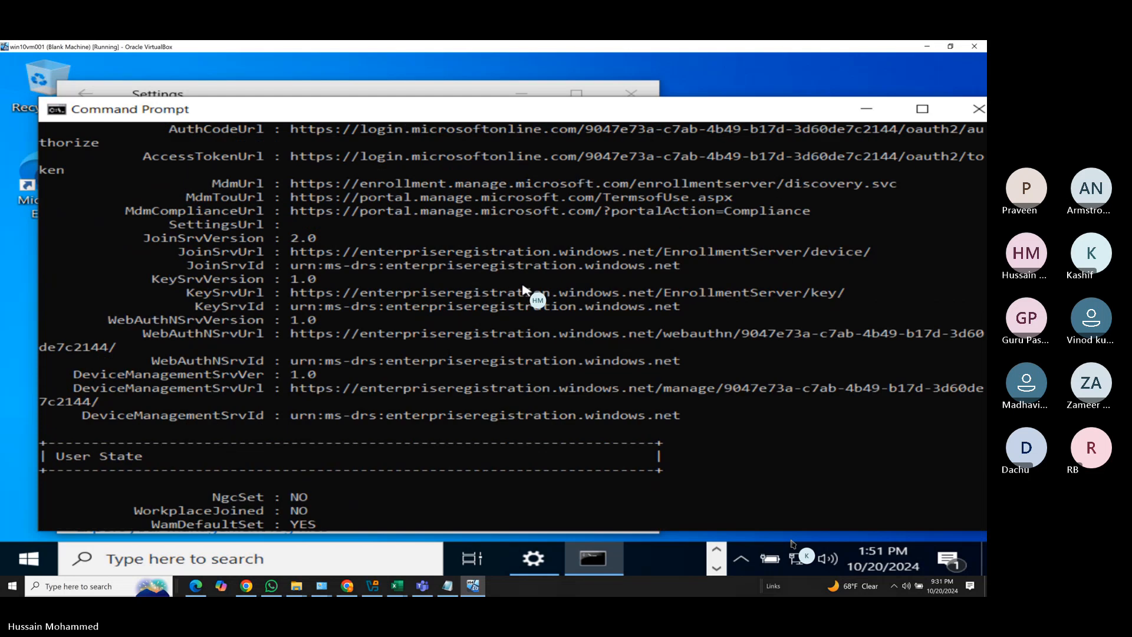
scroll(524, 291, "up", 11)
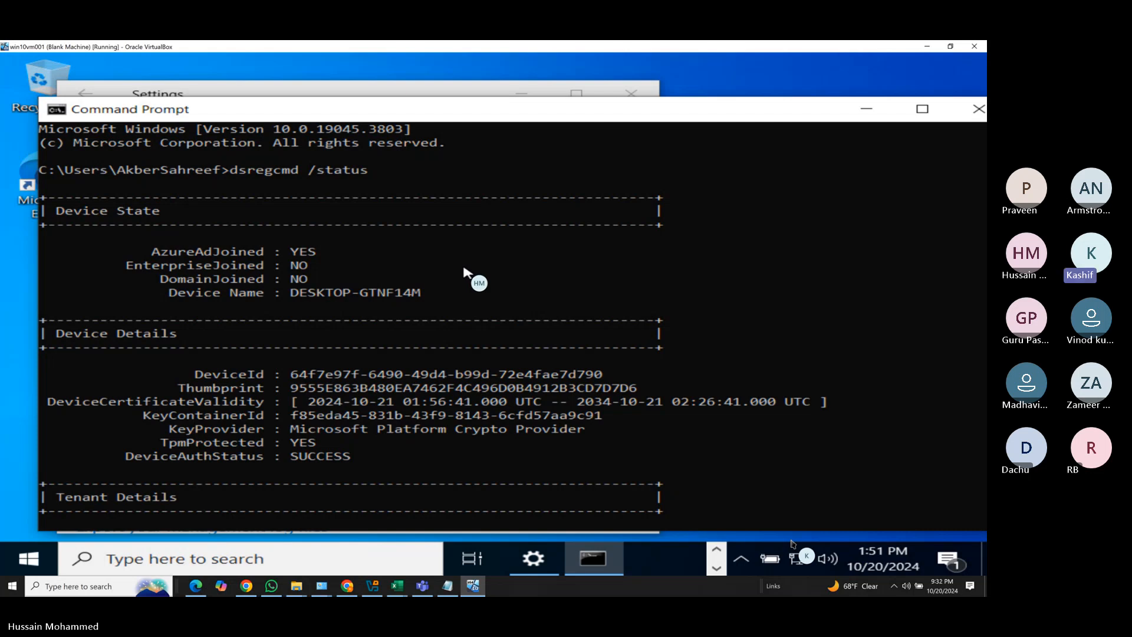
Point out the certificate validity end year in the dsregcmd output.
scroll(464, 271, "down", 1)
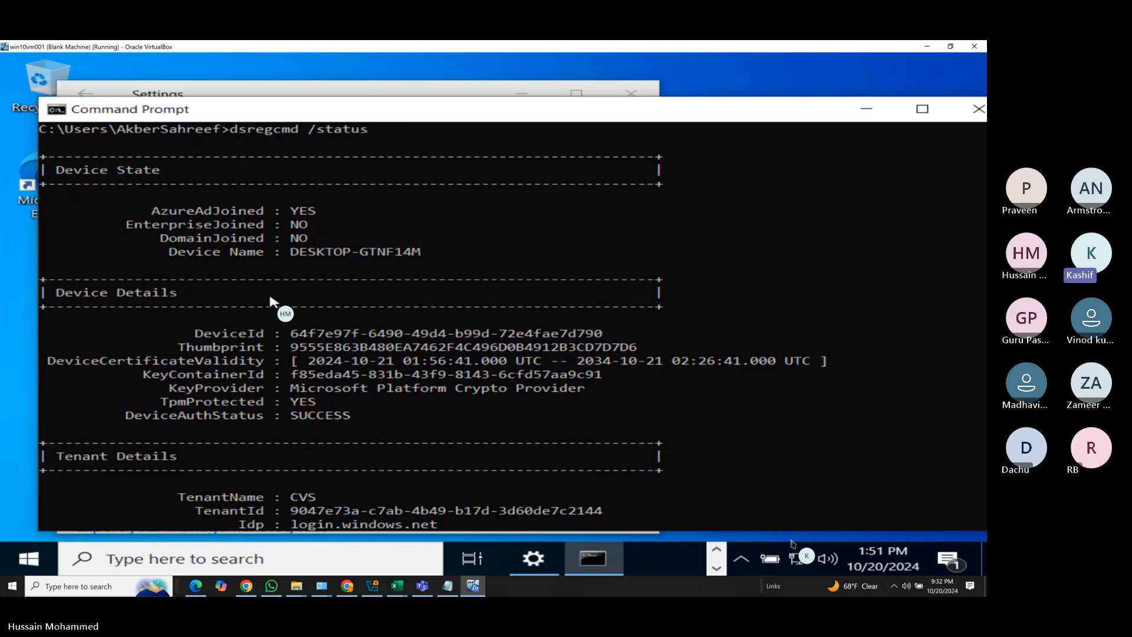
scroll(323, 370, "down", 1)
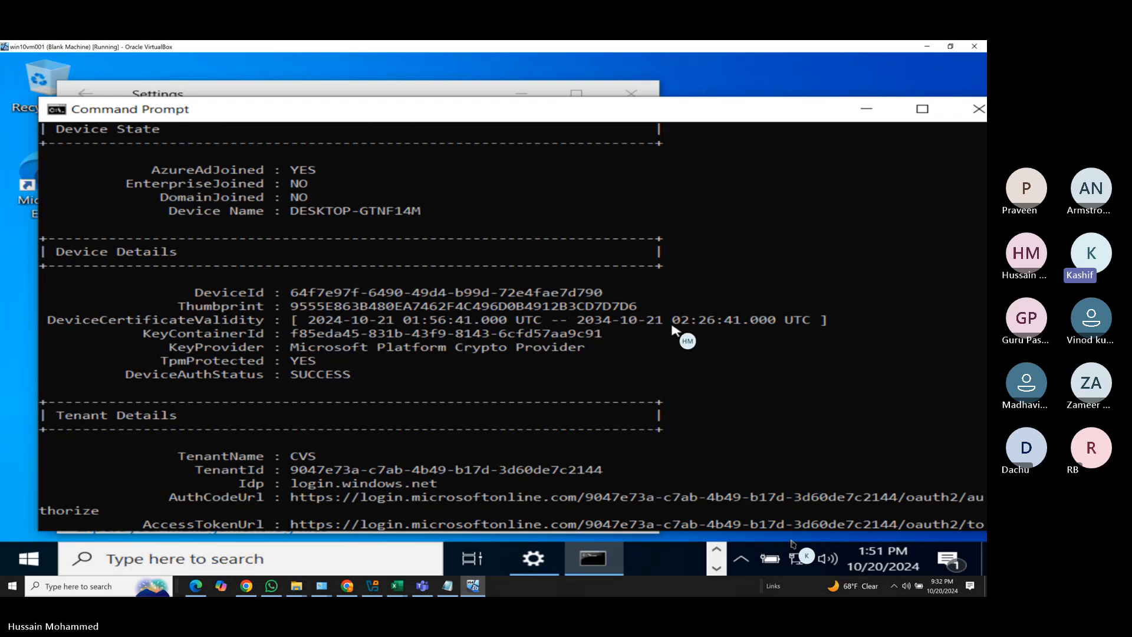
left_click(607, 321)
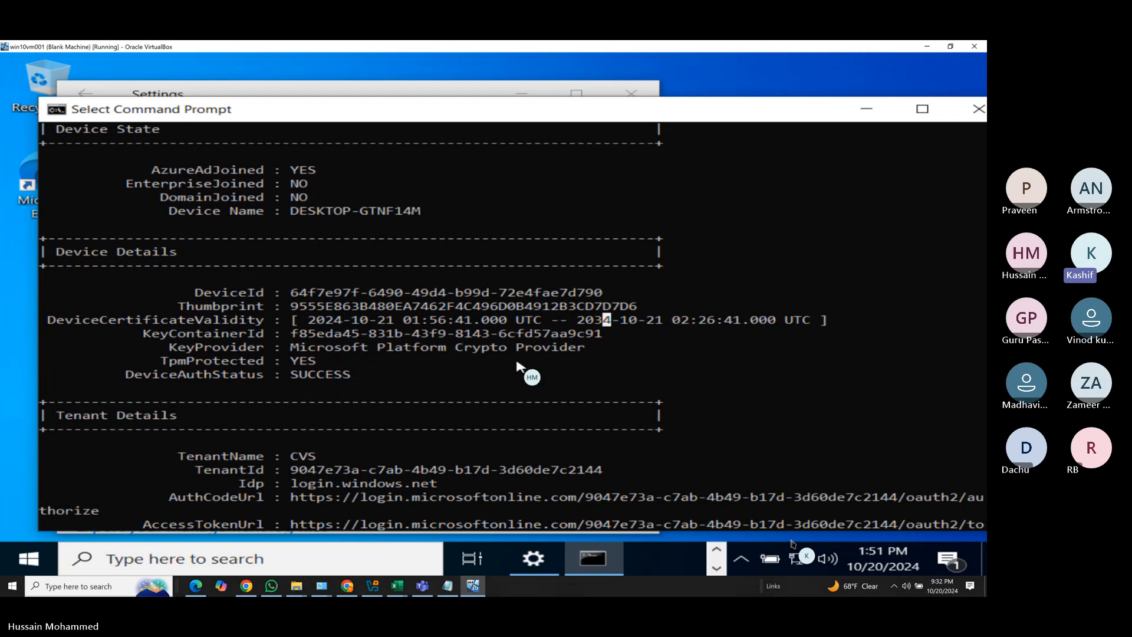
Scroll down to Tenant Details and highlight the MdmTouUrl label.
scroll(519, 371, "down", 3)
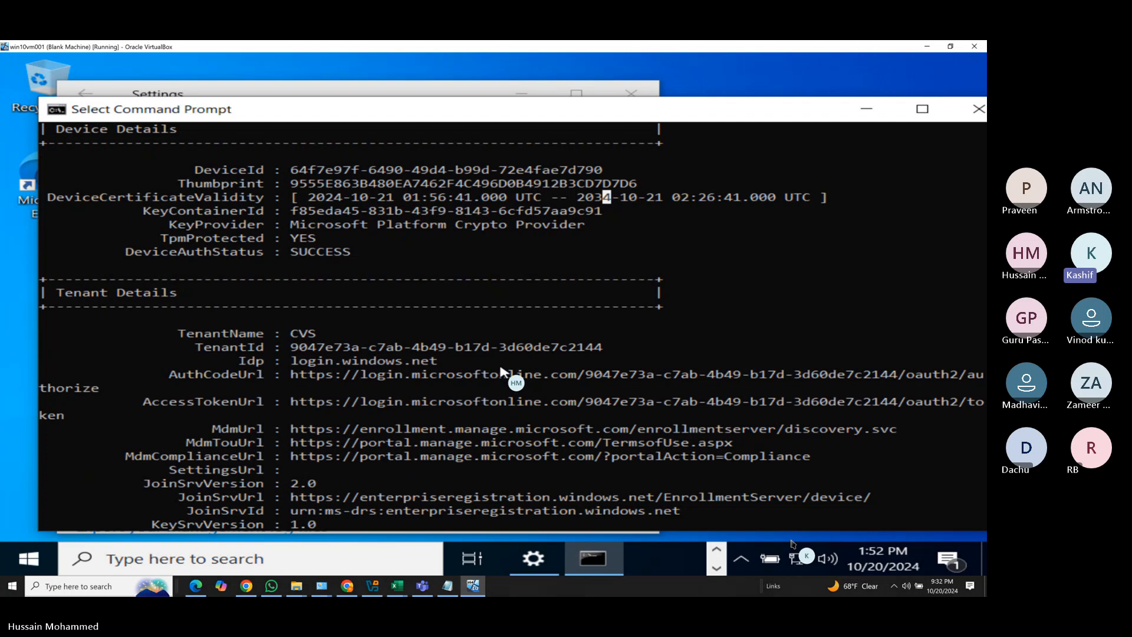
scroll(501, 371, "down", 1)
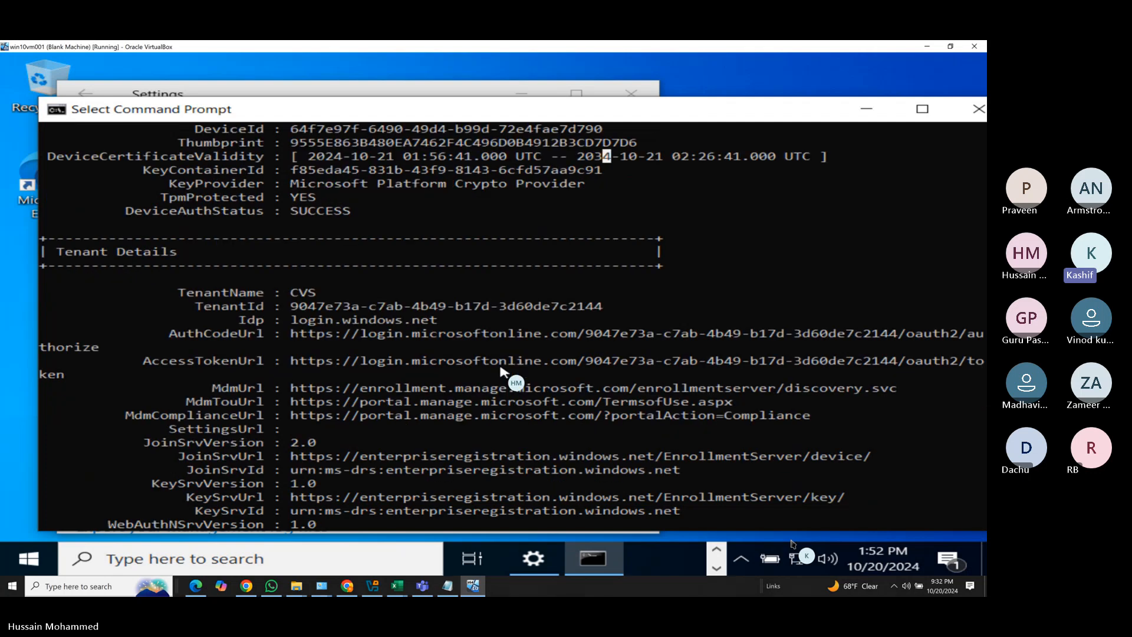
scroll(501, 372, "down", 1)
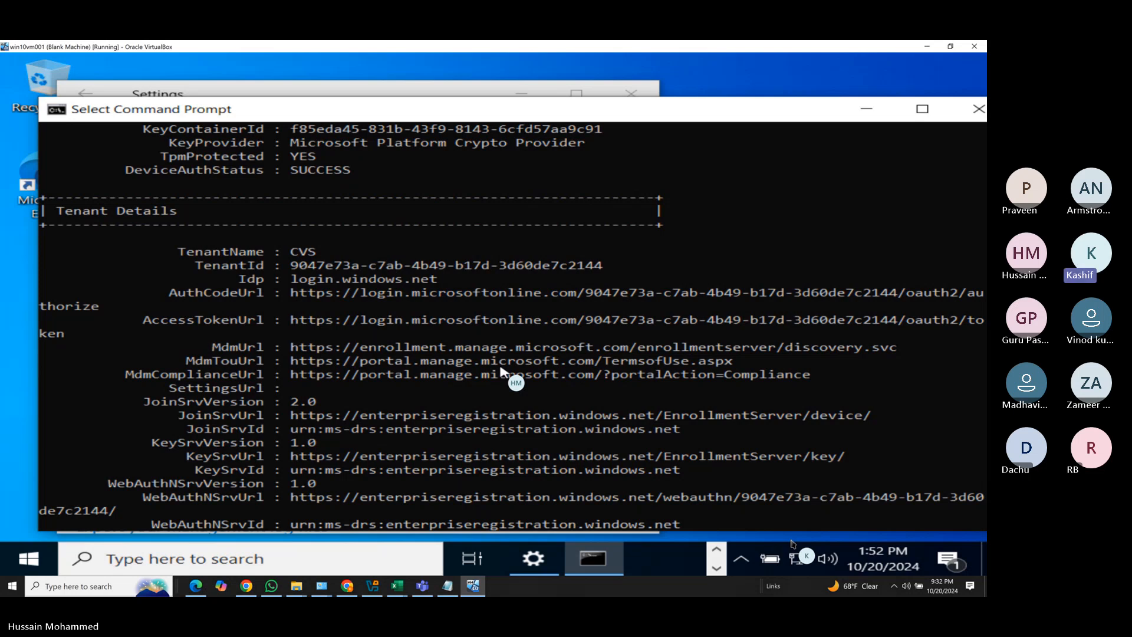
scroll(500, 370, "down", 1)
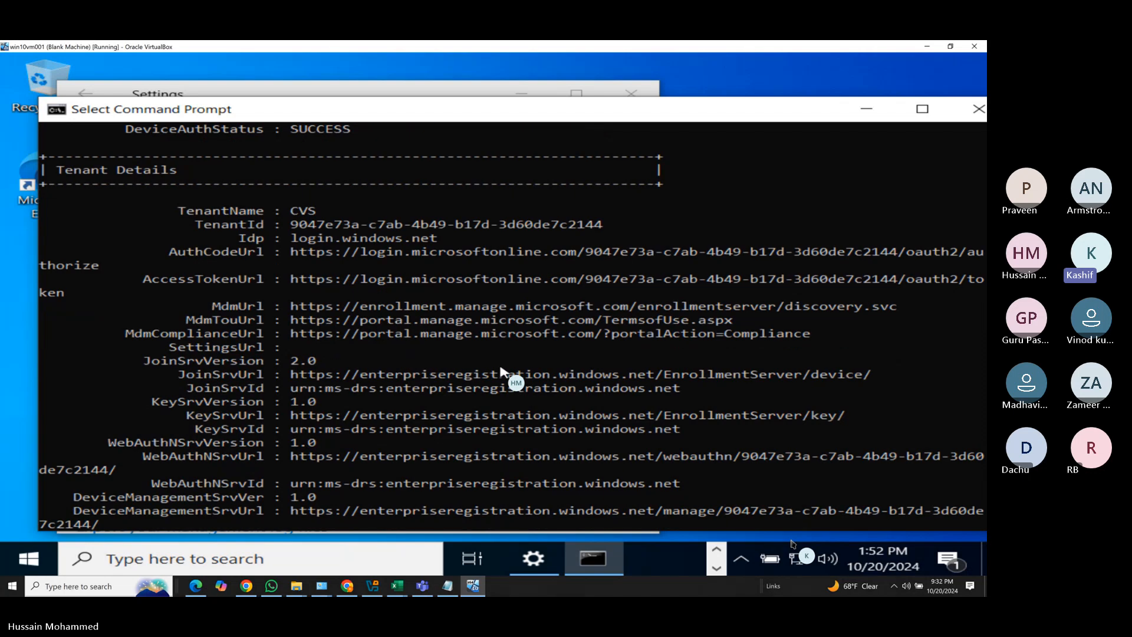
scroll(500, 370, "down", 1)
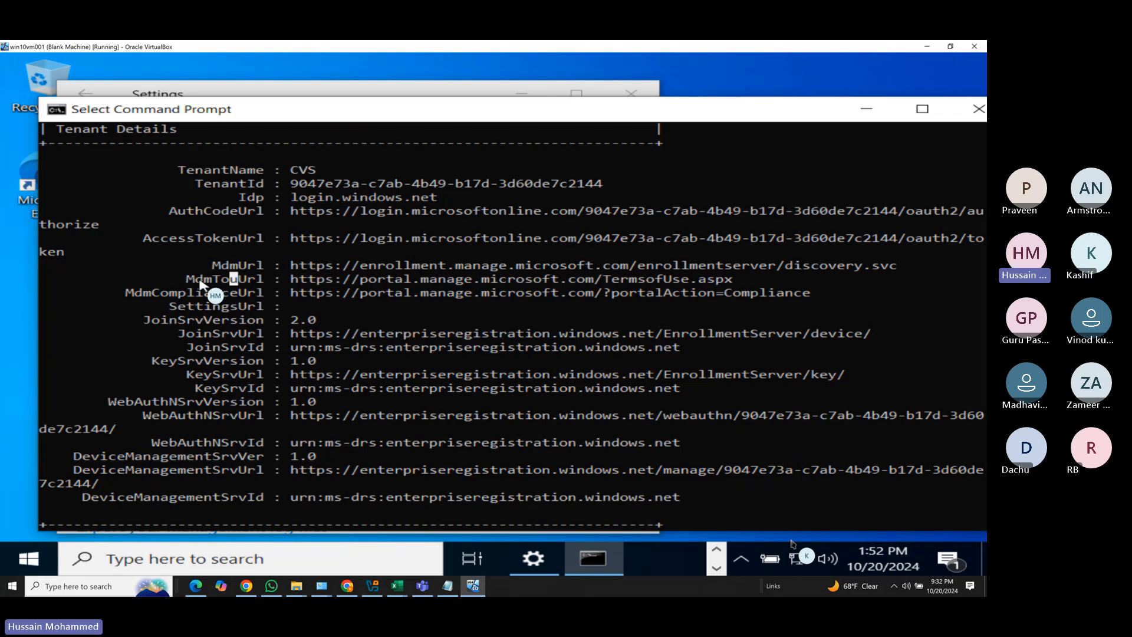
left_click_drag(201, 282, 255, 283)
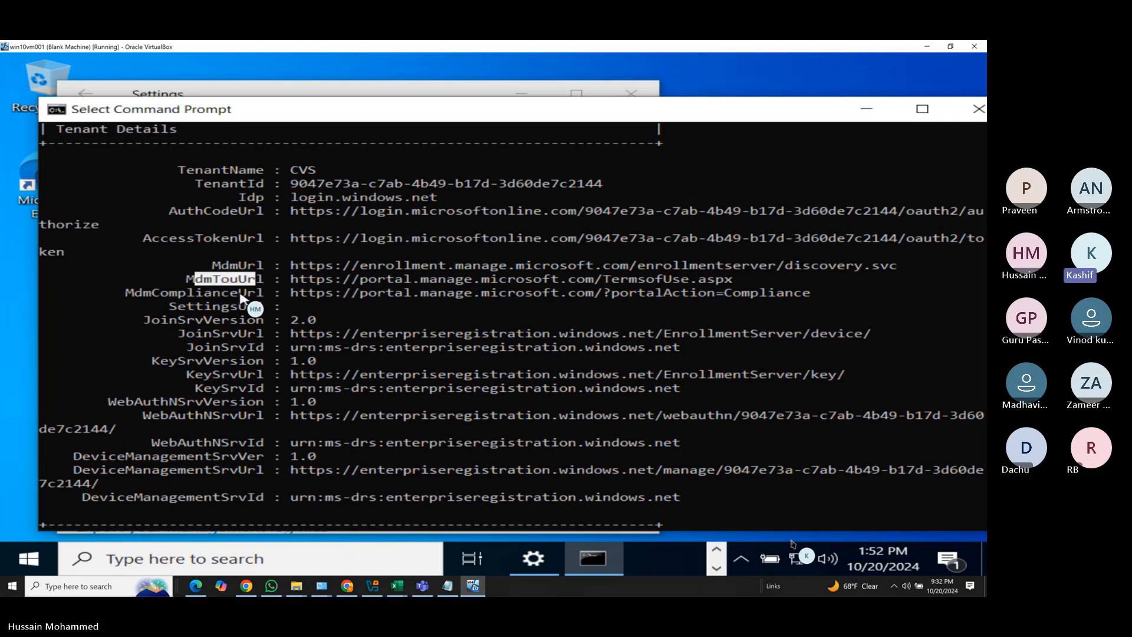
Highlight the MdmUrl label with the Intune enrollment discovery address instead.
scroll(242, 298, "up", 1)
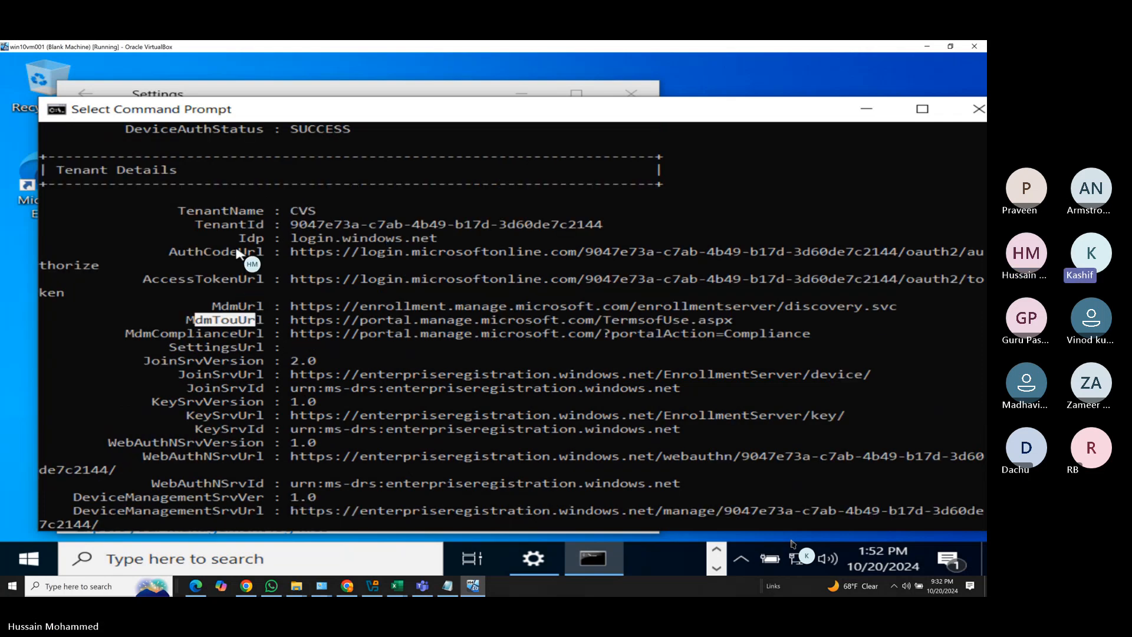
scroll(236, 253, "up", 1)
scroll(250, 259, "up", 2)
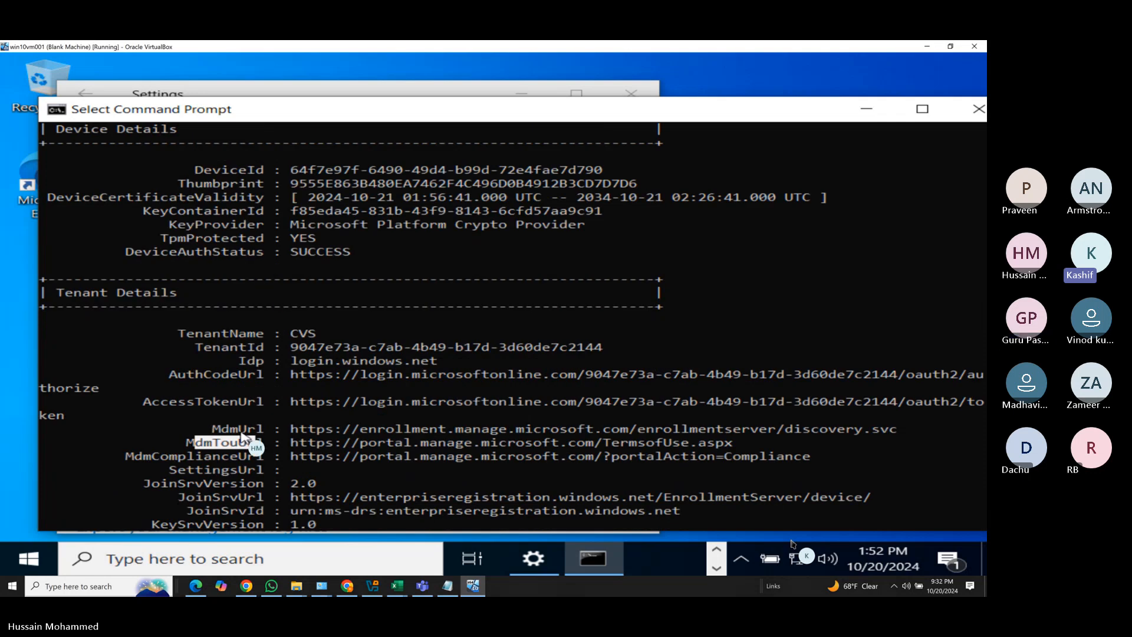
left_click_drag(271, 429, 213, 430)
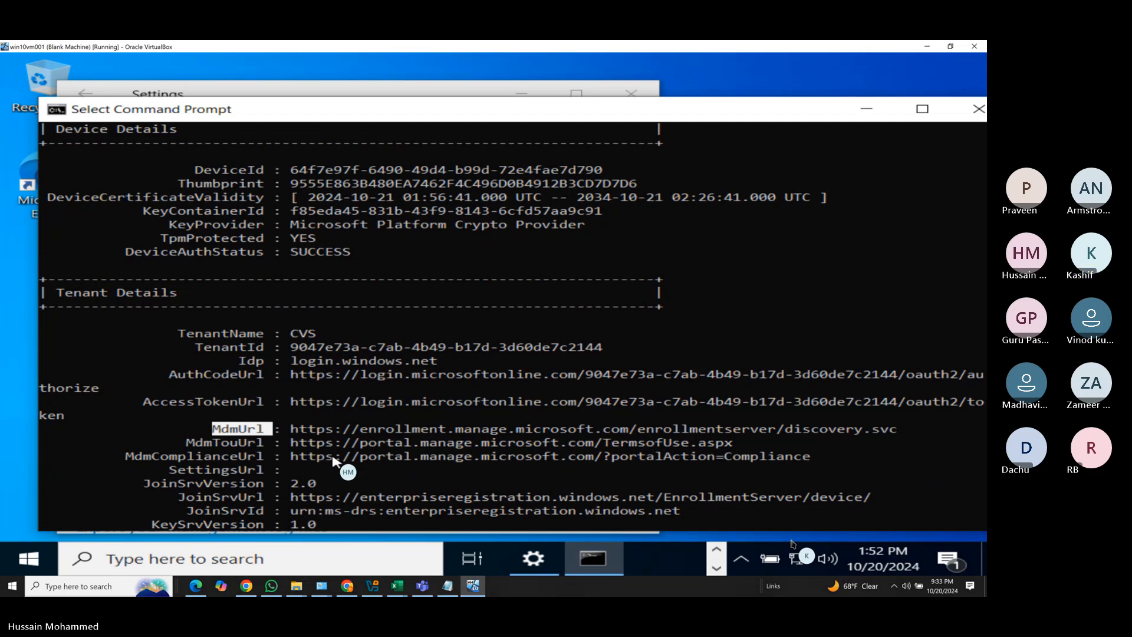
Scroll through the remaining dsregcmd sections to the Ngc Prerequisite Check at the end.
scroll(277, 465, "down", 2)
scroll(274, 468, "down", 7)
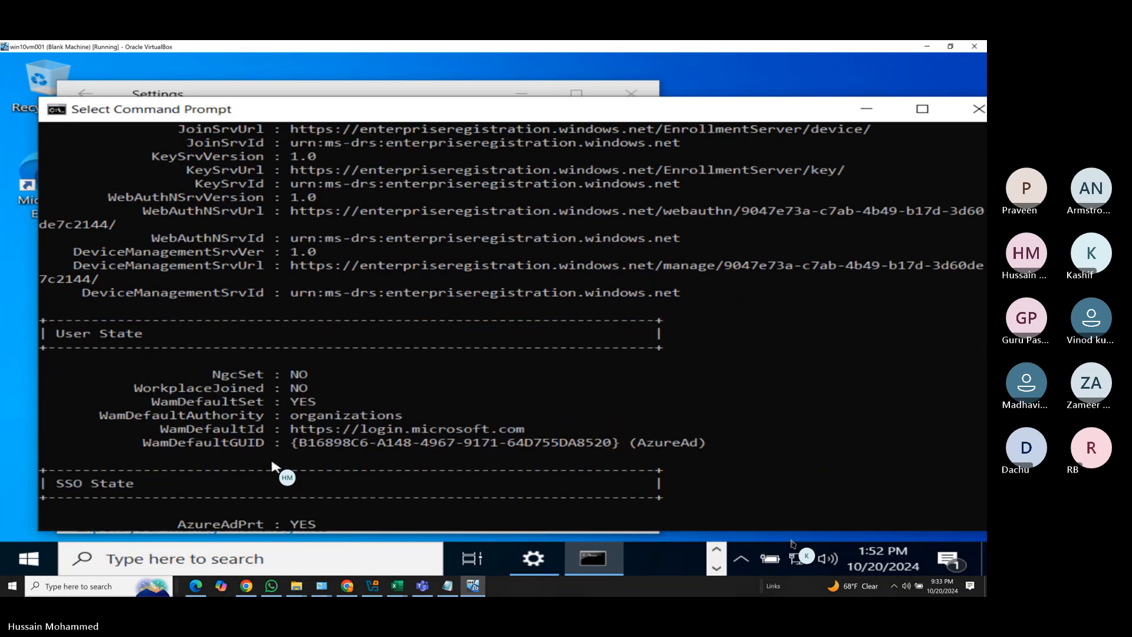
scroll(293, 451, "down", 4)
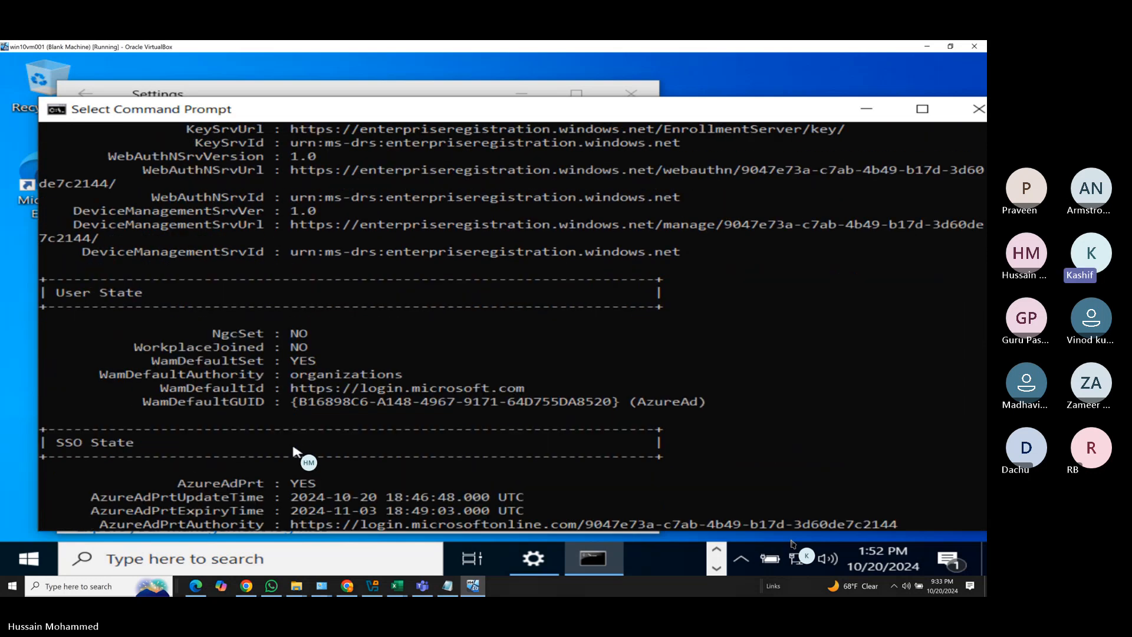
scroll(294, 451, "down", 5)
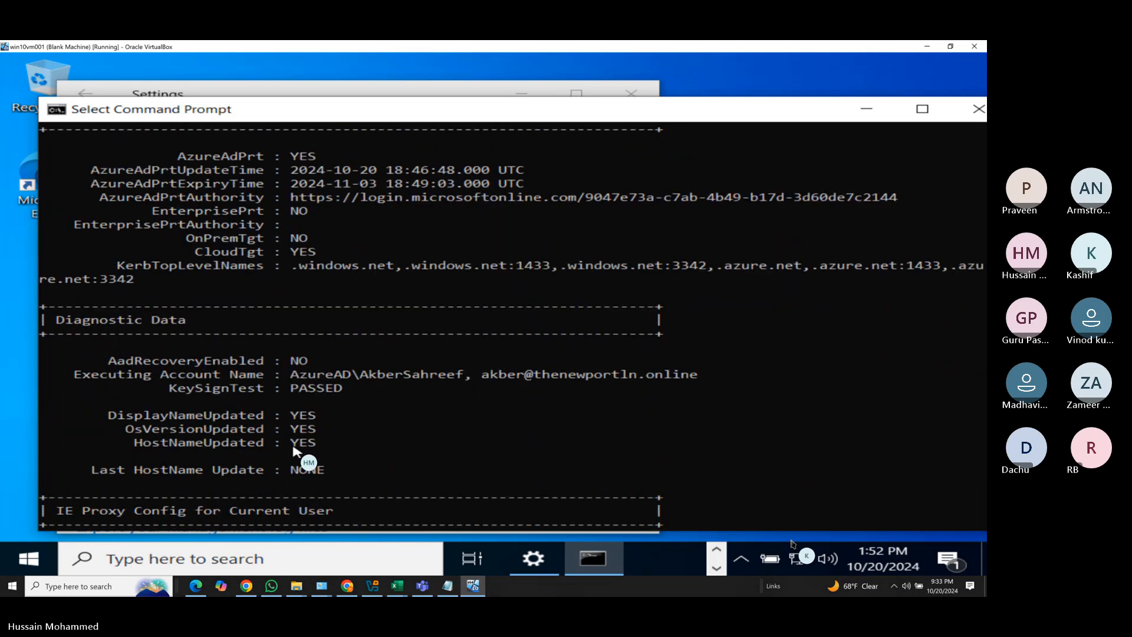
scroll(294, 451, "down", 4)
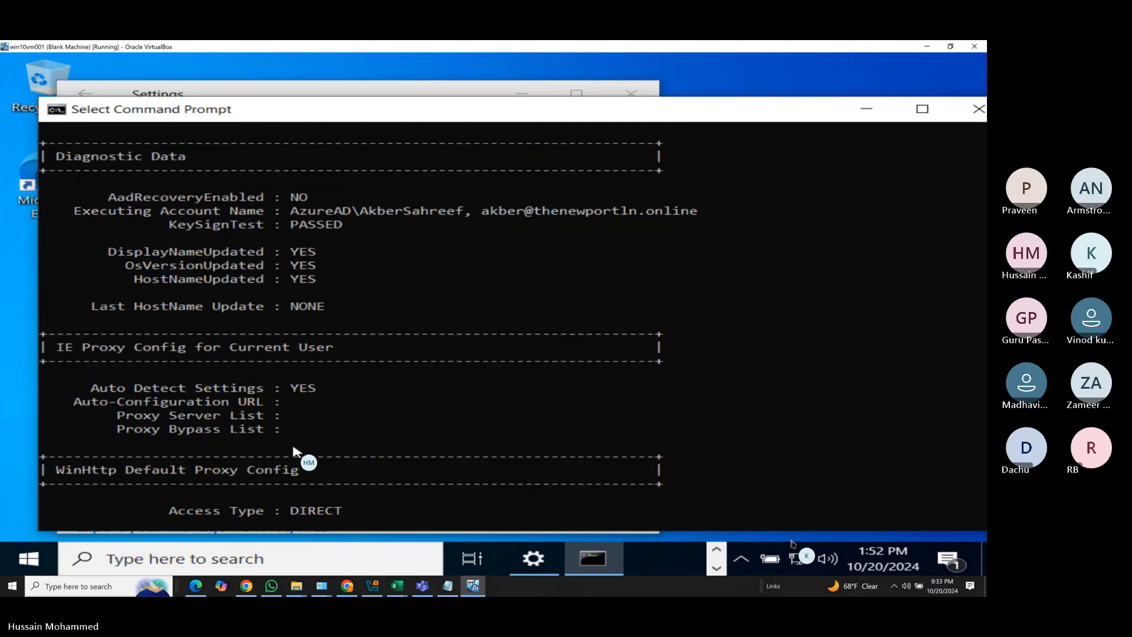
scroll(293, 451, "down", 3)
scroll(294, 451, "down", 7)
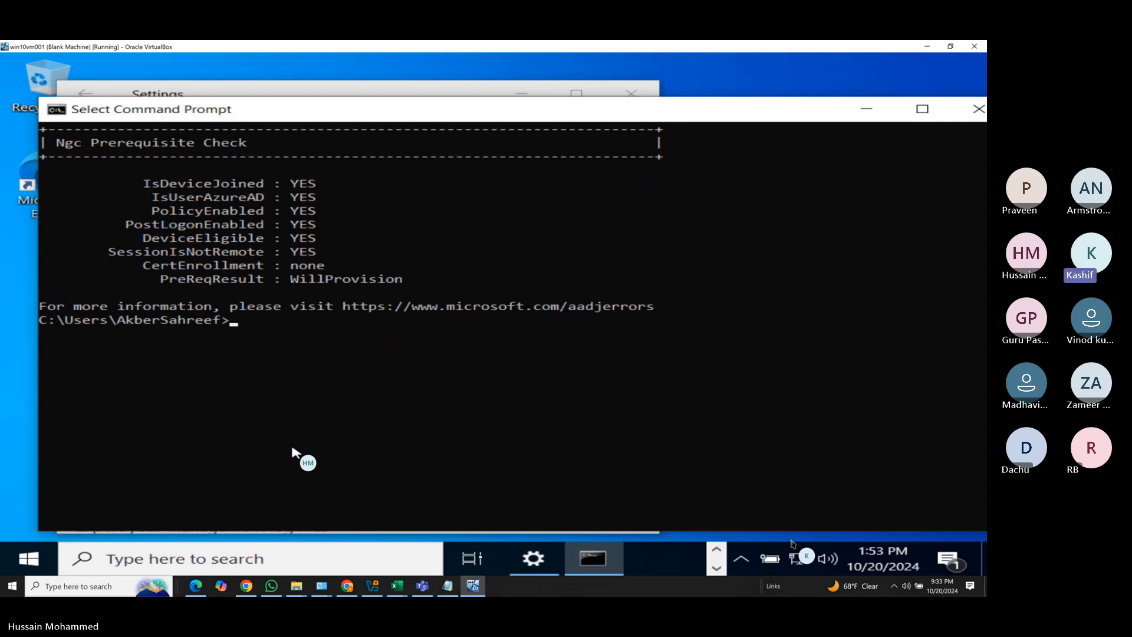
Scroll back up to Diagnostic Data, showing KeySignTest : PASSED.
scroll(259, 452, "up", 2)
scroll(251, 453, "up", 3)
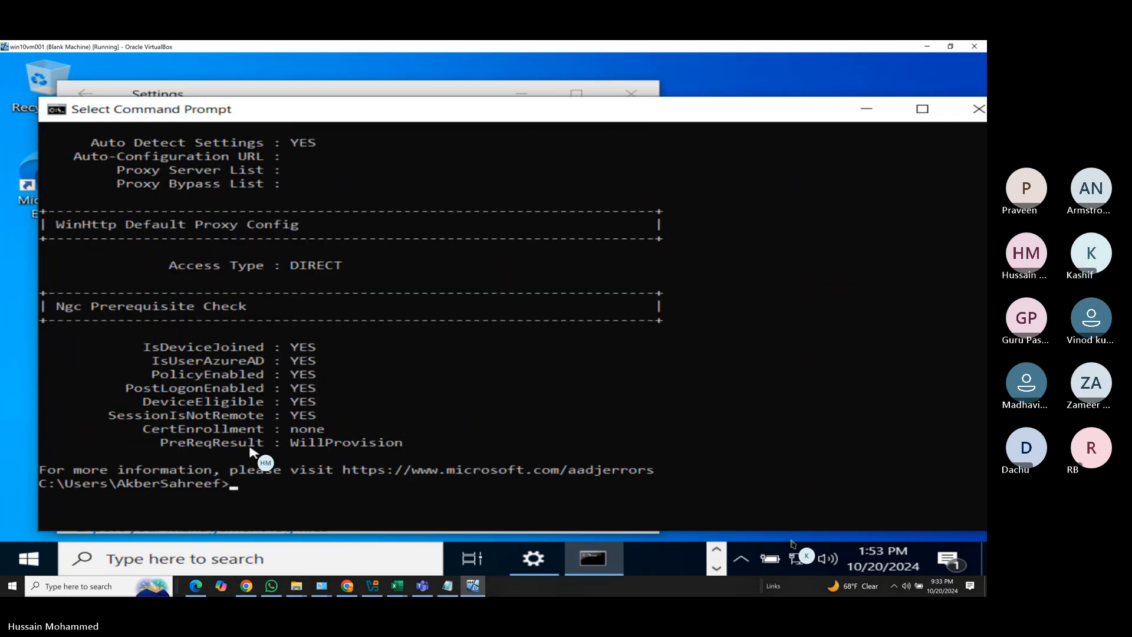
scroll(251, 453, "up", 1)
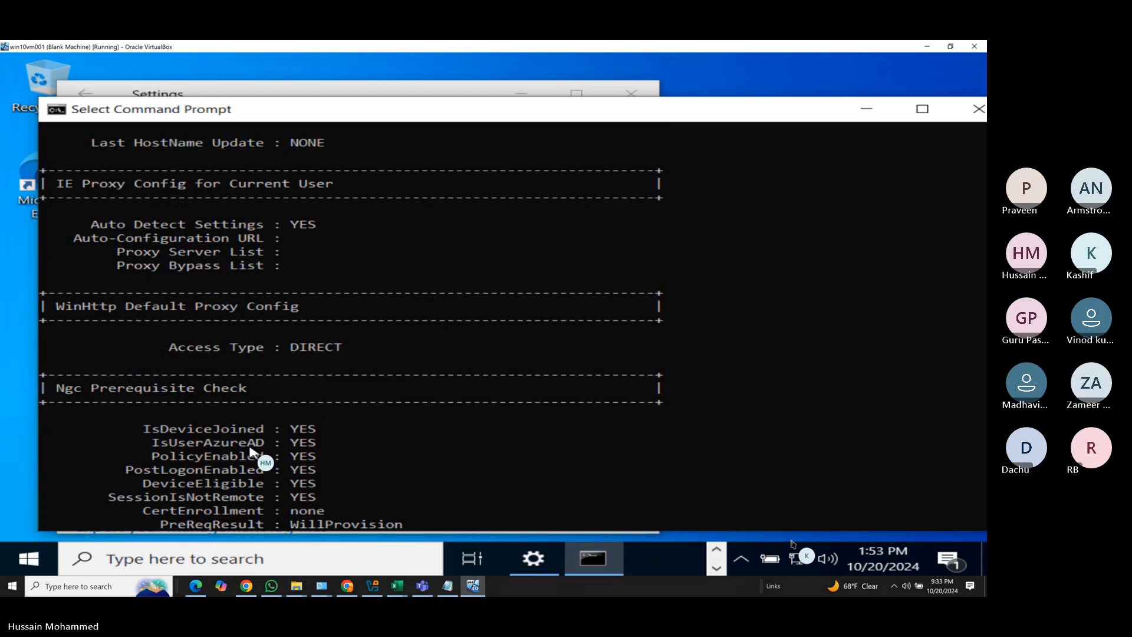
scroll(251, 452, "up", 3)
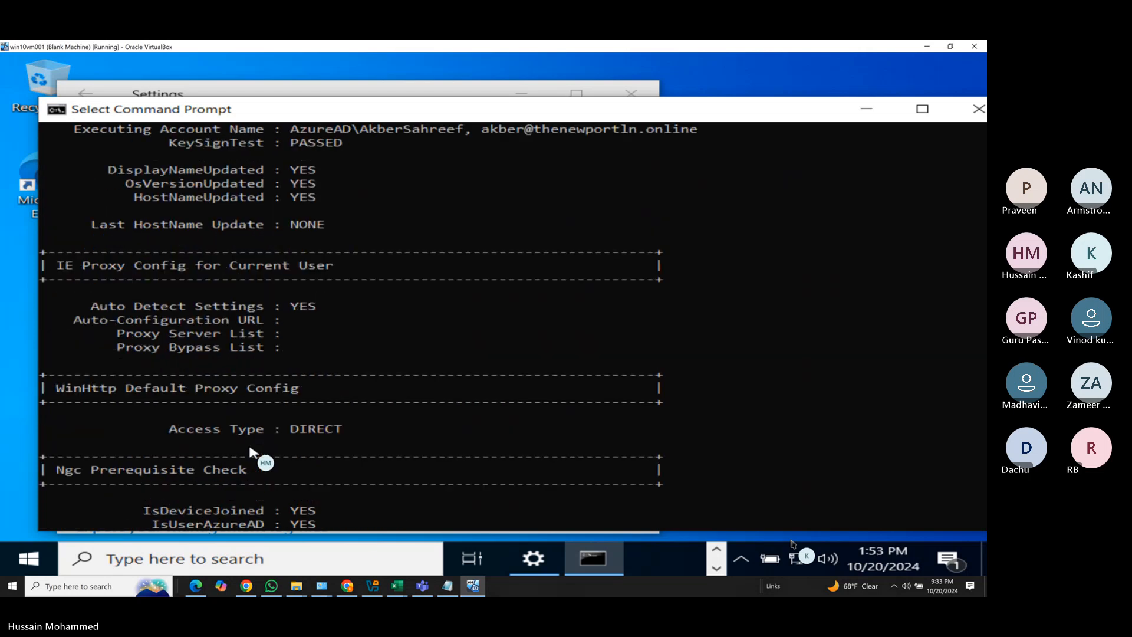
scroll(251, 452, "up", 1)
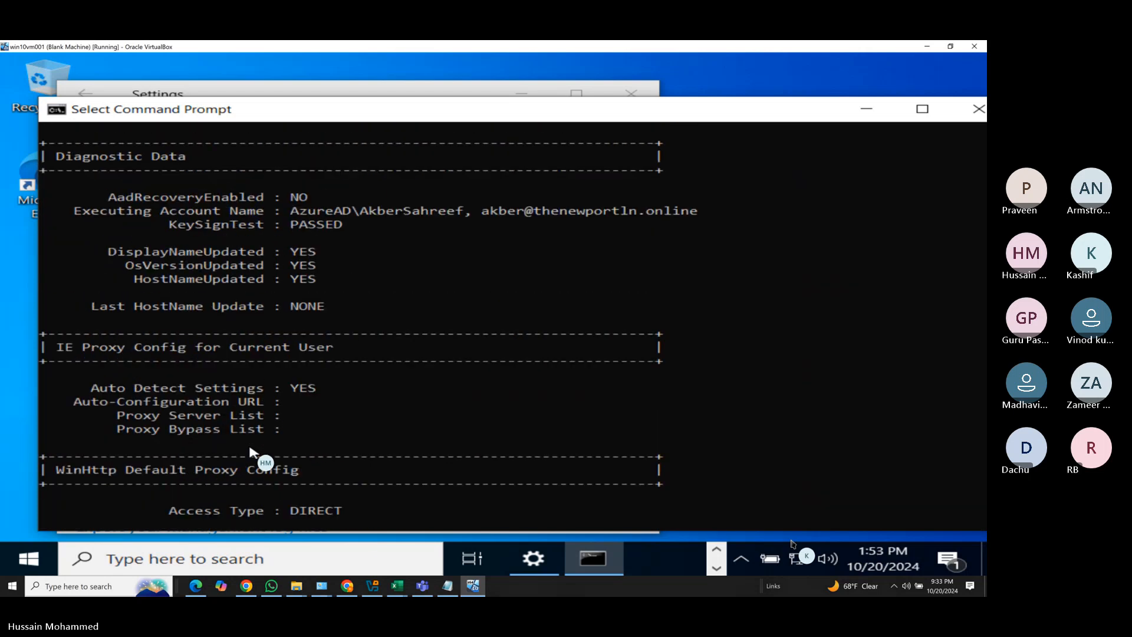
scroll(251, 452, "up", 1)
scroll(251, 452, "up", 1)
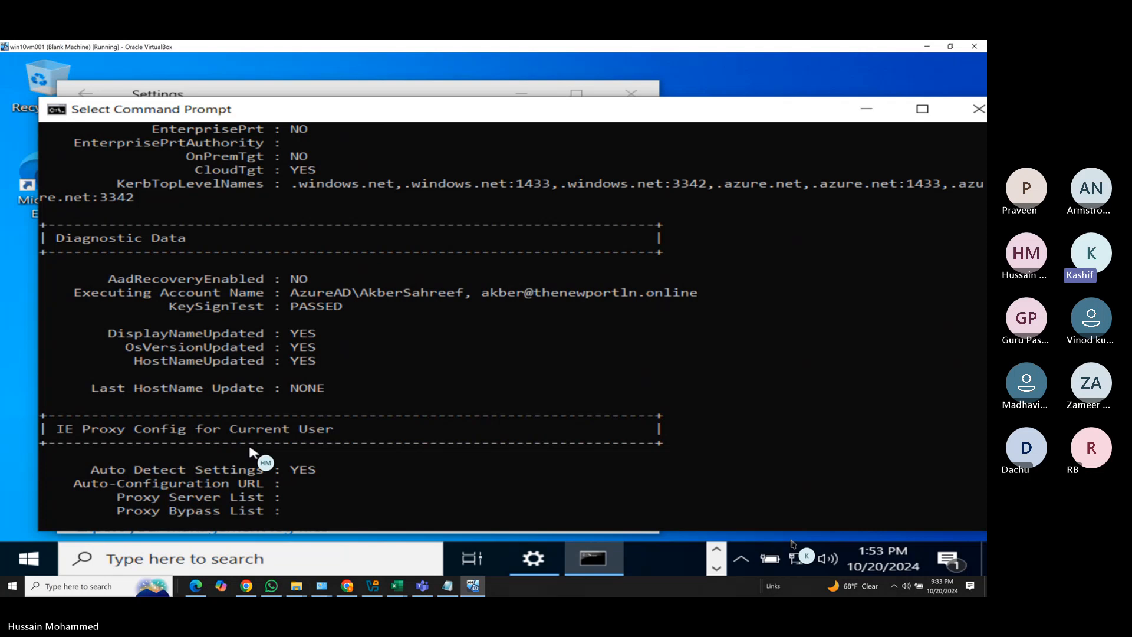
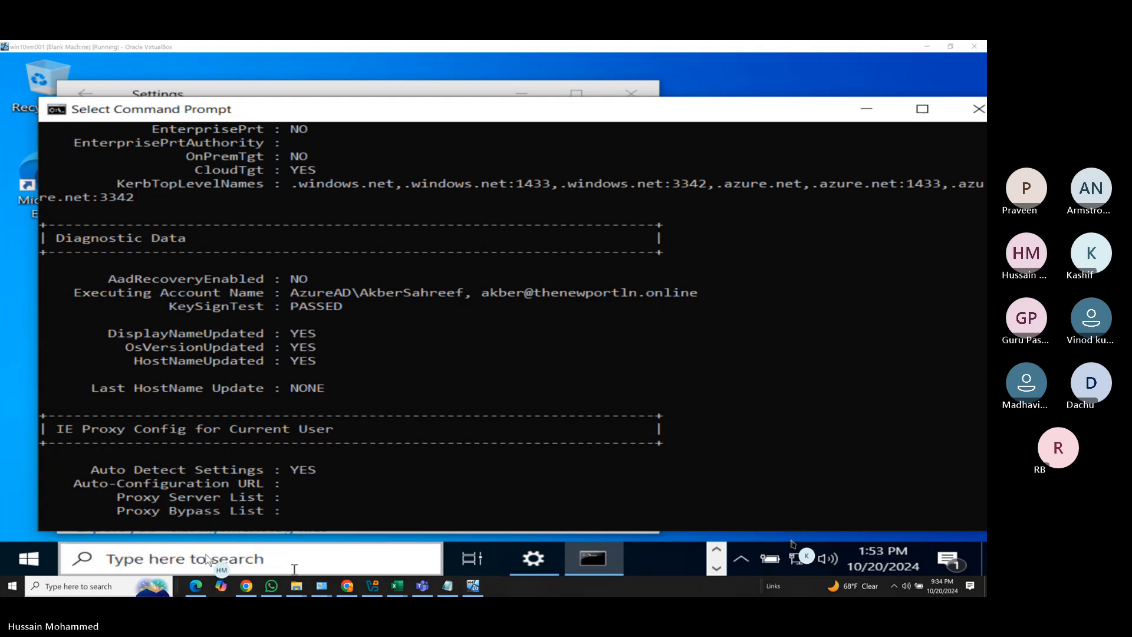
Check Intune's All devices list, which shows no devices, then return to the Entra device list.
left_click(196, 585)
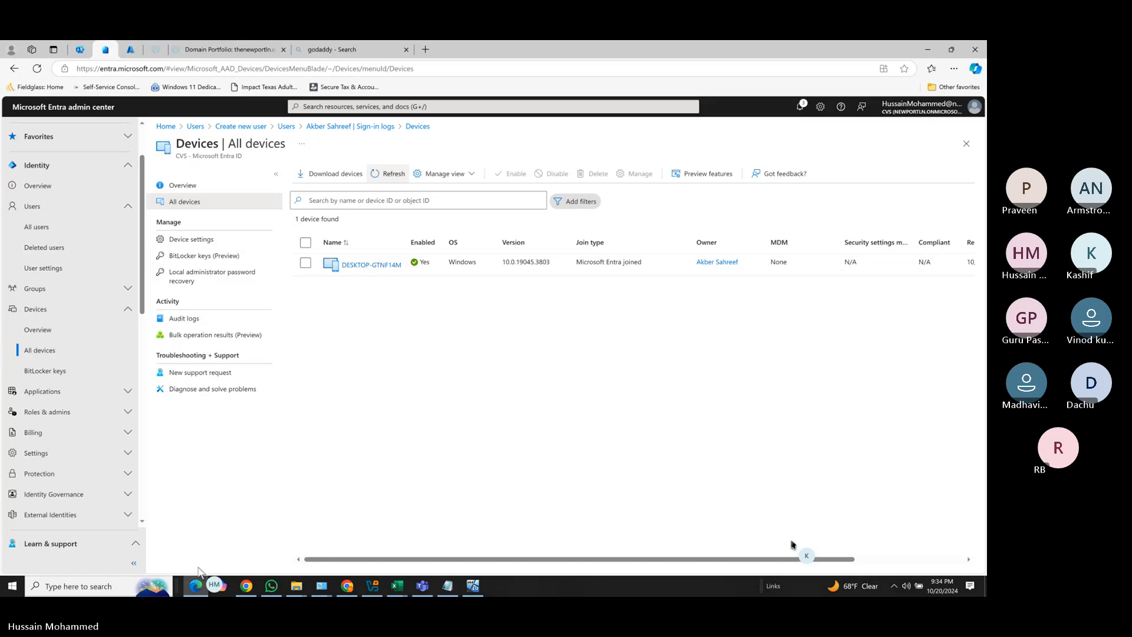
left_click(132, 50)
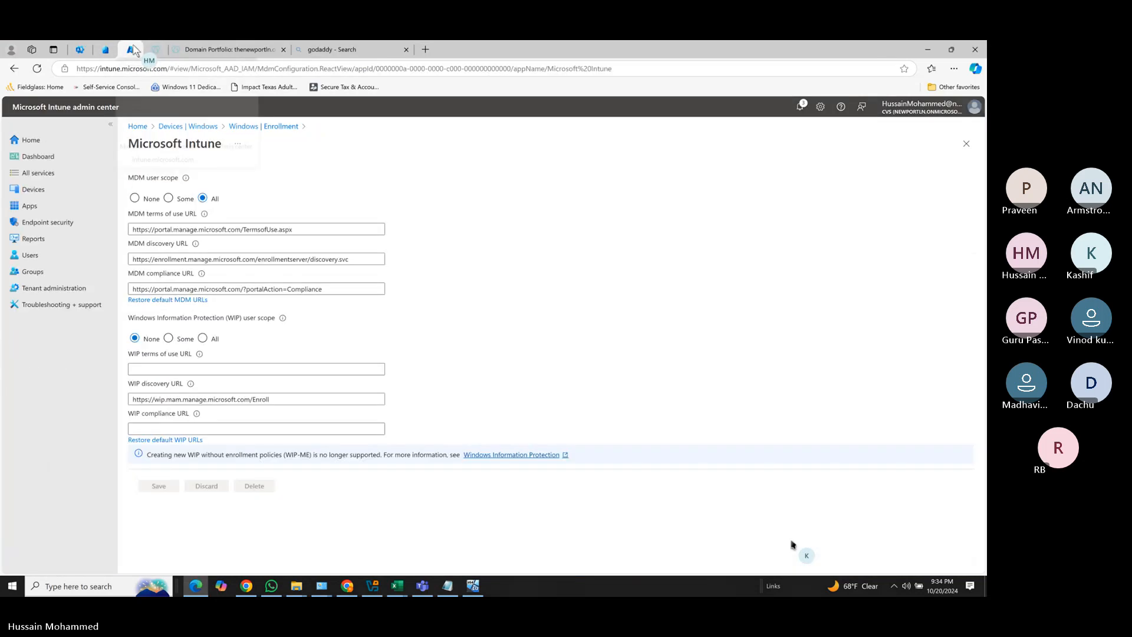
left_click(60, 191)
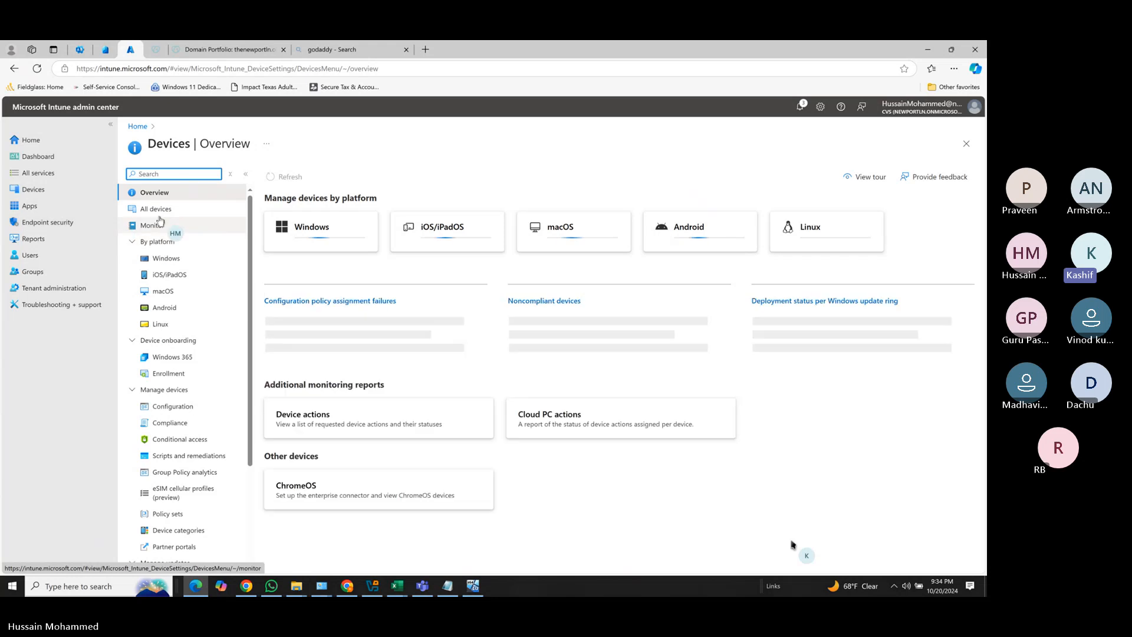
left_click(158, 211)
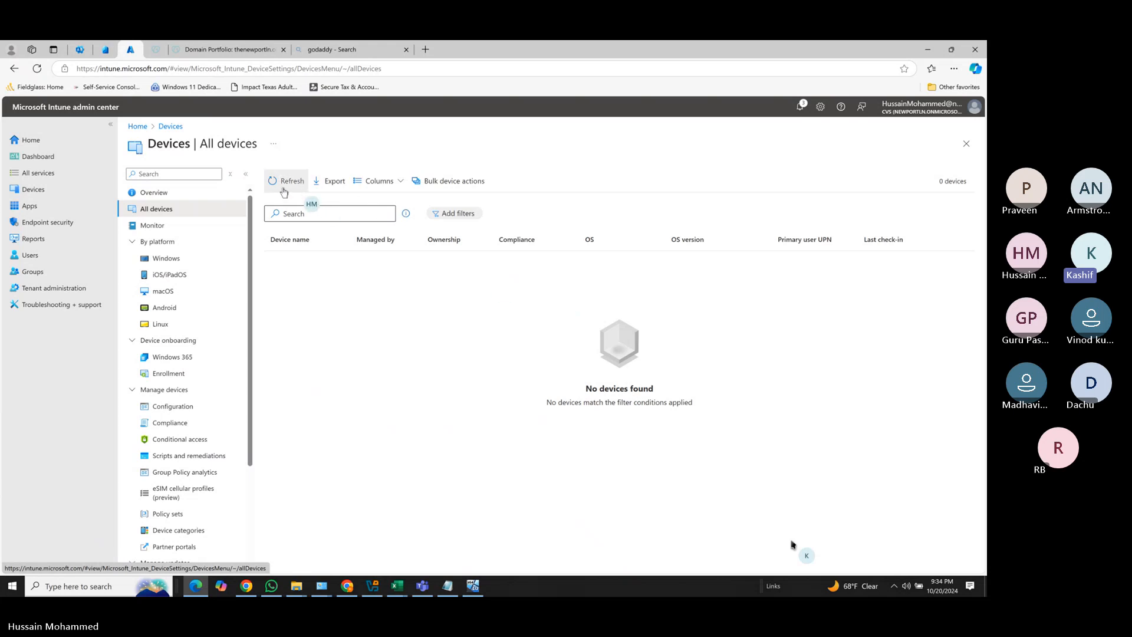
left_click(105, 49)
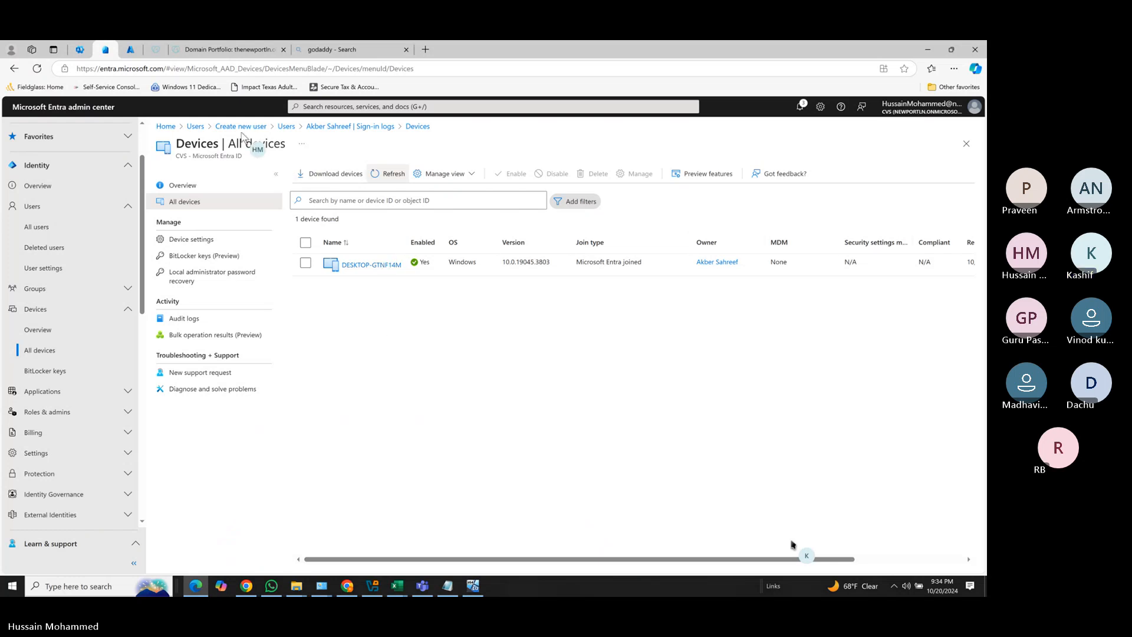
Refresh the Entra device list to confirm DESKTOP-GTNF14M is Microsoft Entra joined, then bring up Notepad.
left_click(390, 174)
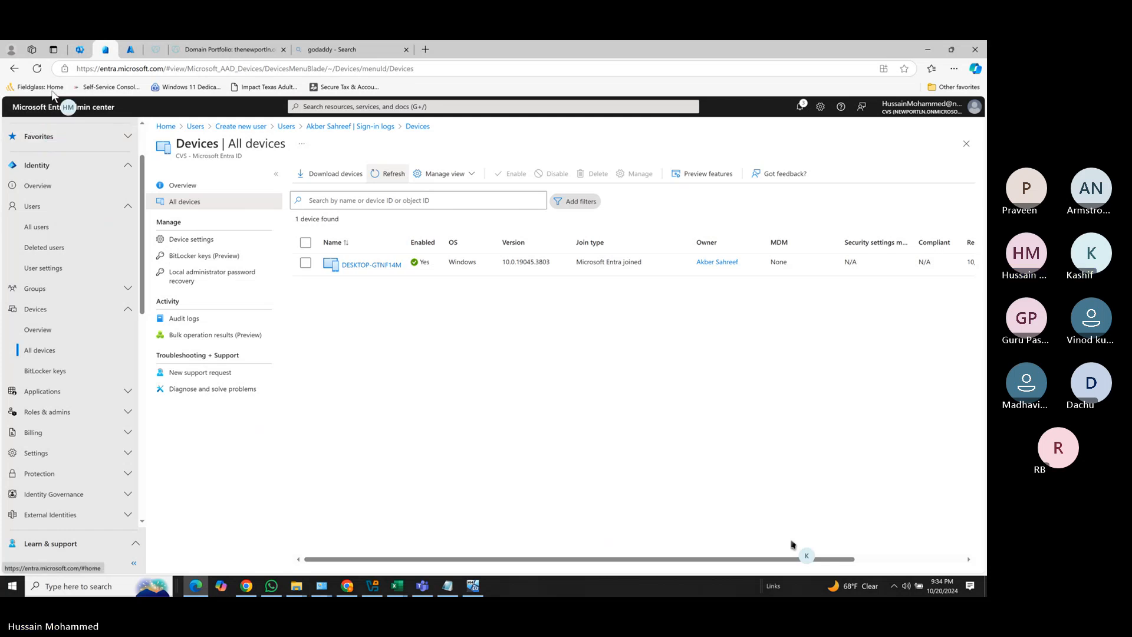
left_click(37, 69)
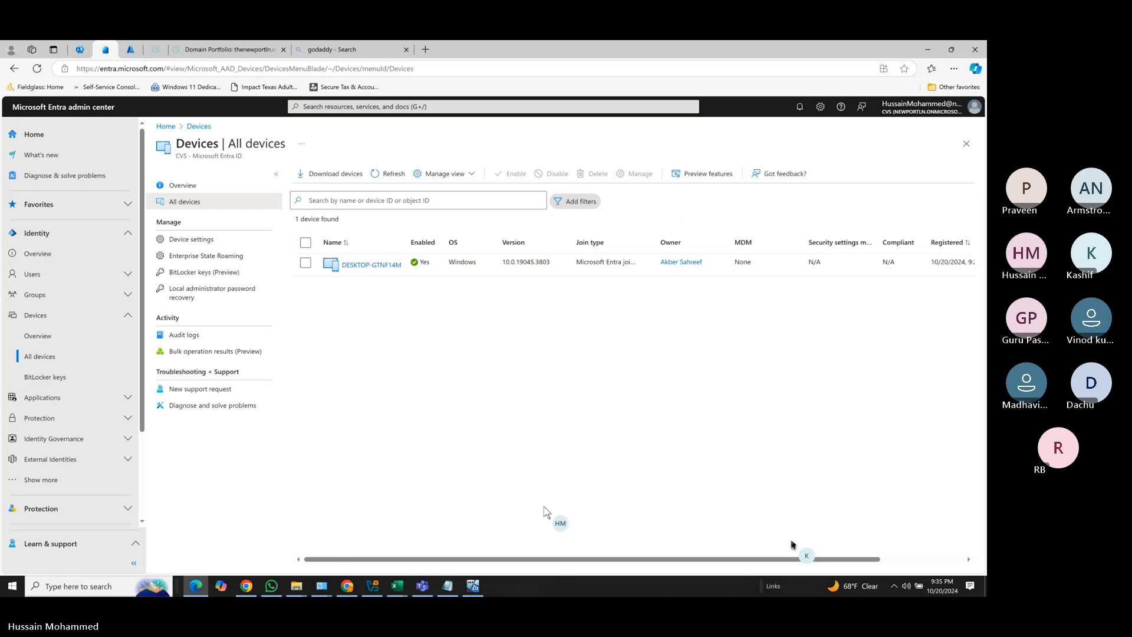
left_click(447, 585)
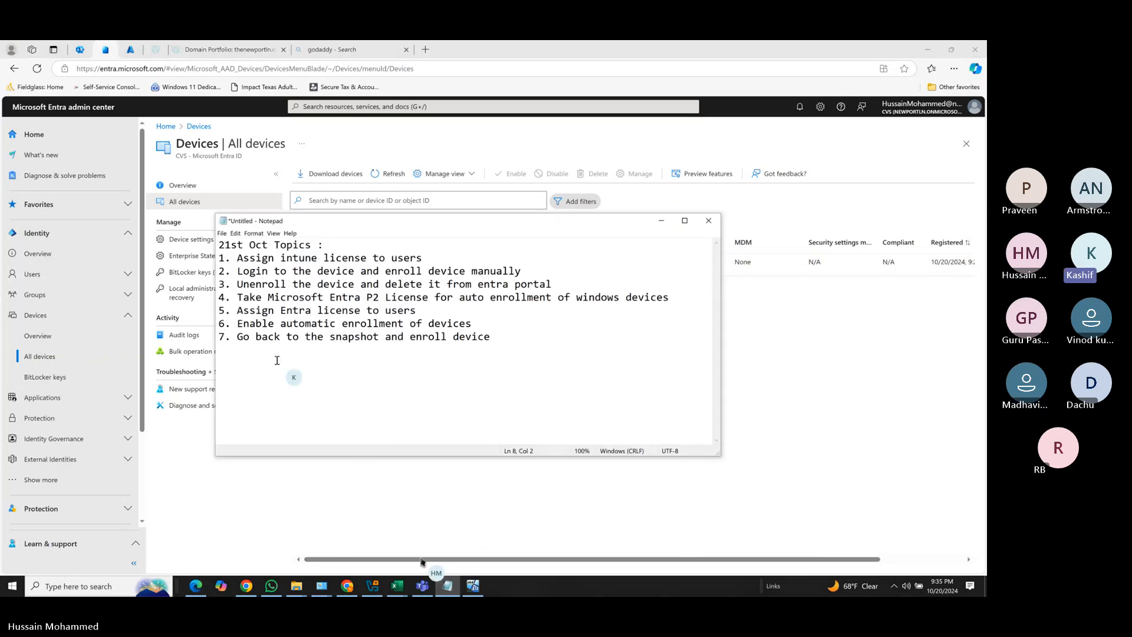
End item 7 with 'automatically.' and select the whole 21st Oct Topics list.
left_click(499, 333)
type("au")
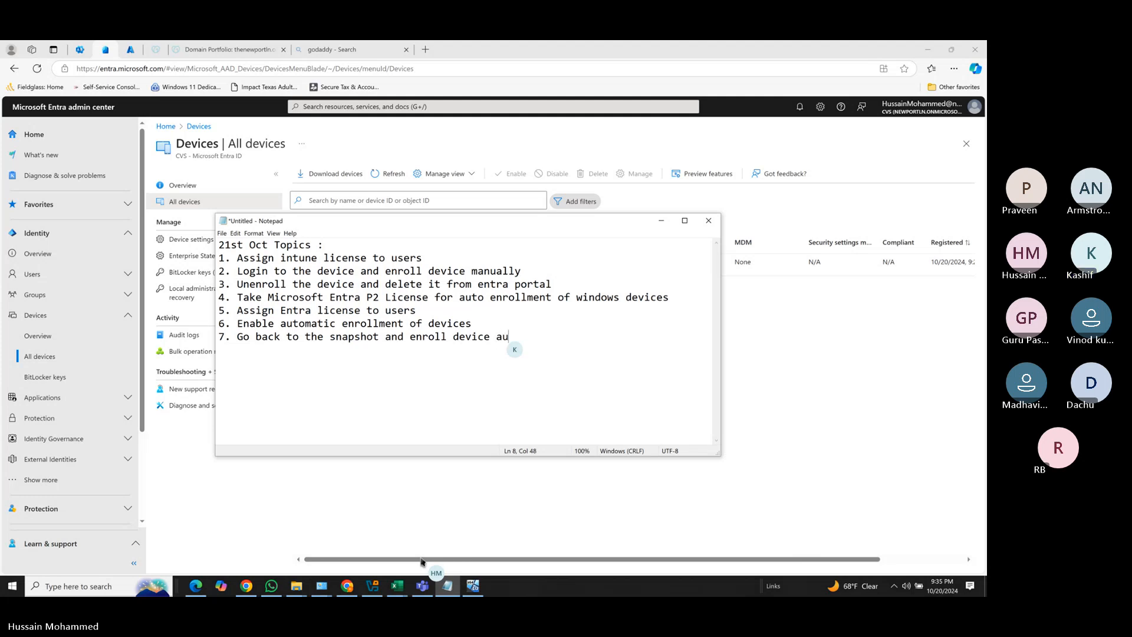
type("tomatically.")
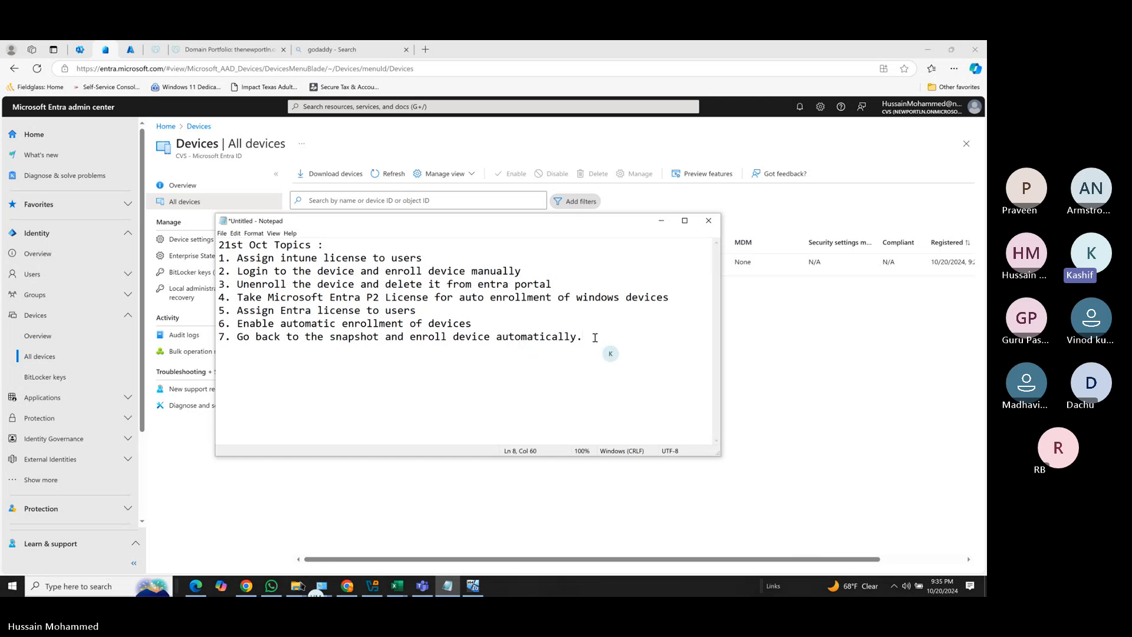
left_click_drag(592, 337, 209, 242)
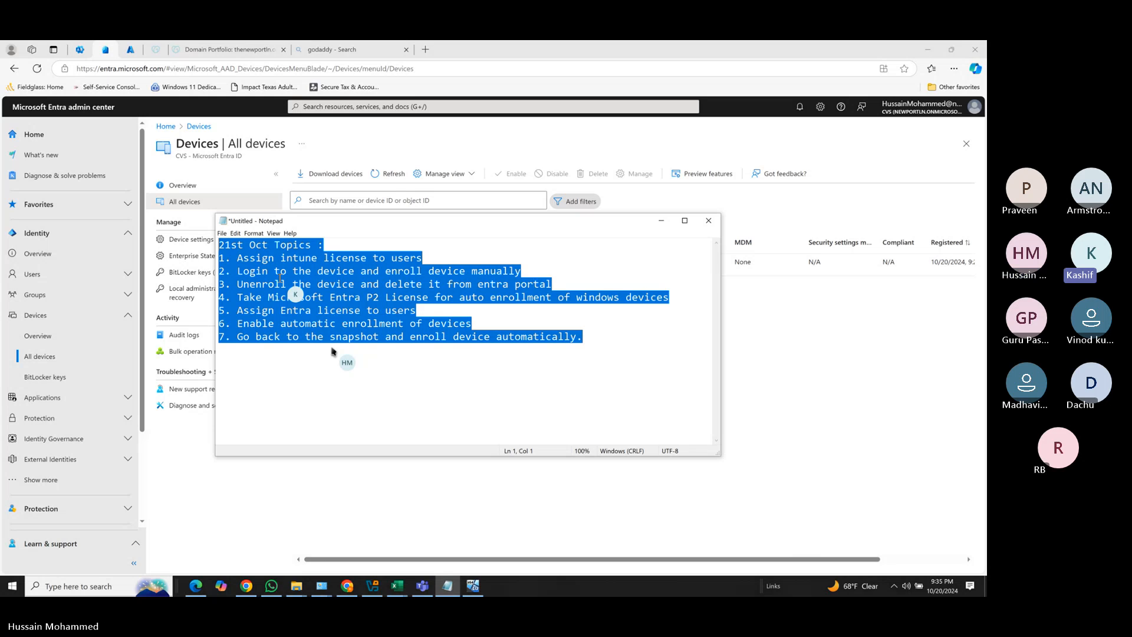
left_click(255, 271)
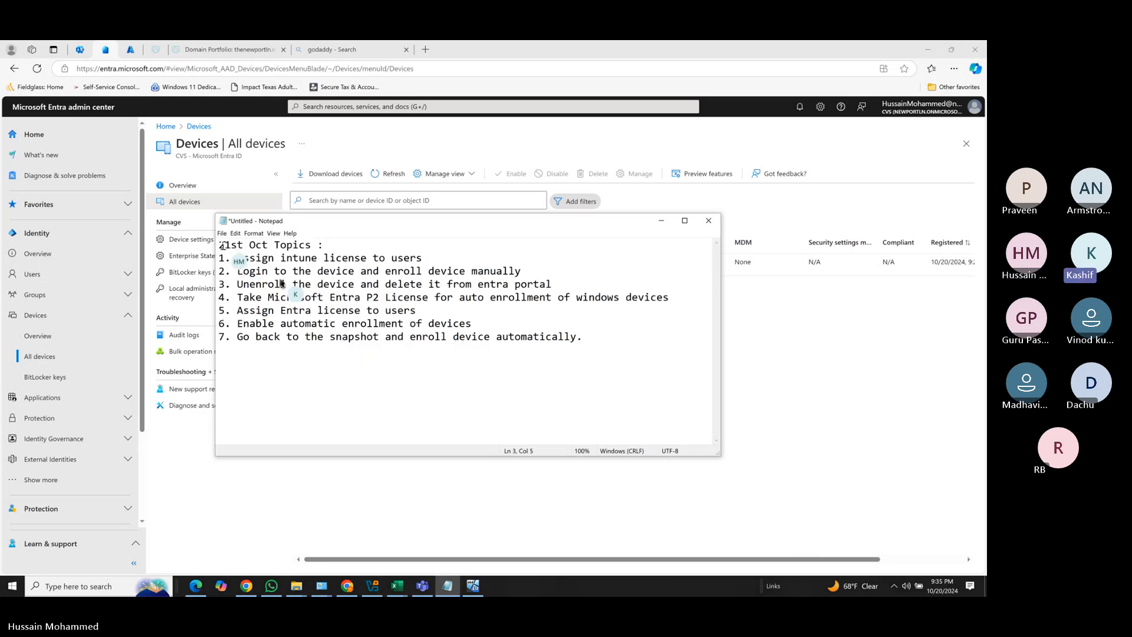
left_click_drag(222, 245, 675, 349)
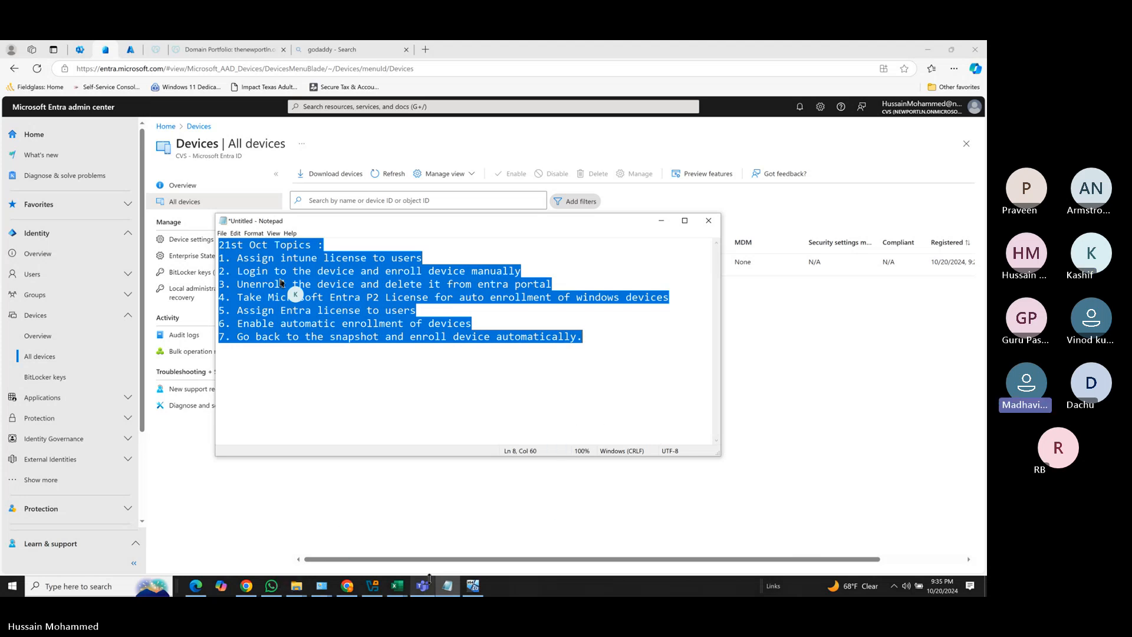
mouse_move(430, 590)
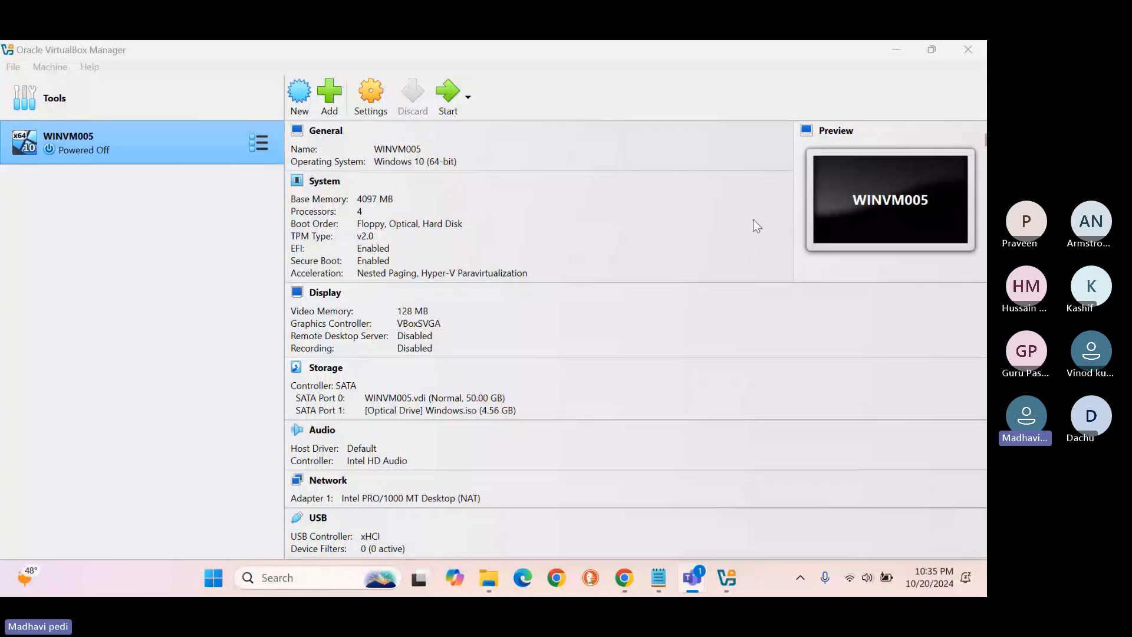
left_click(449, 98)
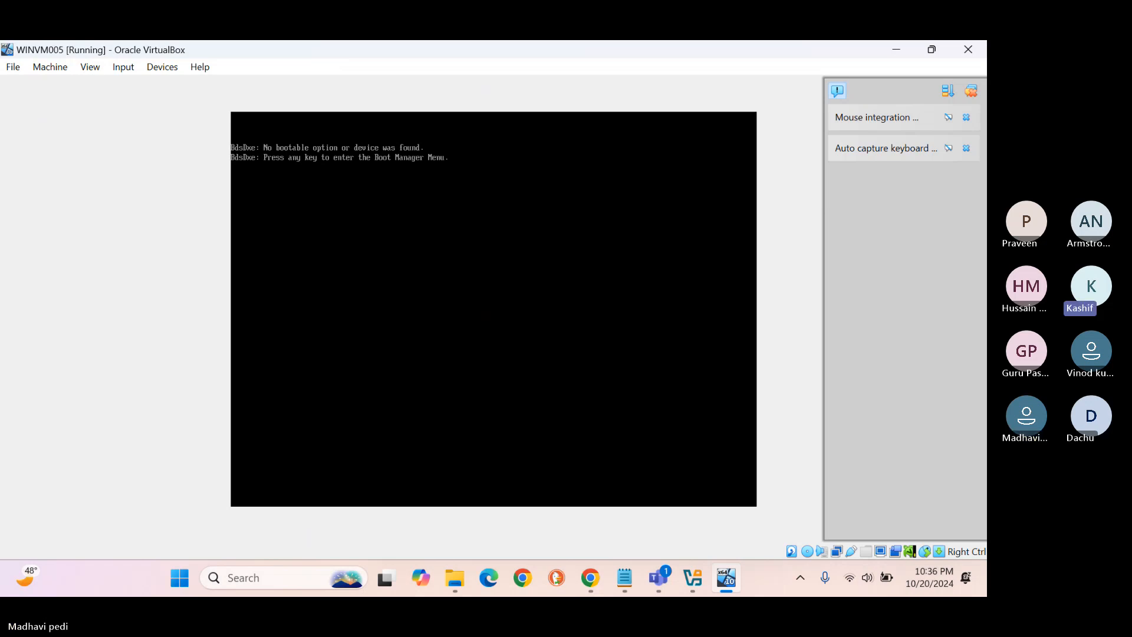
key("Return")
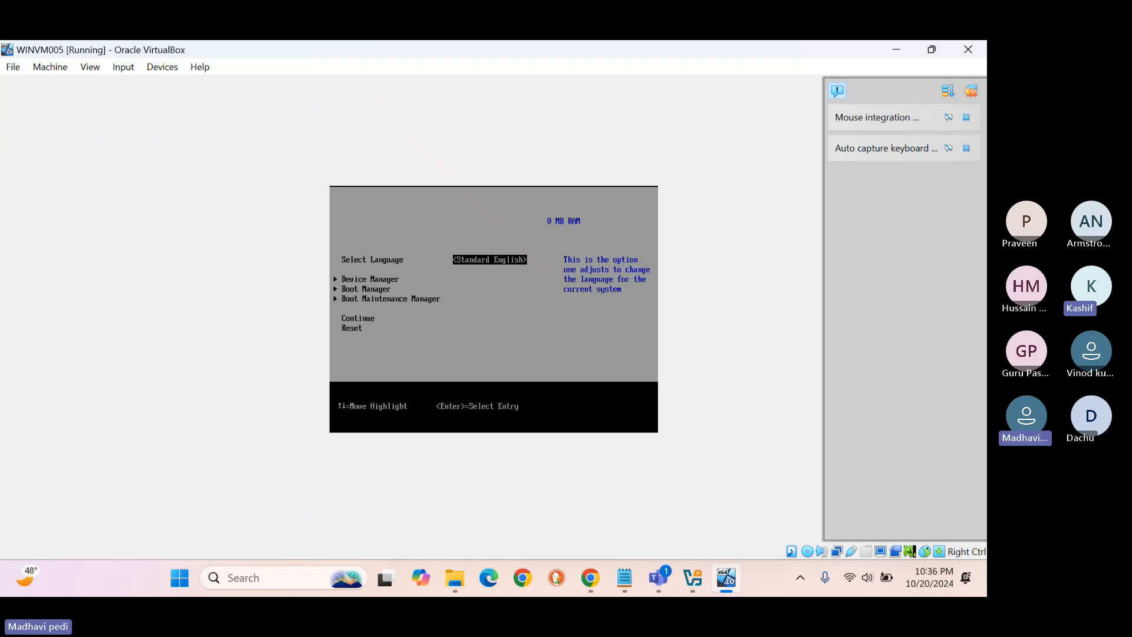
left_click(967, 49)
left_click(444, 350)
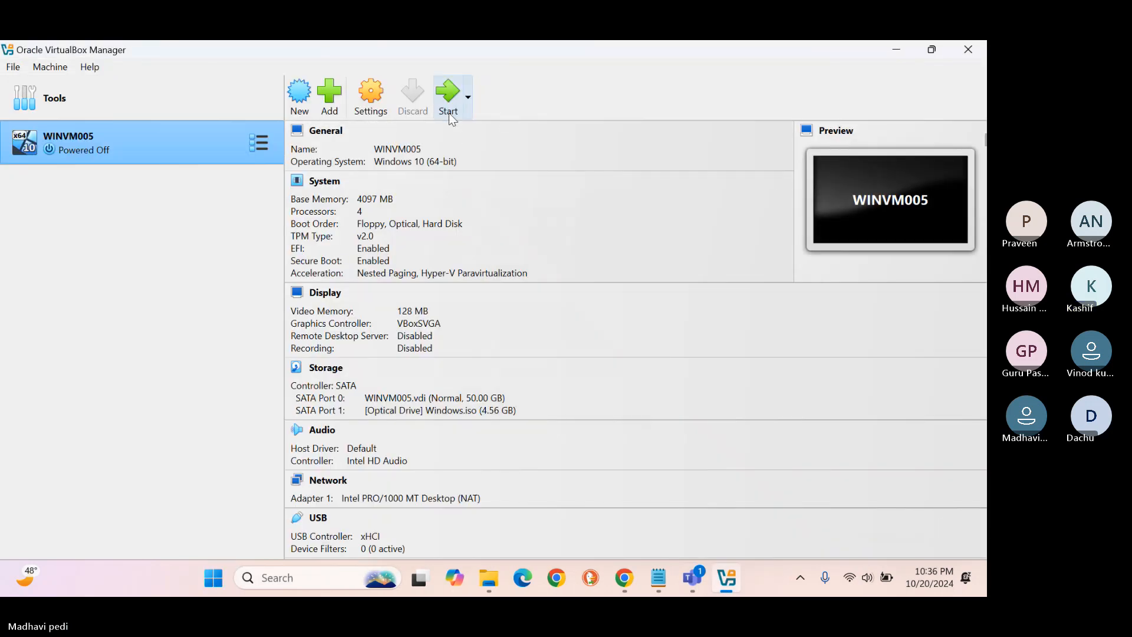
Start WINVM005 and press a key to boot it from the Windows.iso disc.
left_click(448, 112)
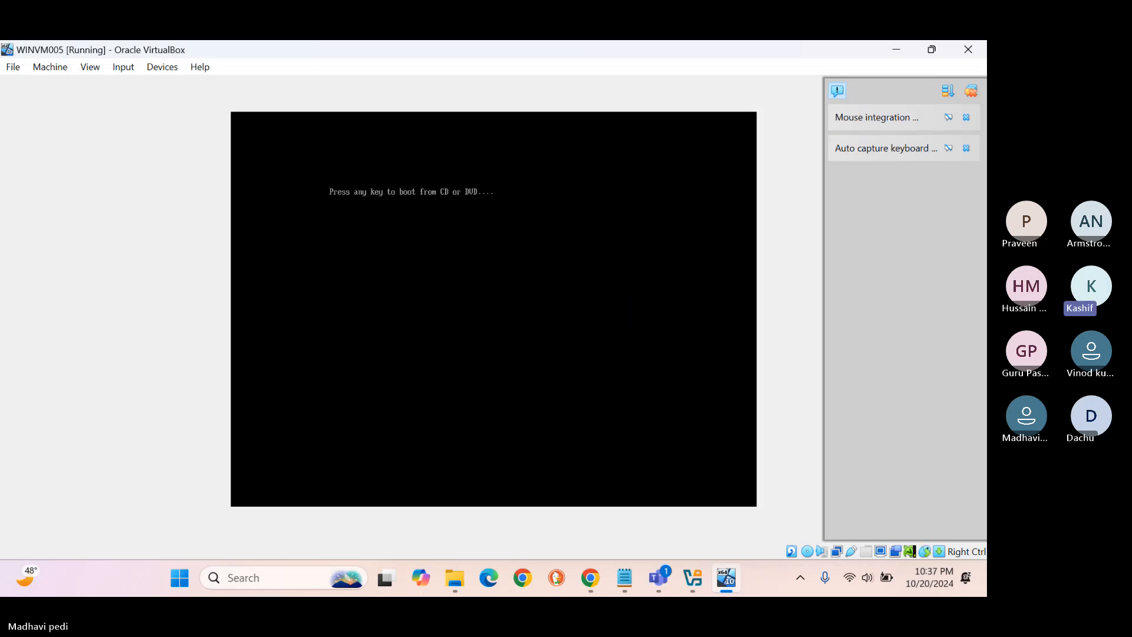
key("Return")
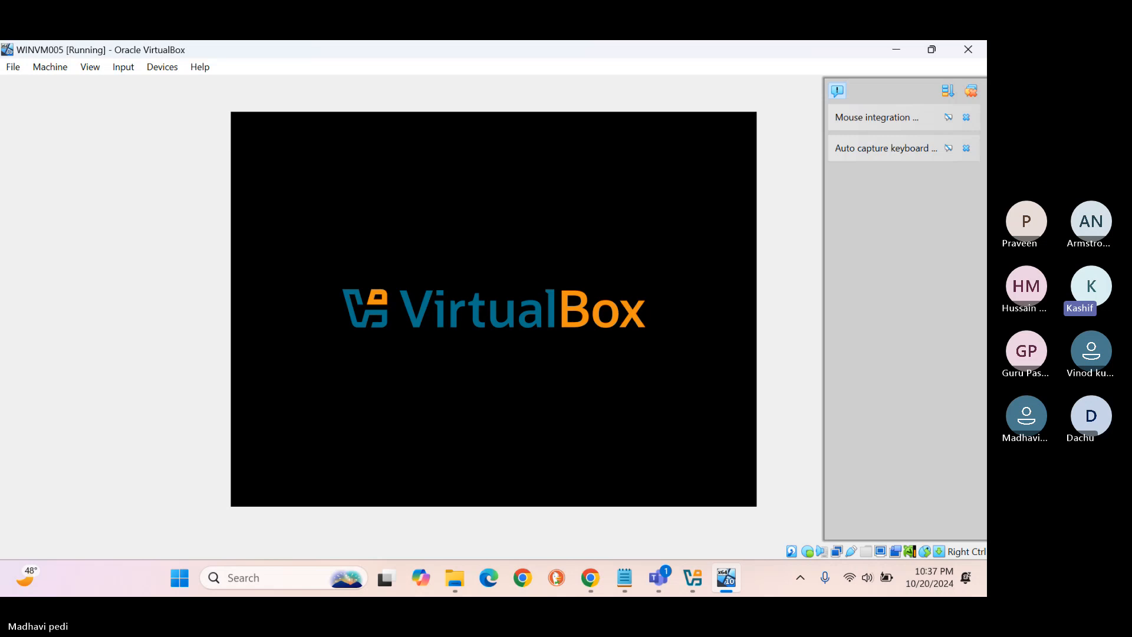